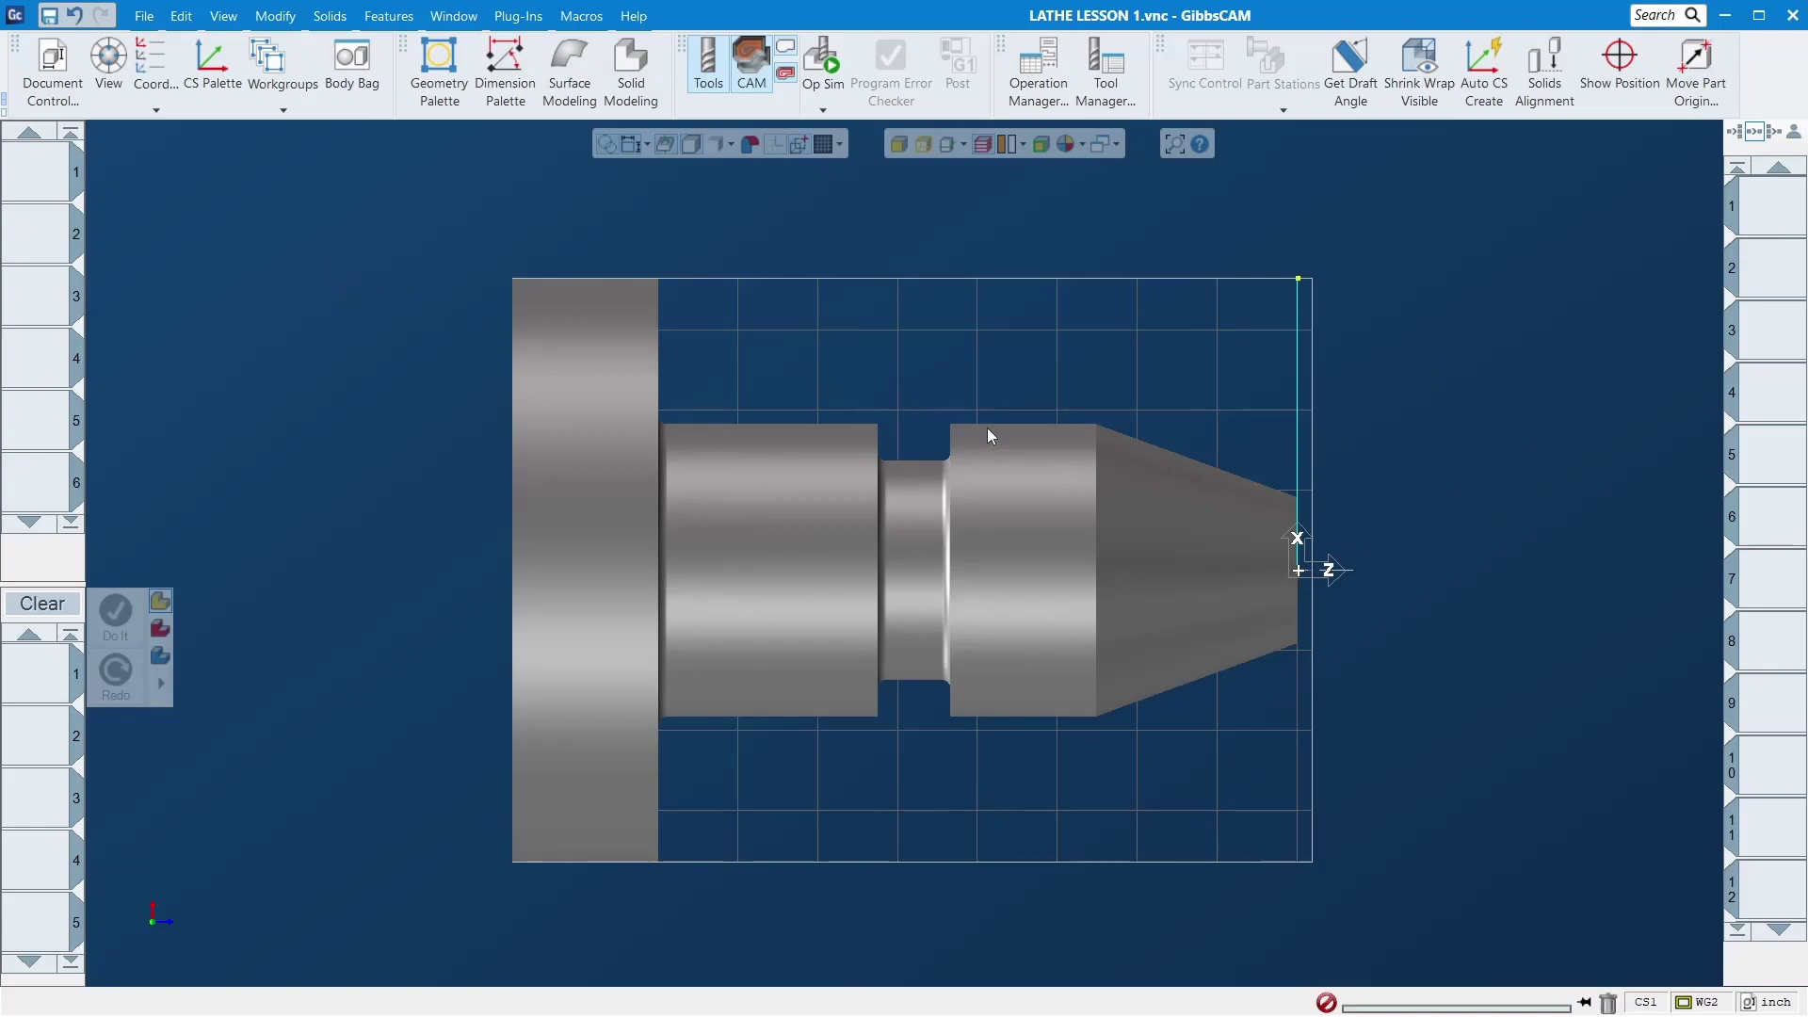
middle_drag(1056, 393, 731, 456)
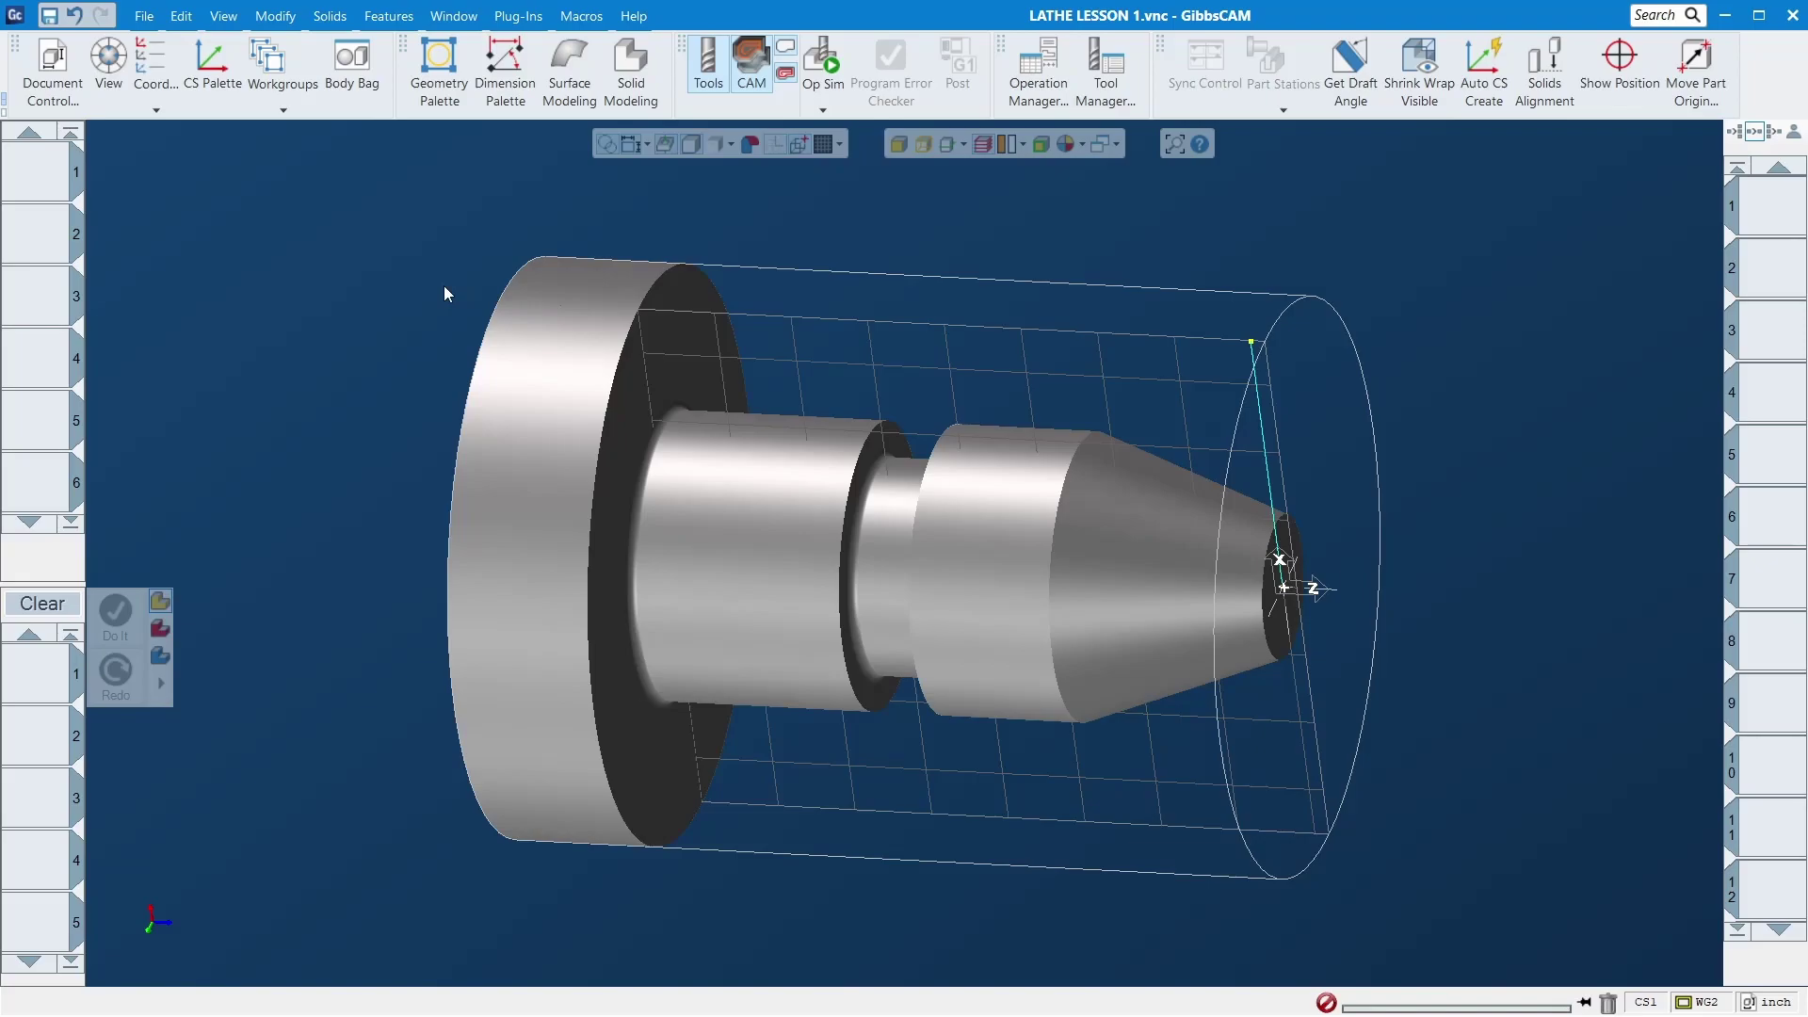
mouse_move(450, 376)
middle_down()
mouse_move(839, 243)
mouse_move(433, 303)
middle_up()
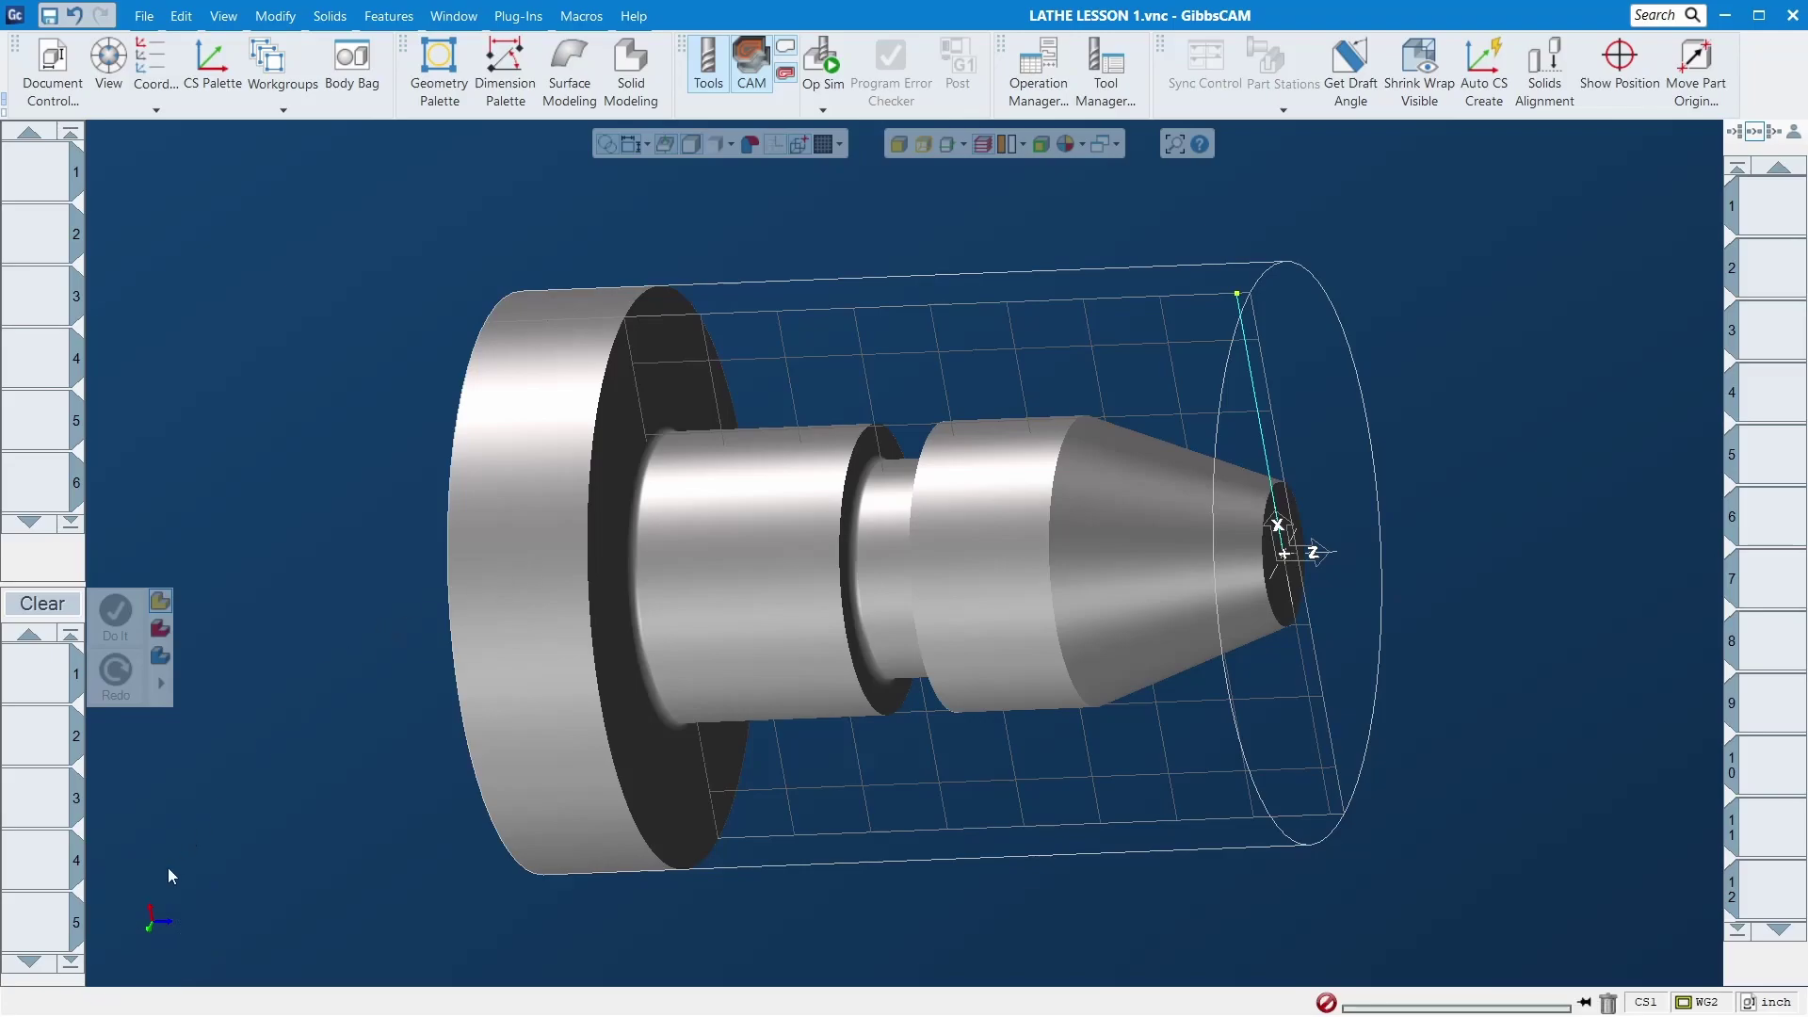
click(139, 883)
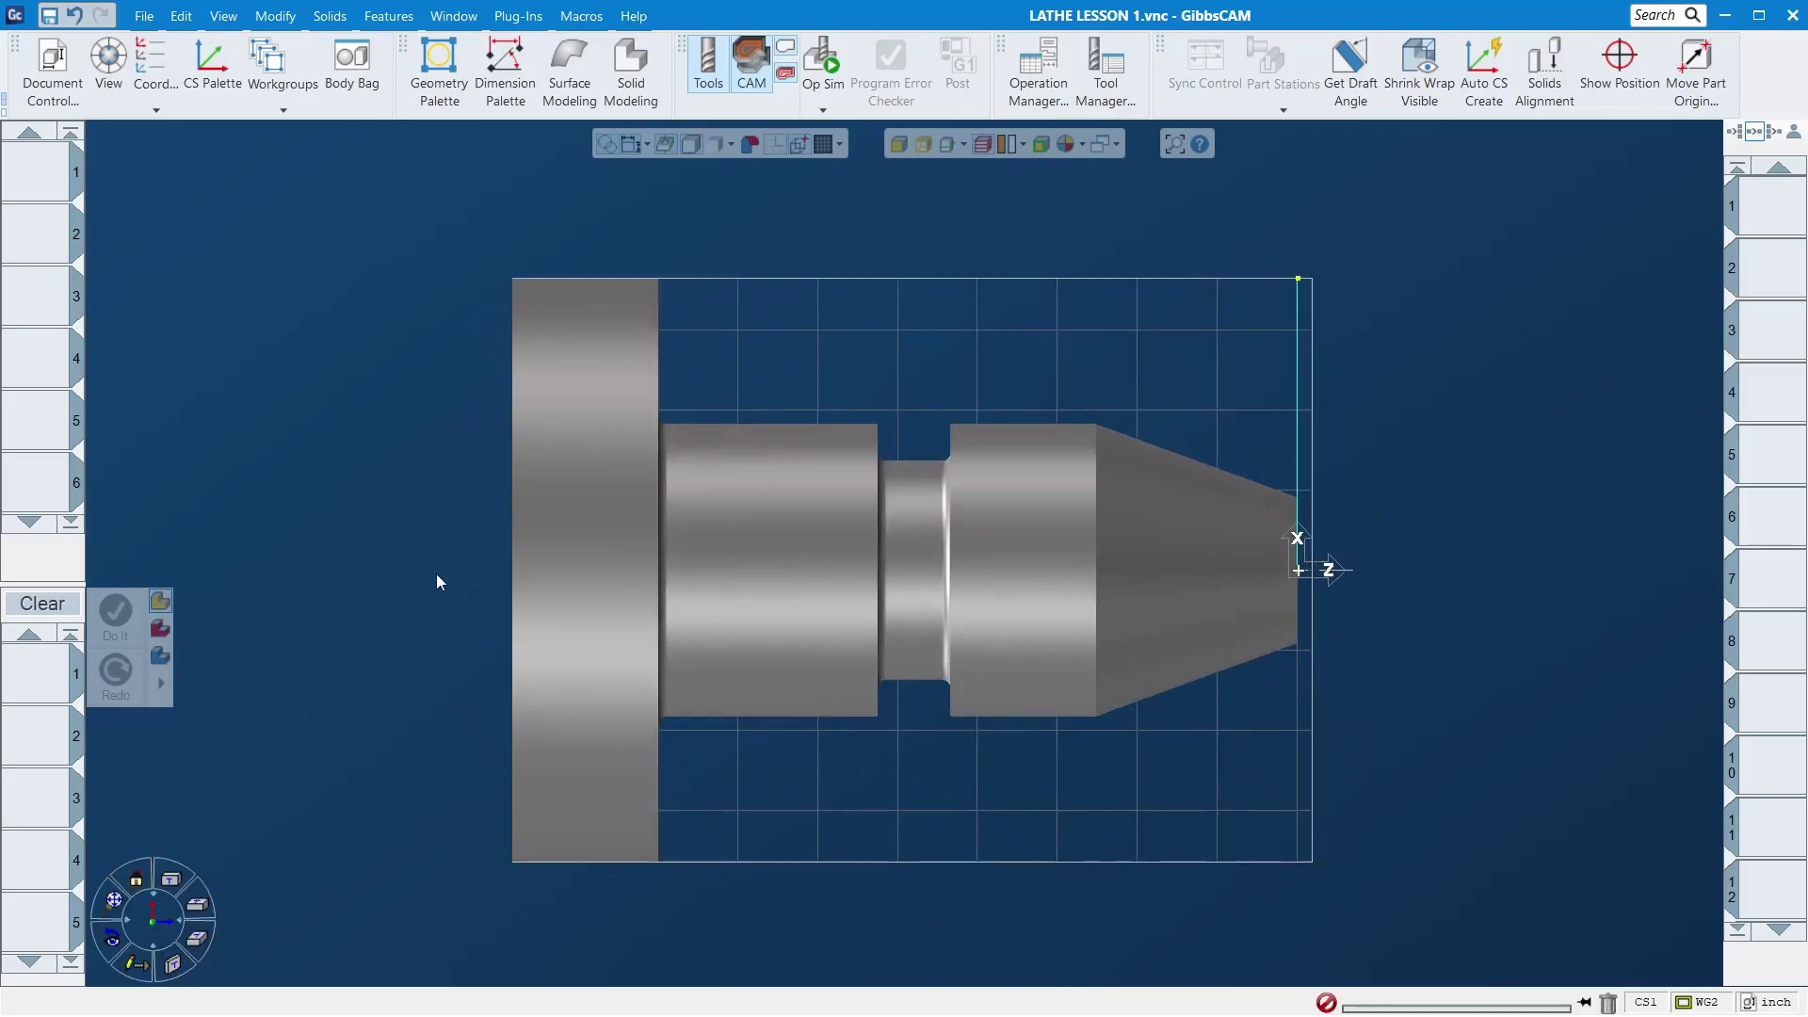
Step: Rotate the solid part 90 degrees counterclockwise around Z 0, Xd 0 with 2D Rotate
middle_drag(731, 512, 792, 386)
click(759, 558)
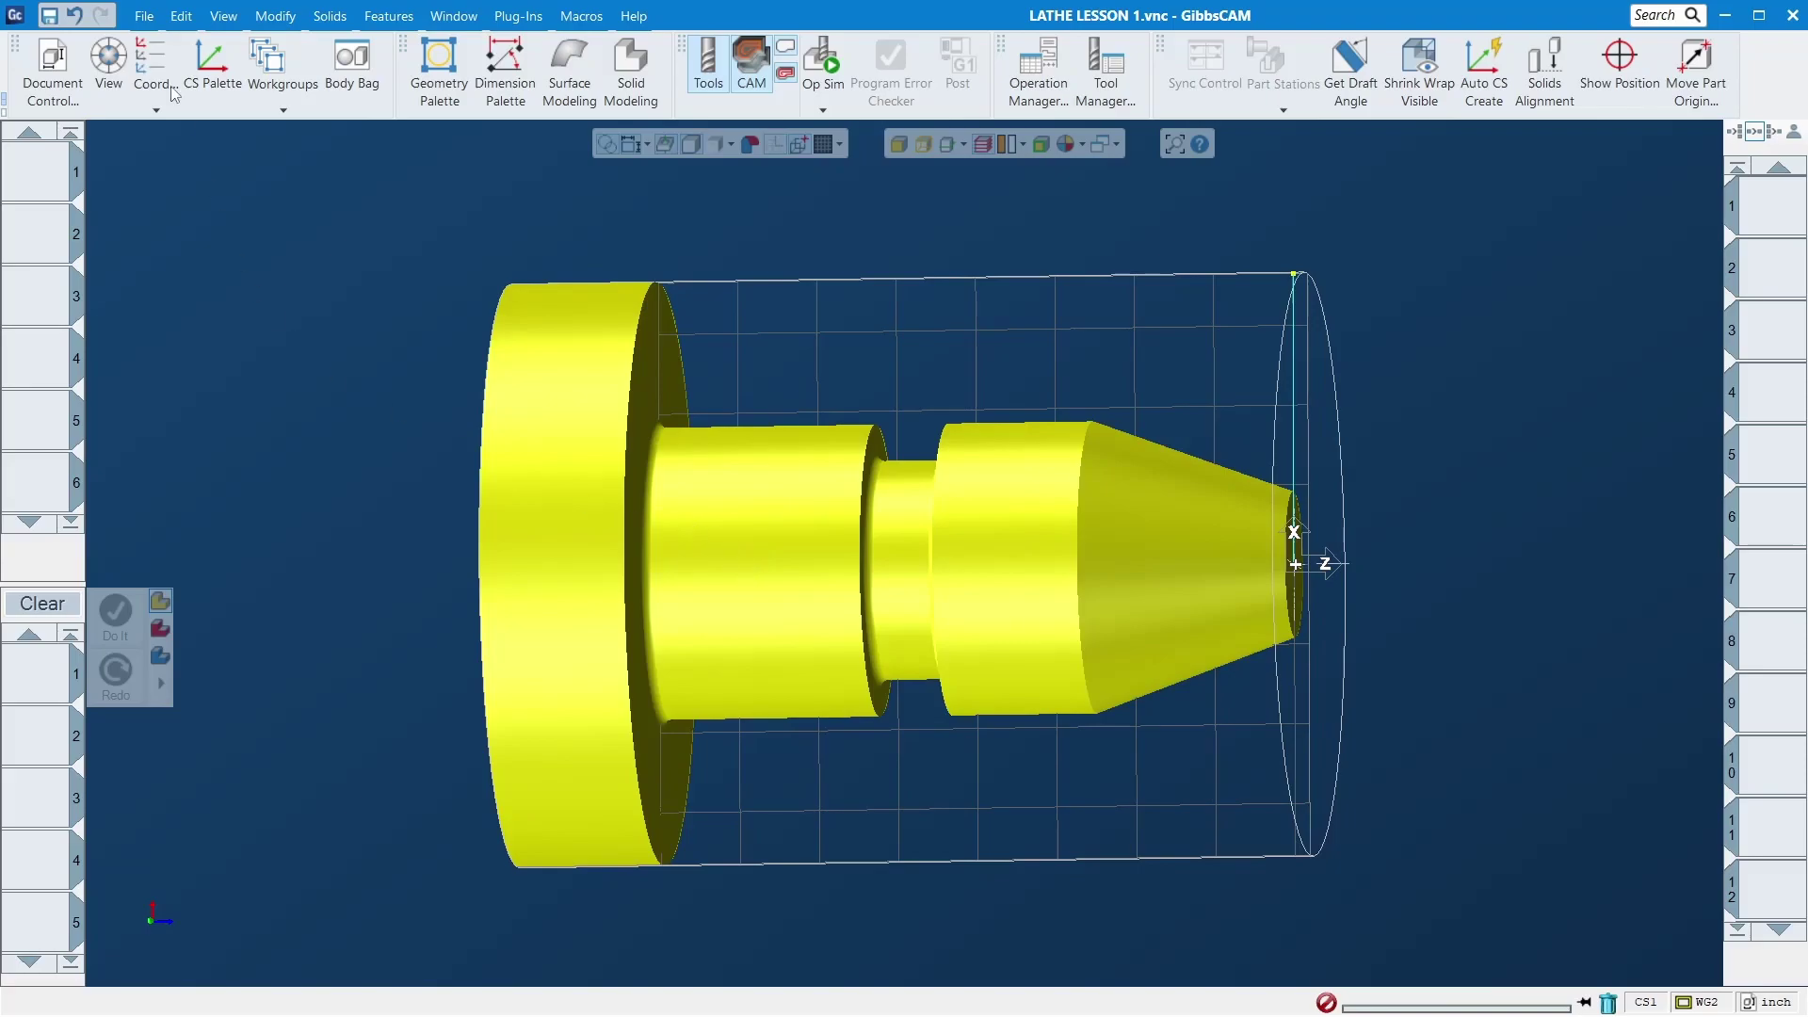
click(275, 16)
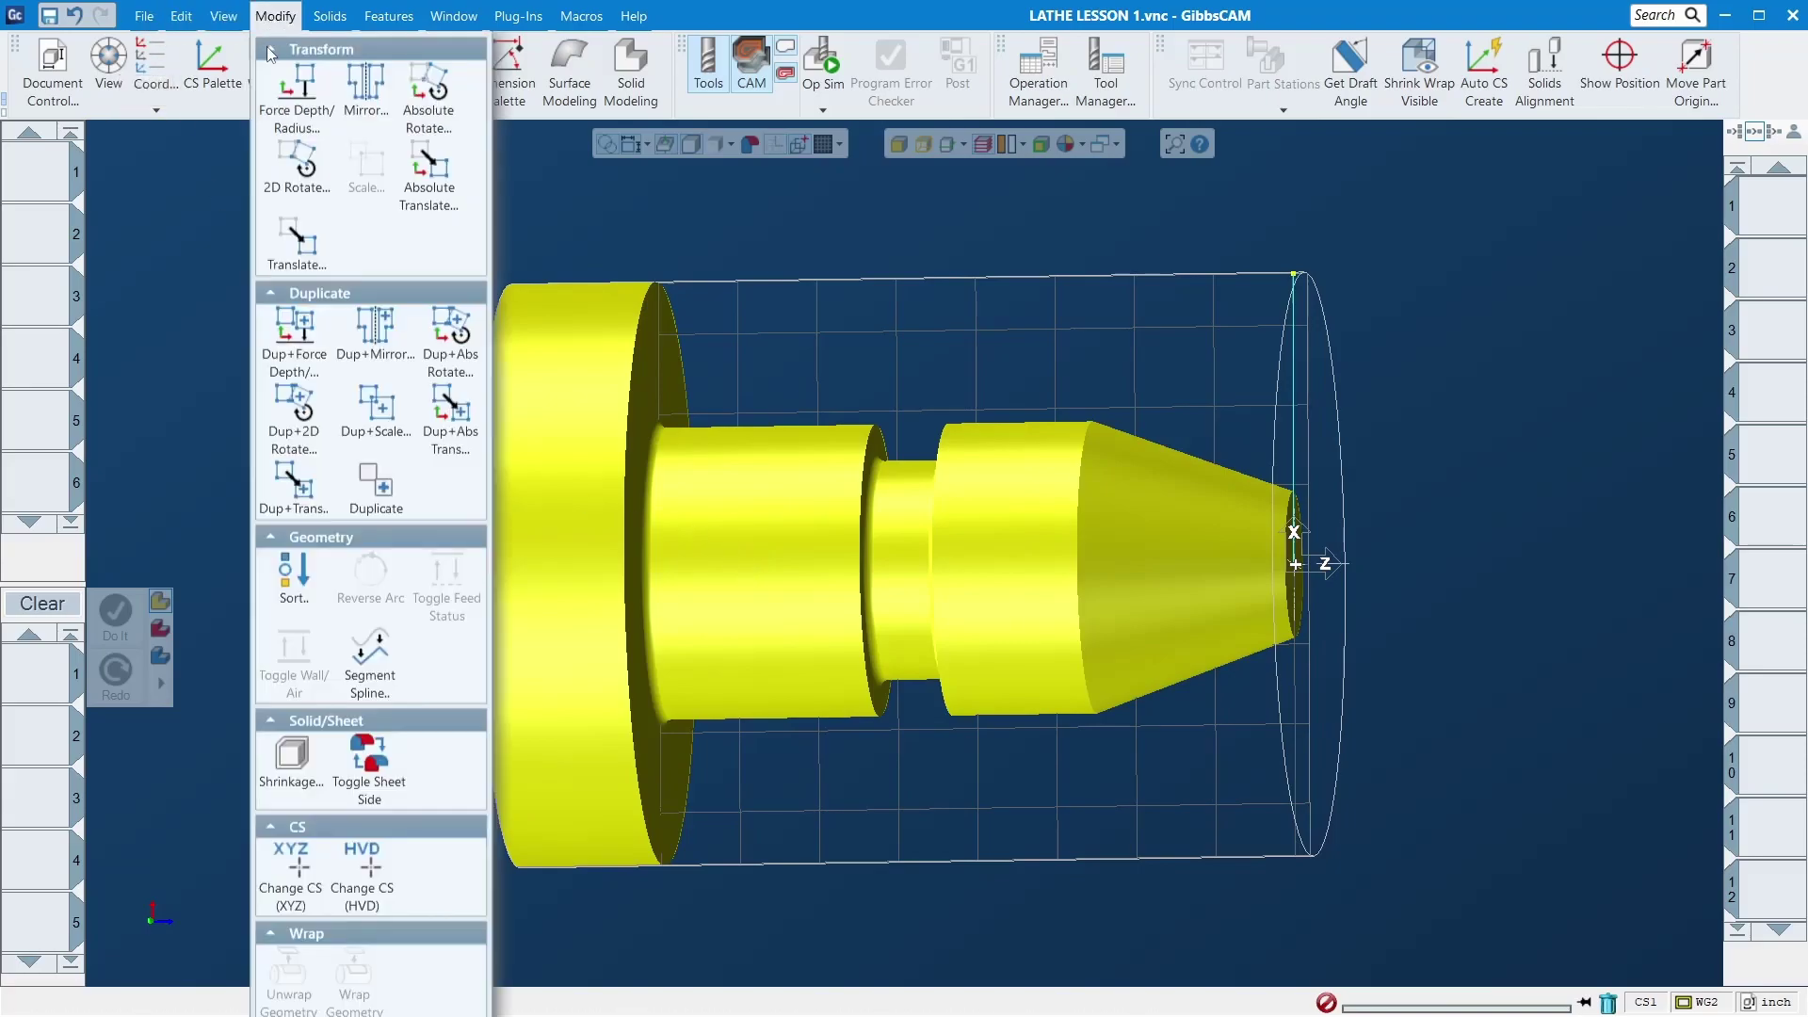
click(300, 168)
click(296, 412)
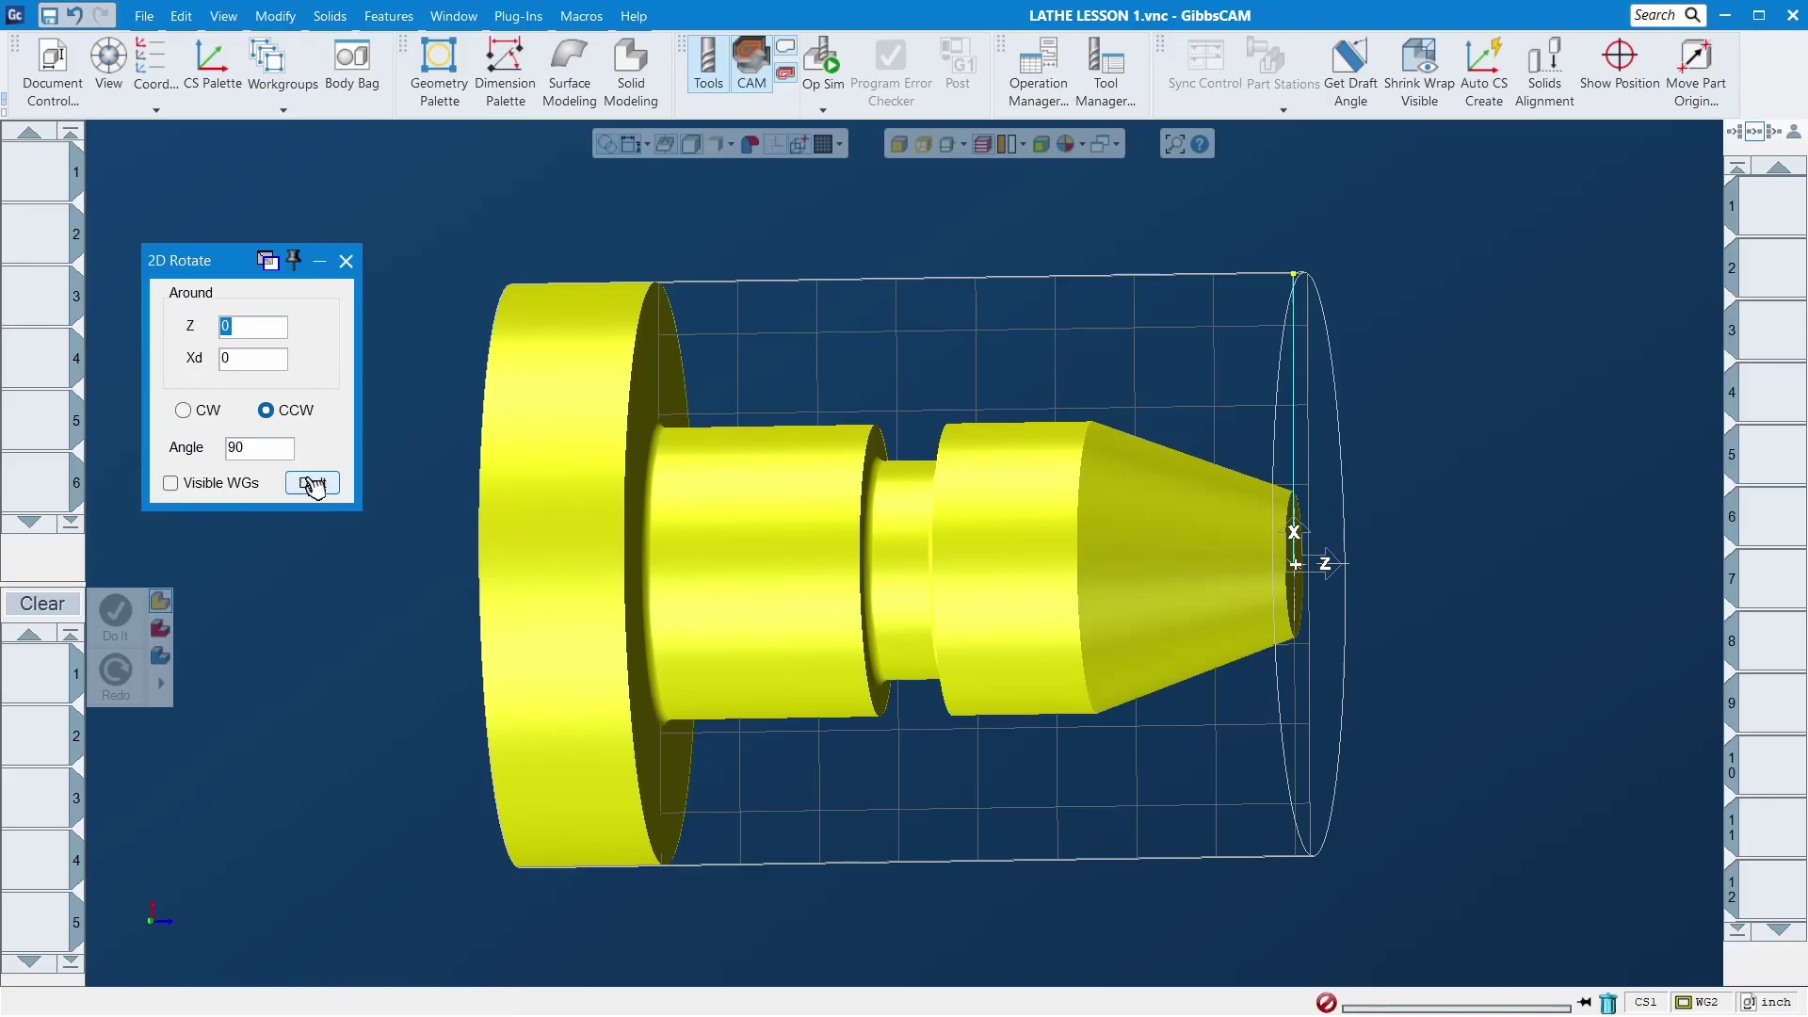
click(314, 484)
click(345, 261)
mouse_move(156, 919)
click(137, 881)
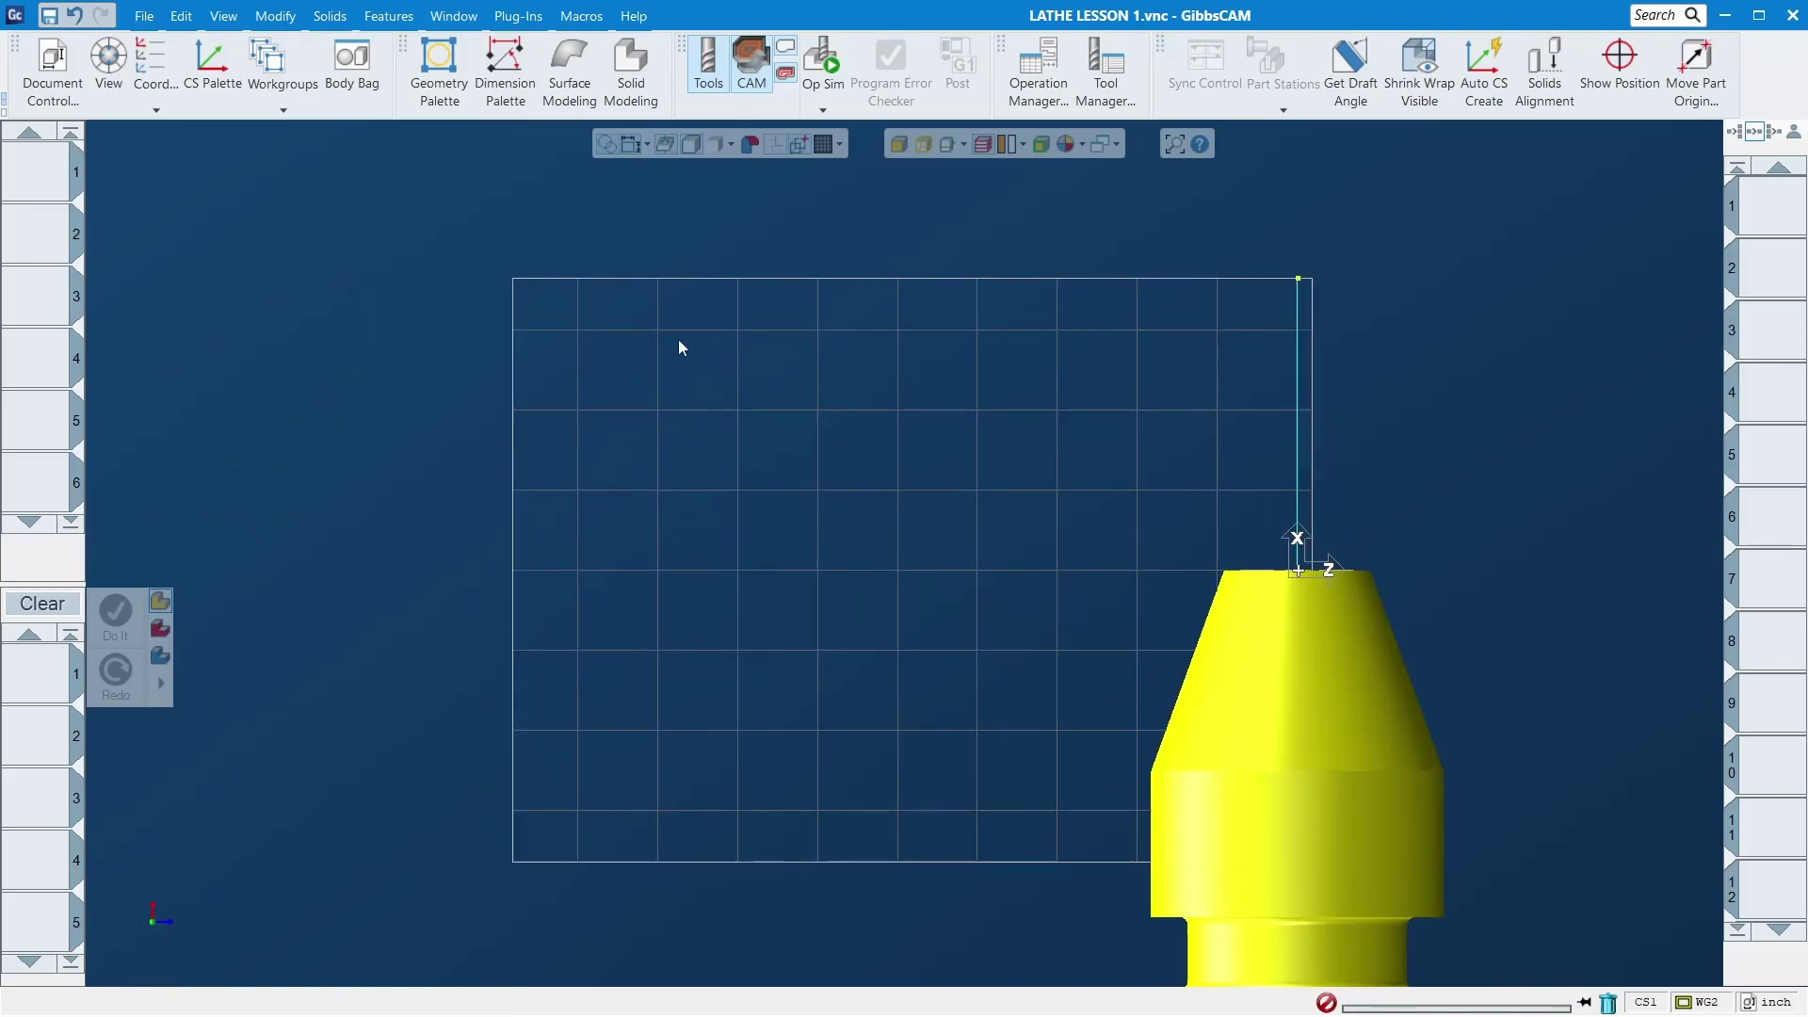
scroll(678, 339, down, 3)
scroll(1083, 499, down, 2)
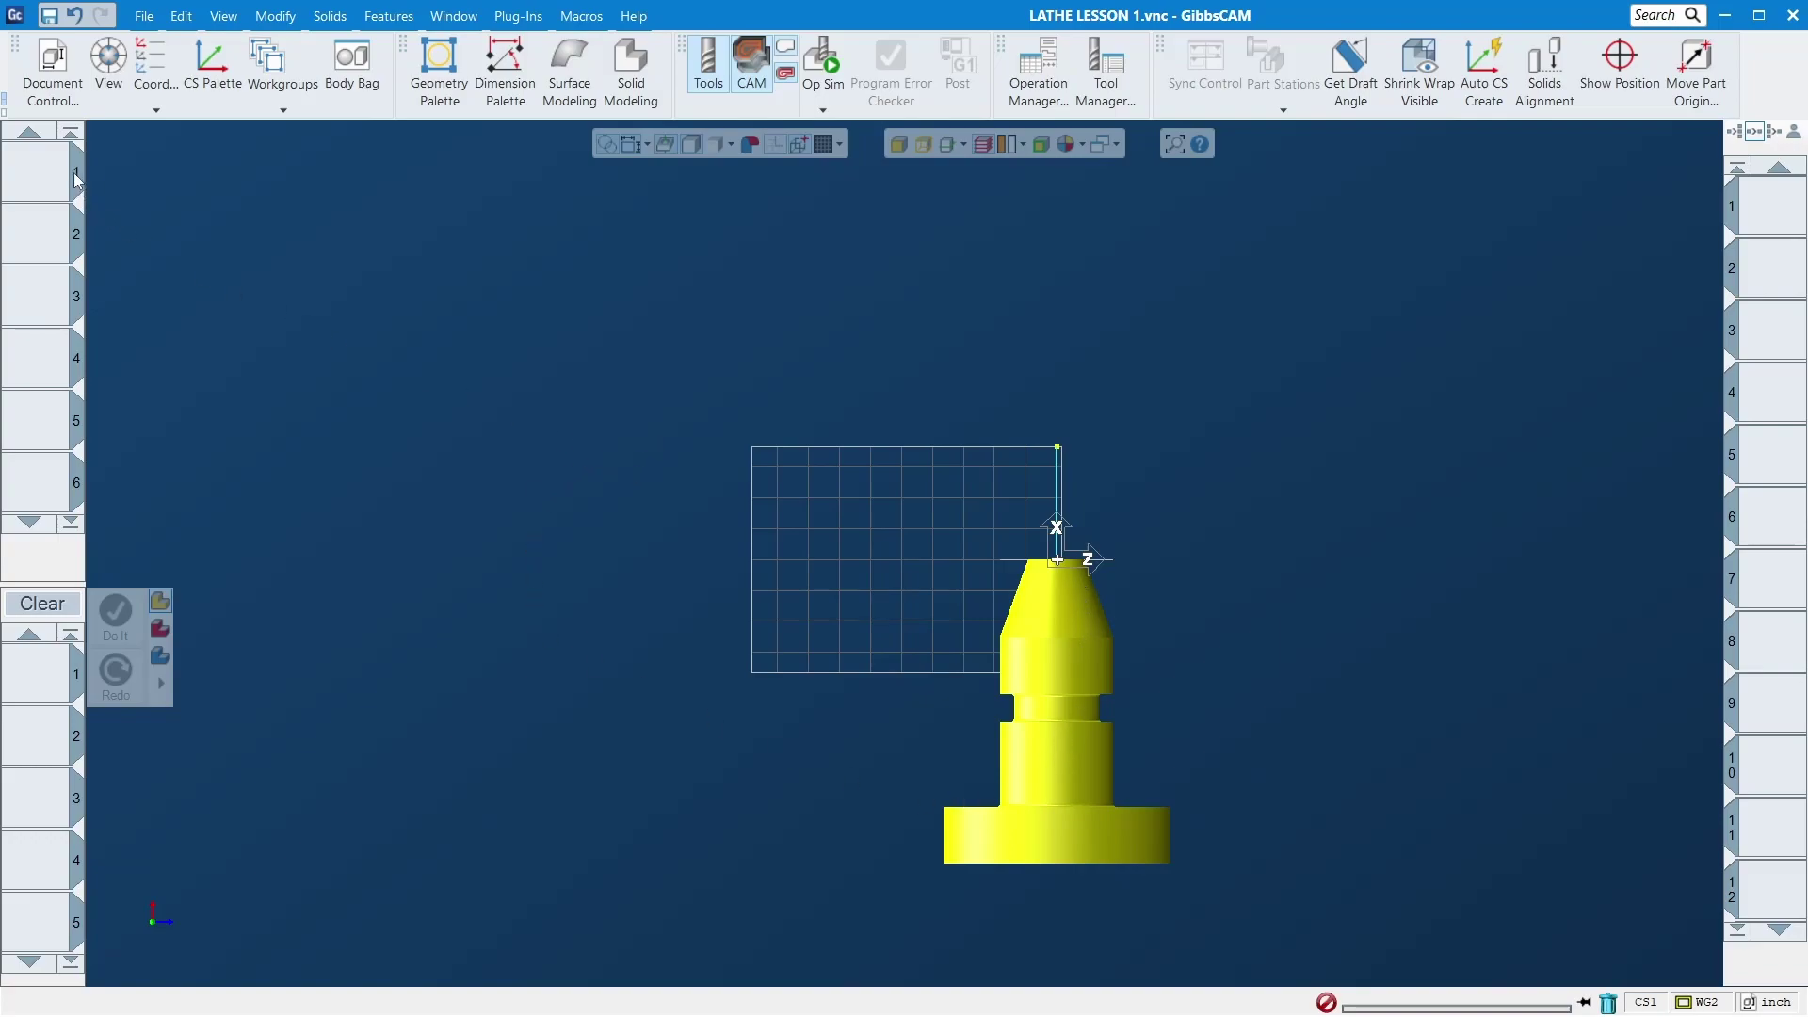
Step: Choose Horizontal Lathe - Generic Shank as the machine in the document settings and deselect the part
click(53, 76)
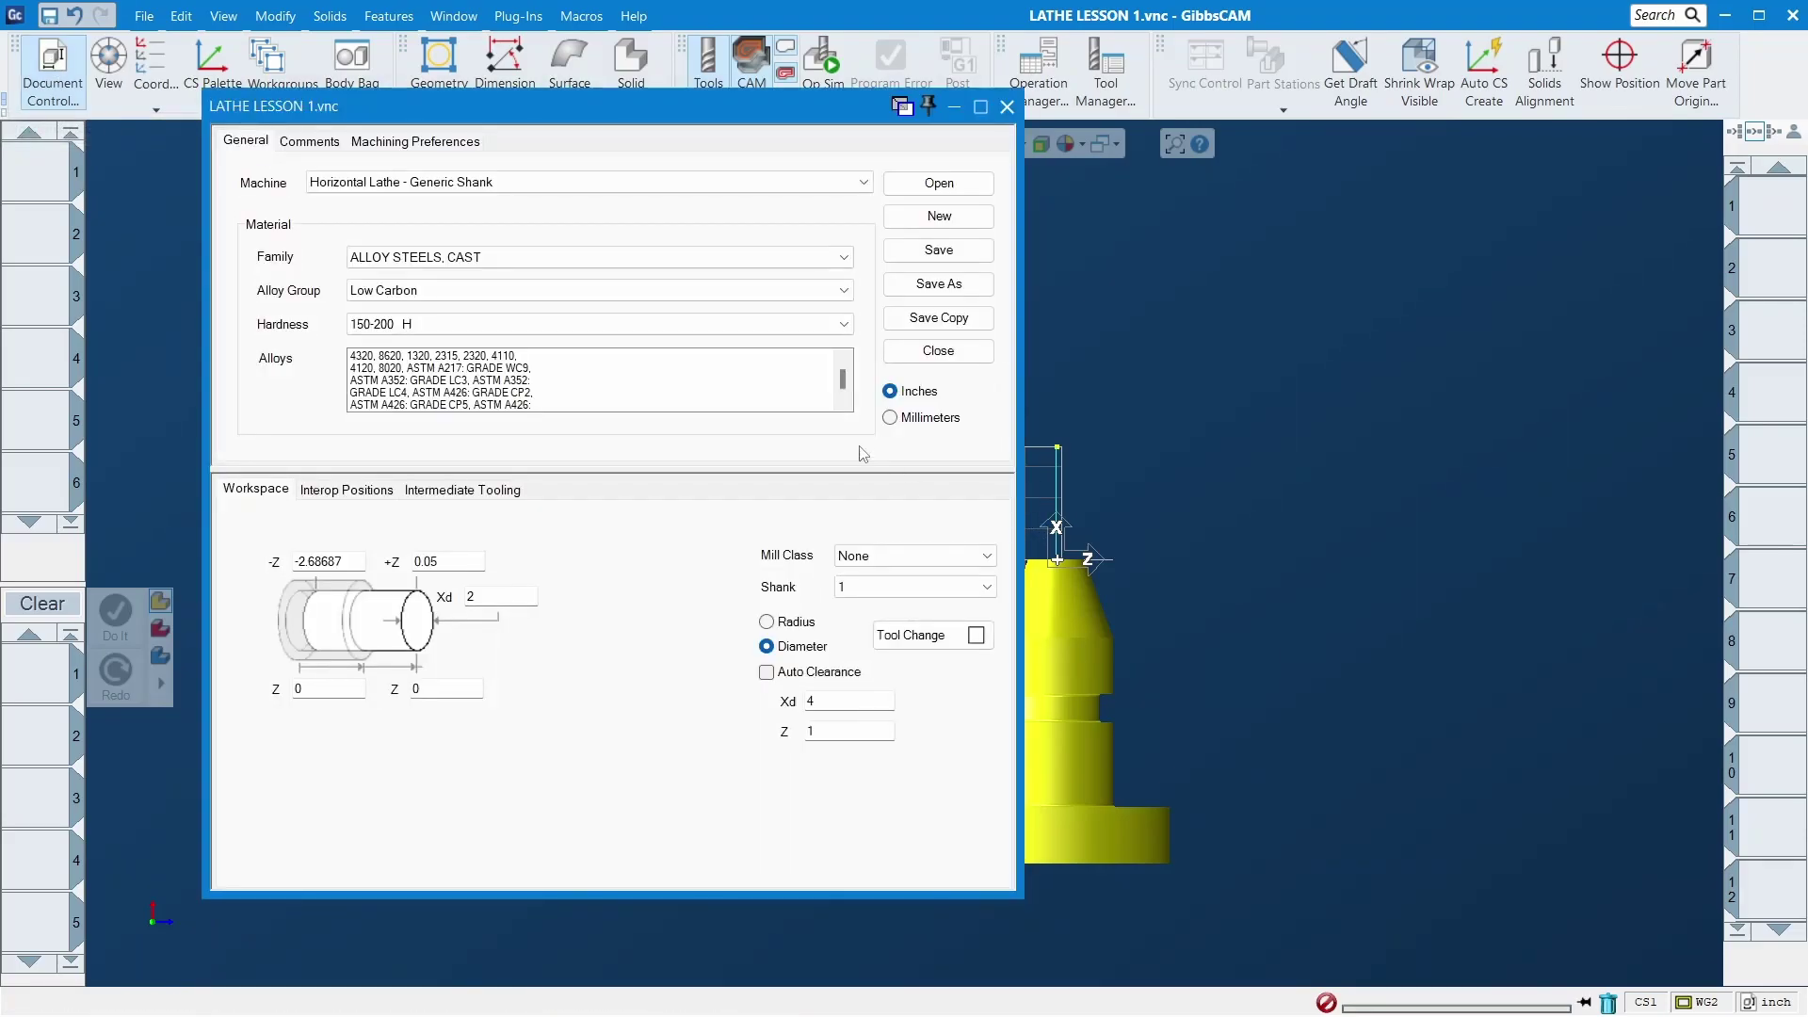
drag(648, 107, 534, 153)
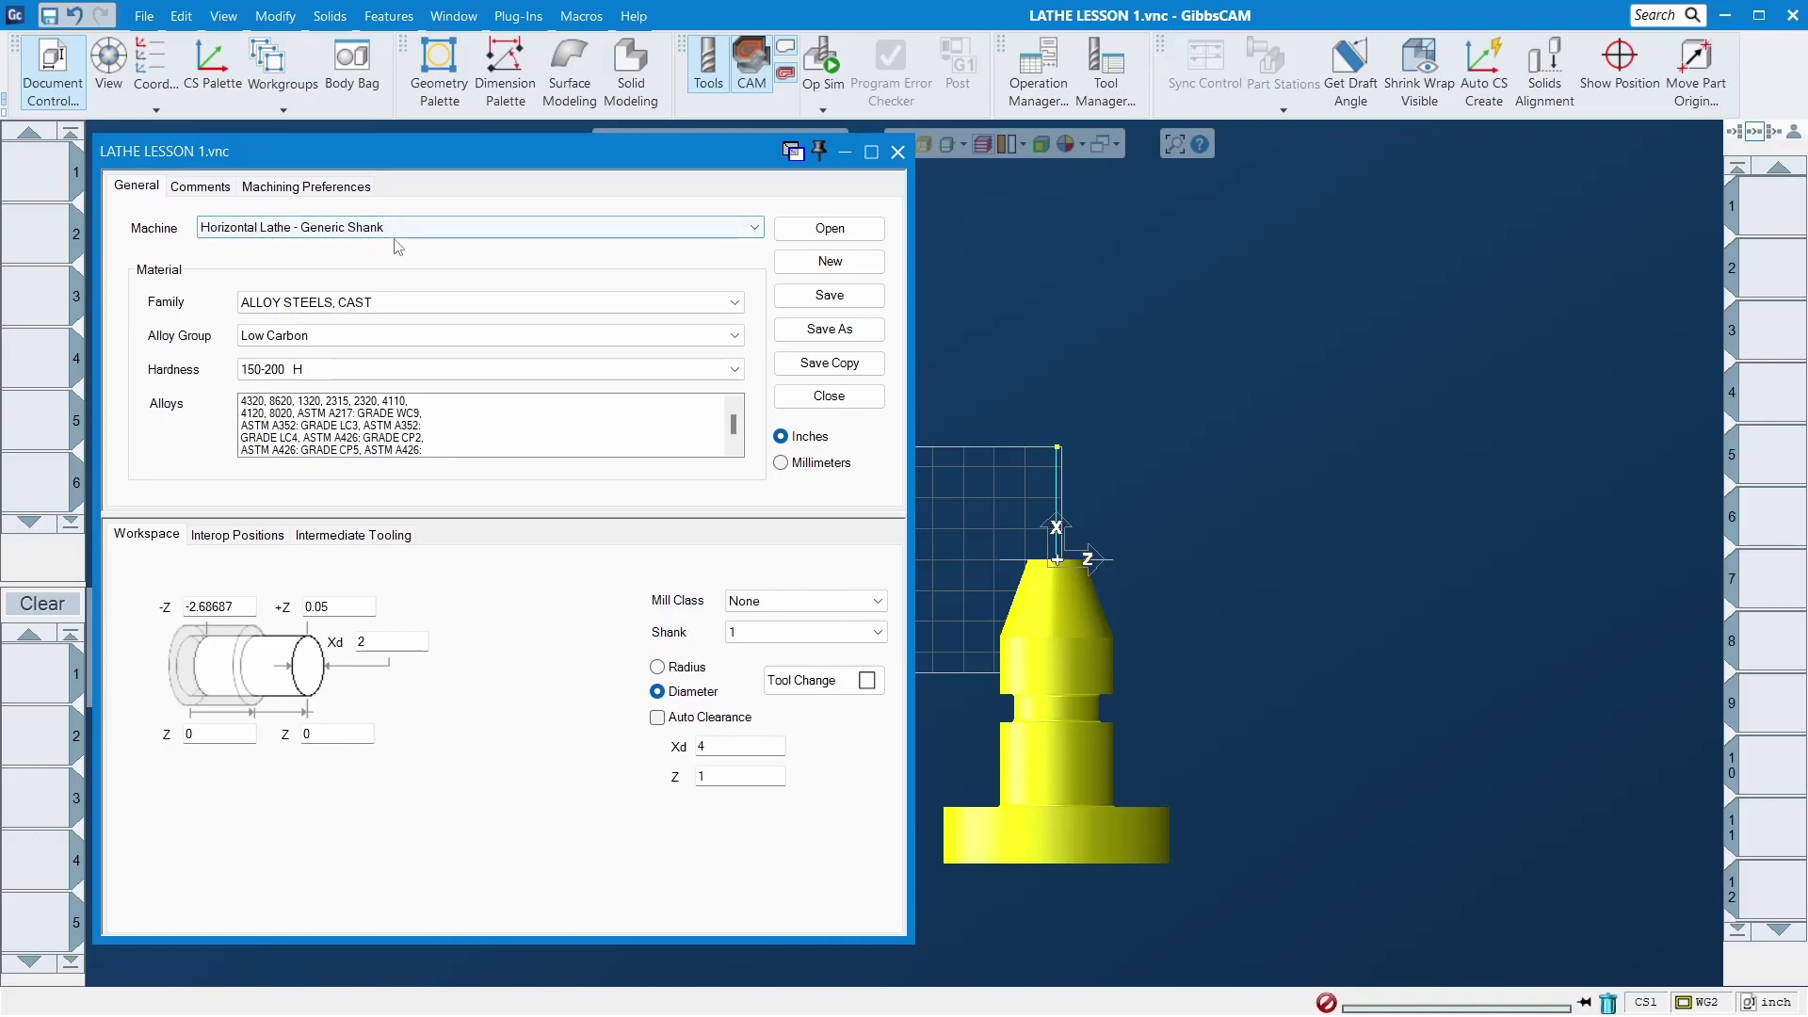
click(434, 227)
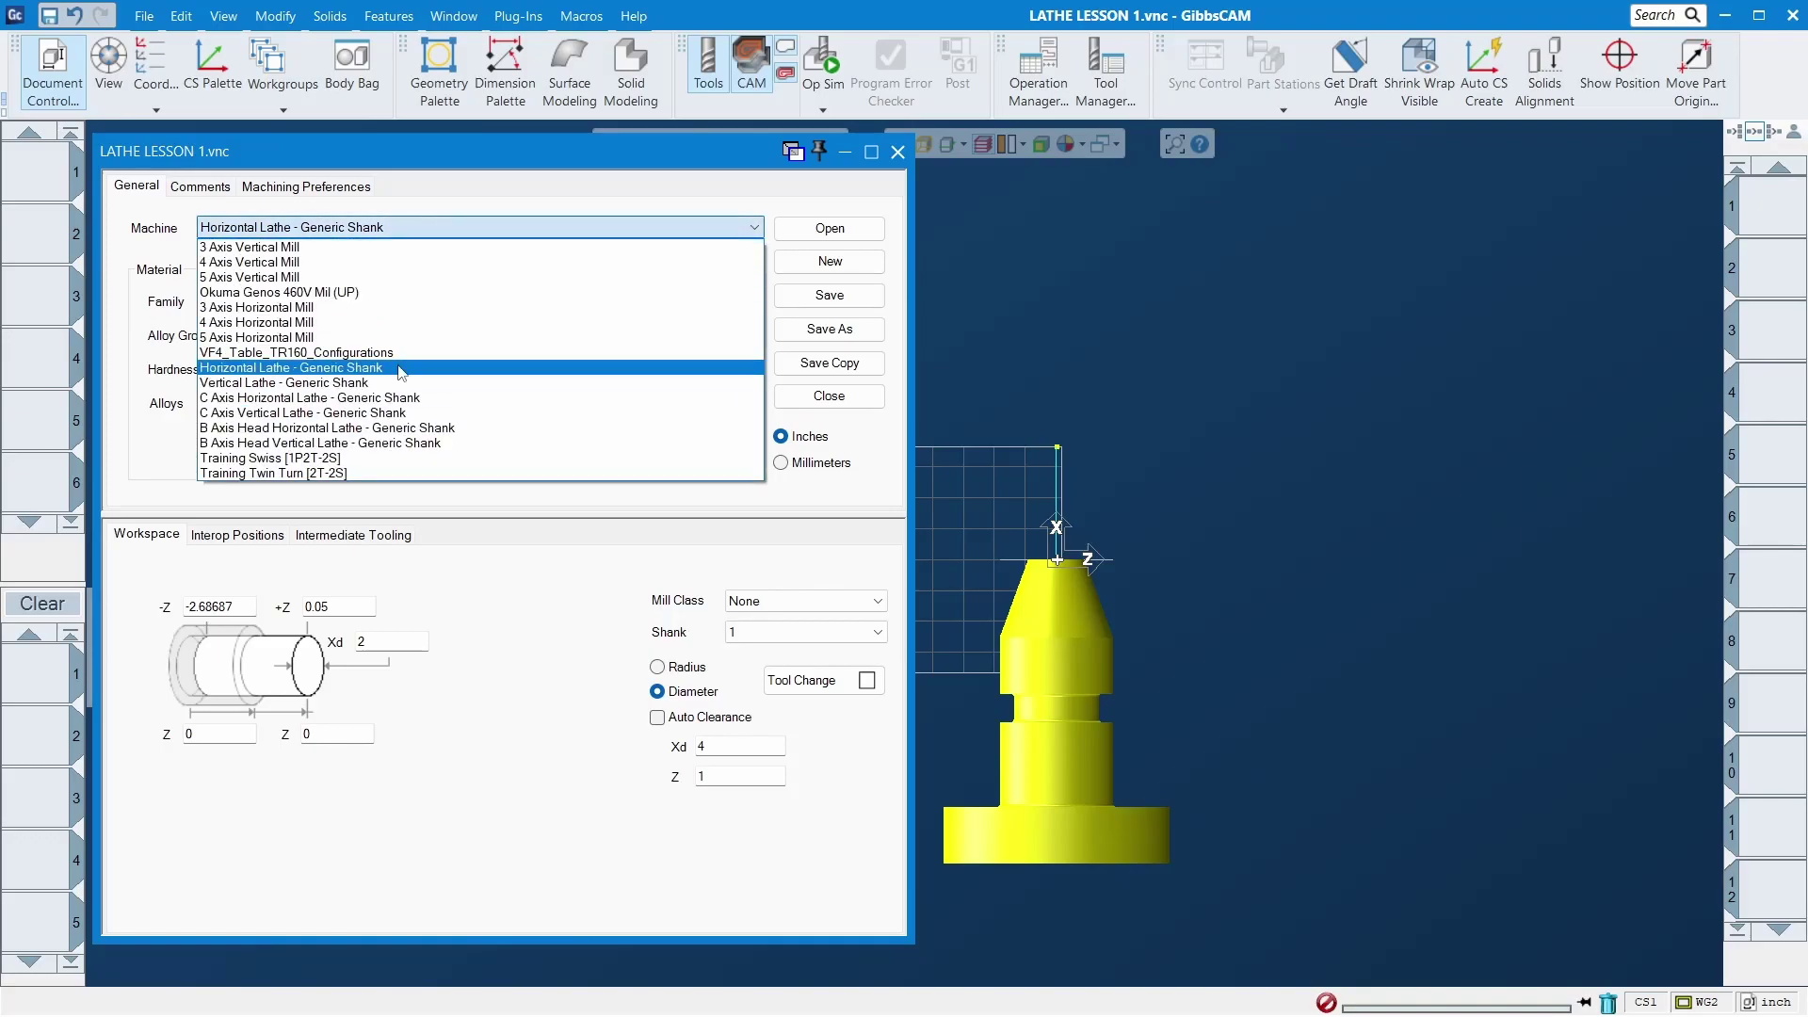
click(481, 228)
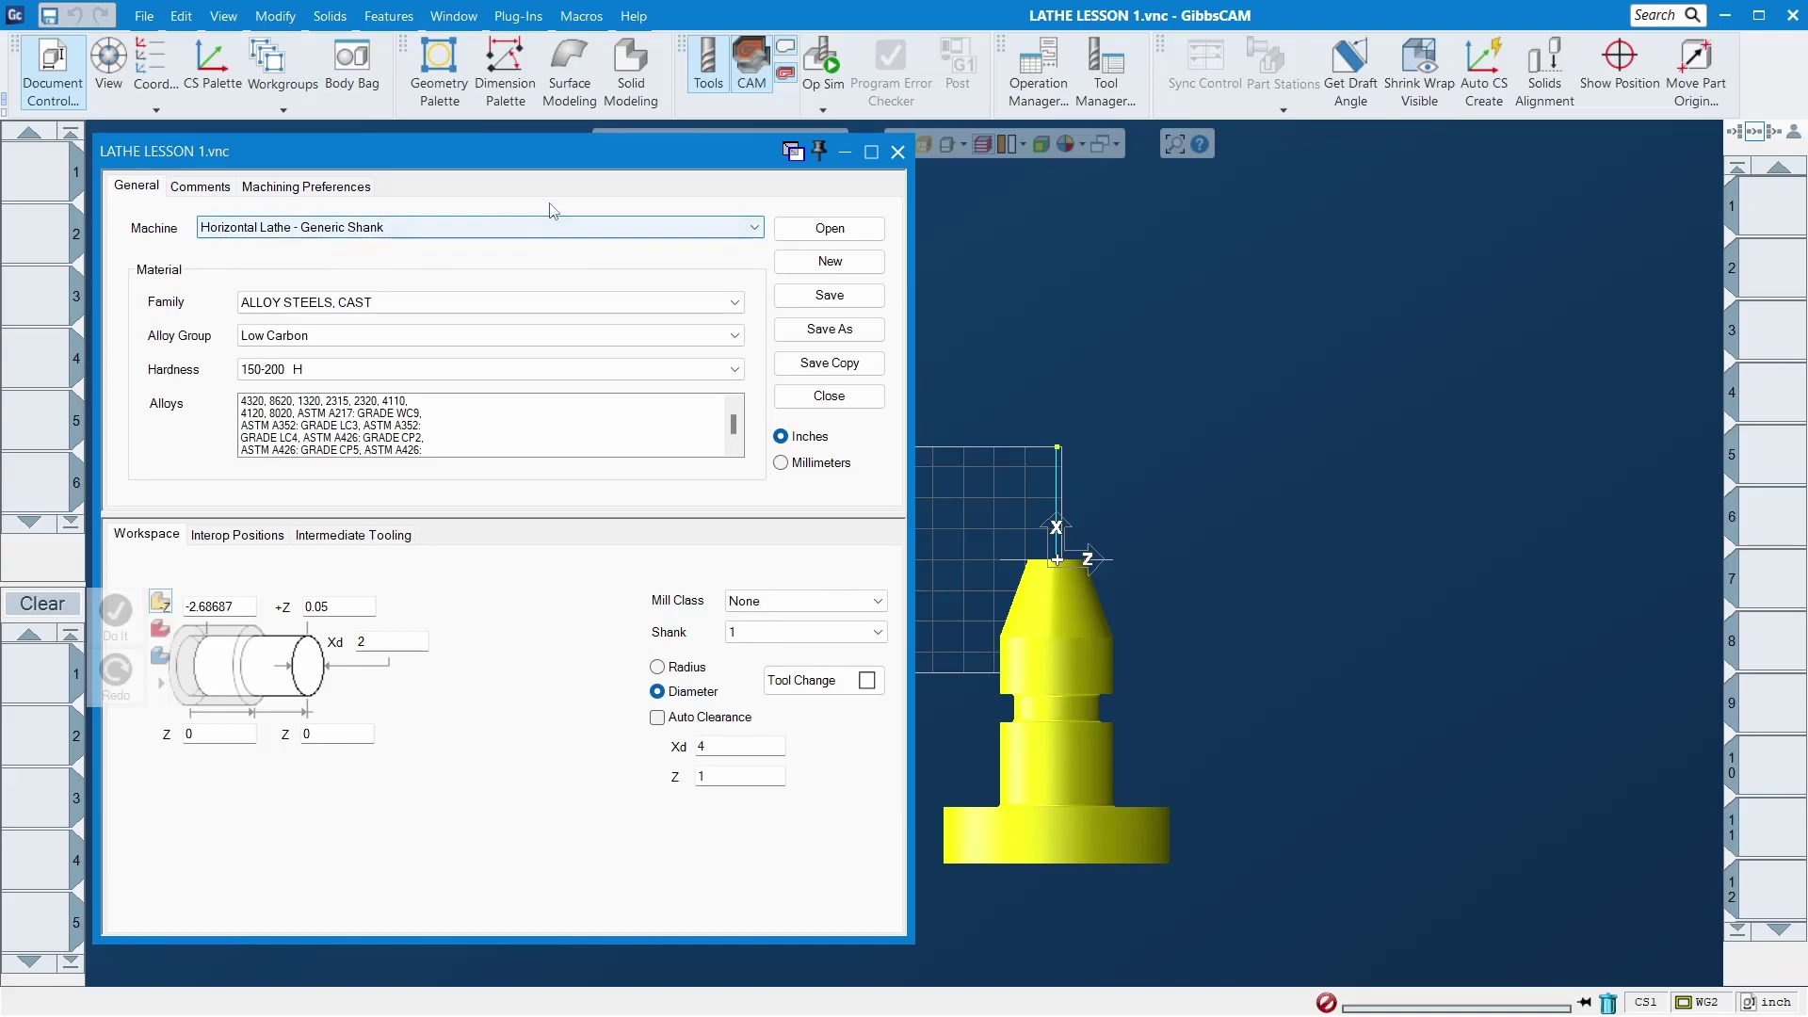
click(428, 230)
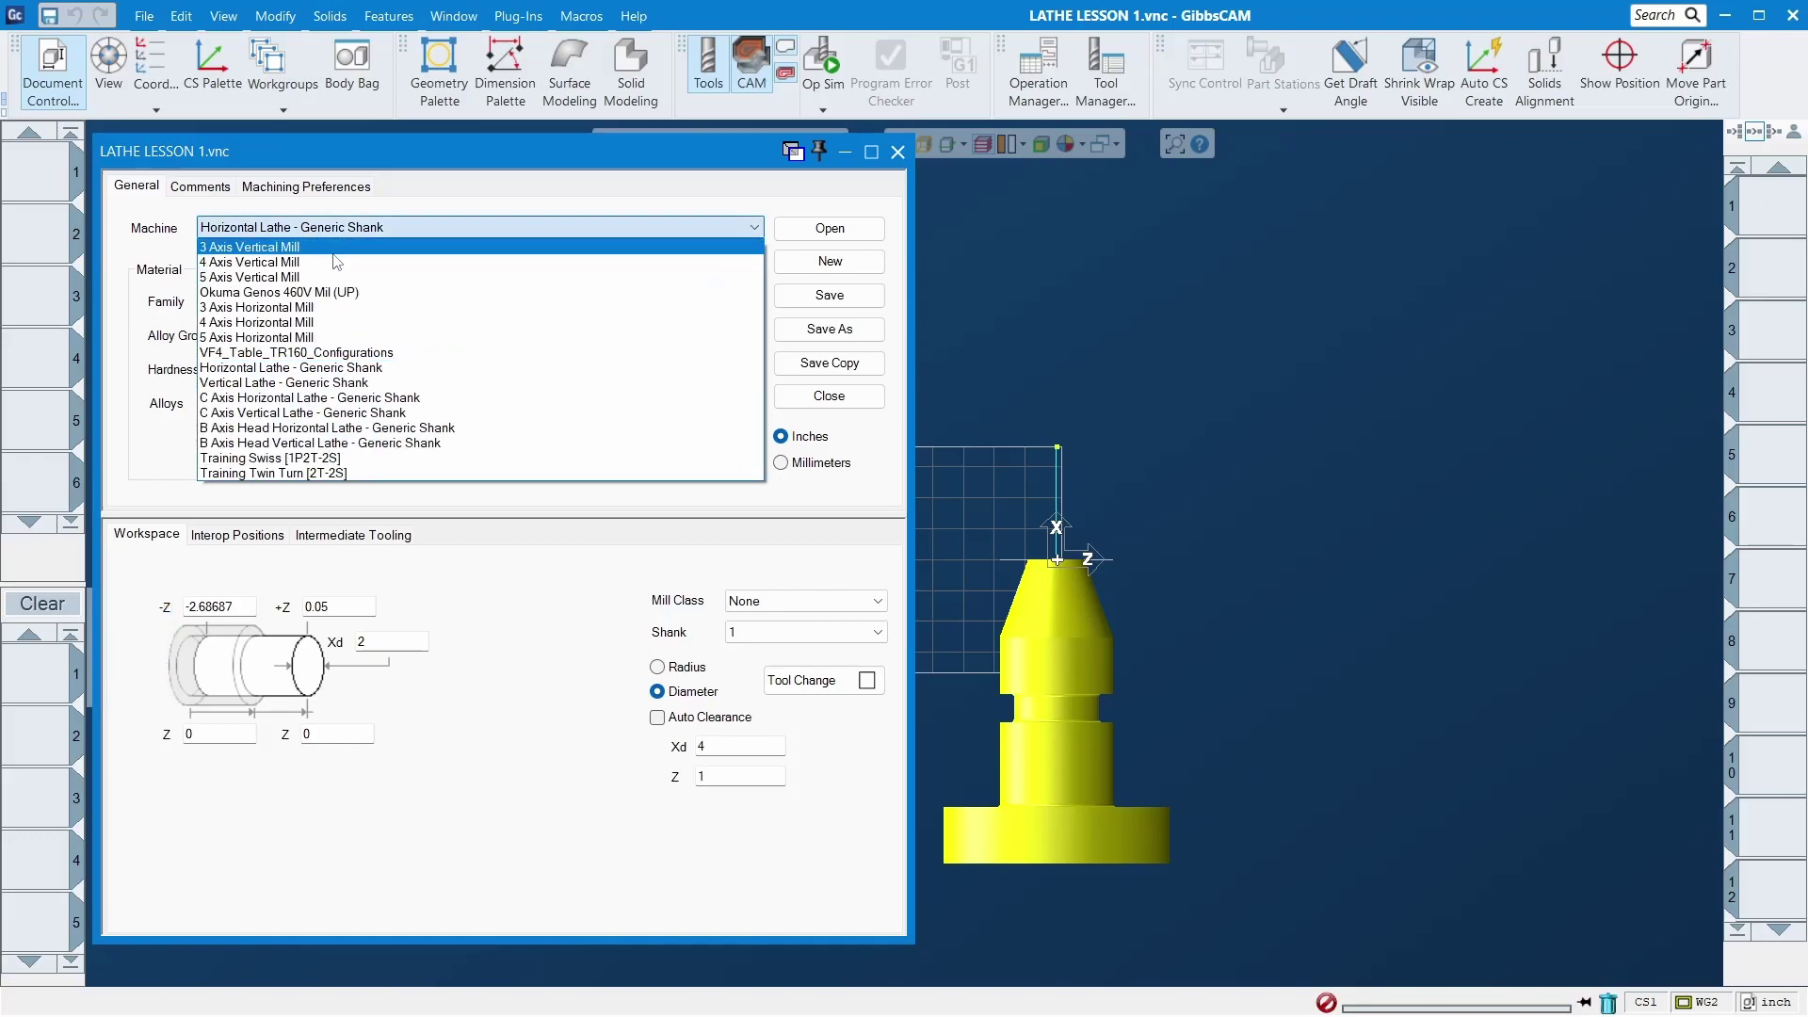
click(408, 367)
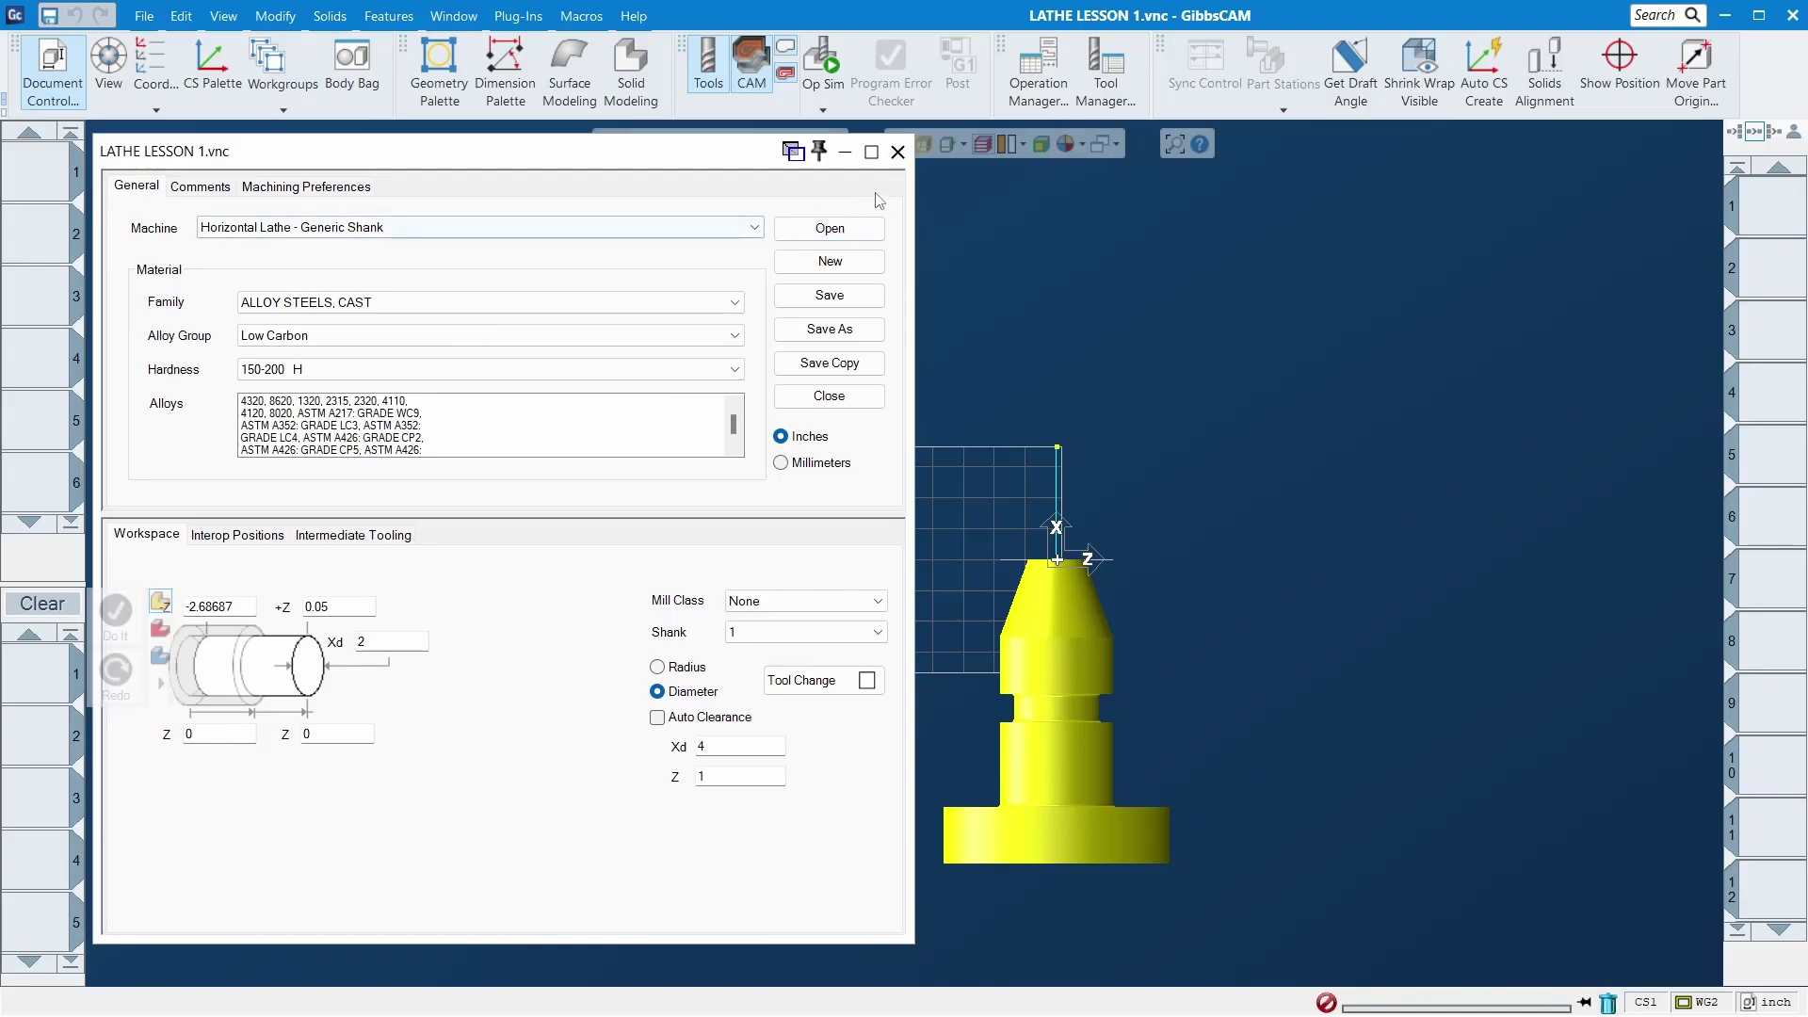
click(1213, 439)
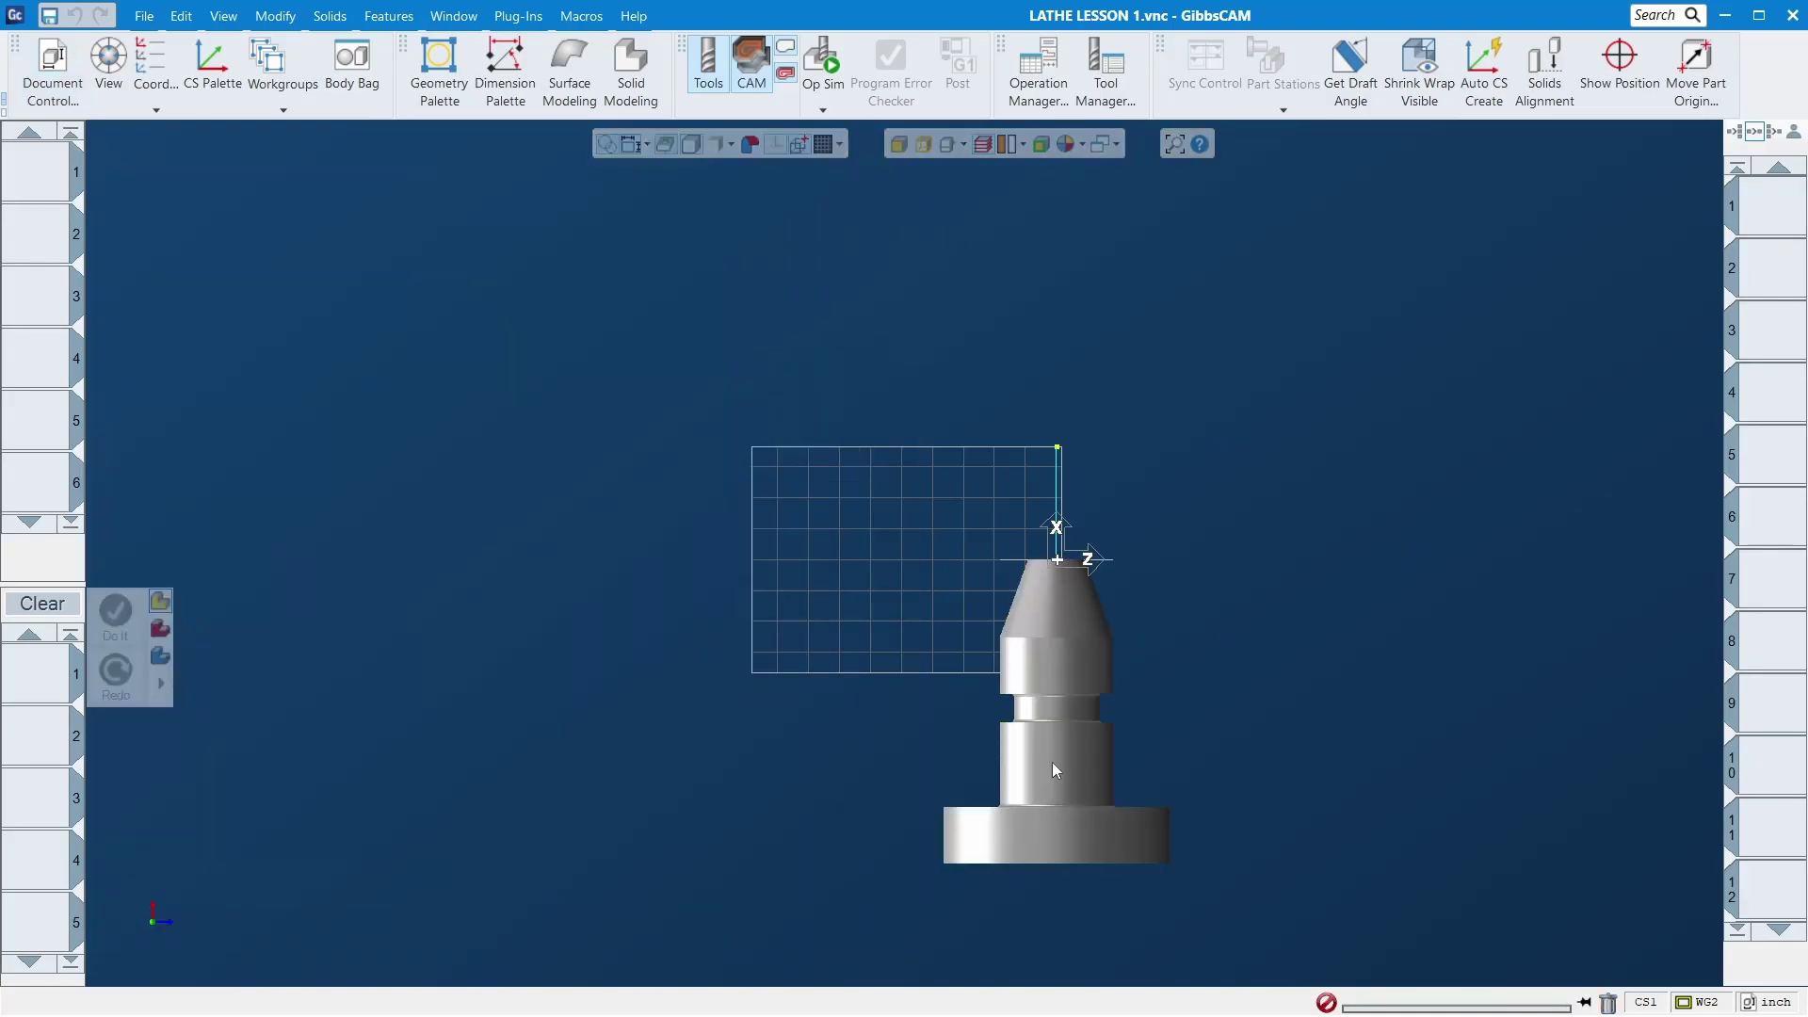
Step: Rotate the solid part 90 degrees clockwise around Z 0, Xd 0 with 2D Rotate and deselect it
click(1074, 710)
click(1286, 591)
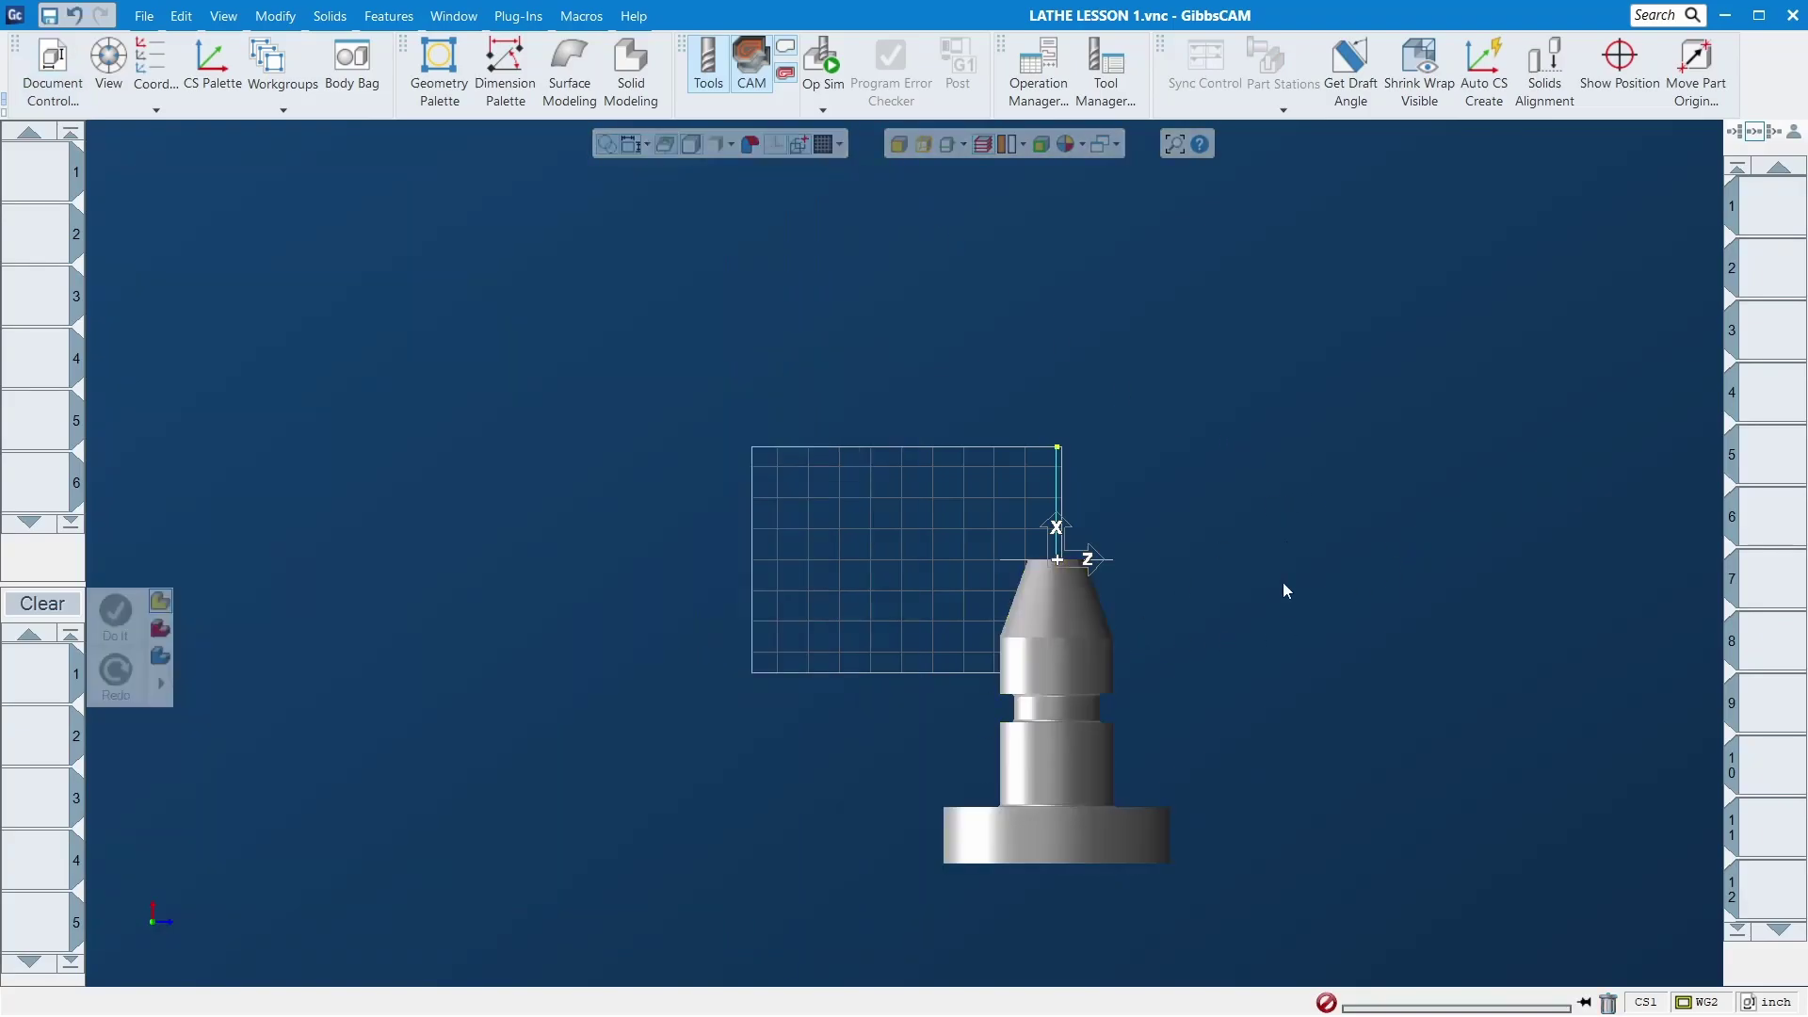
click(1061, 694)
click(275, 16)
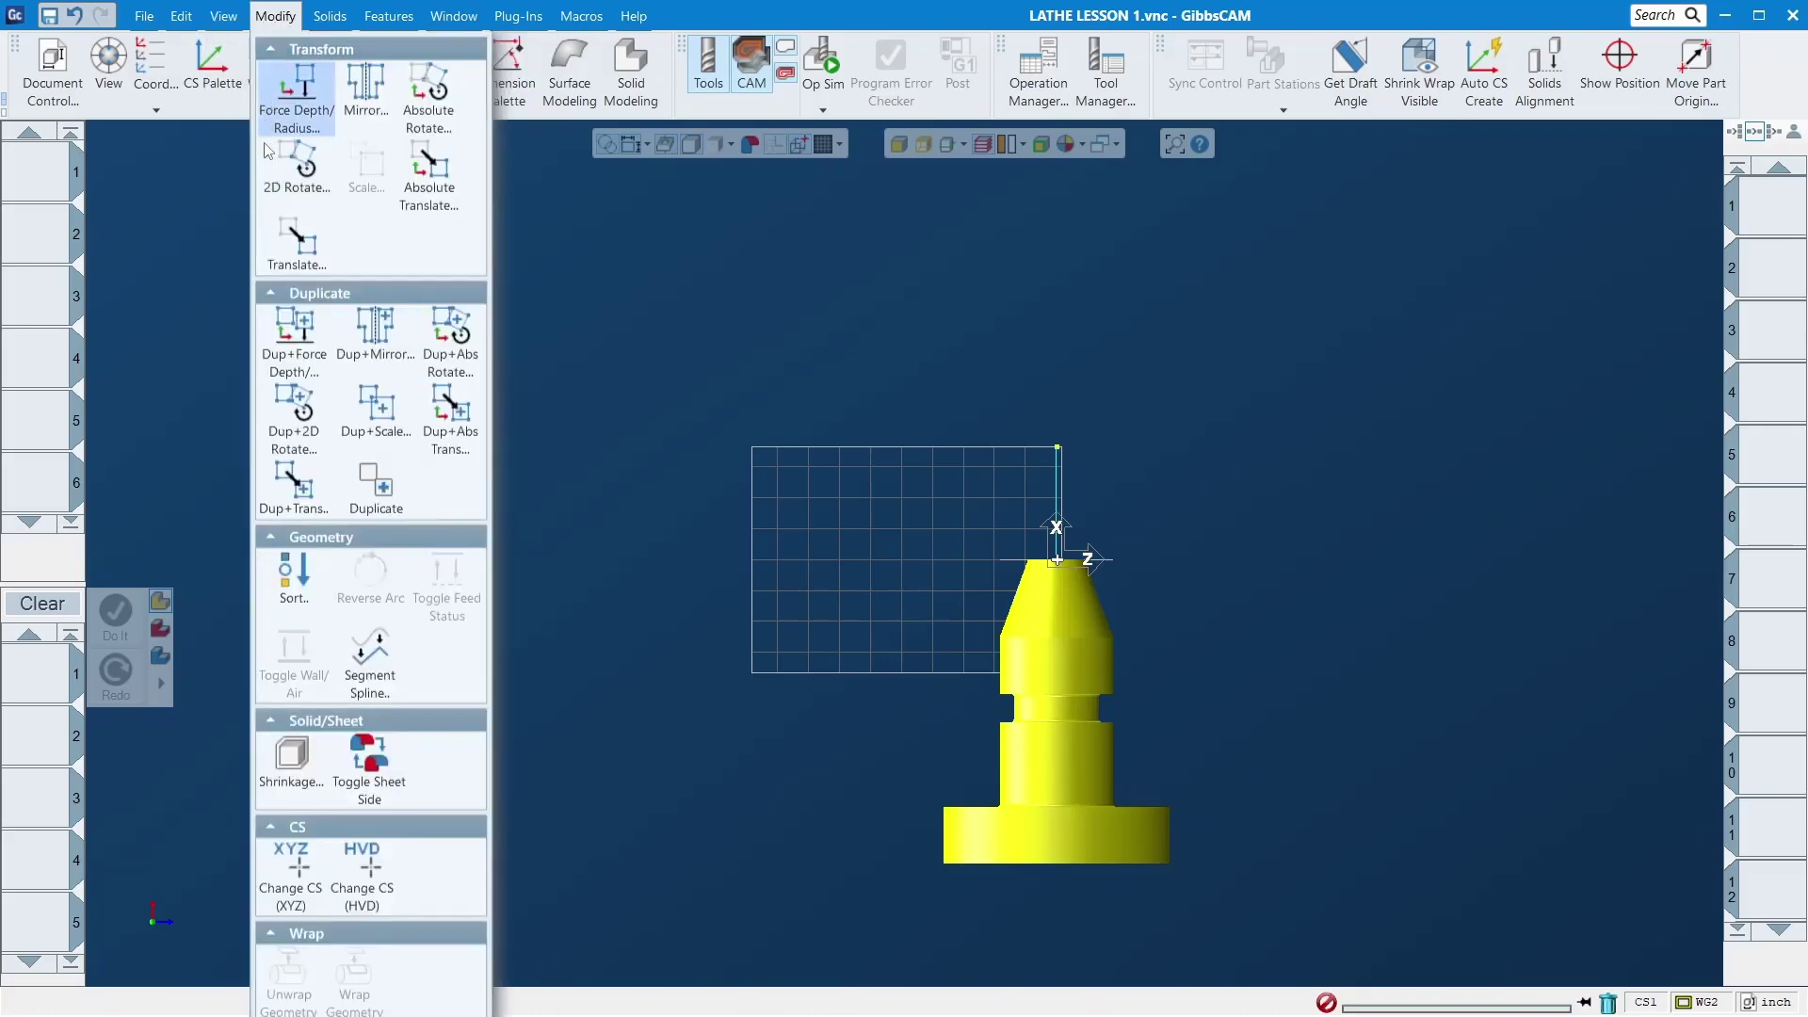
click(295, 162)
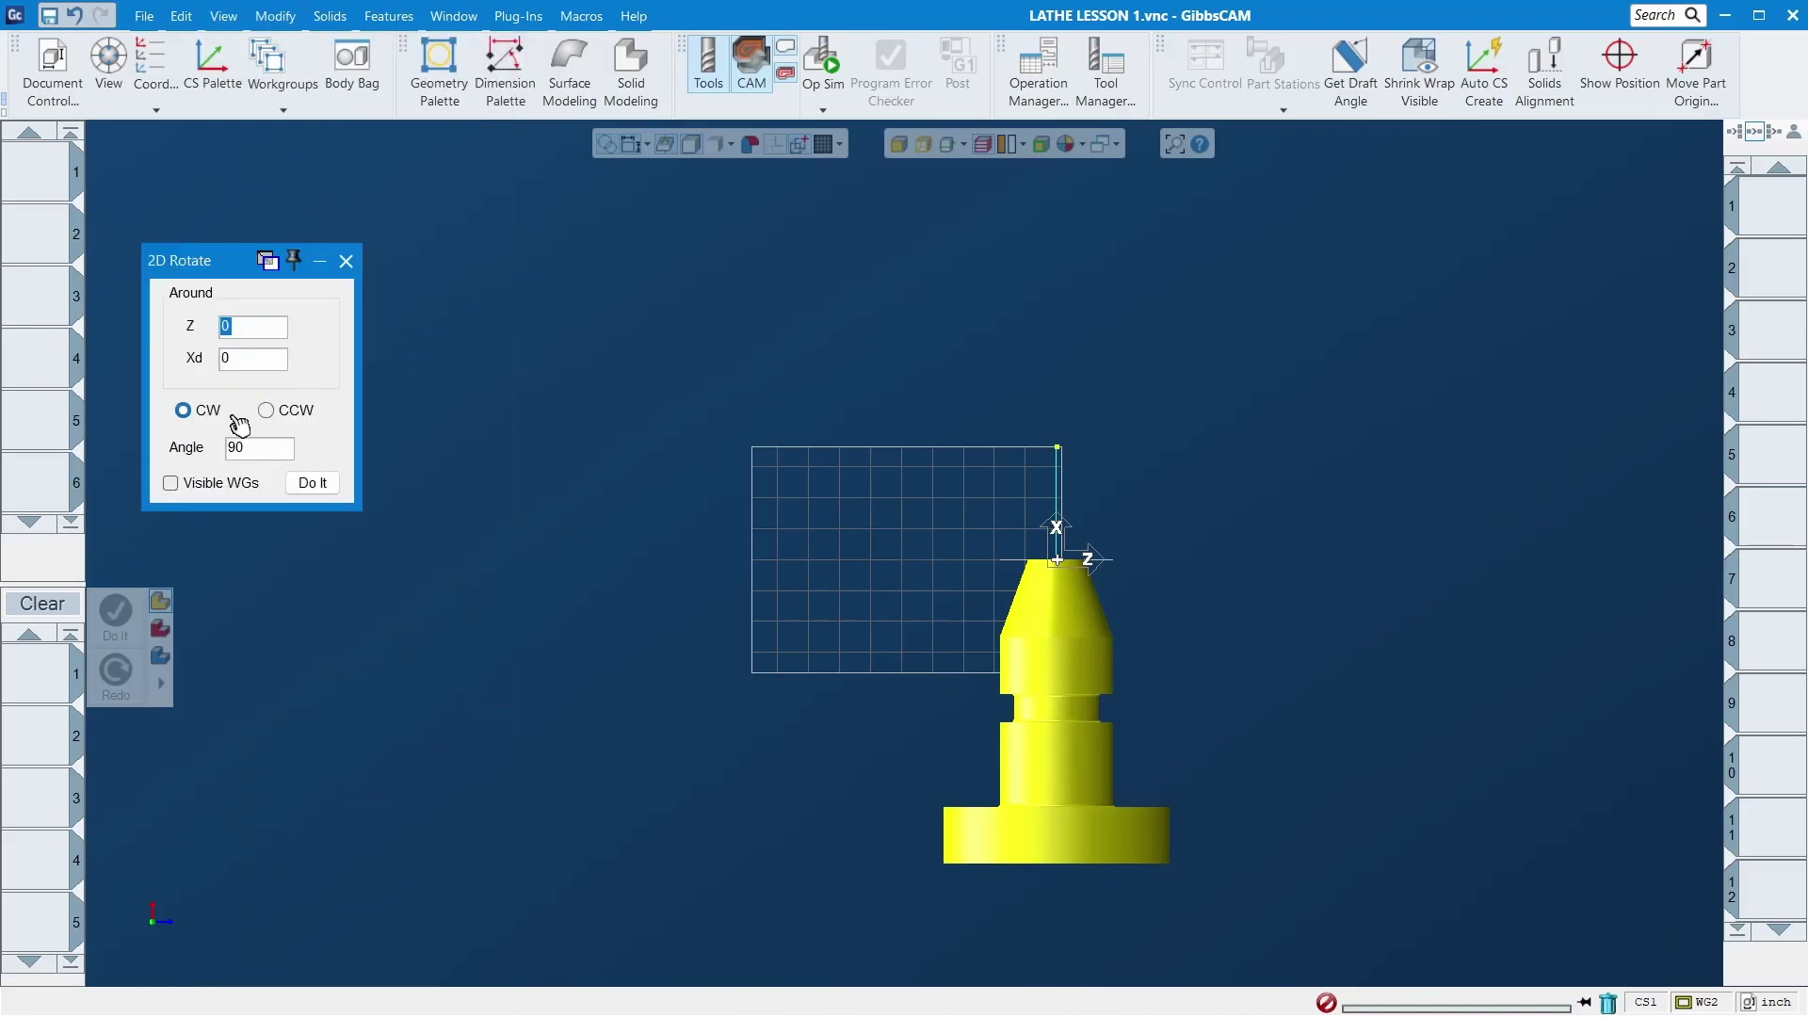
click(313, 482)
click(345, 261)
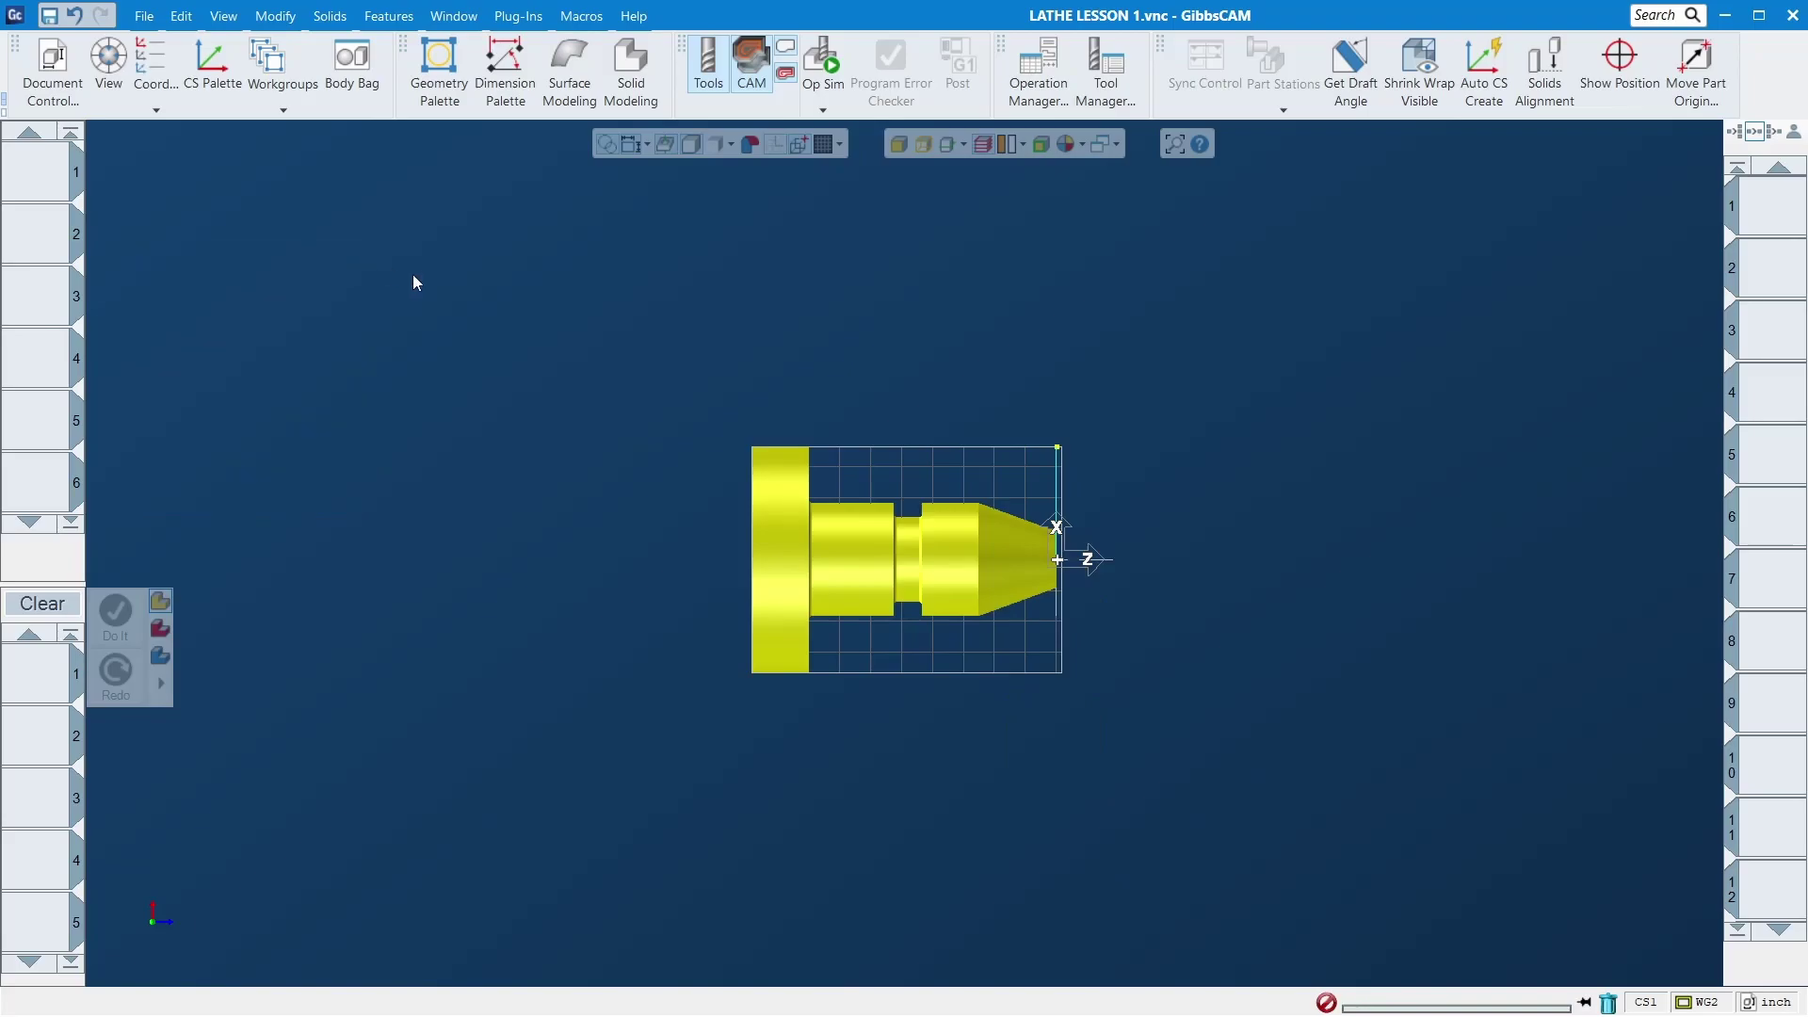
click(412, 280)
Step: Examine the turned part and its position inside the stock outline from several angles
scroll(759, 544, up, 3)
middle_drag(777, 558, 827, 298)
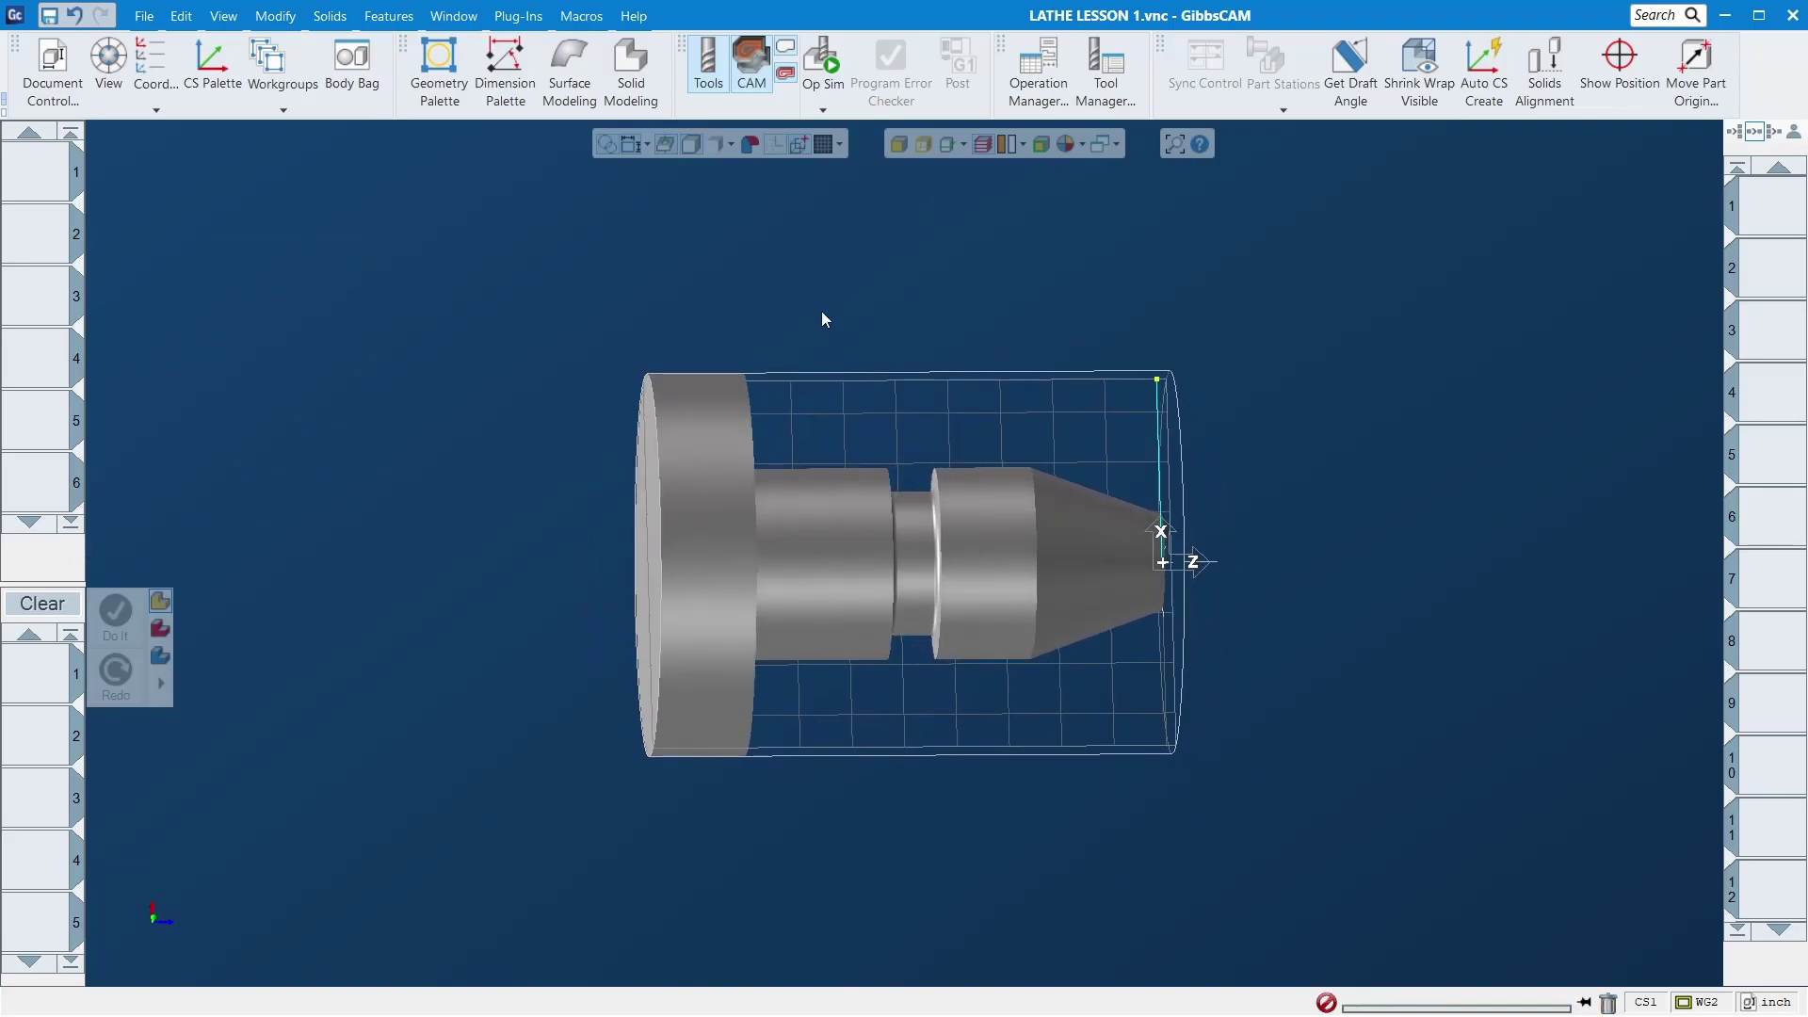
middle_drag(788, 567, 834, 561)
middle_drag(873, 740, 935, 671)
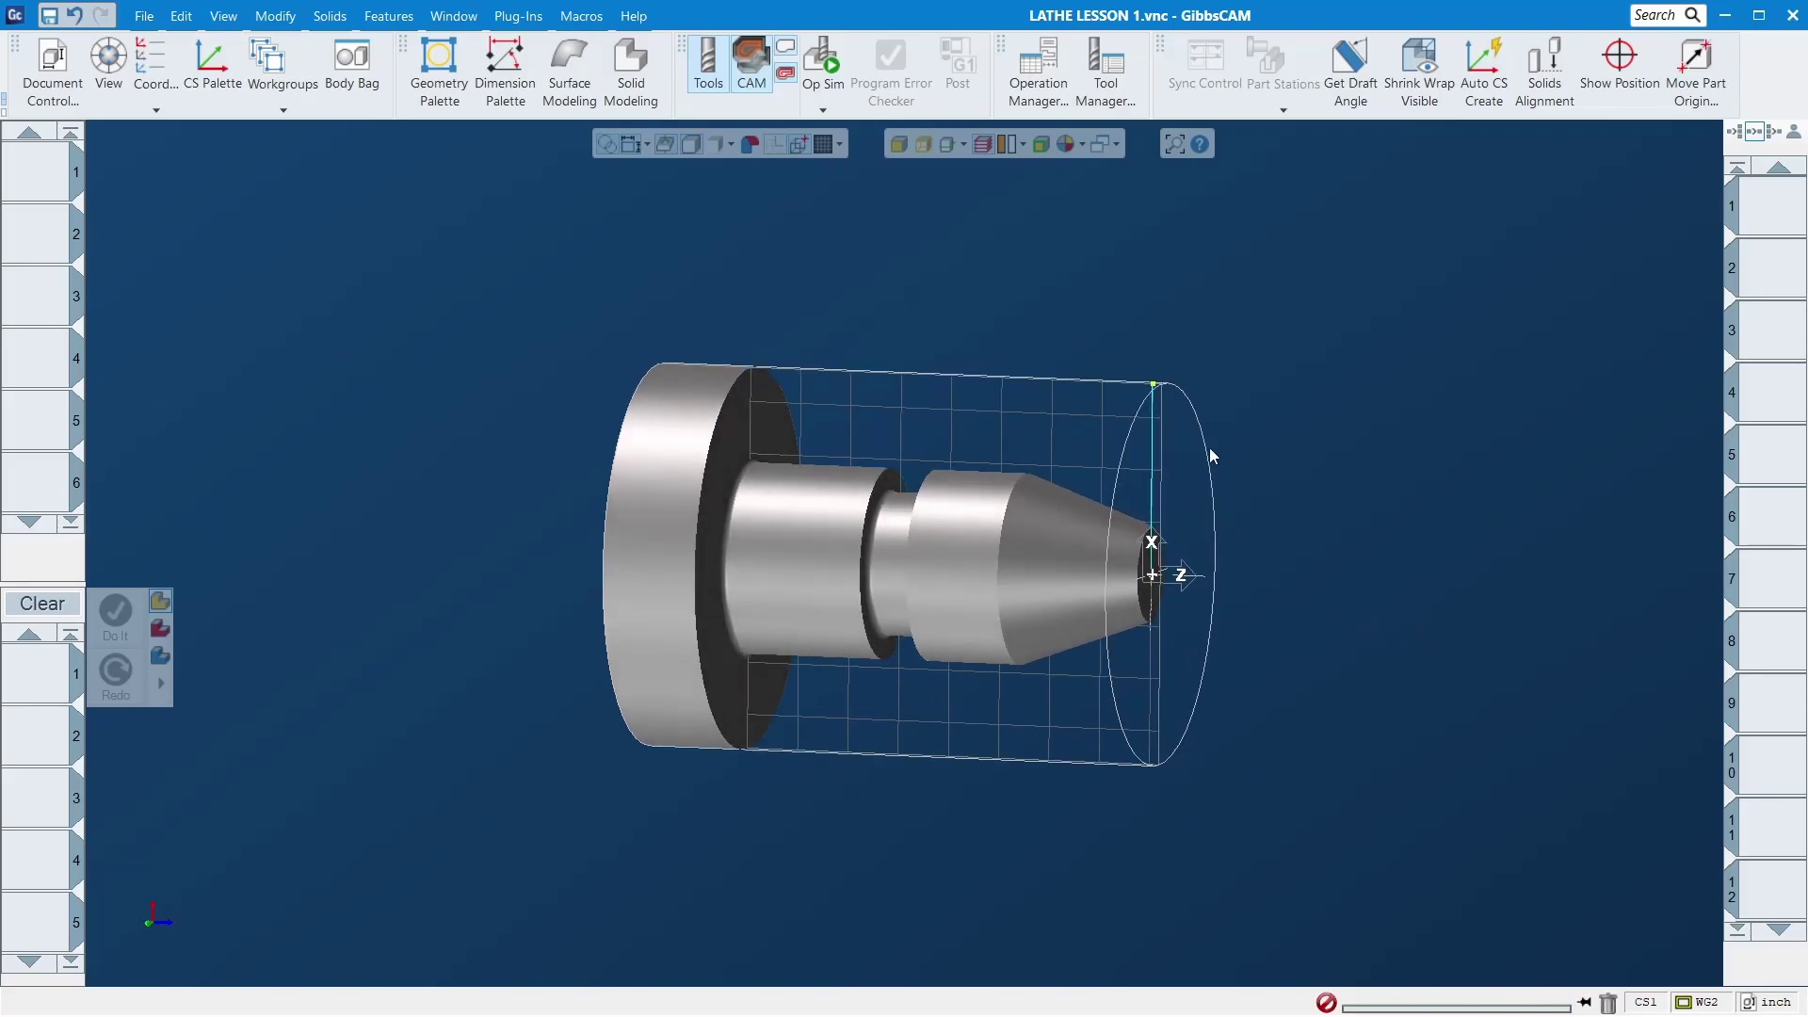
scroll(1201, 560, up, 3)
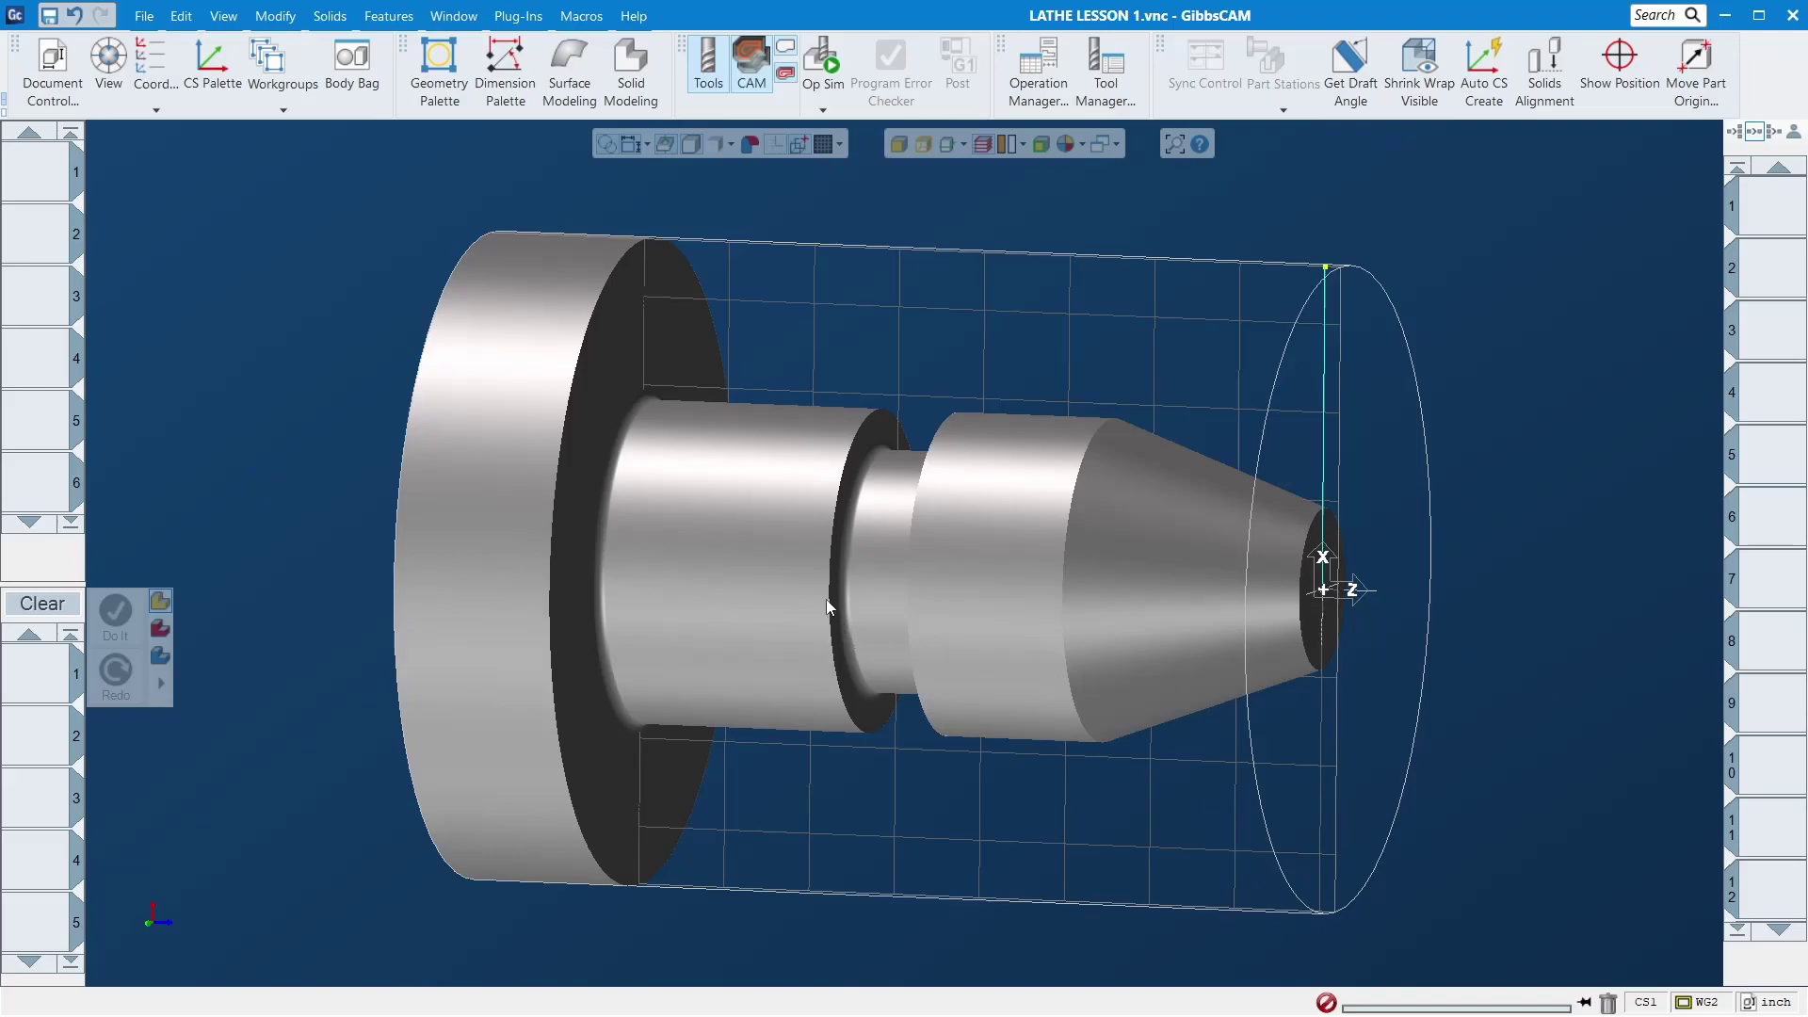
scroll(808, 591, down, 2)
middle_drag(1074, 593, 1227, 464)
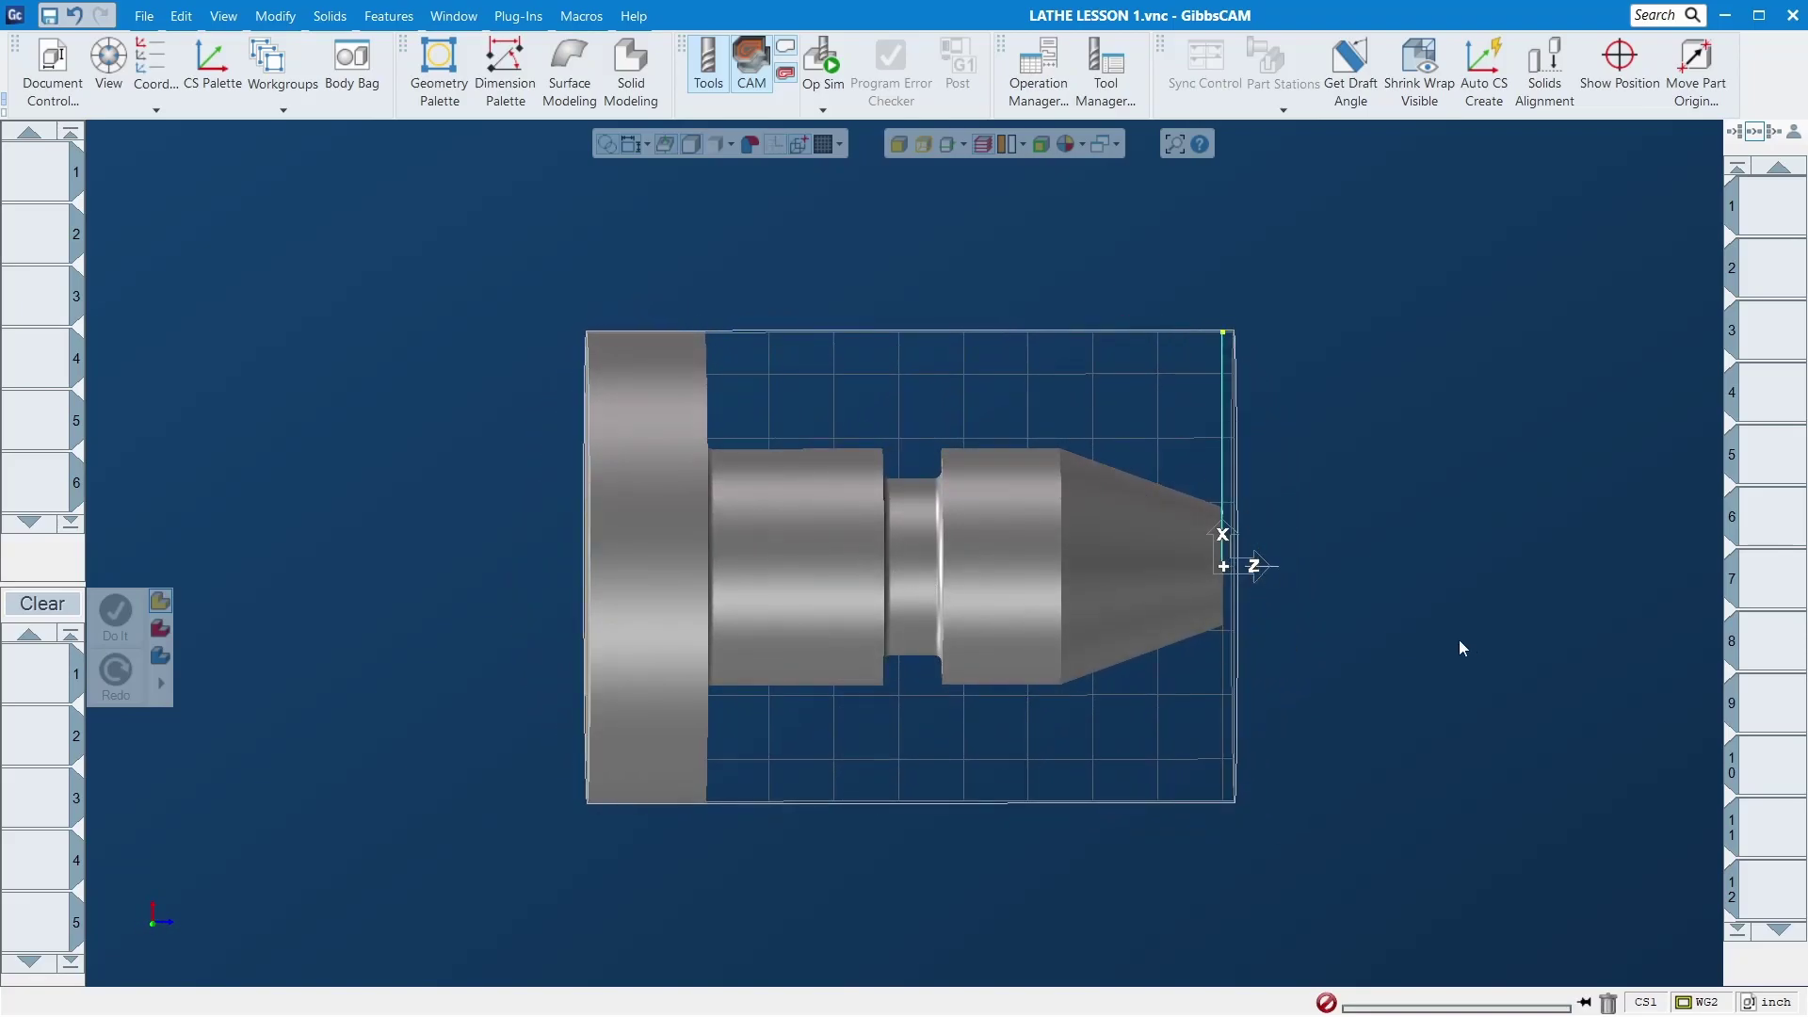
middle_drag(1098, 546, 1385, 618)
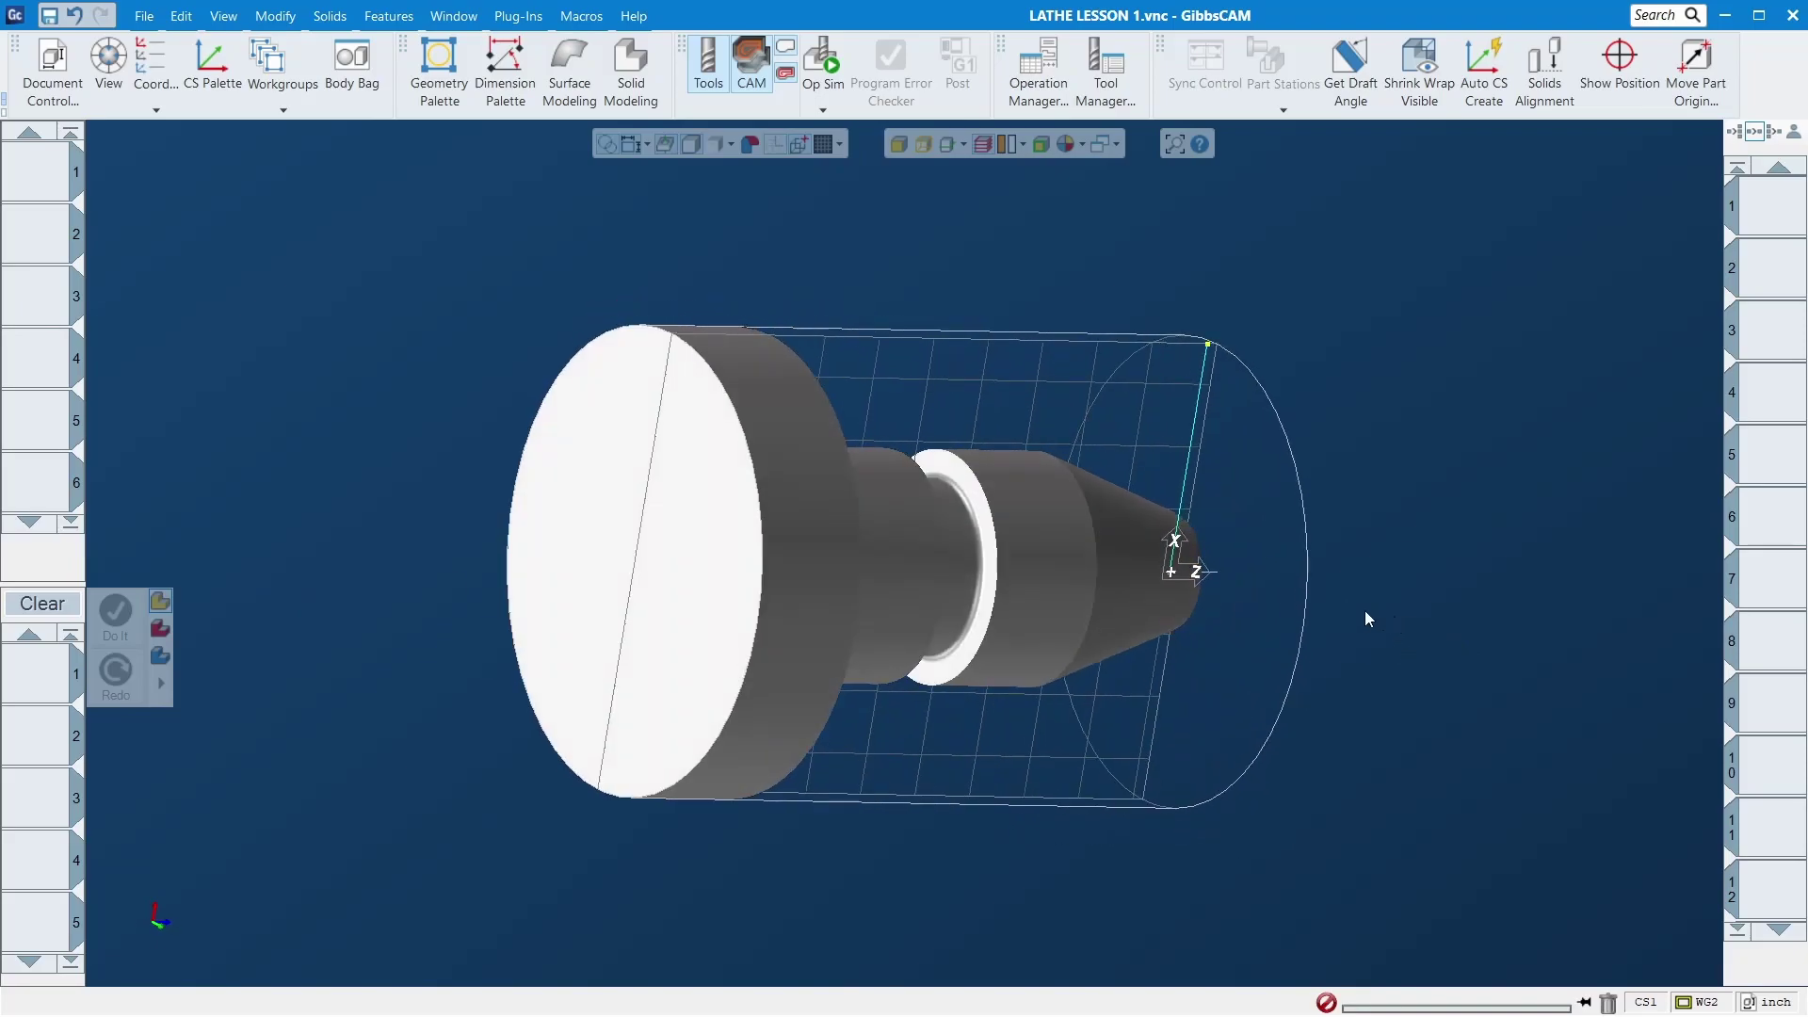
Step: Shrink-wrap the workspace stock to the visible part with +Z at 0, and set the front face Z value to 0
click(51, 67)
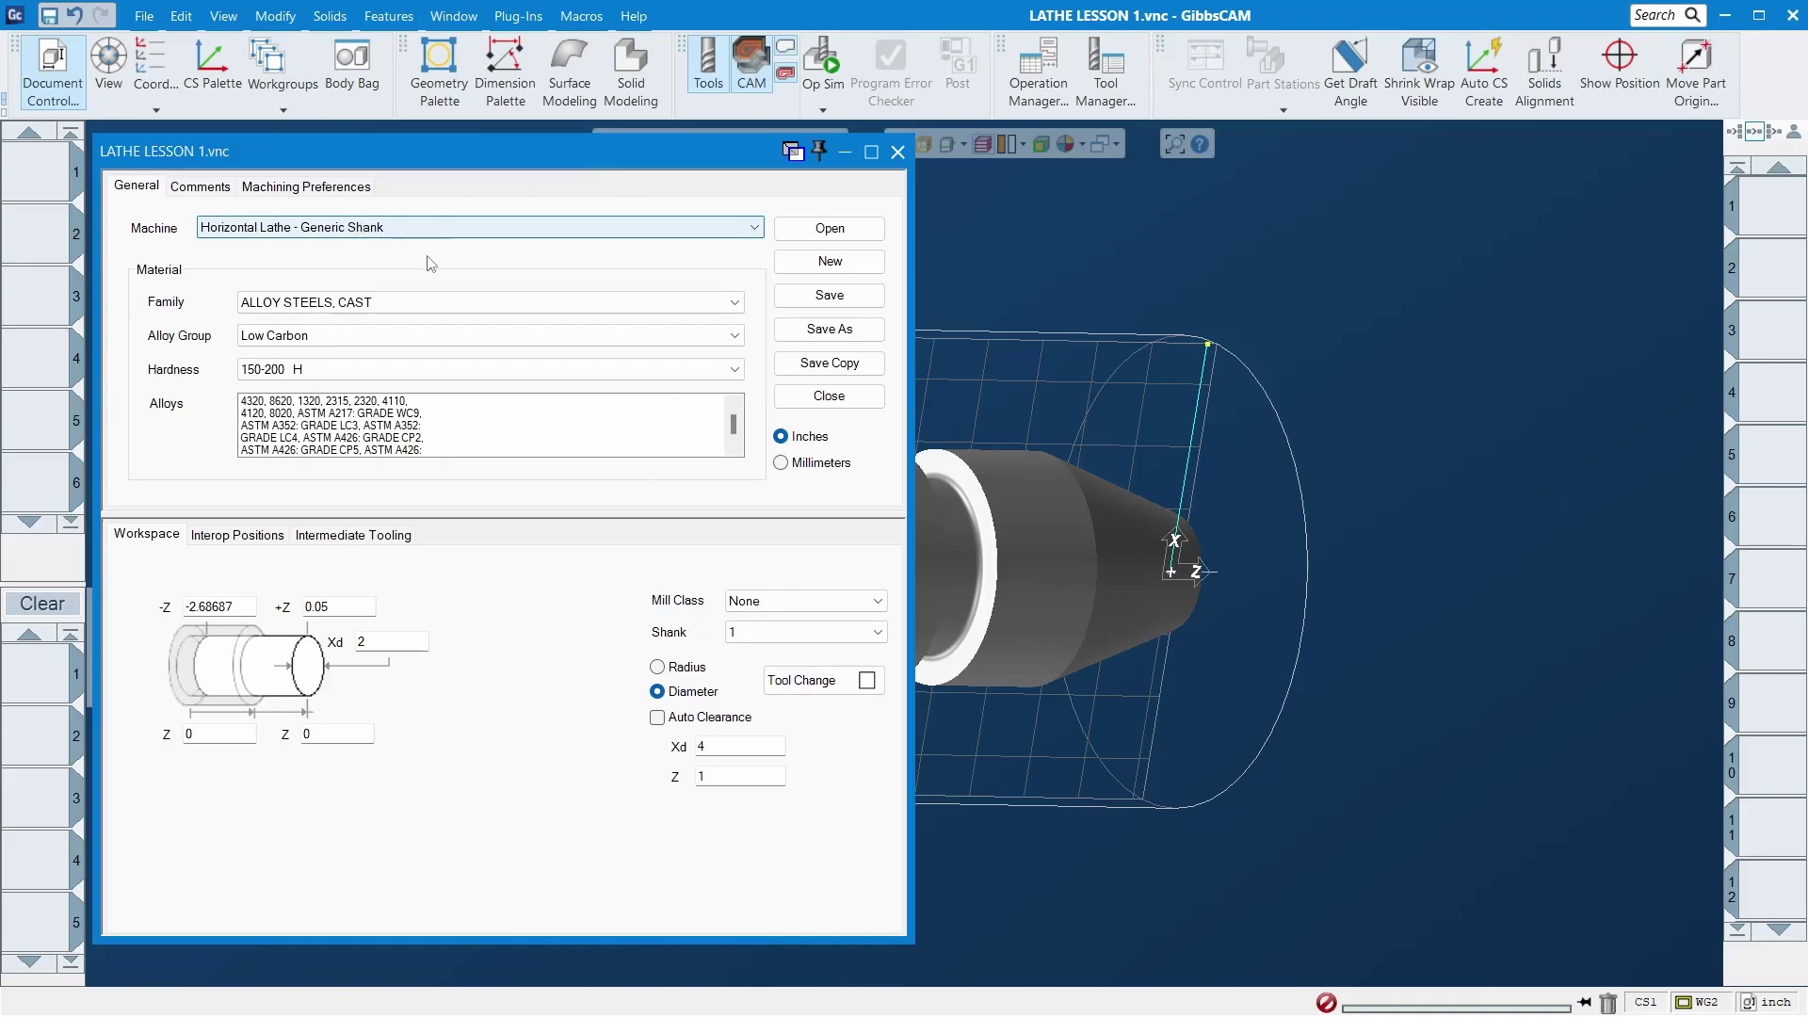
scroll(1034, 586, down, 3)
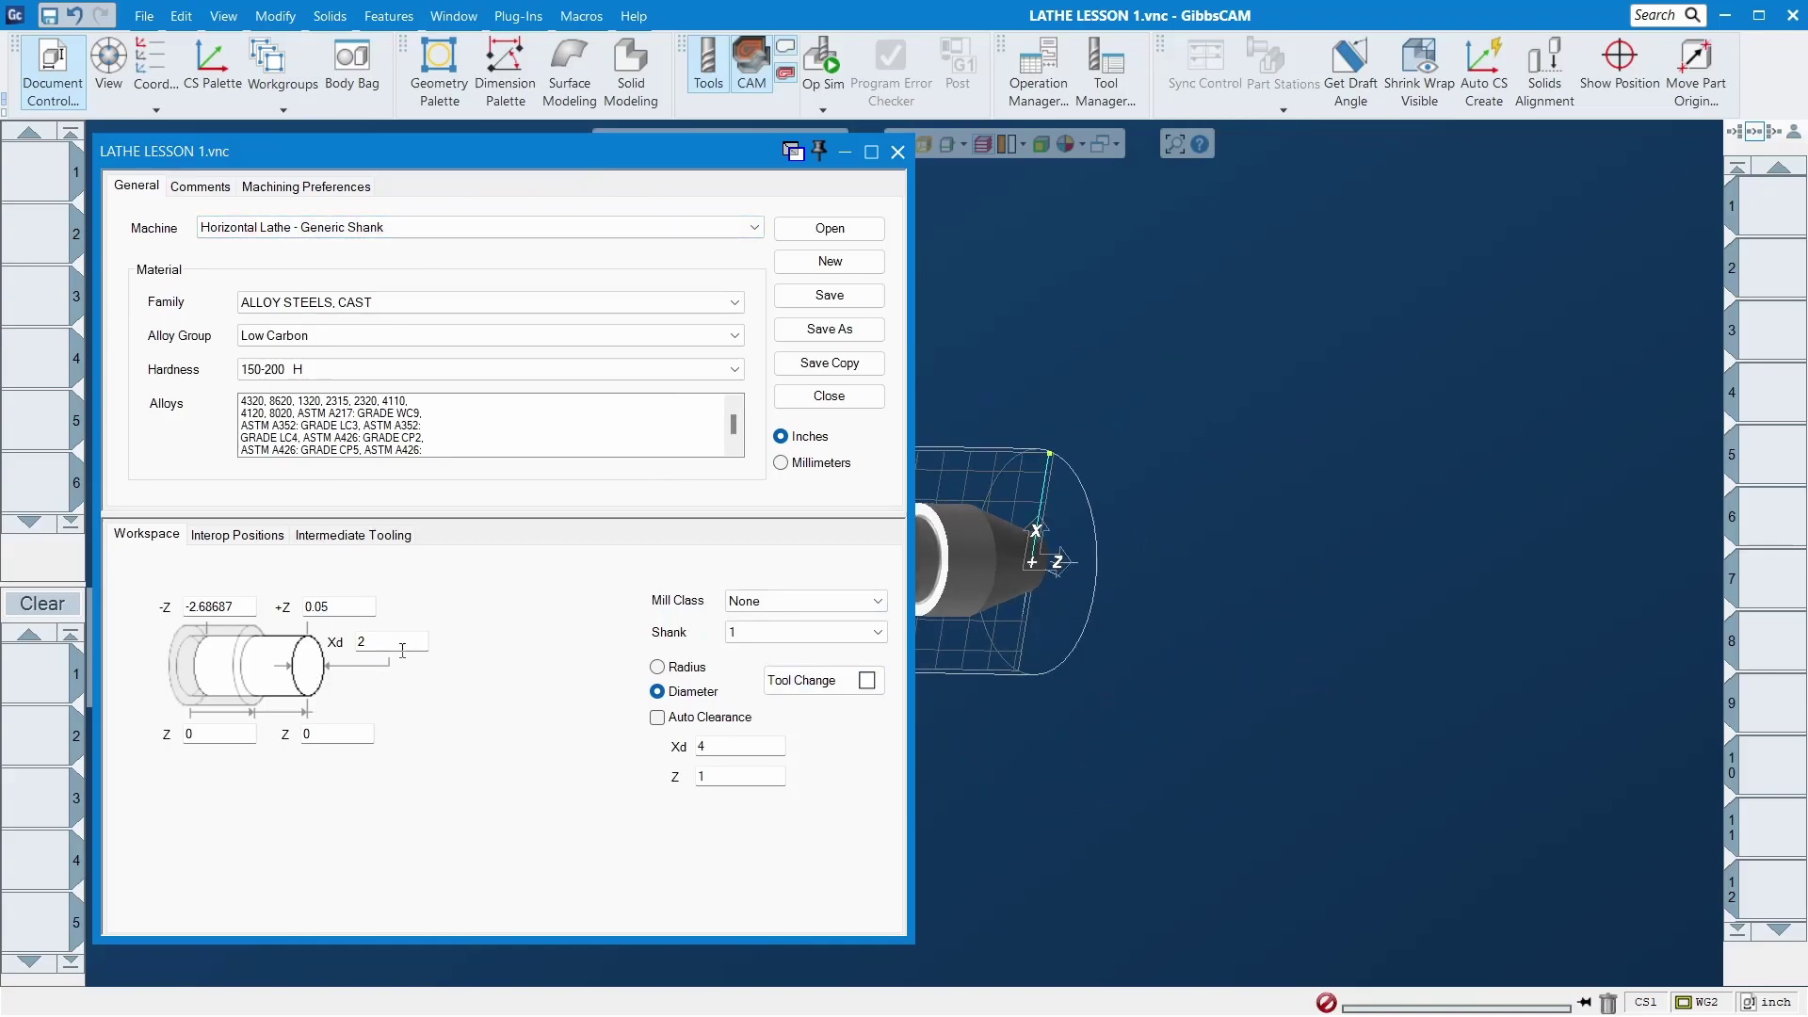
click(1420, 71)
scroll(1496, 422, up, 3)
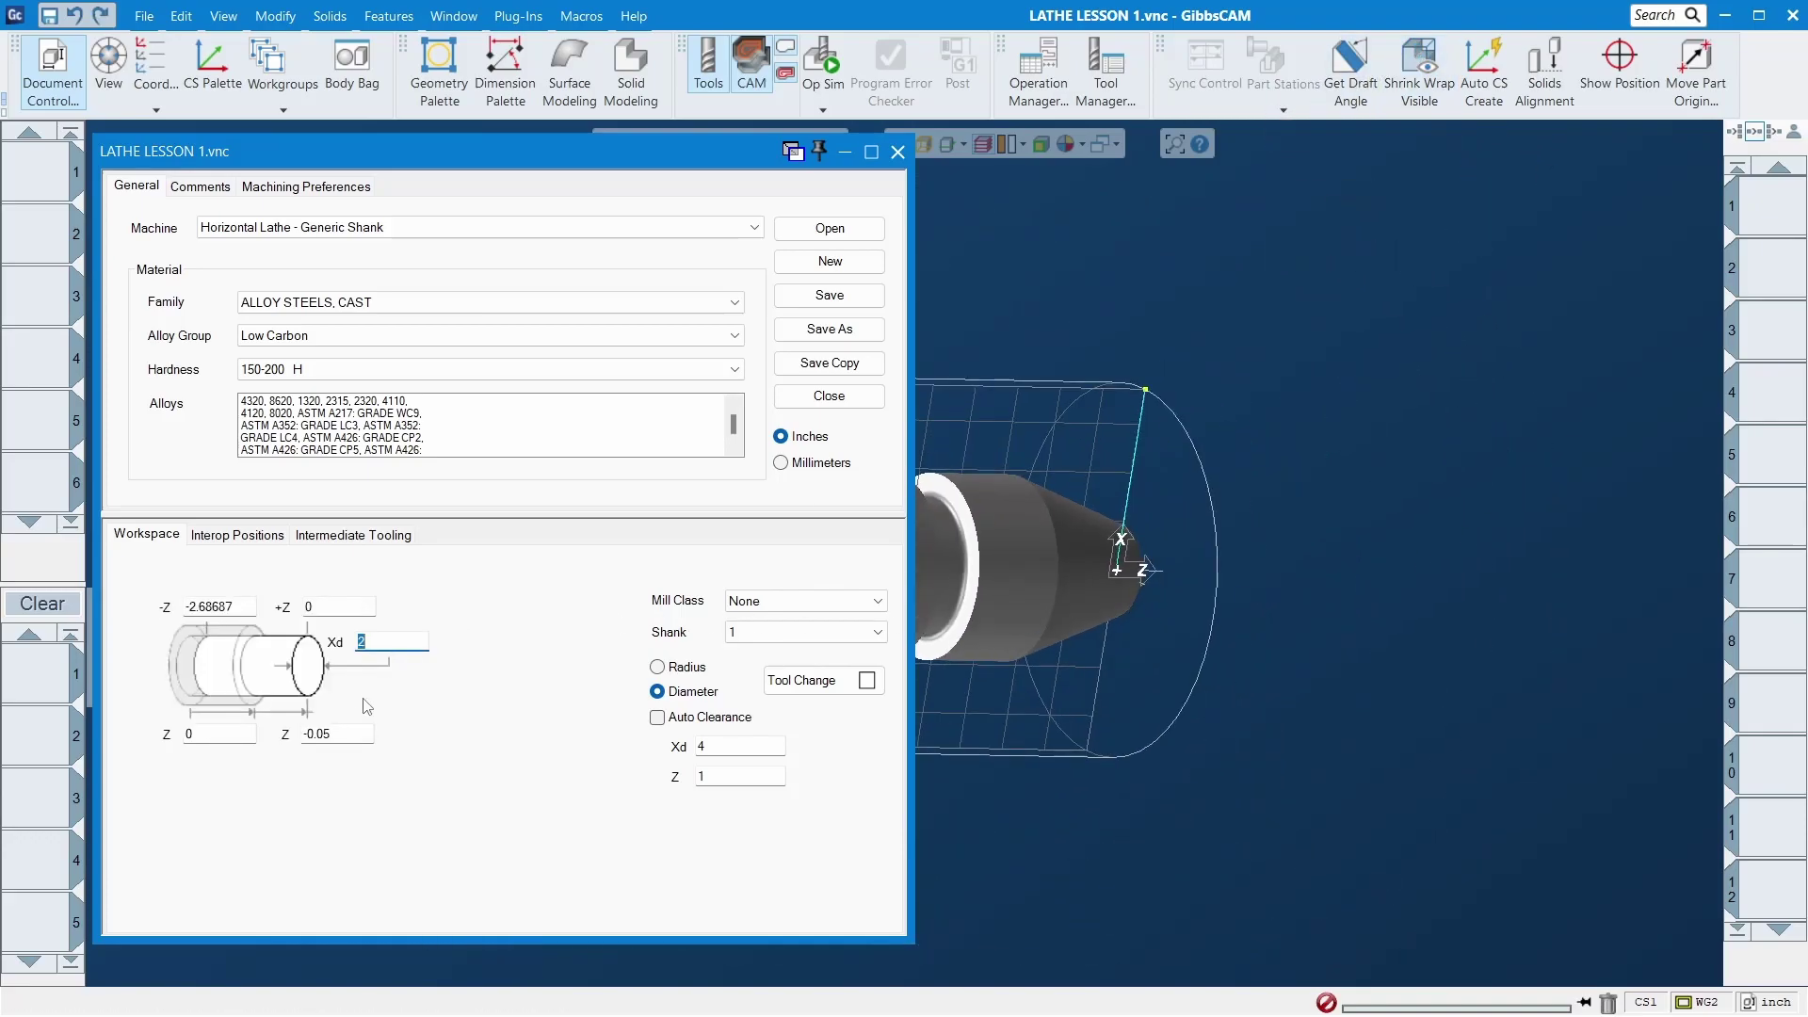
double_click(349, 734)
text(0)
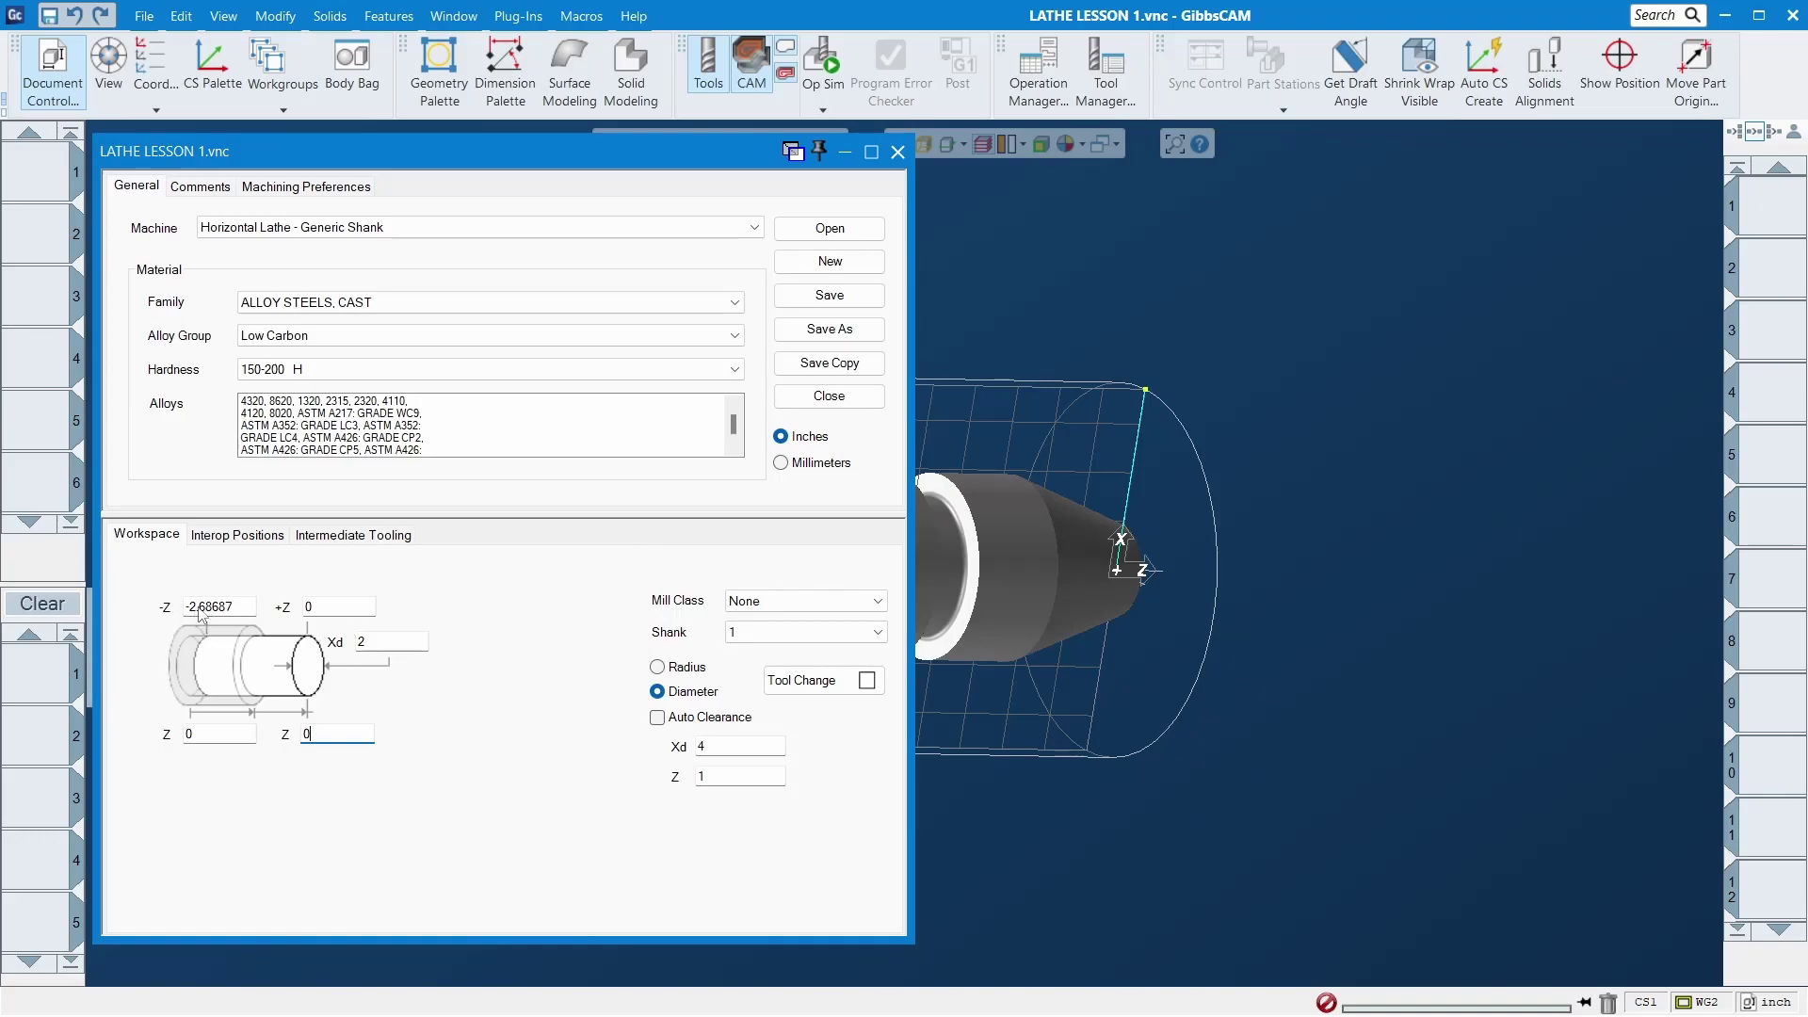
Step: Choose a tool shank size of 1 in the workspace settings
double_click(407, 642)
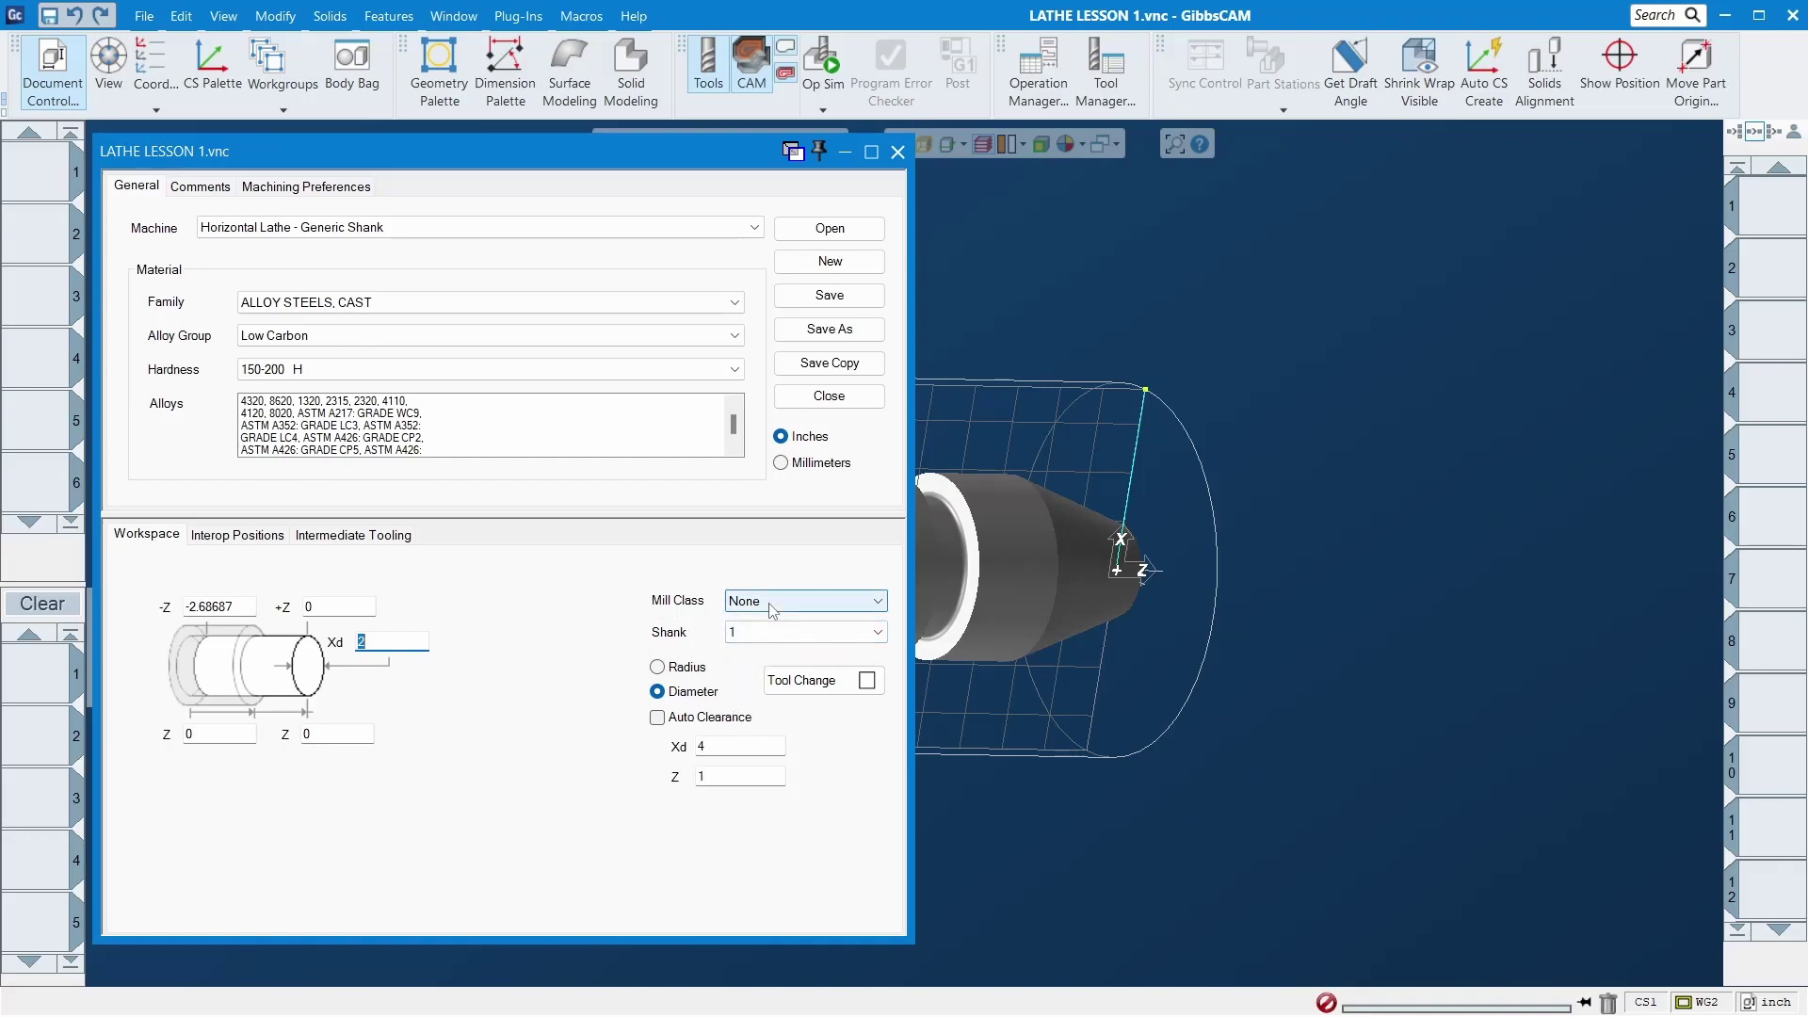
click(750, 633)
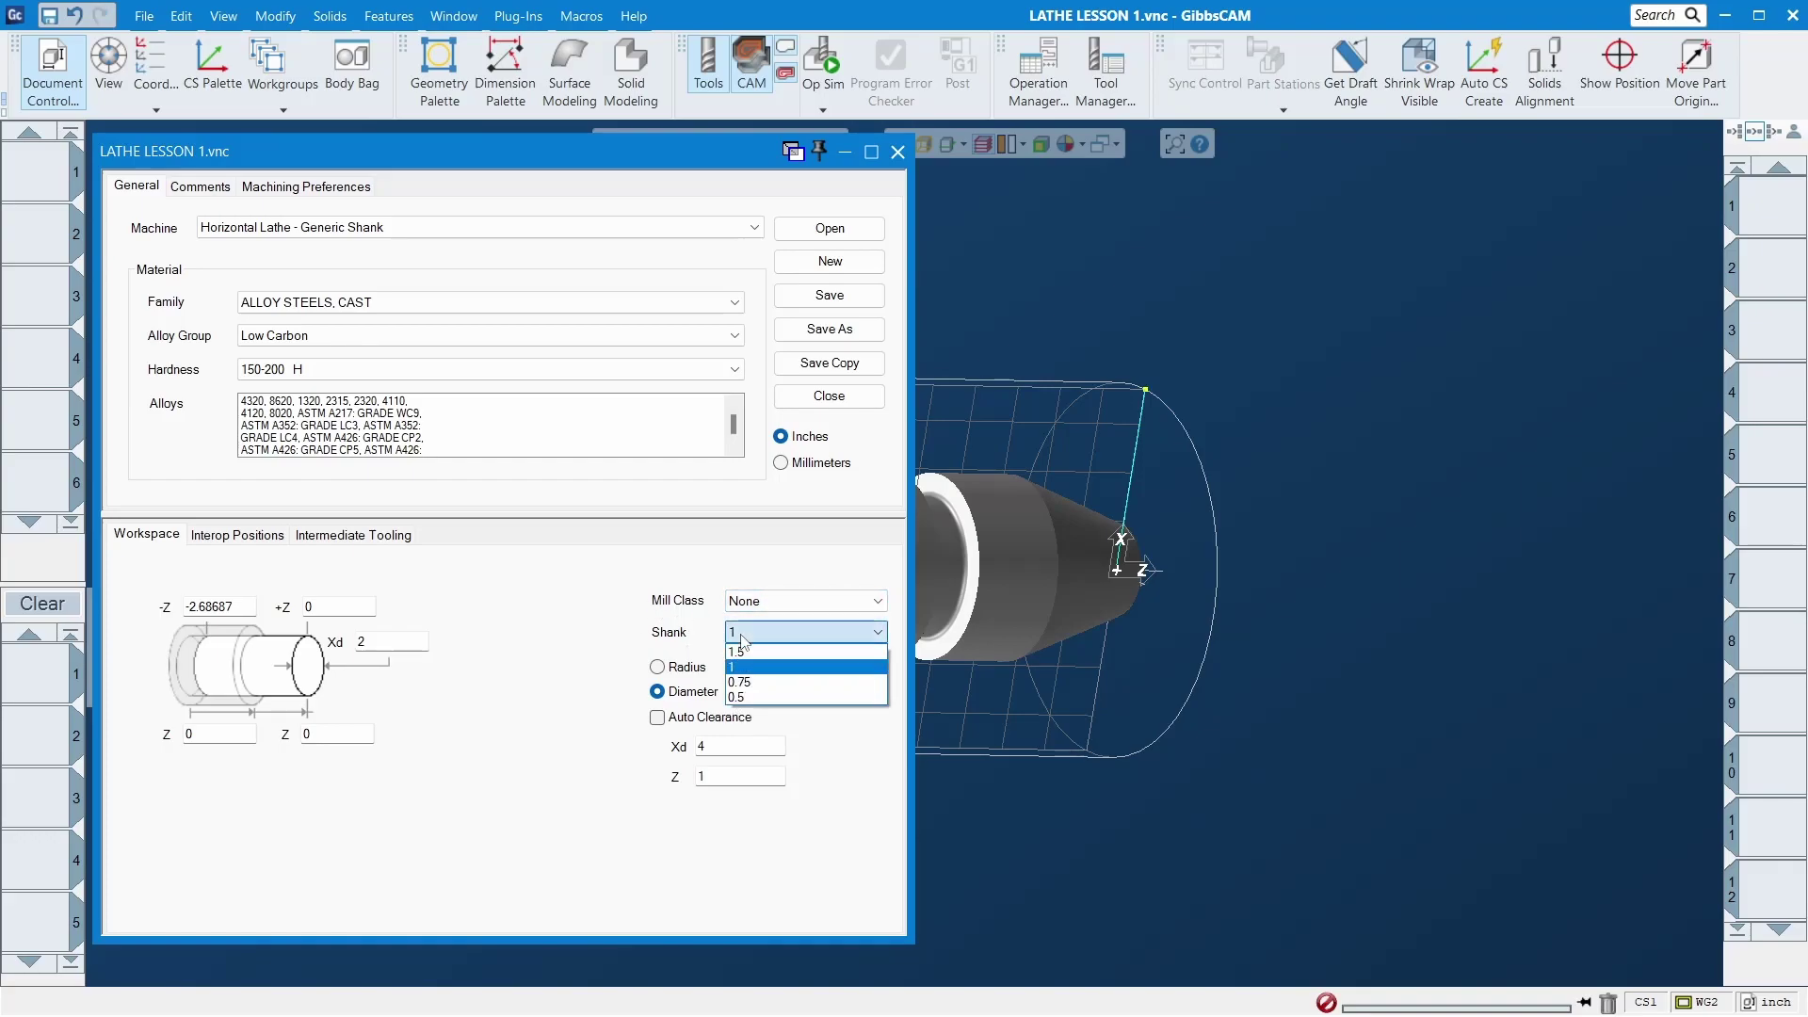
click(744, 667)
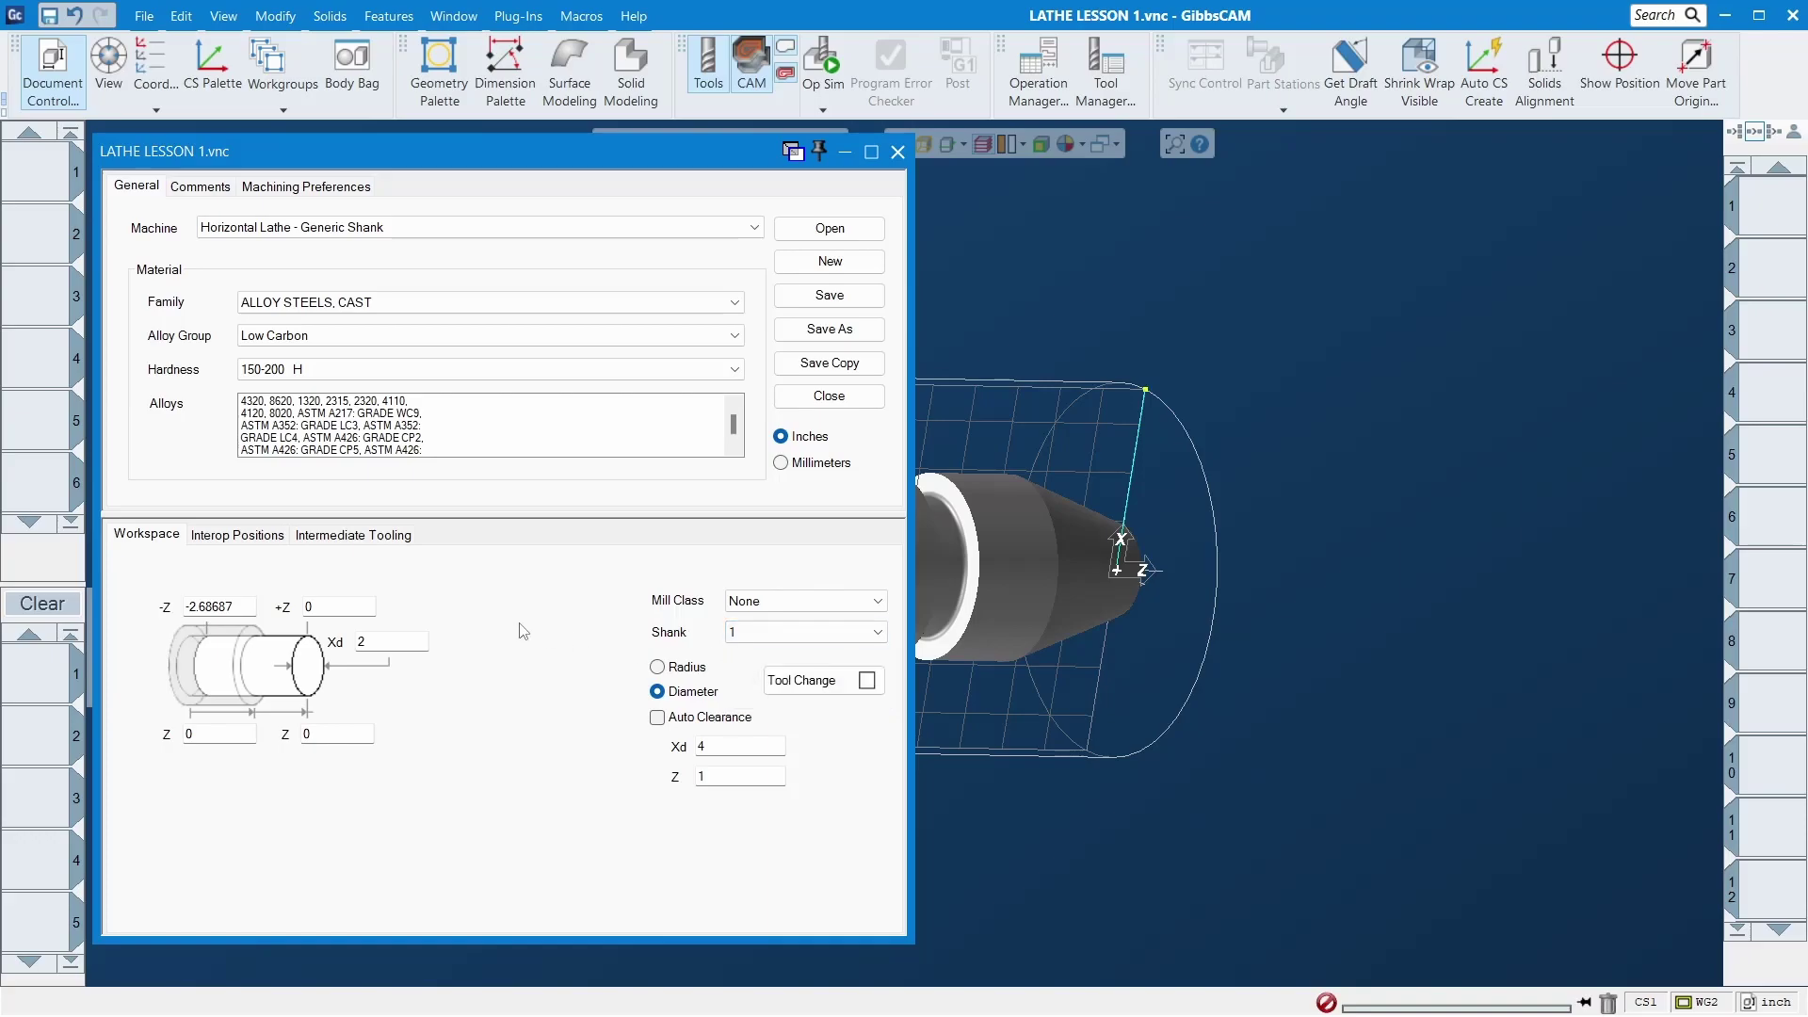
key(Tab)
Step: Use Diameter for the X values, close the document settings and return the part to the home view
scroll(1200, 620, down, 2)
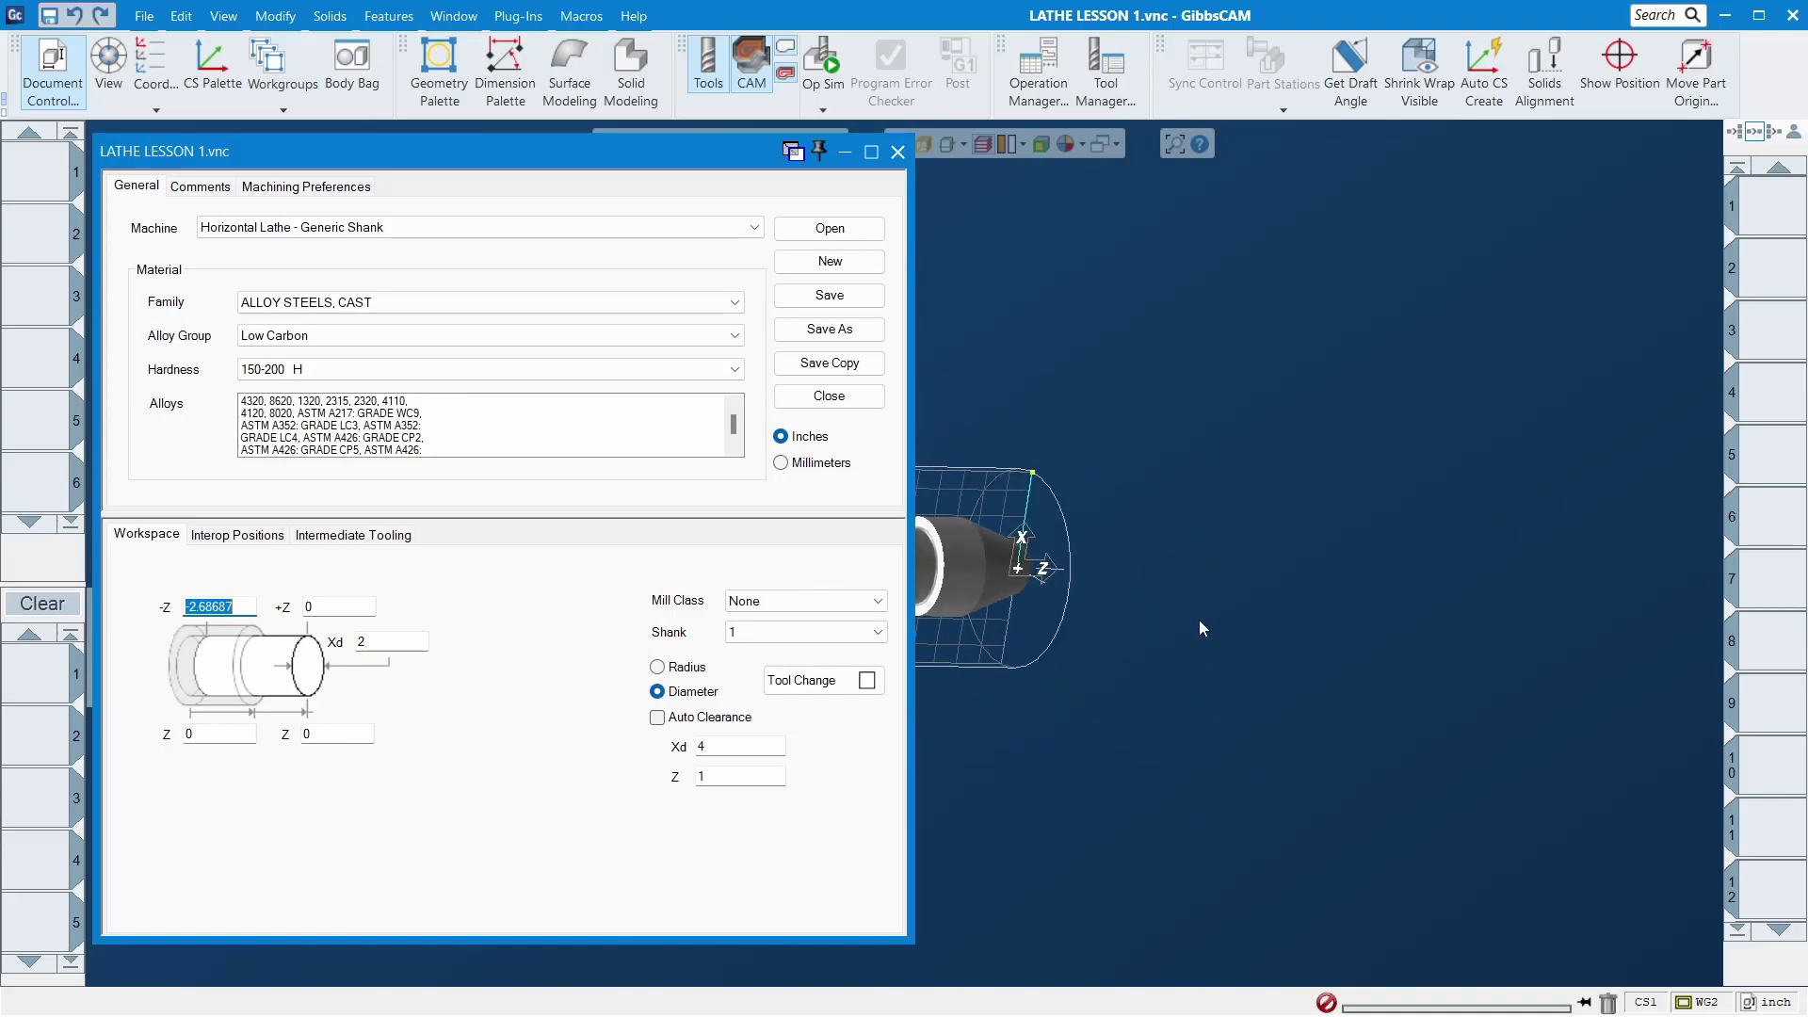
middle_drag(1020, 570, 1043, 561)
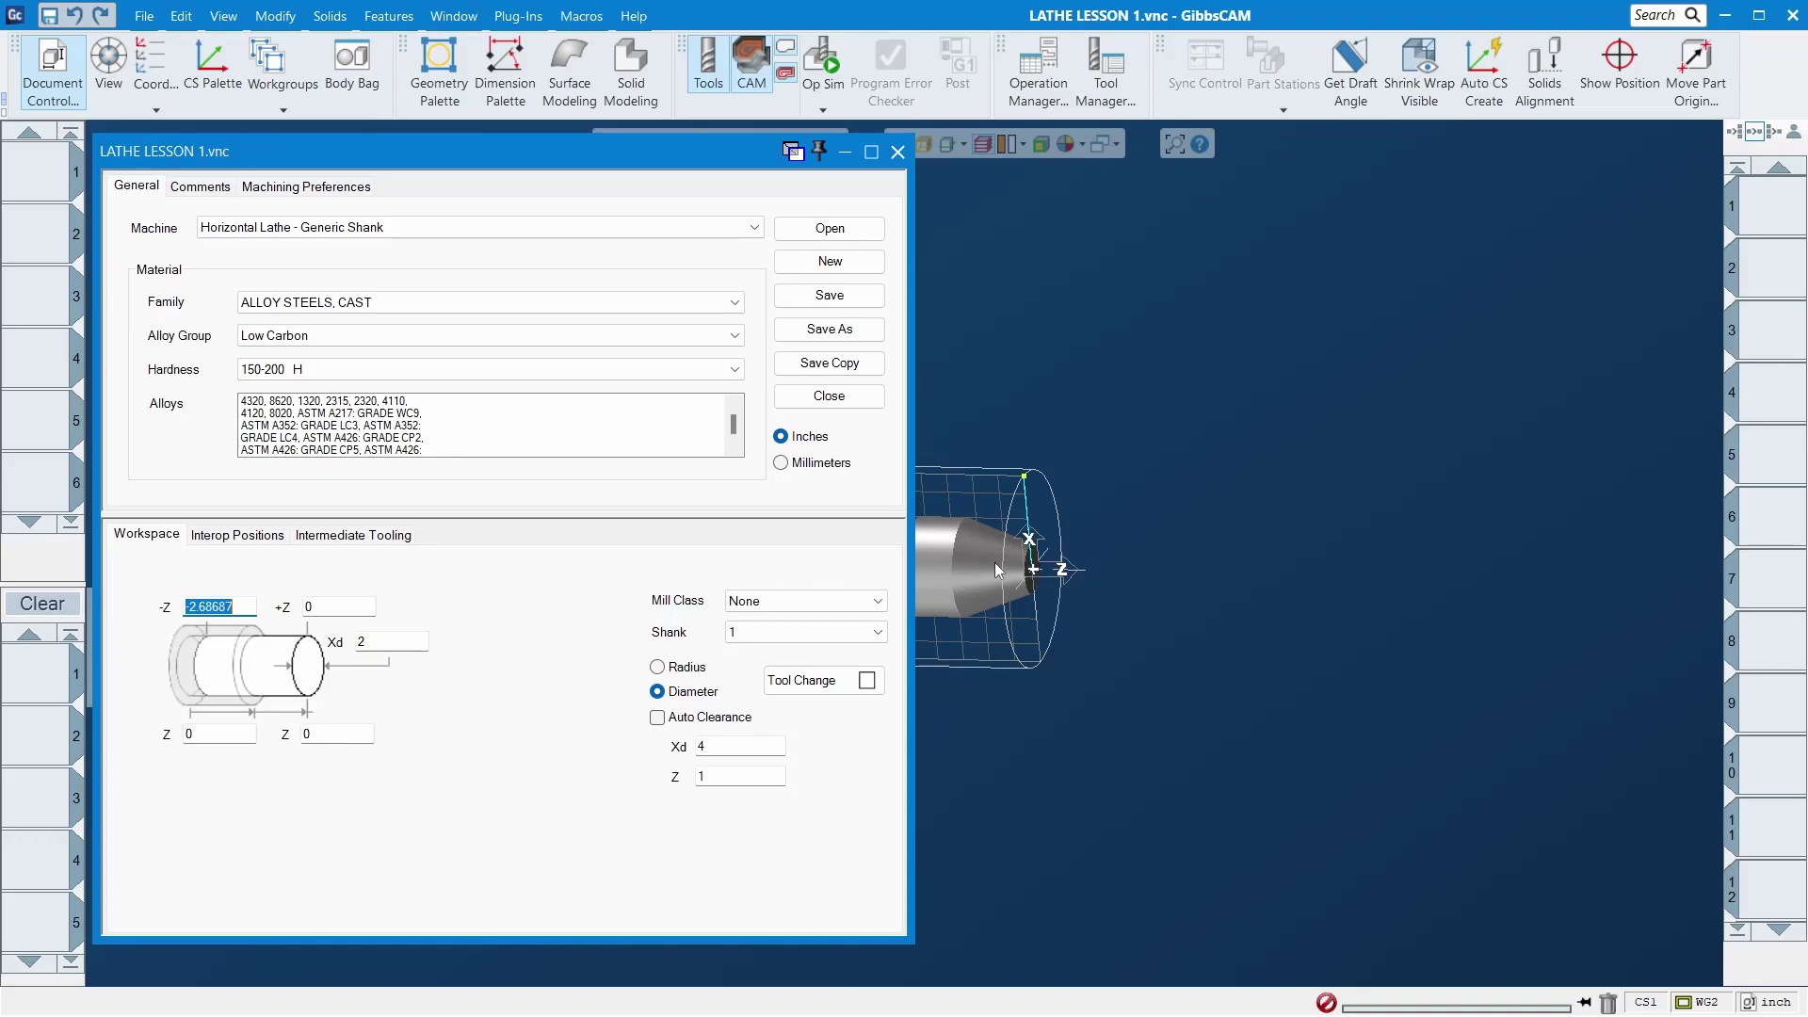
click(708, 695)
click(742, 751)
click(897, 151)
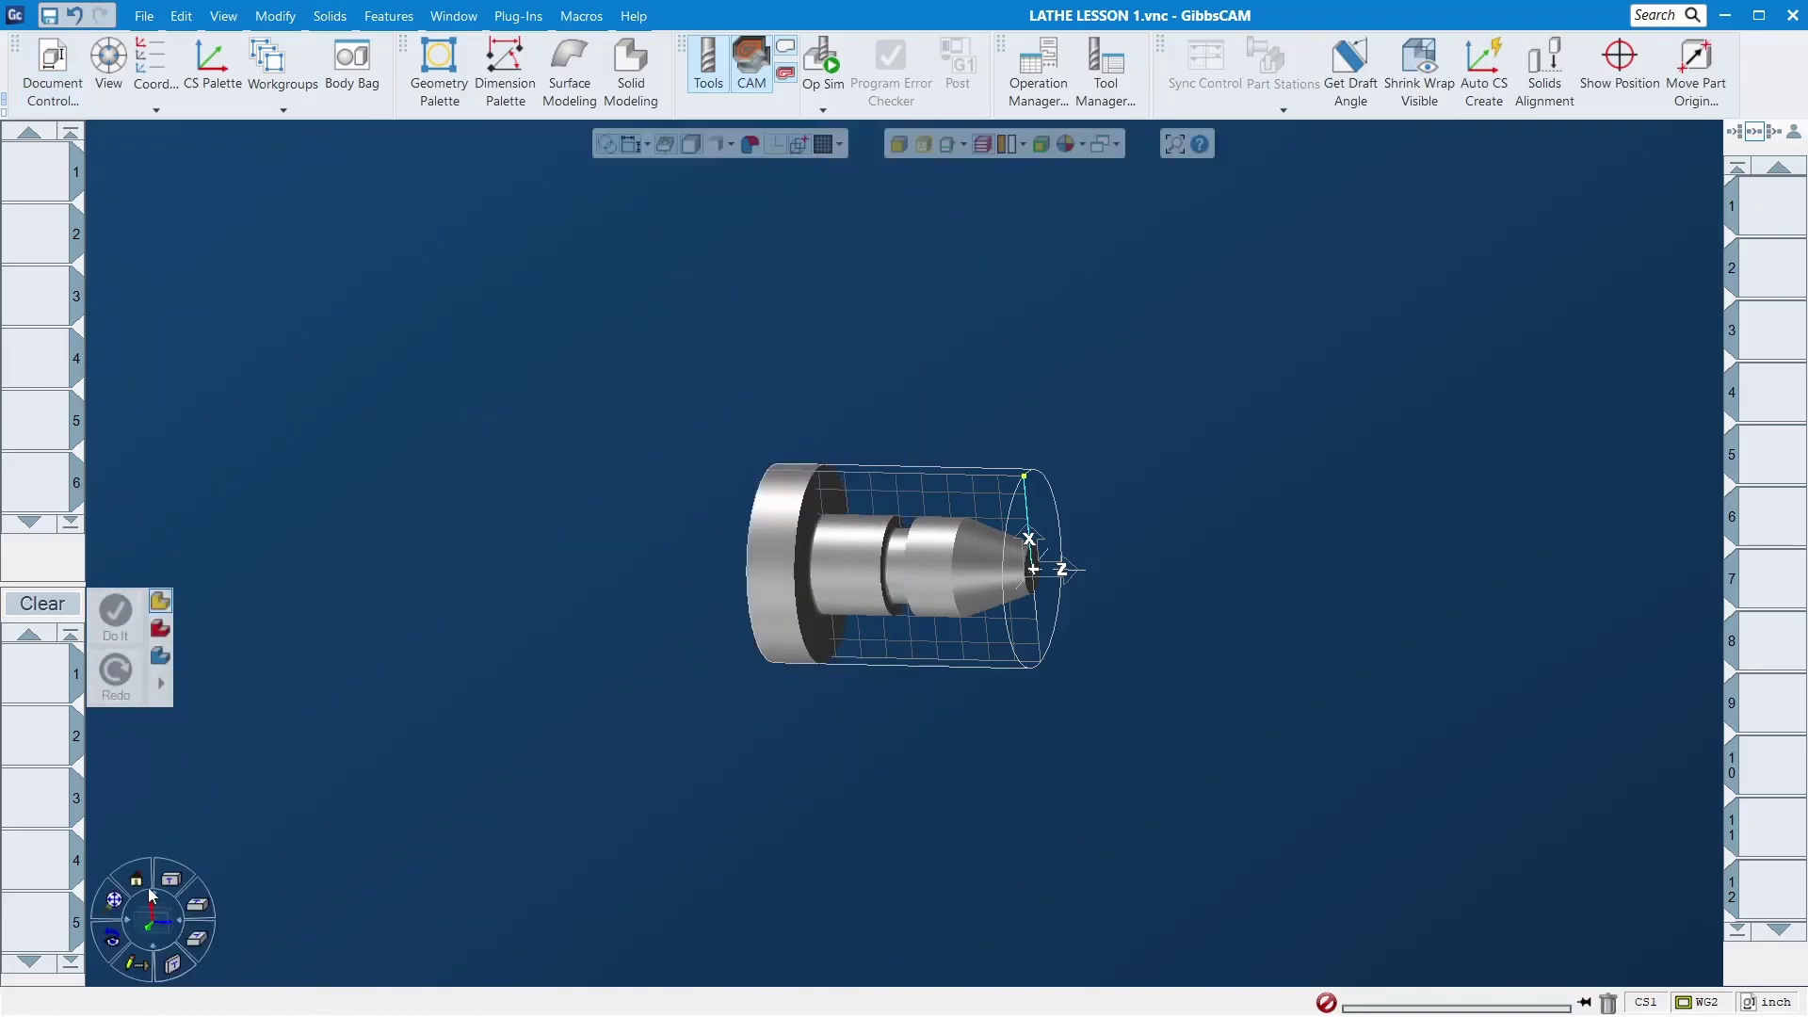
click(138, 882)
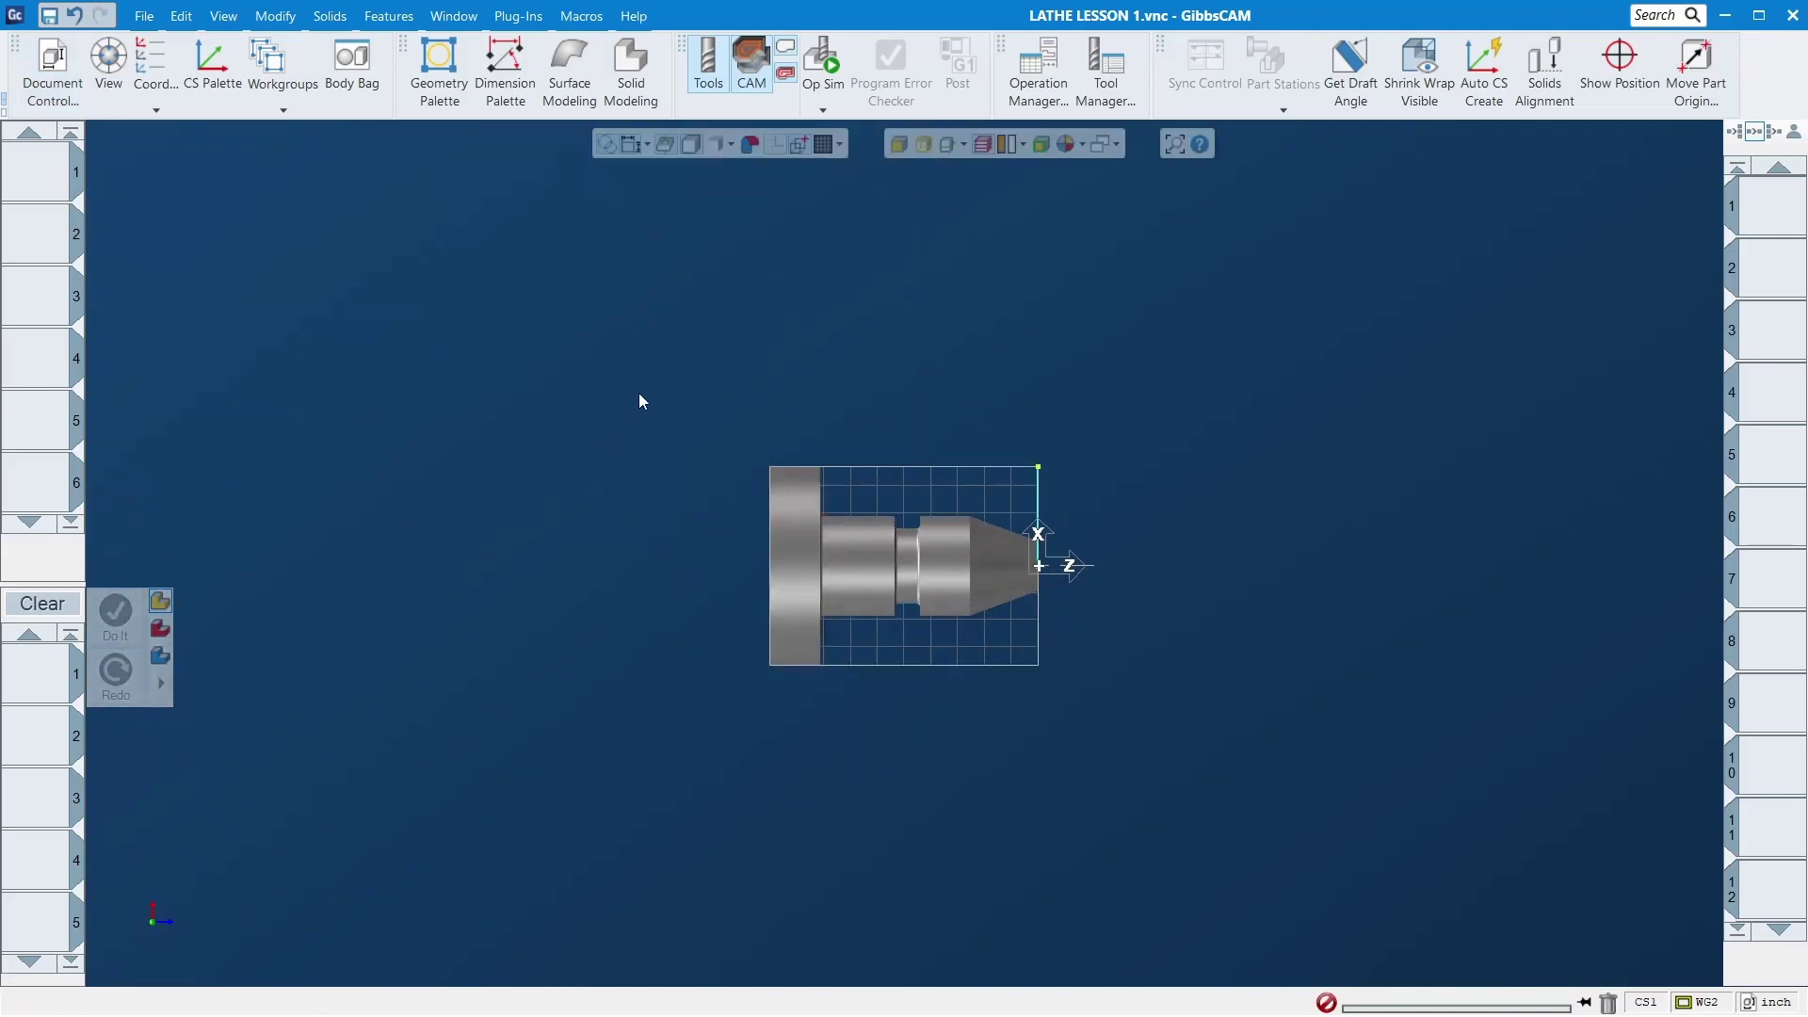
Step: Review the workspace stock and clearance values in the document settings, and close them
scroll(901, 455, up, 2)
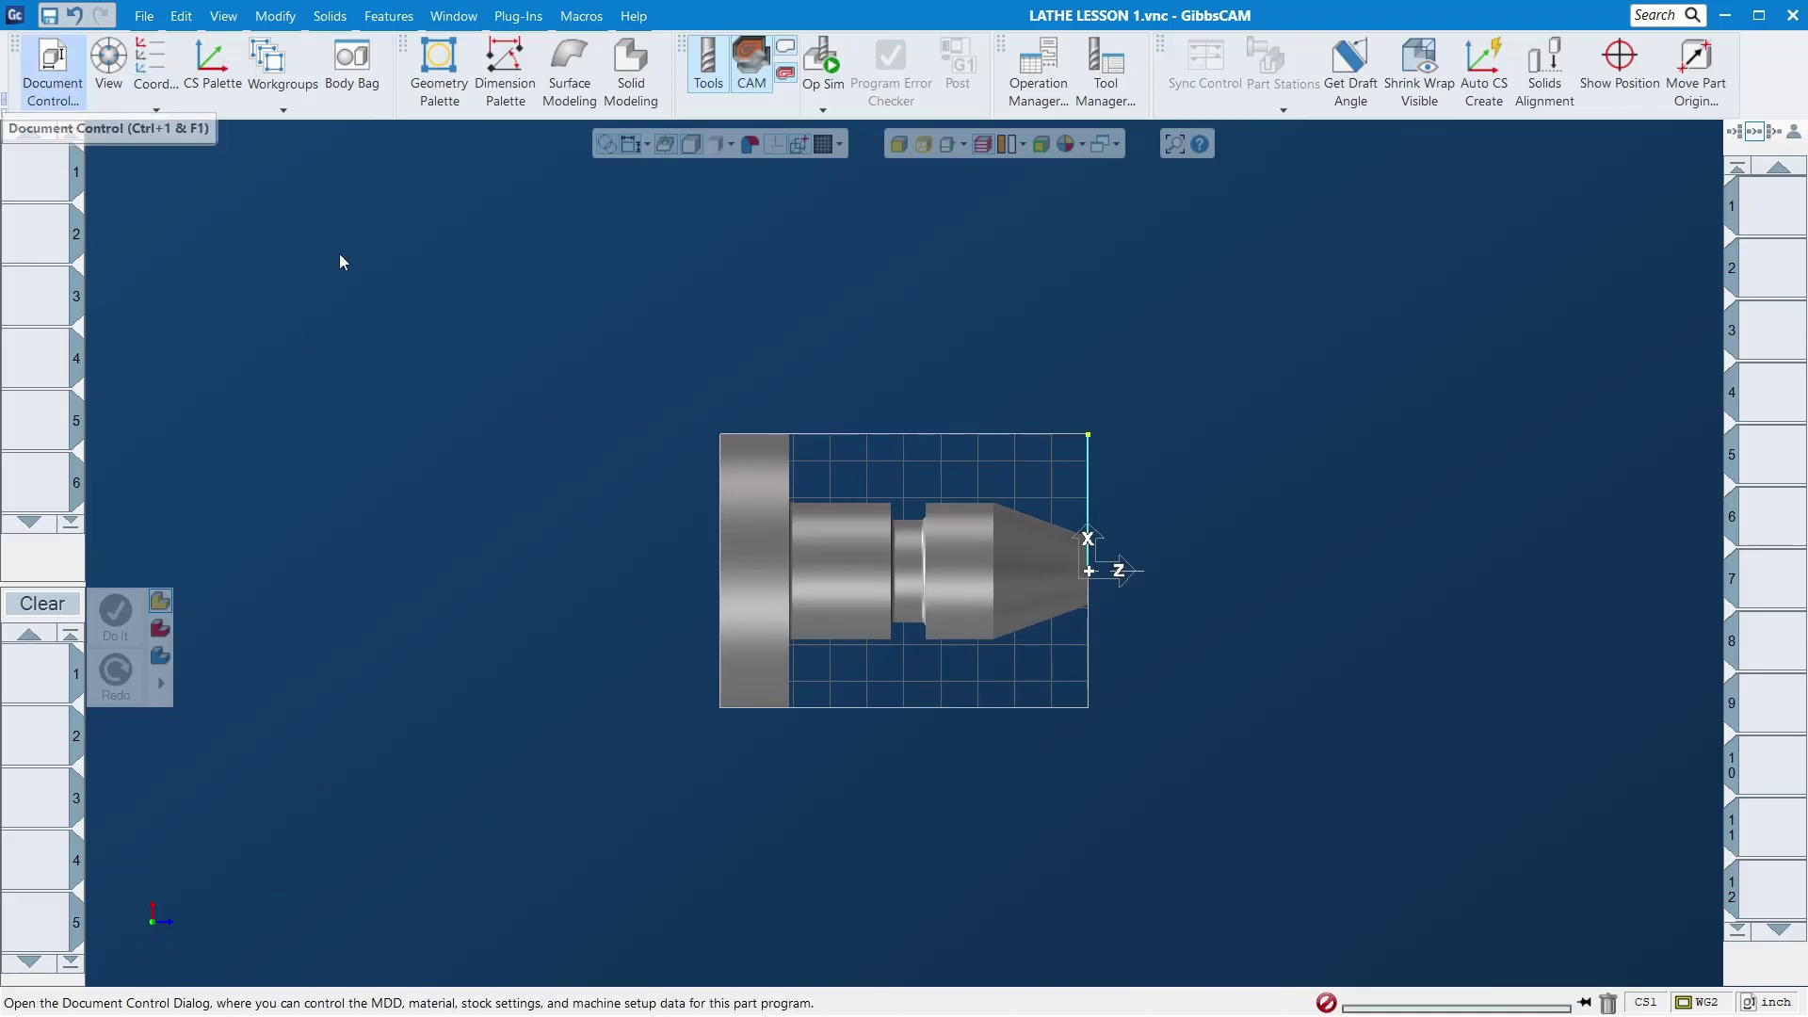
click(53, 71)
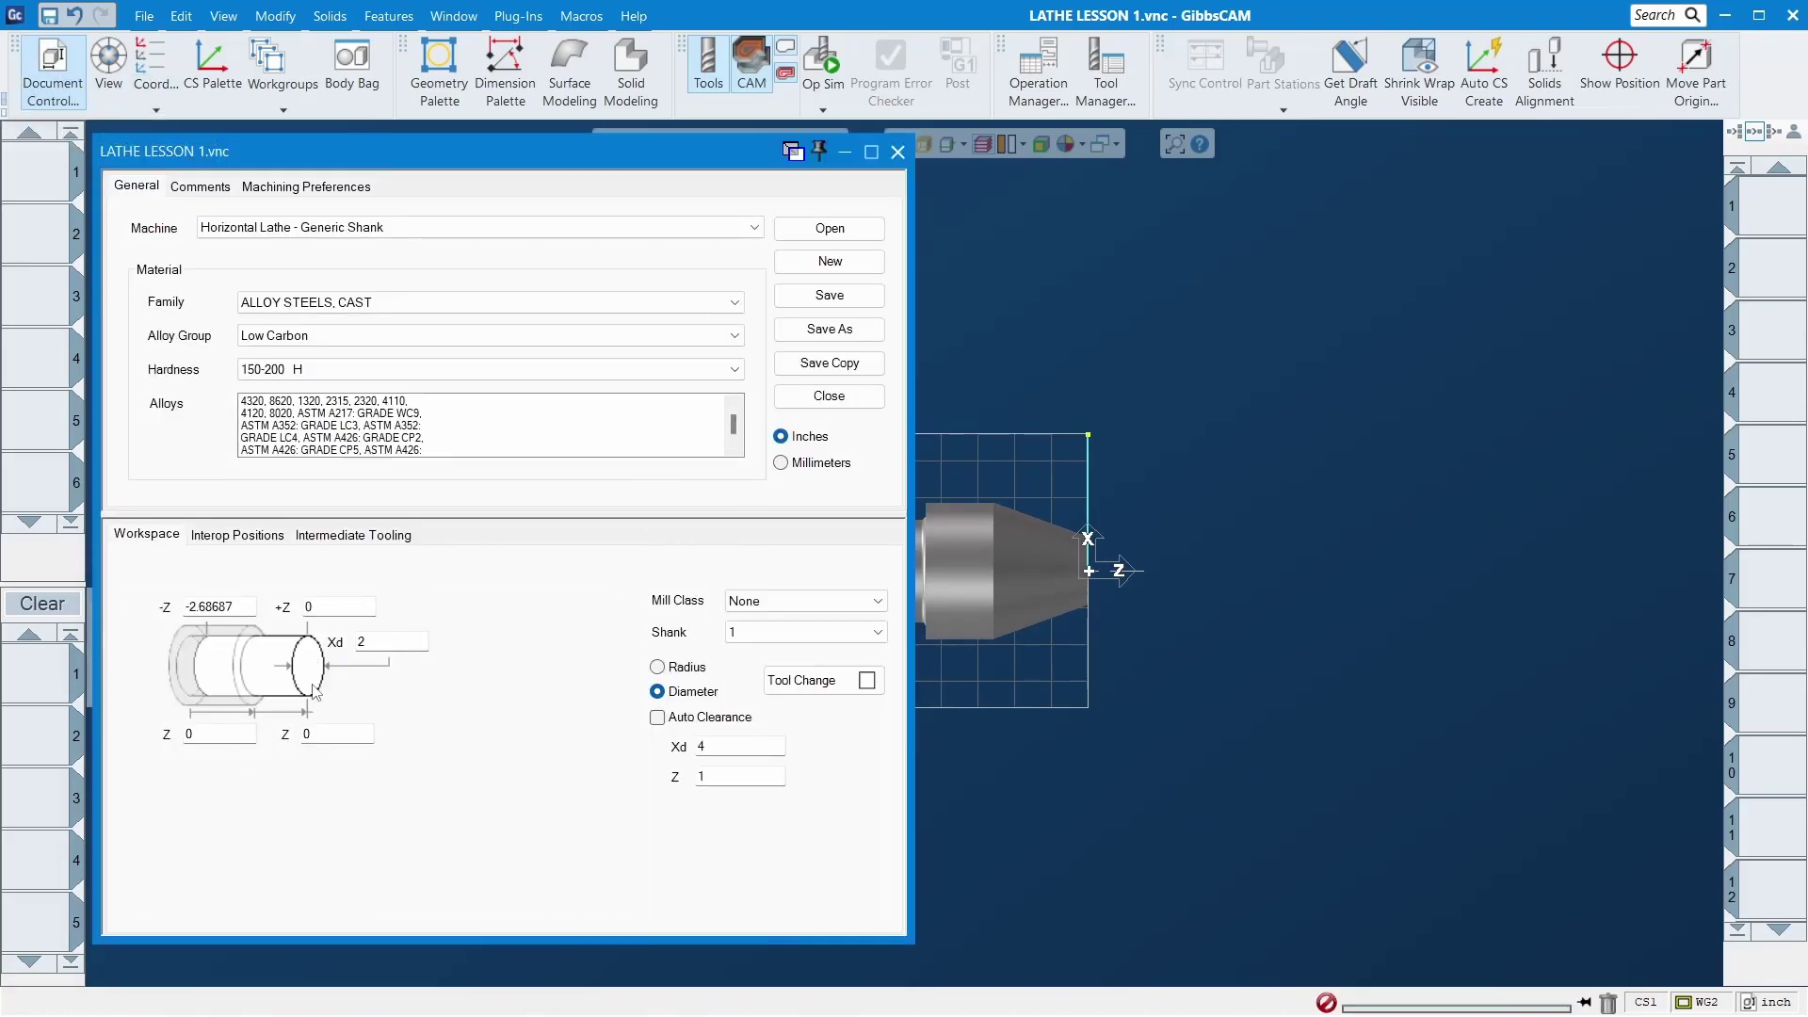
click(897, 151)
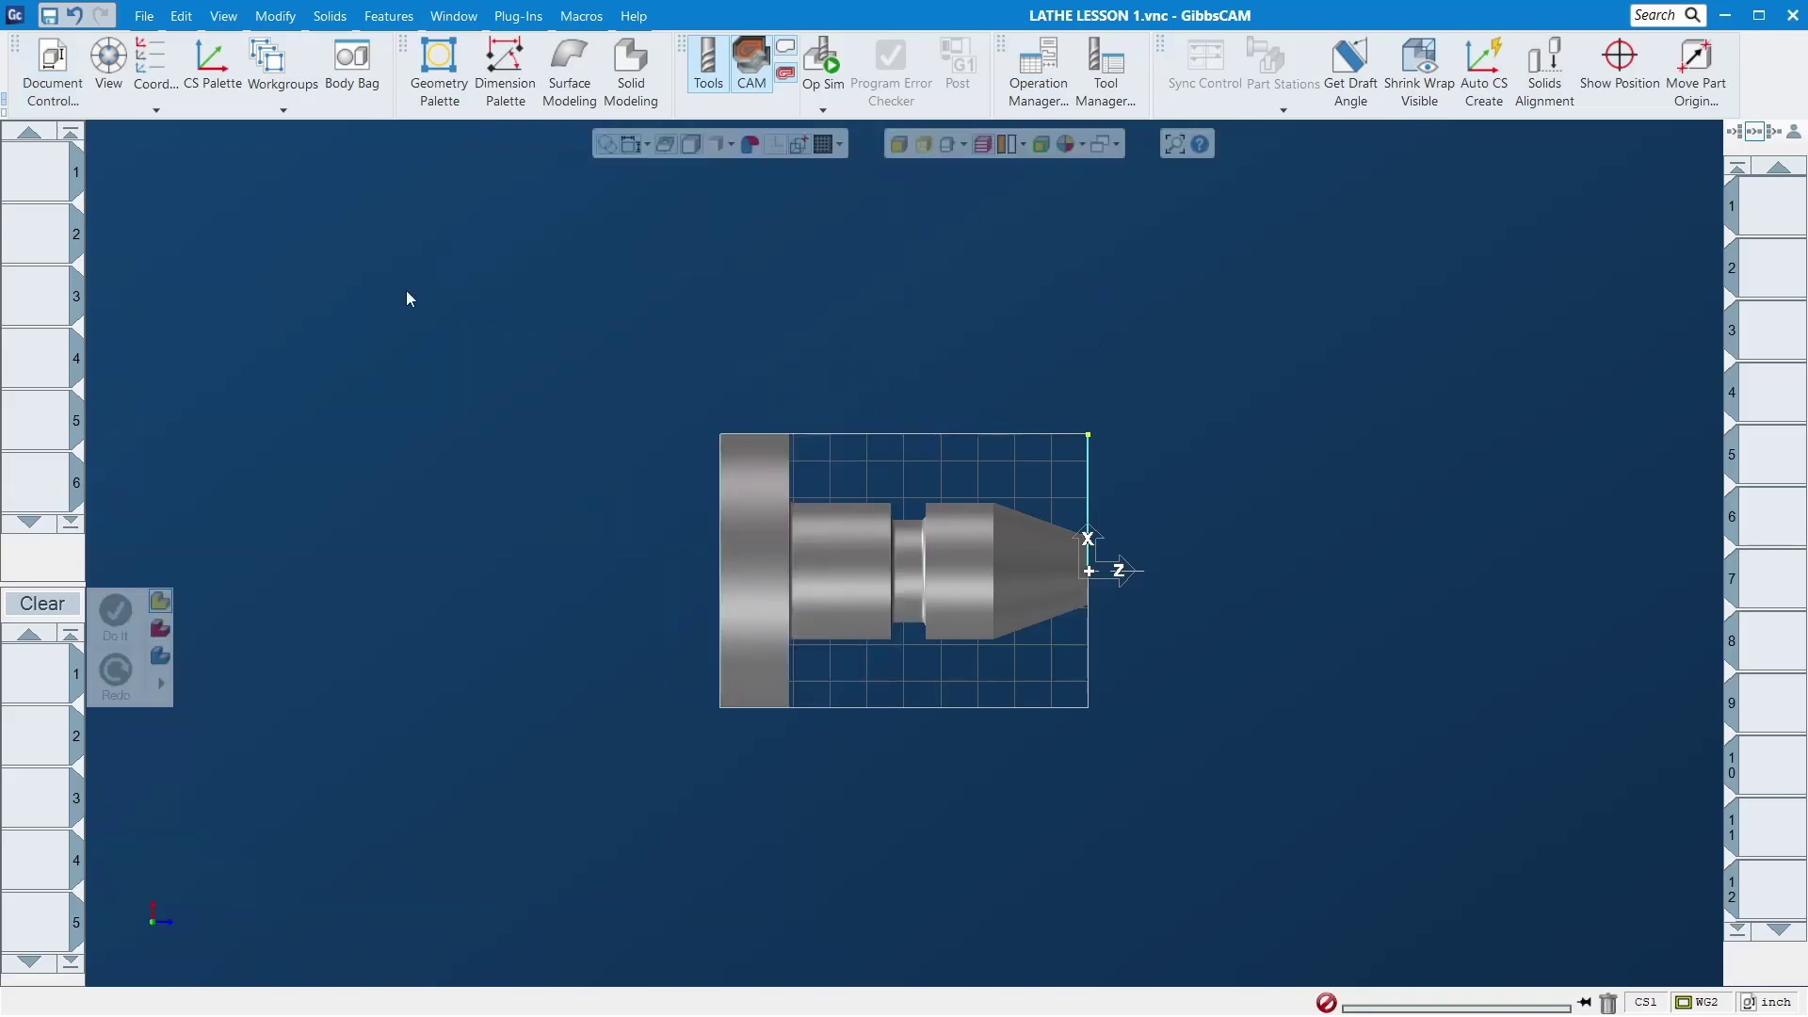
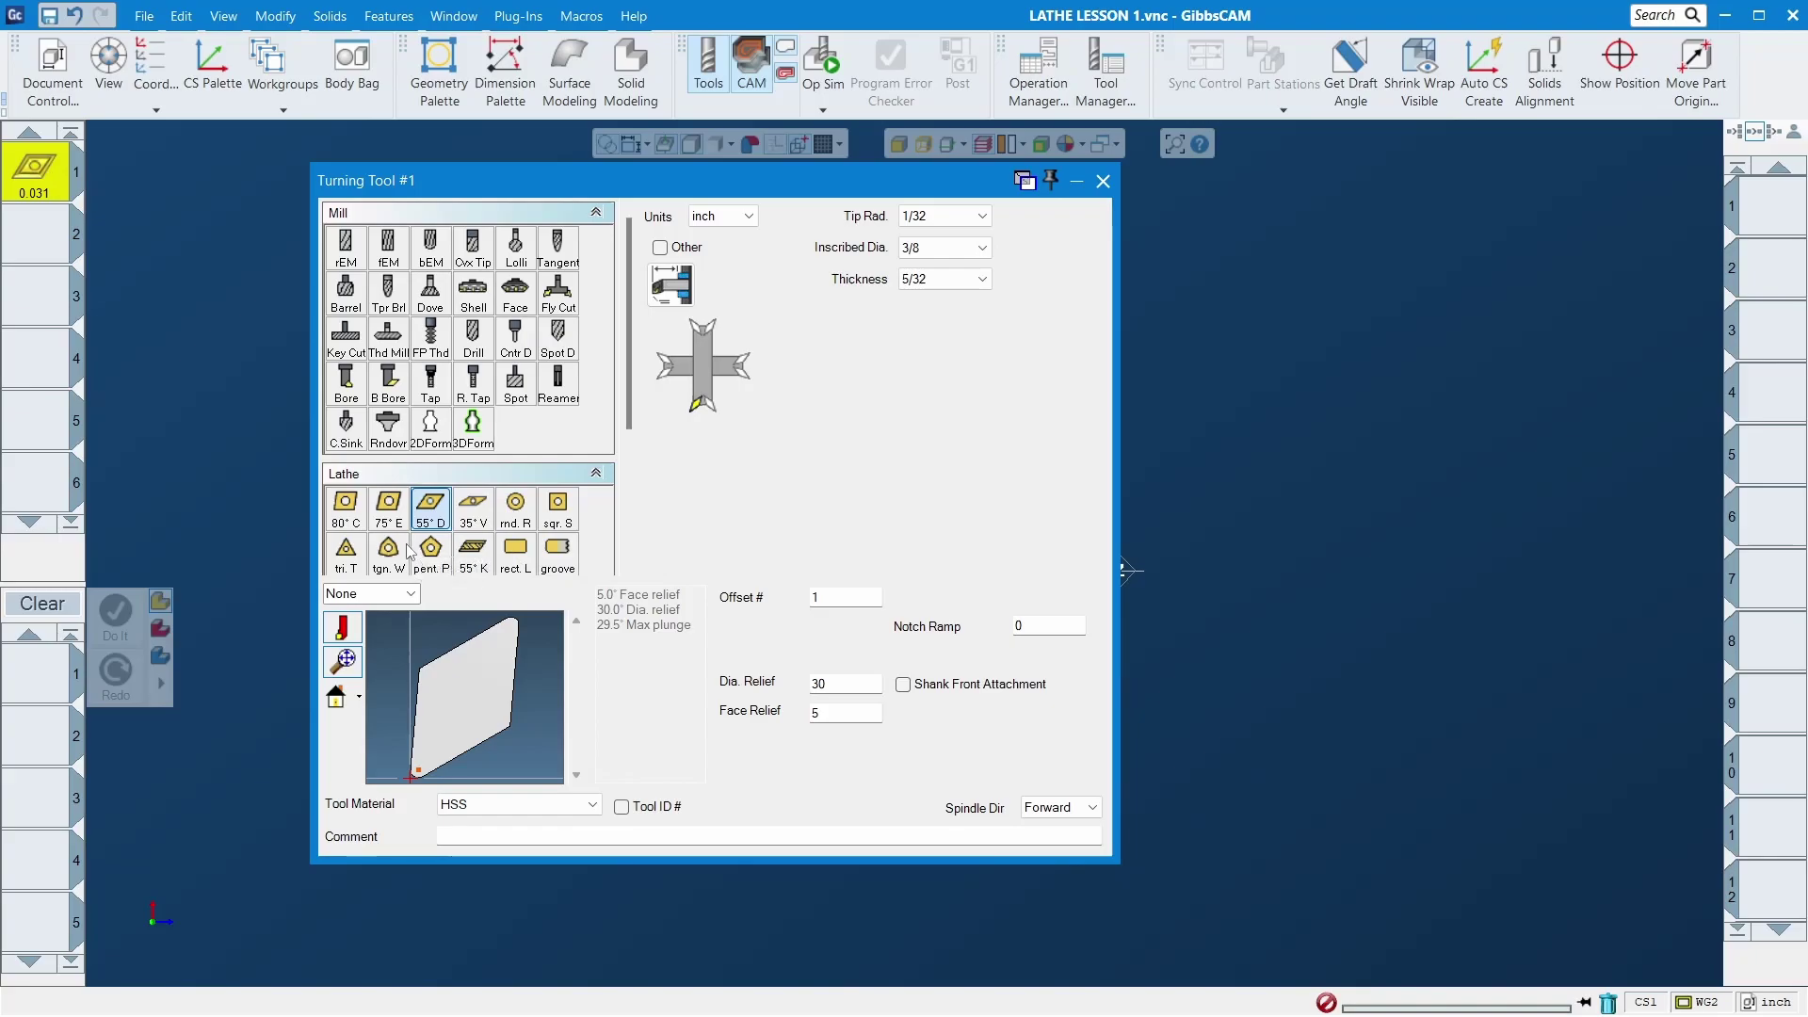
Step: Define turning tool 1 as an 80° C insert with a face relief of 5 and a tip radius of 1/32
click(353, 525)
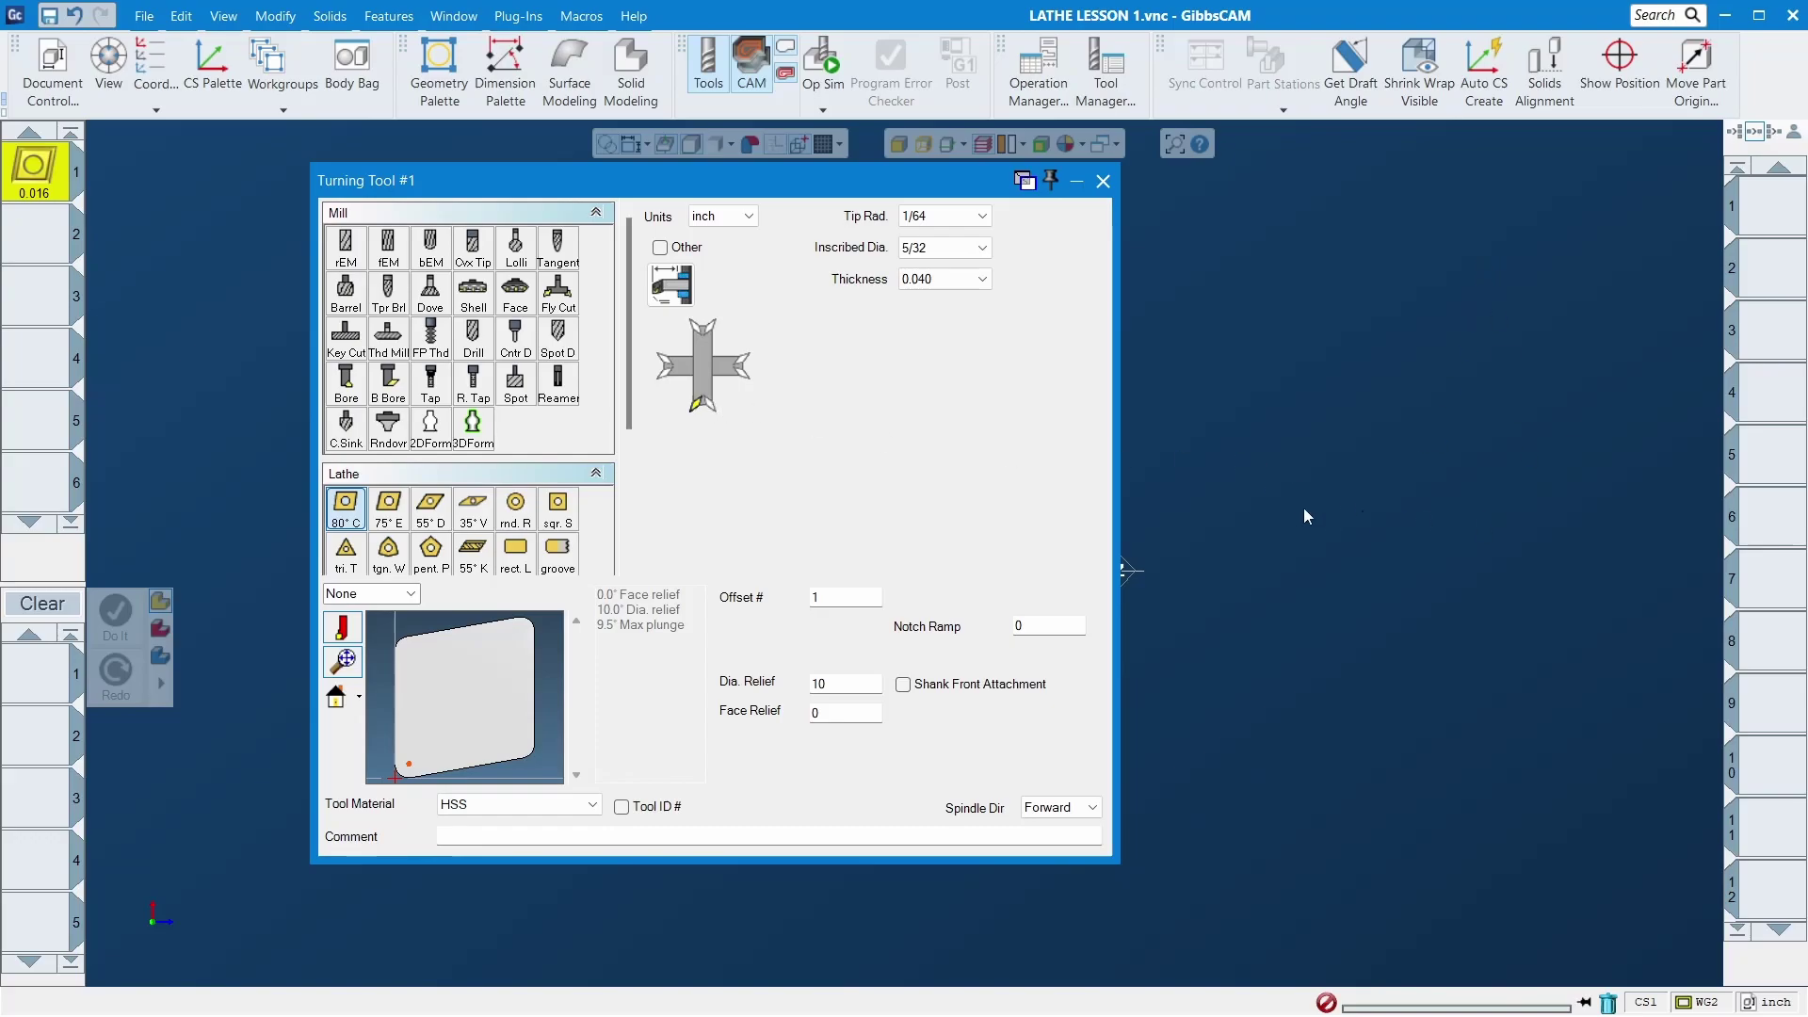
click(708, 405)
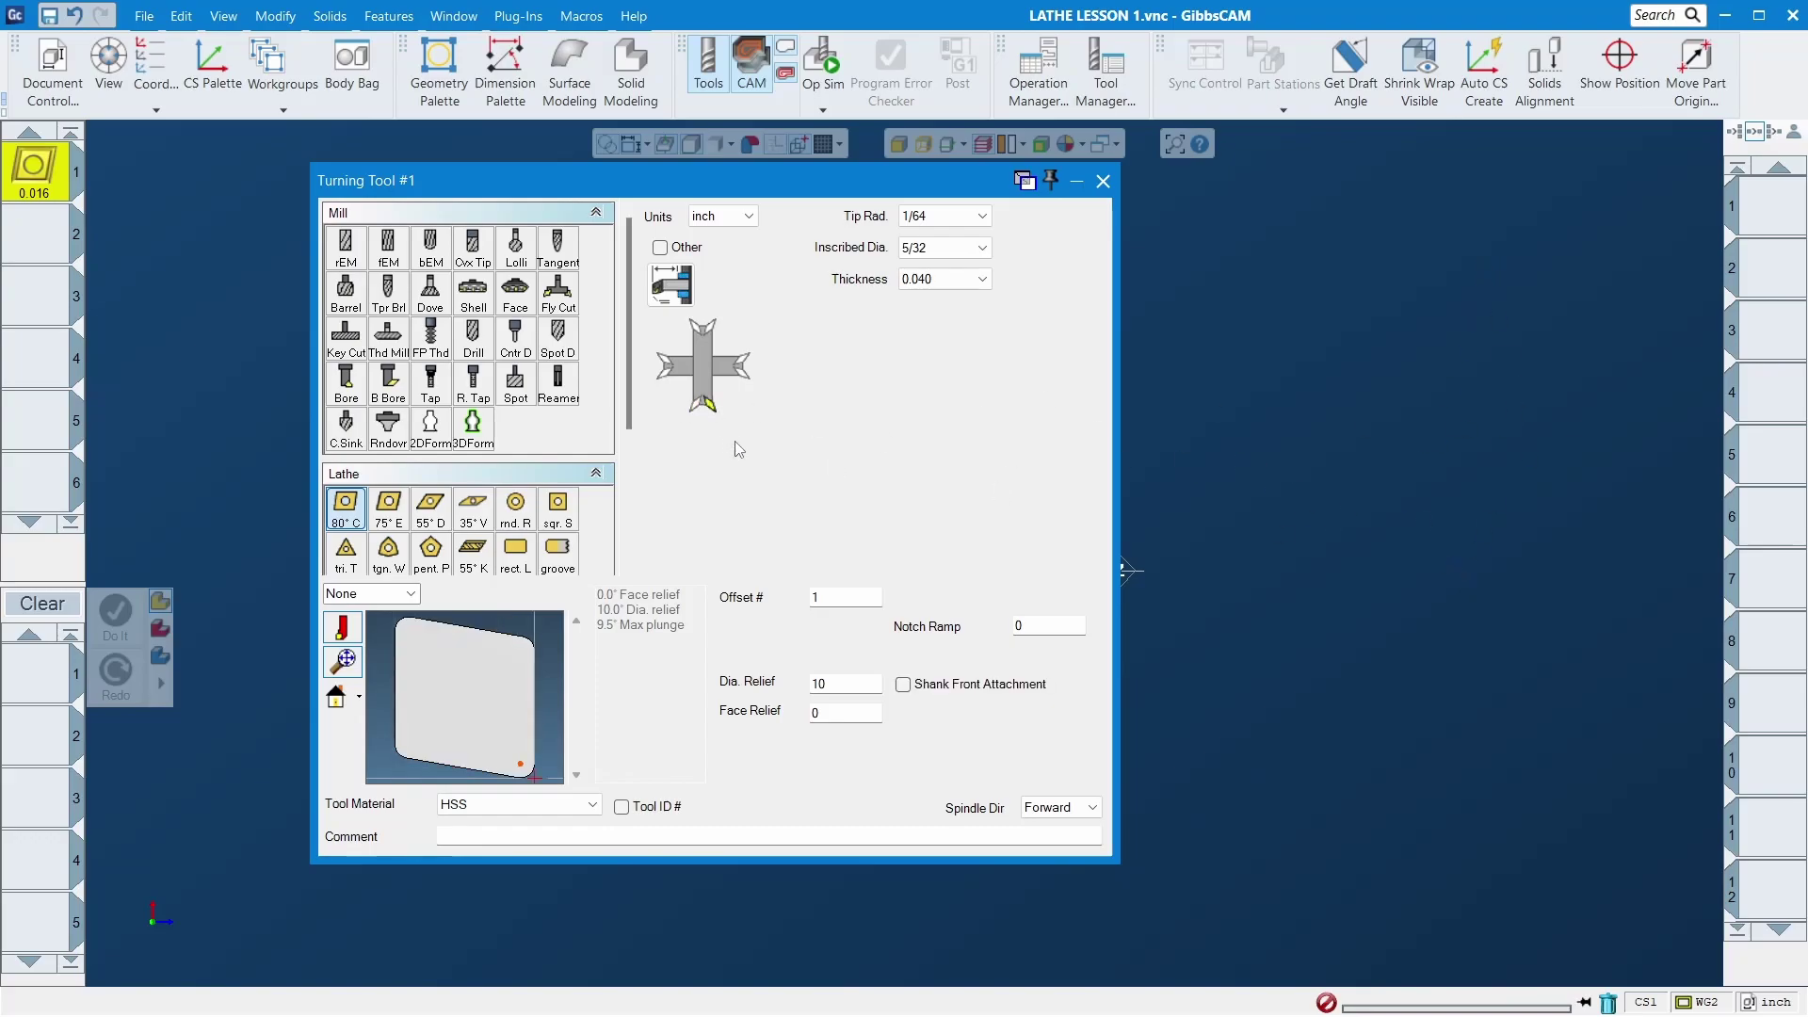
click(697, 405)
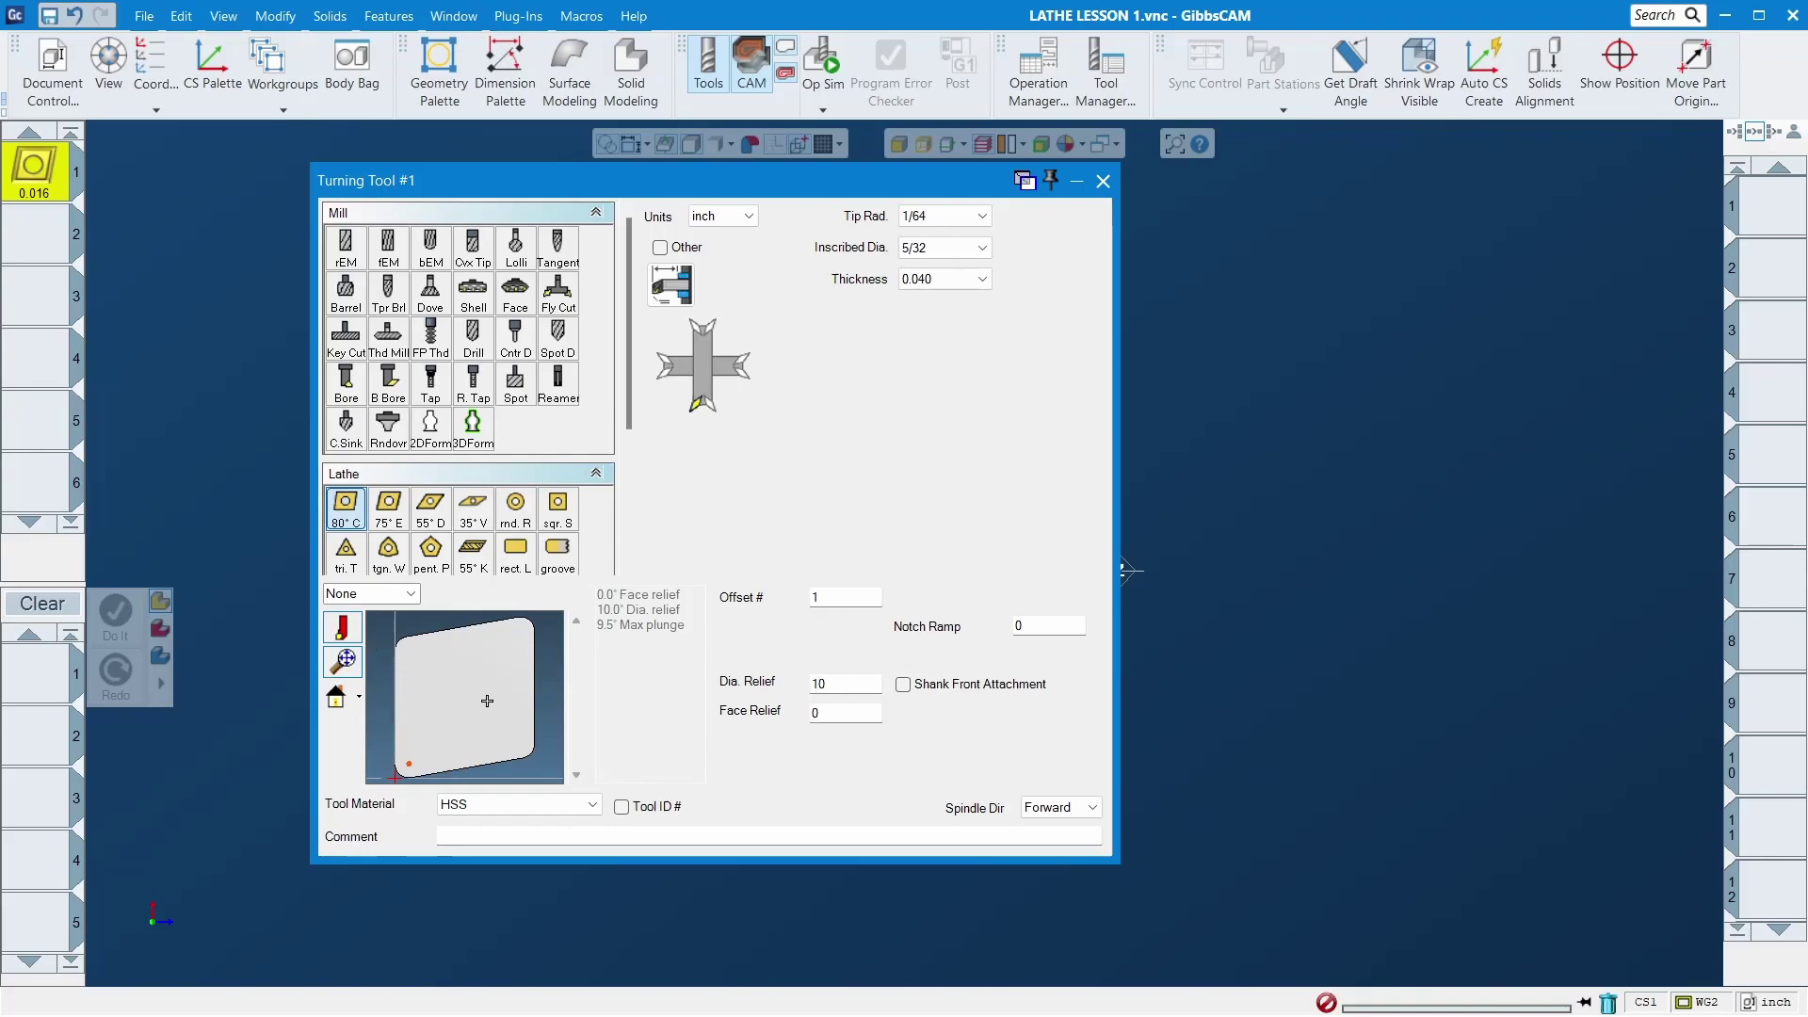
click(876, 711)
text(5)
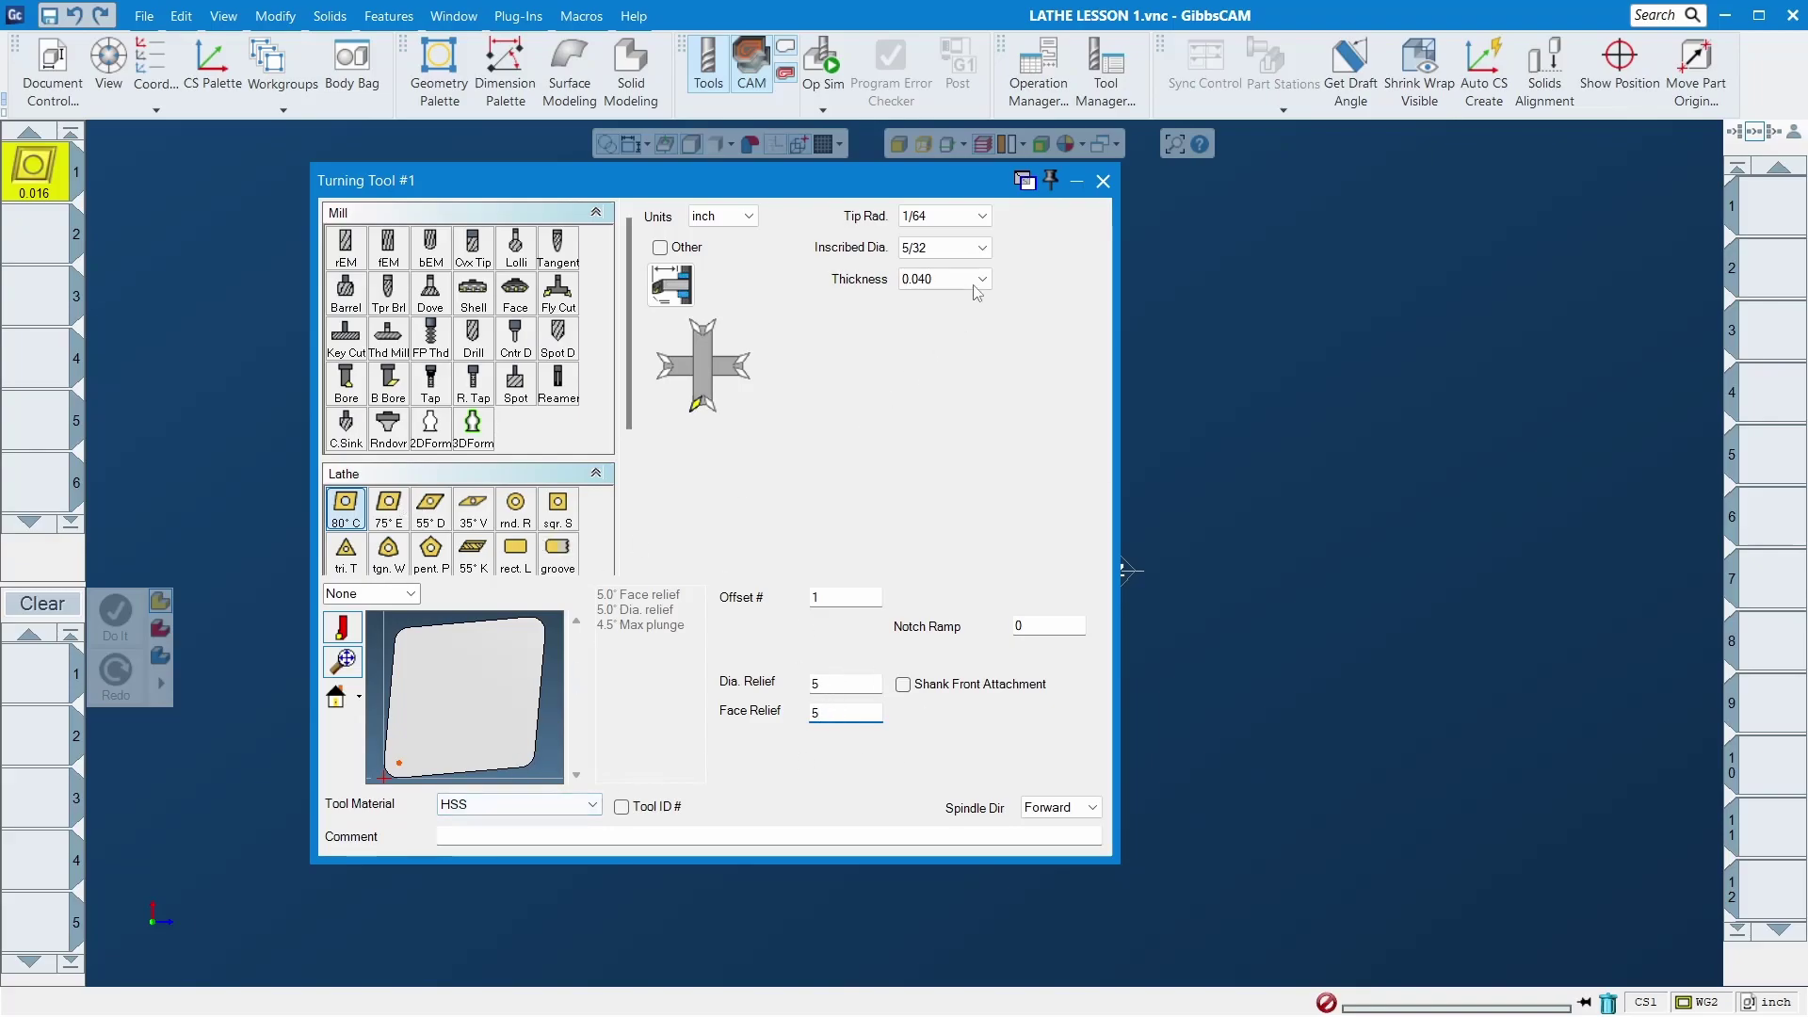
click(974, 217)
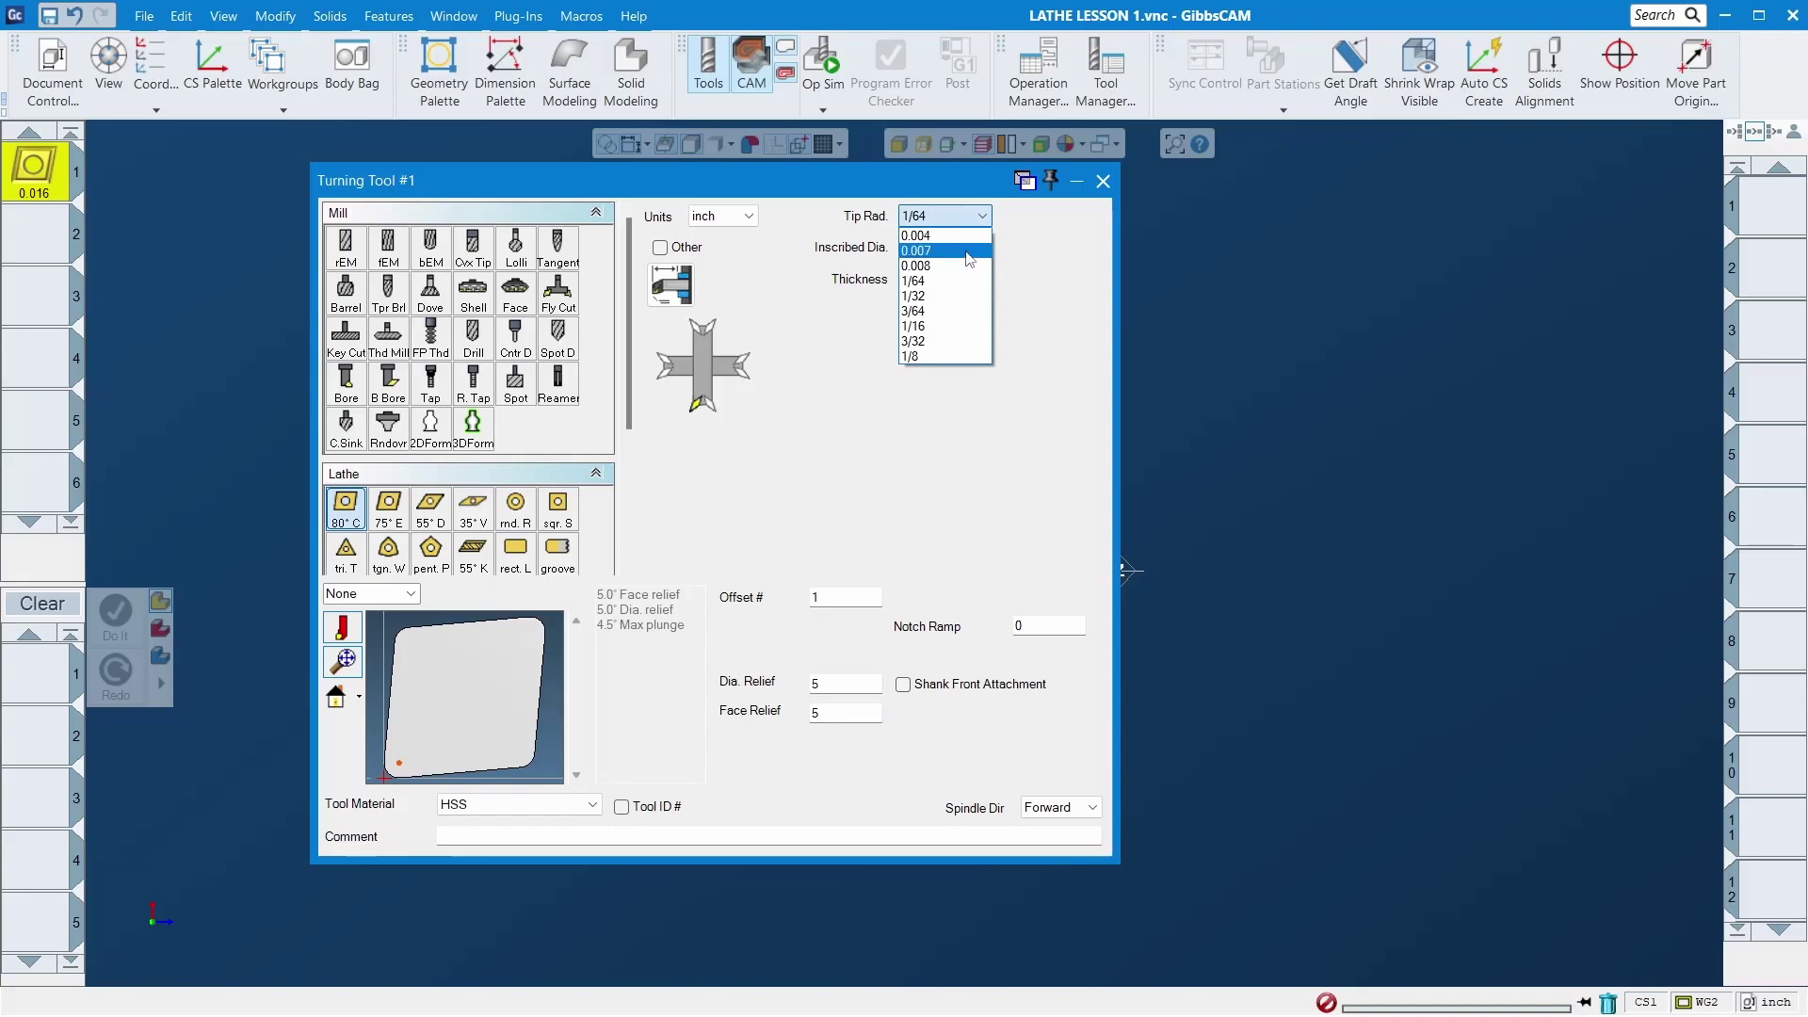
click(957, 297)
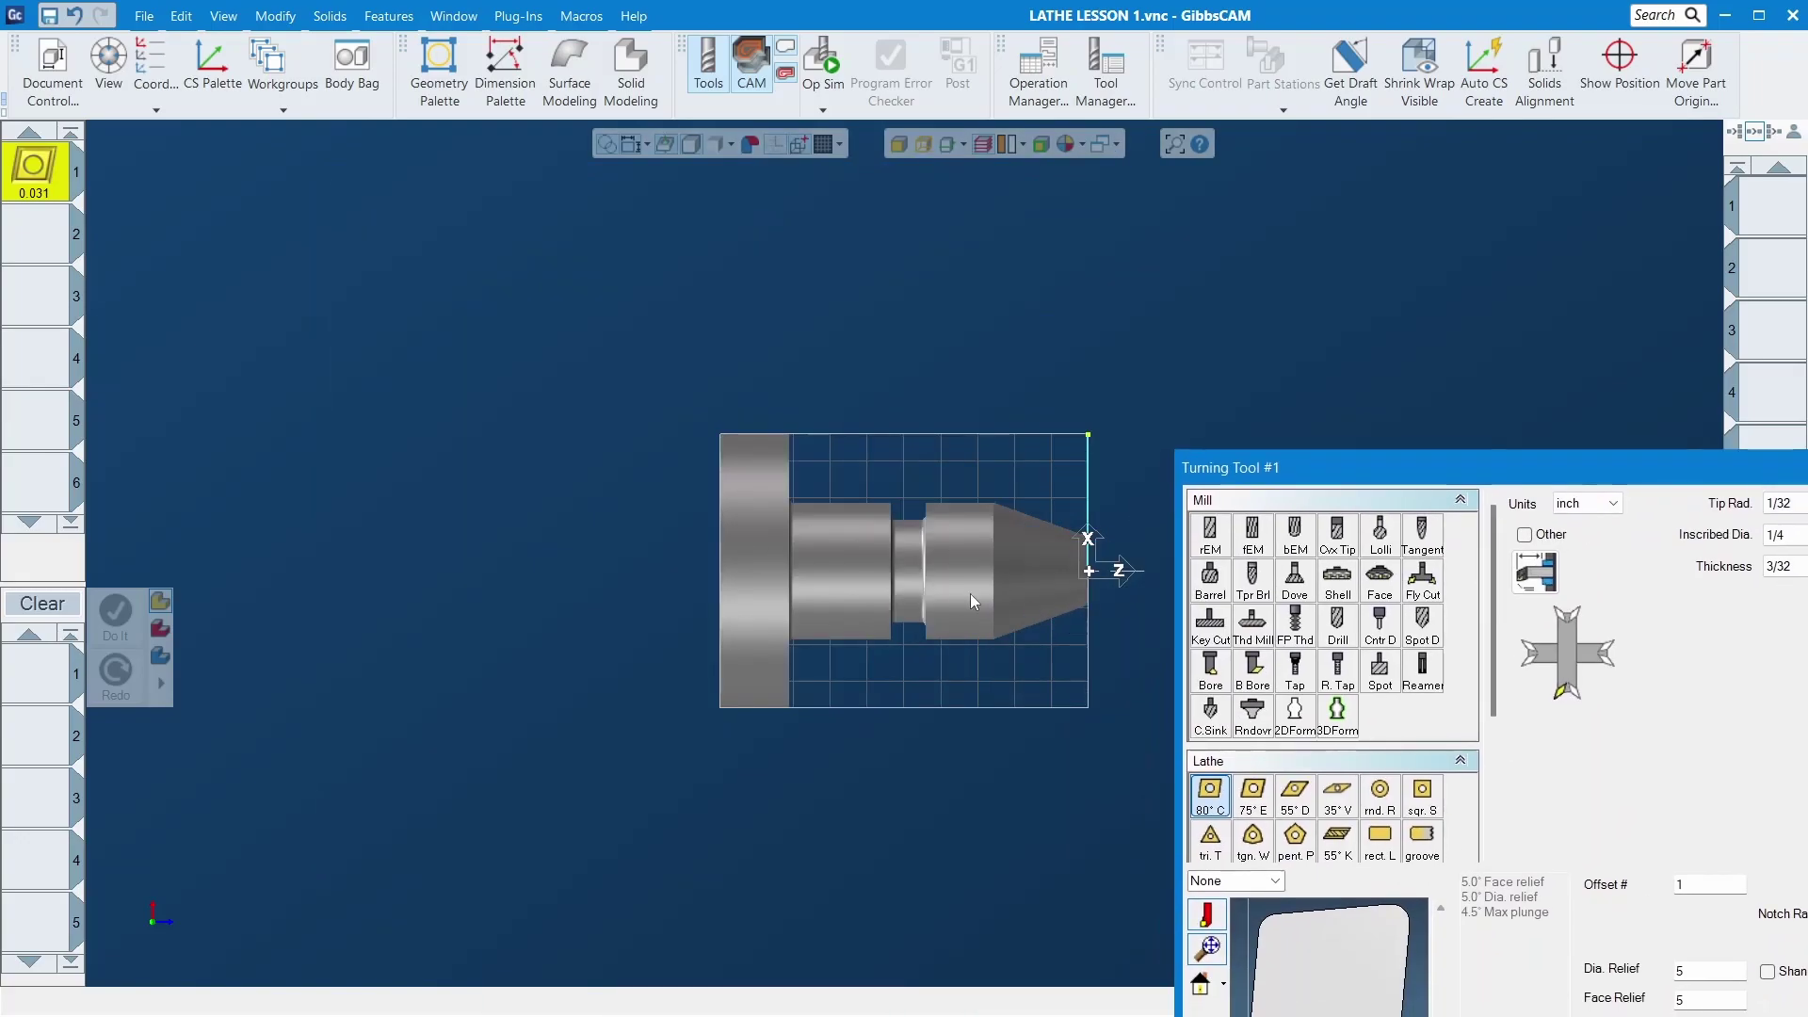
Step: Inspect the fillet where the large flange meets the adjoining shaft by selecting its face
middle_drag(970, 593, 715, 556)
click(712, 482)
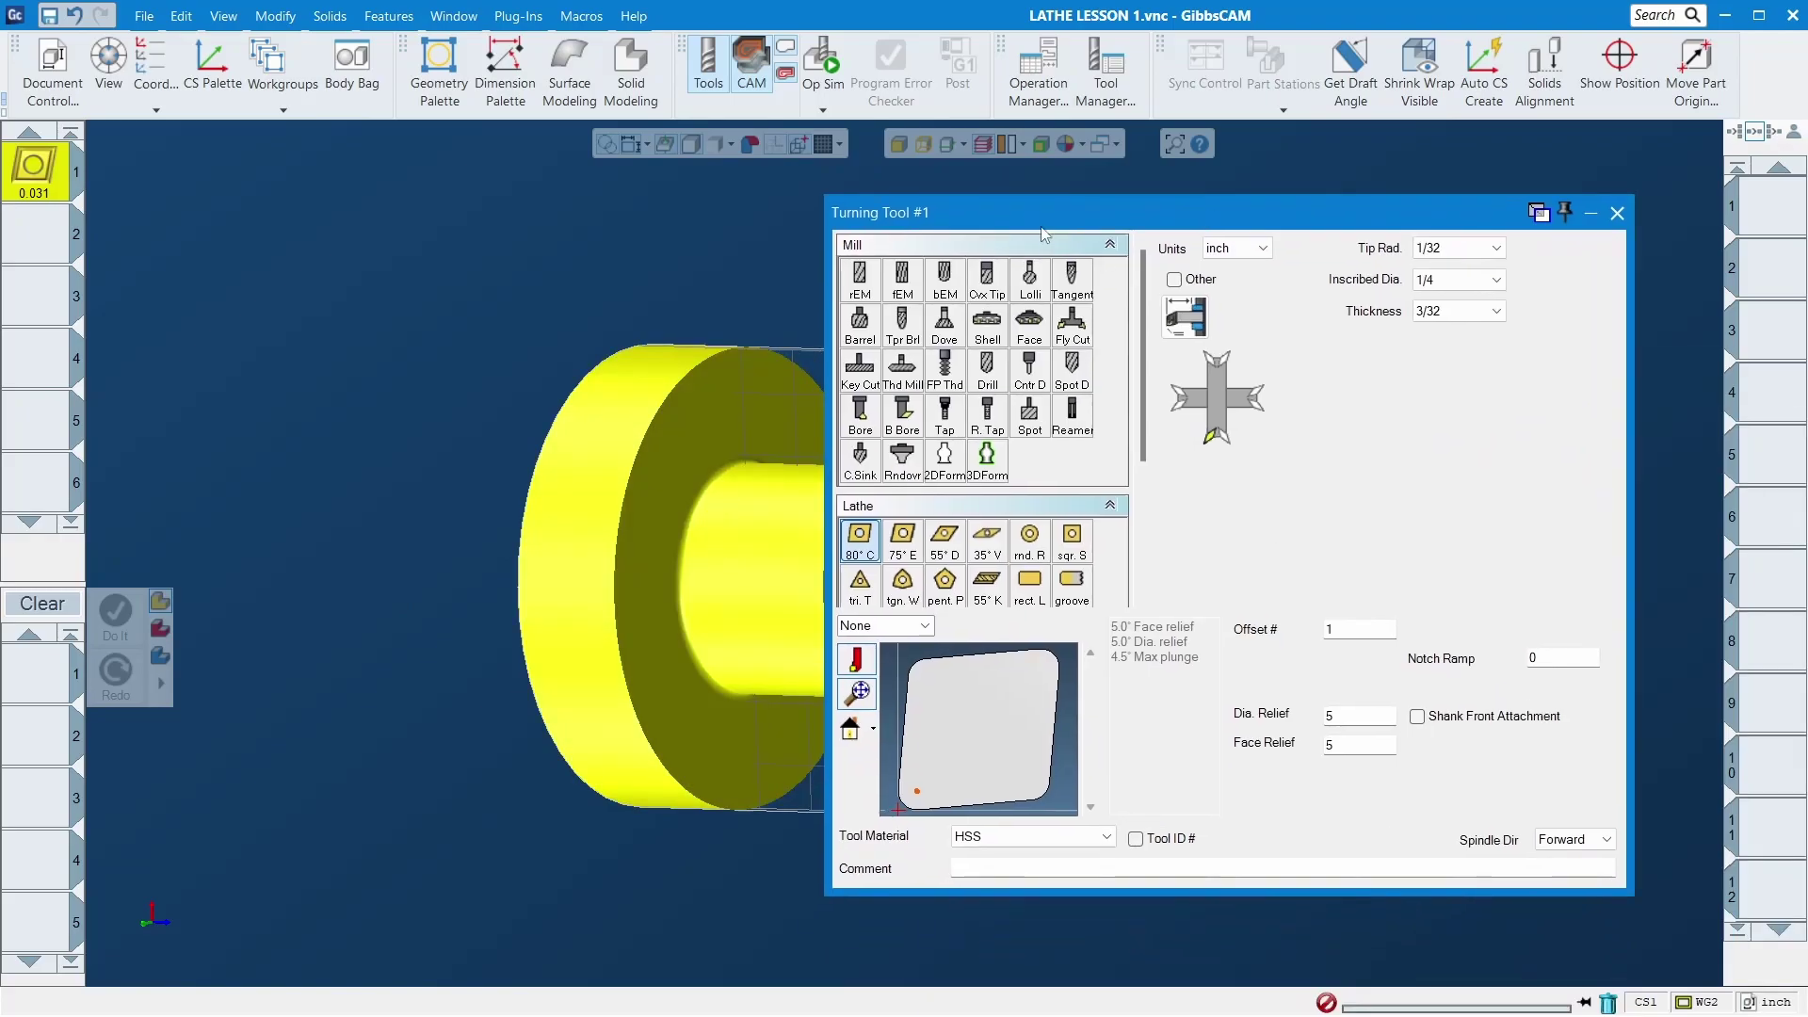
click(698, 514)
click(703, 502)
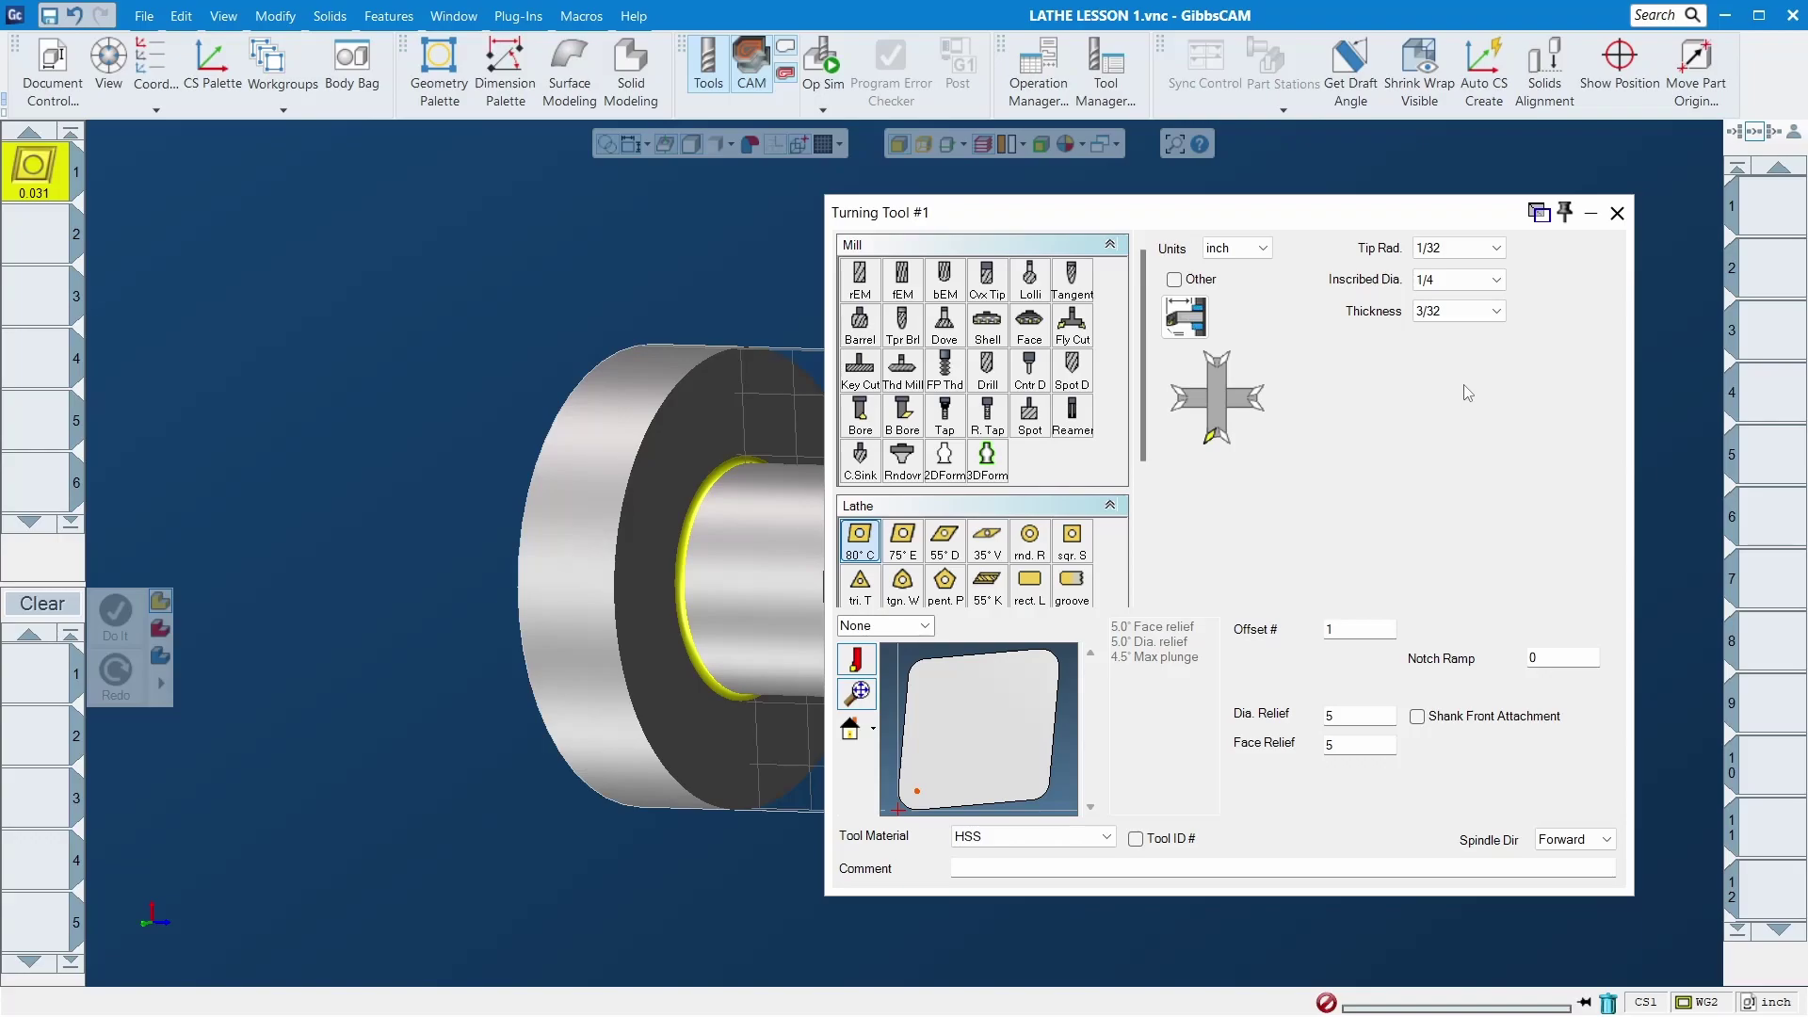
Step: Check the insert thickness and offset number of turning tool 1, and close its definition
click(1455, 315)
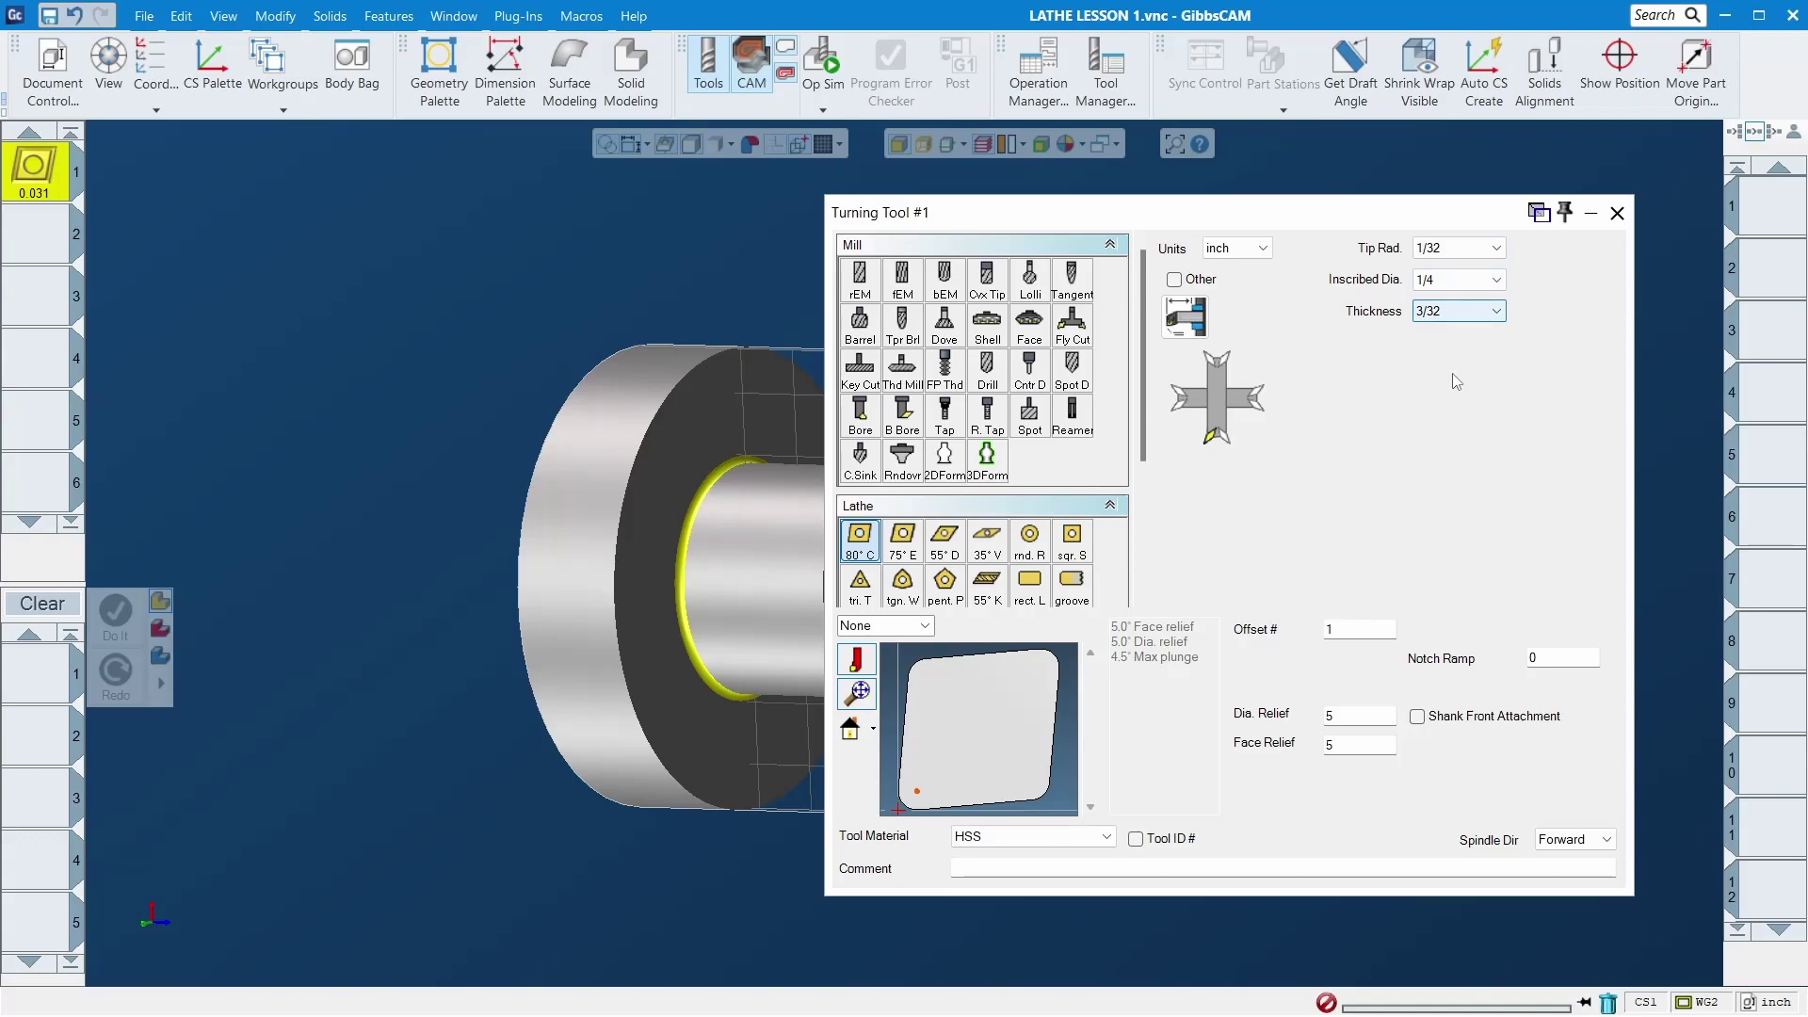
click(1449, 415)
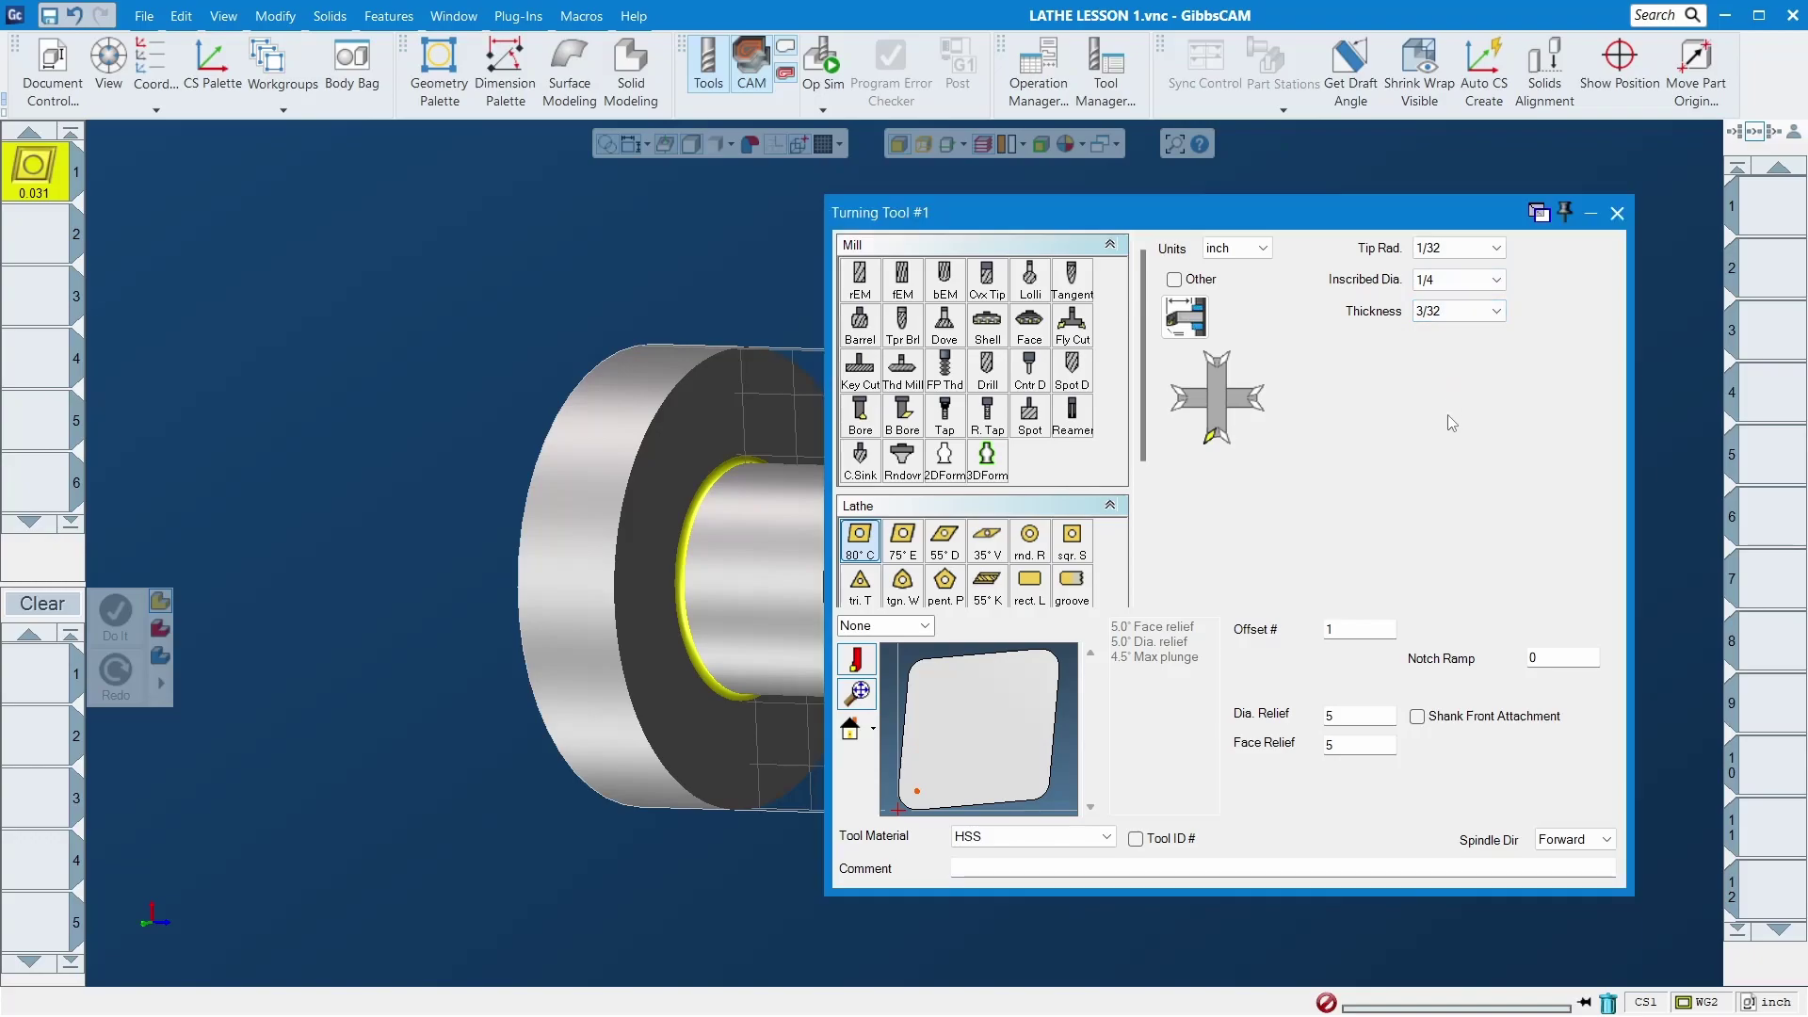
double_click(1369, 628)
click(1618, 214)
Step: Create turning tool 2 as a 55° D insert with a face relief of 5 and a tip radius of 1/32
double_click(52, 234)
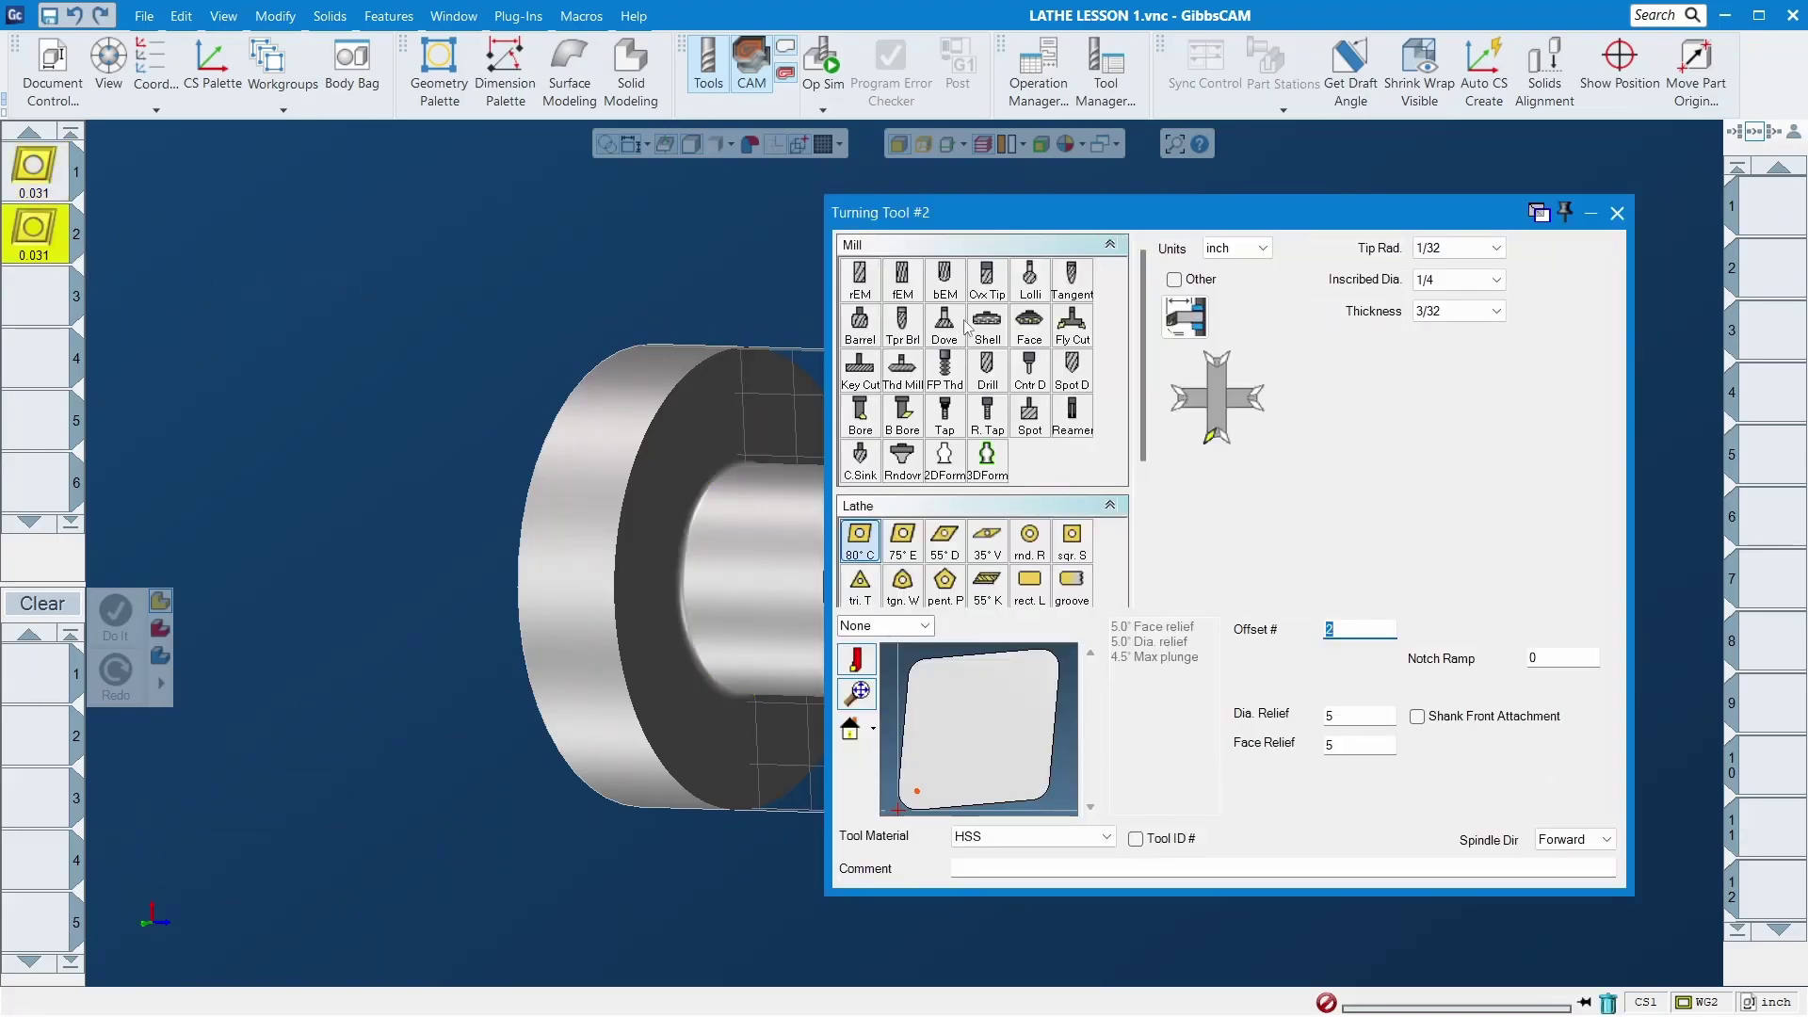
click(943, 563)
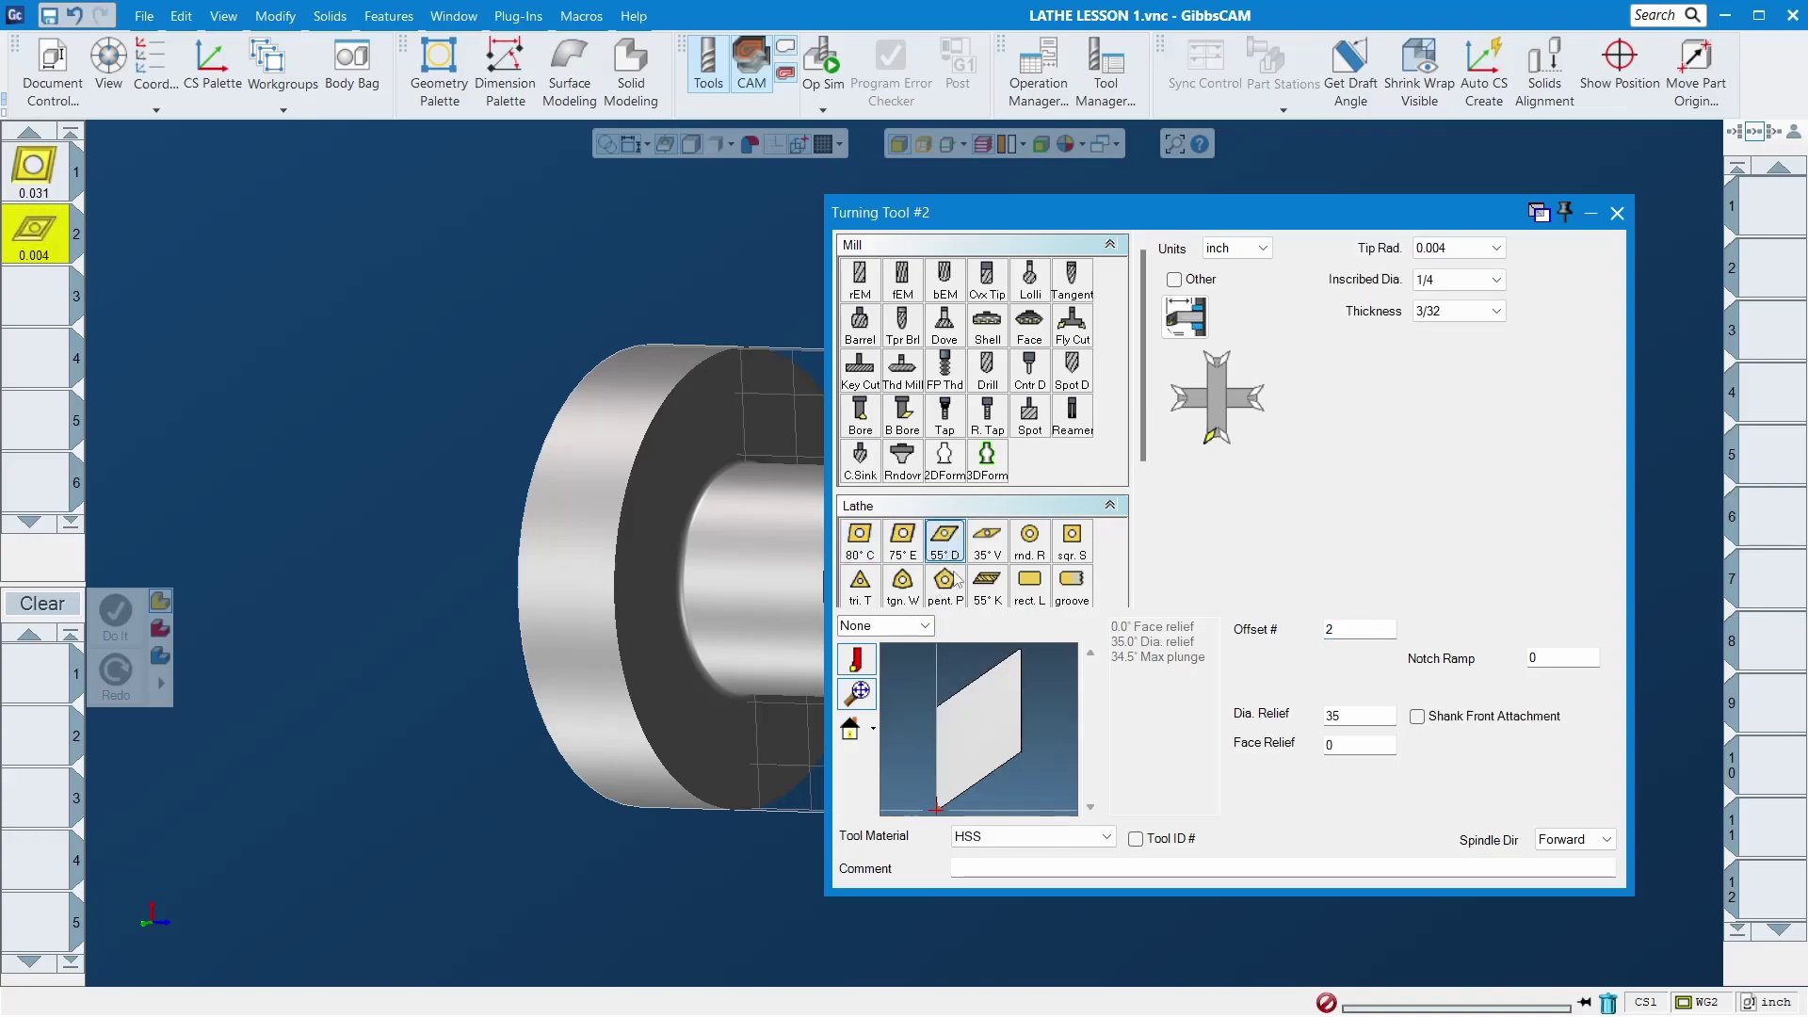
double_click(1372, 751)
text(5)
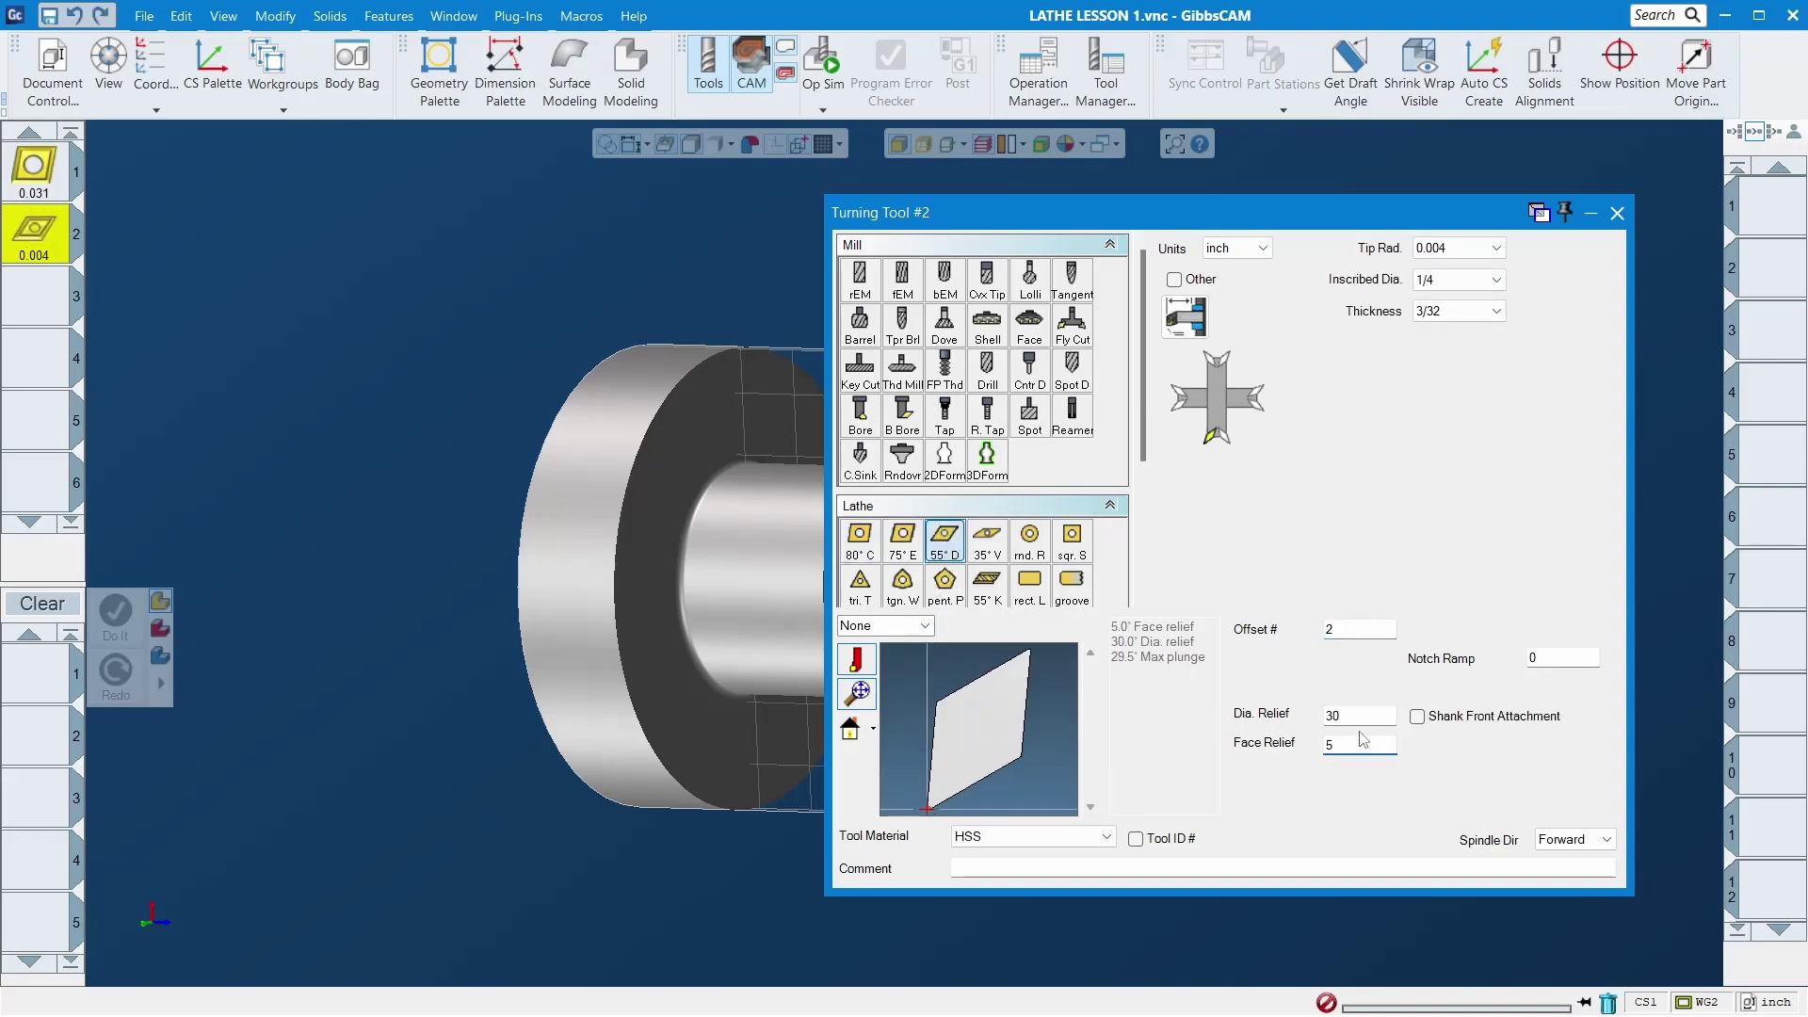
click(1459, 253)
click(1452, 322)
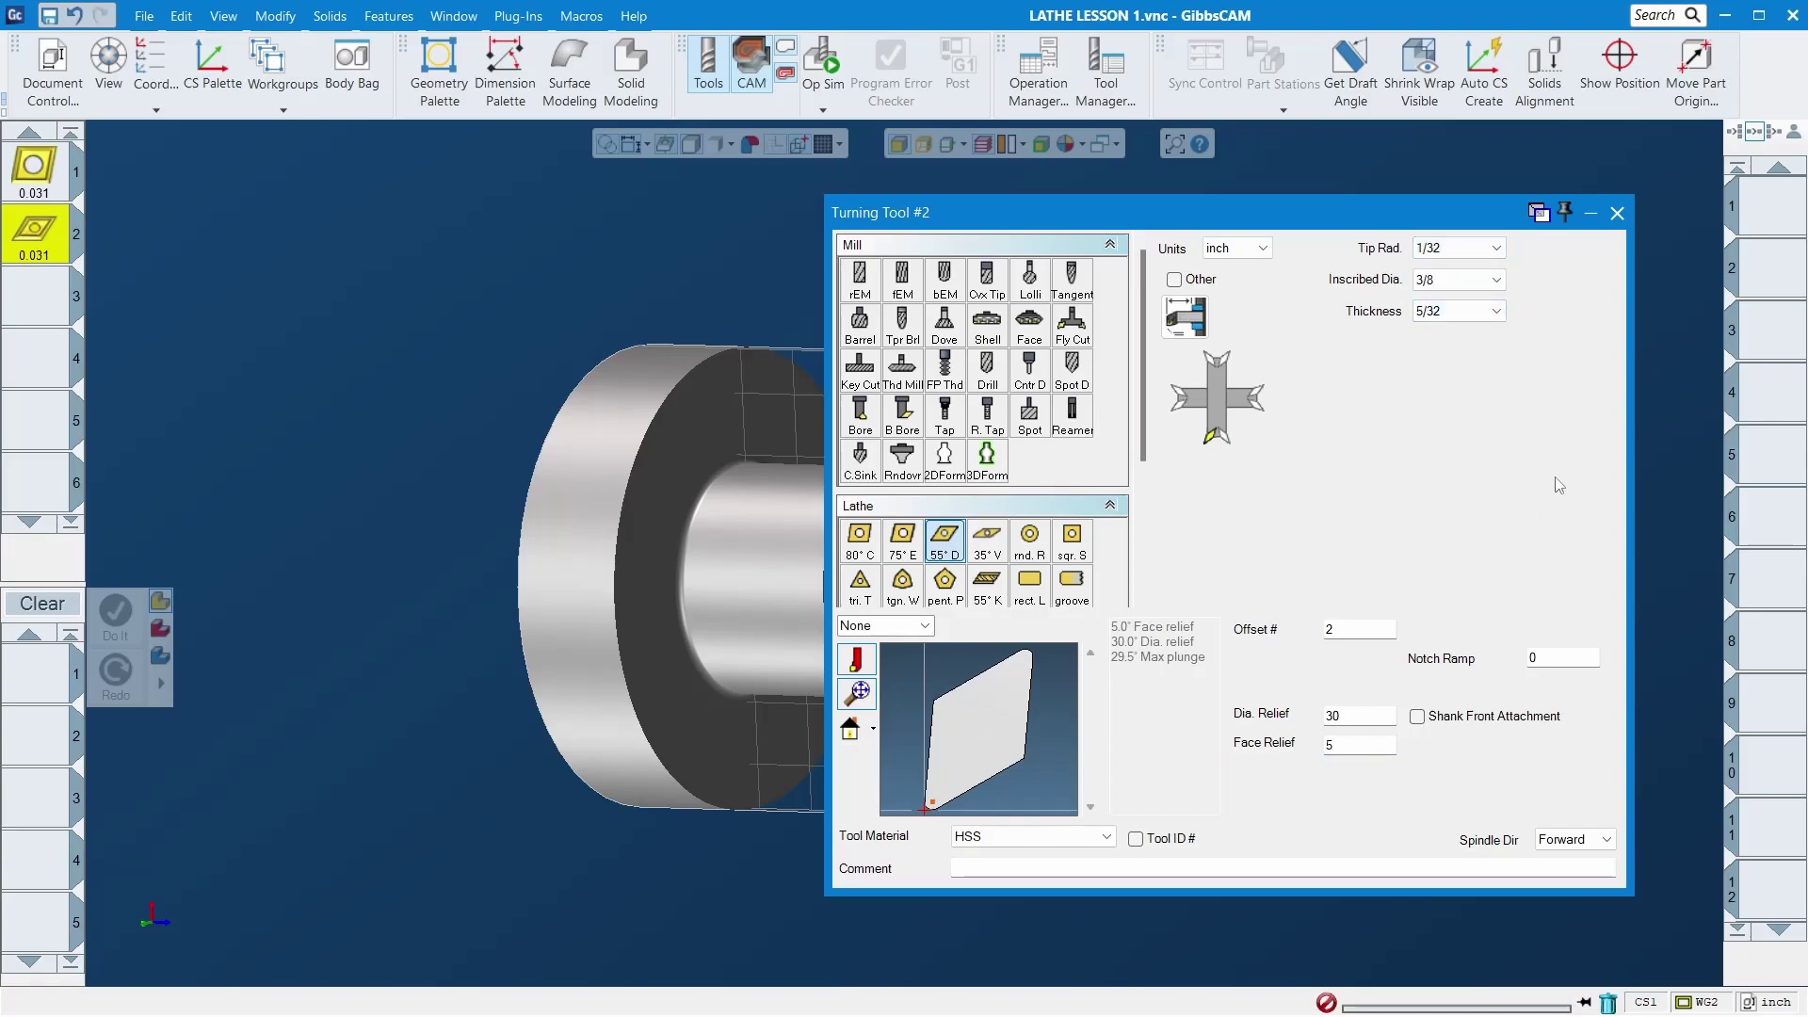
click(1617, 214)
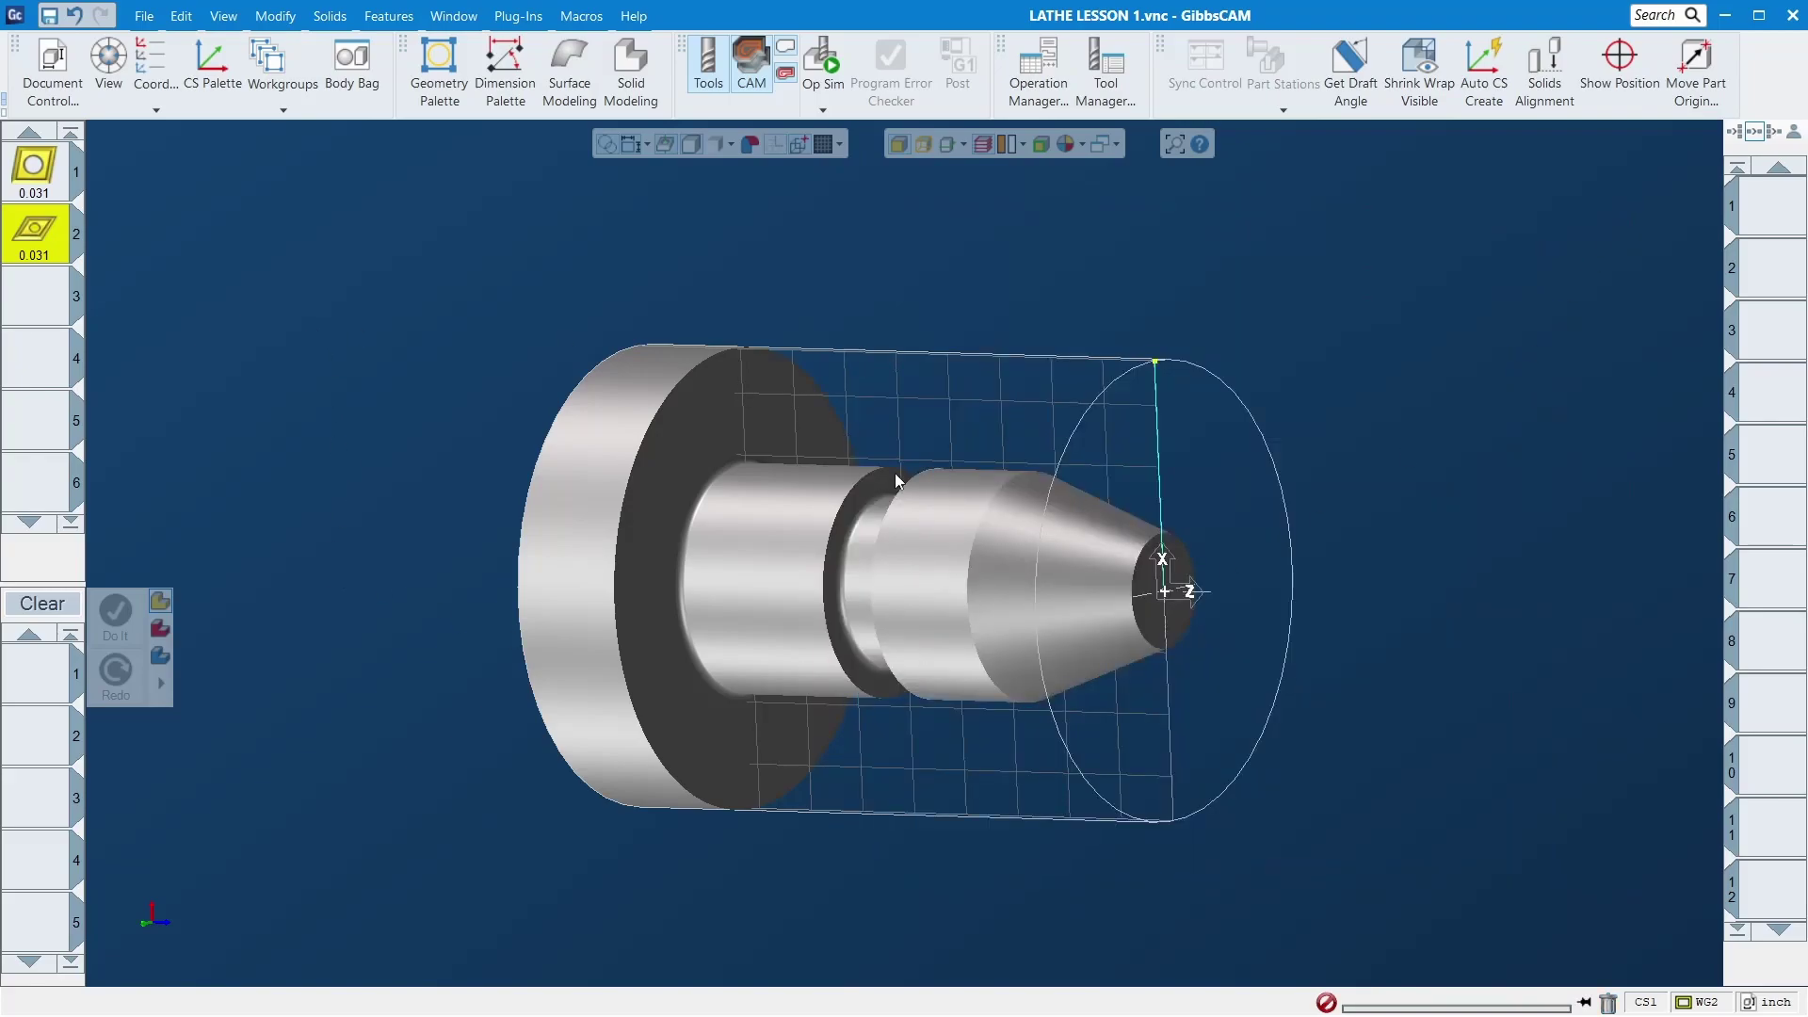
Step: Examine the part from several angles and compare the profile in workgroup 1 with the front face line in workgroup 2
middle_drag(770, 593, 1311, 565)
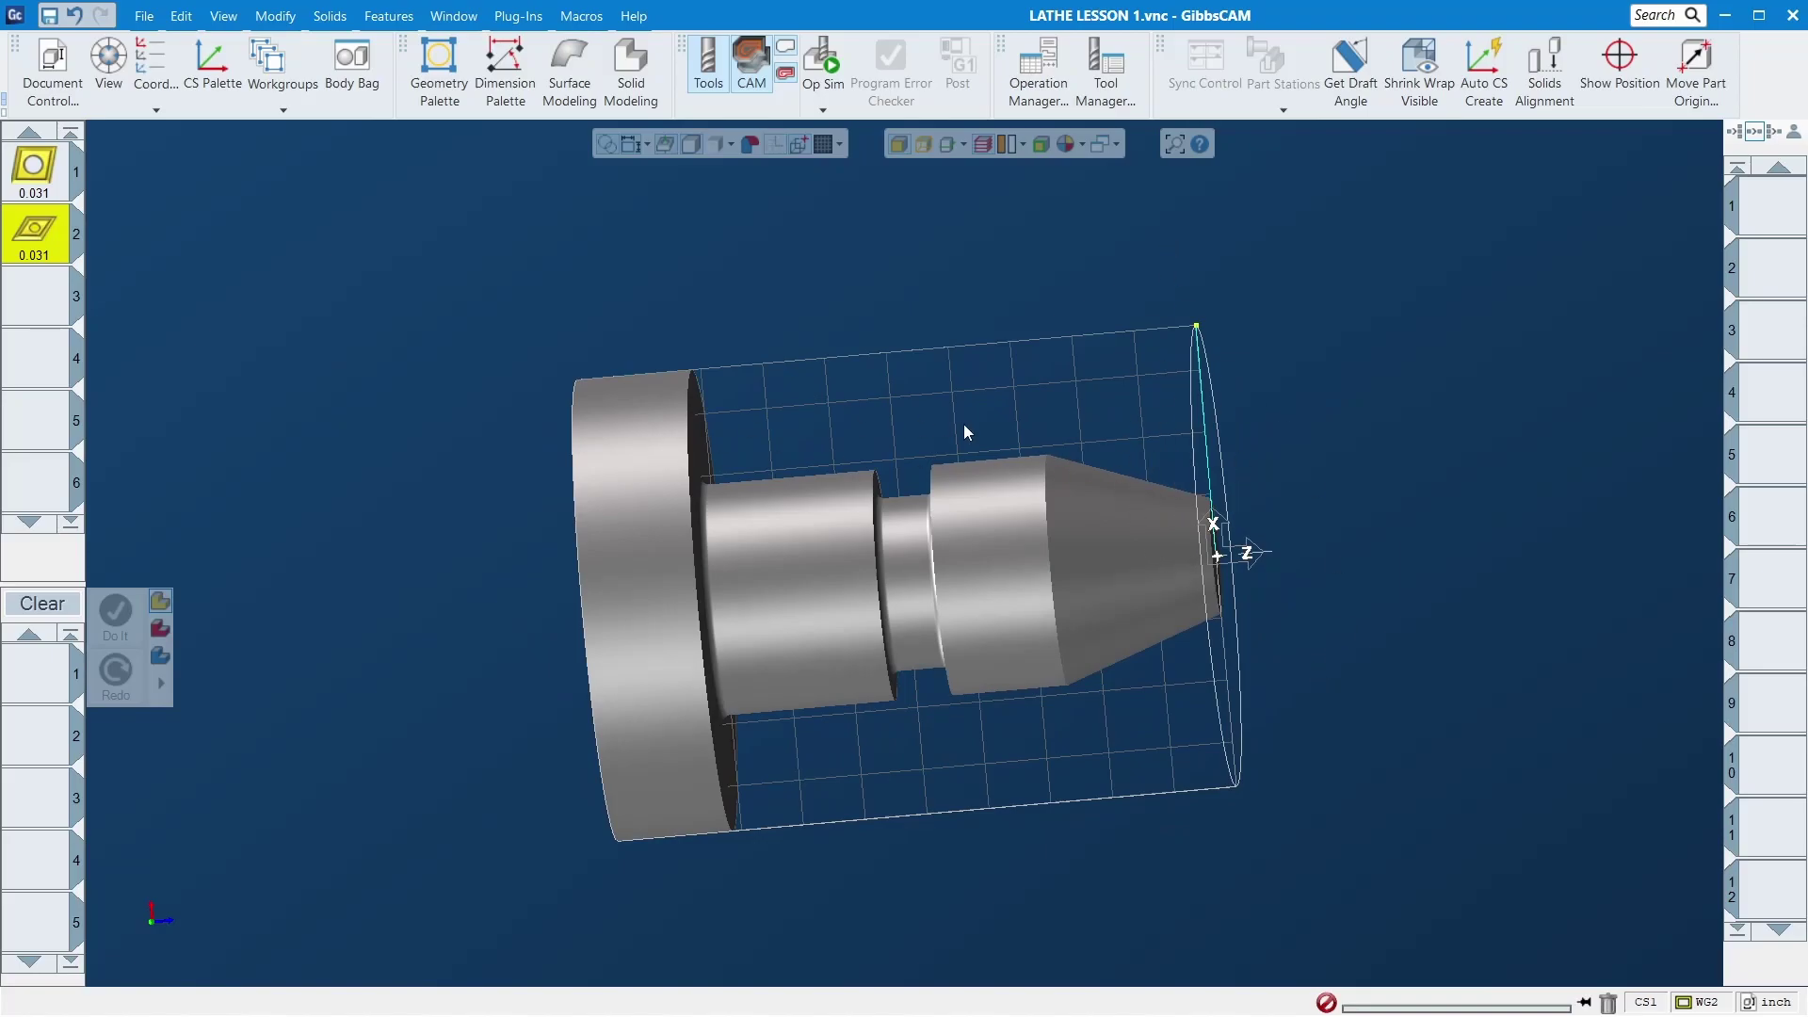
scroll(904, 537, up, 3)
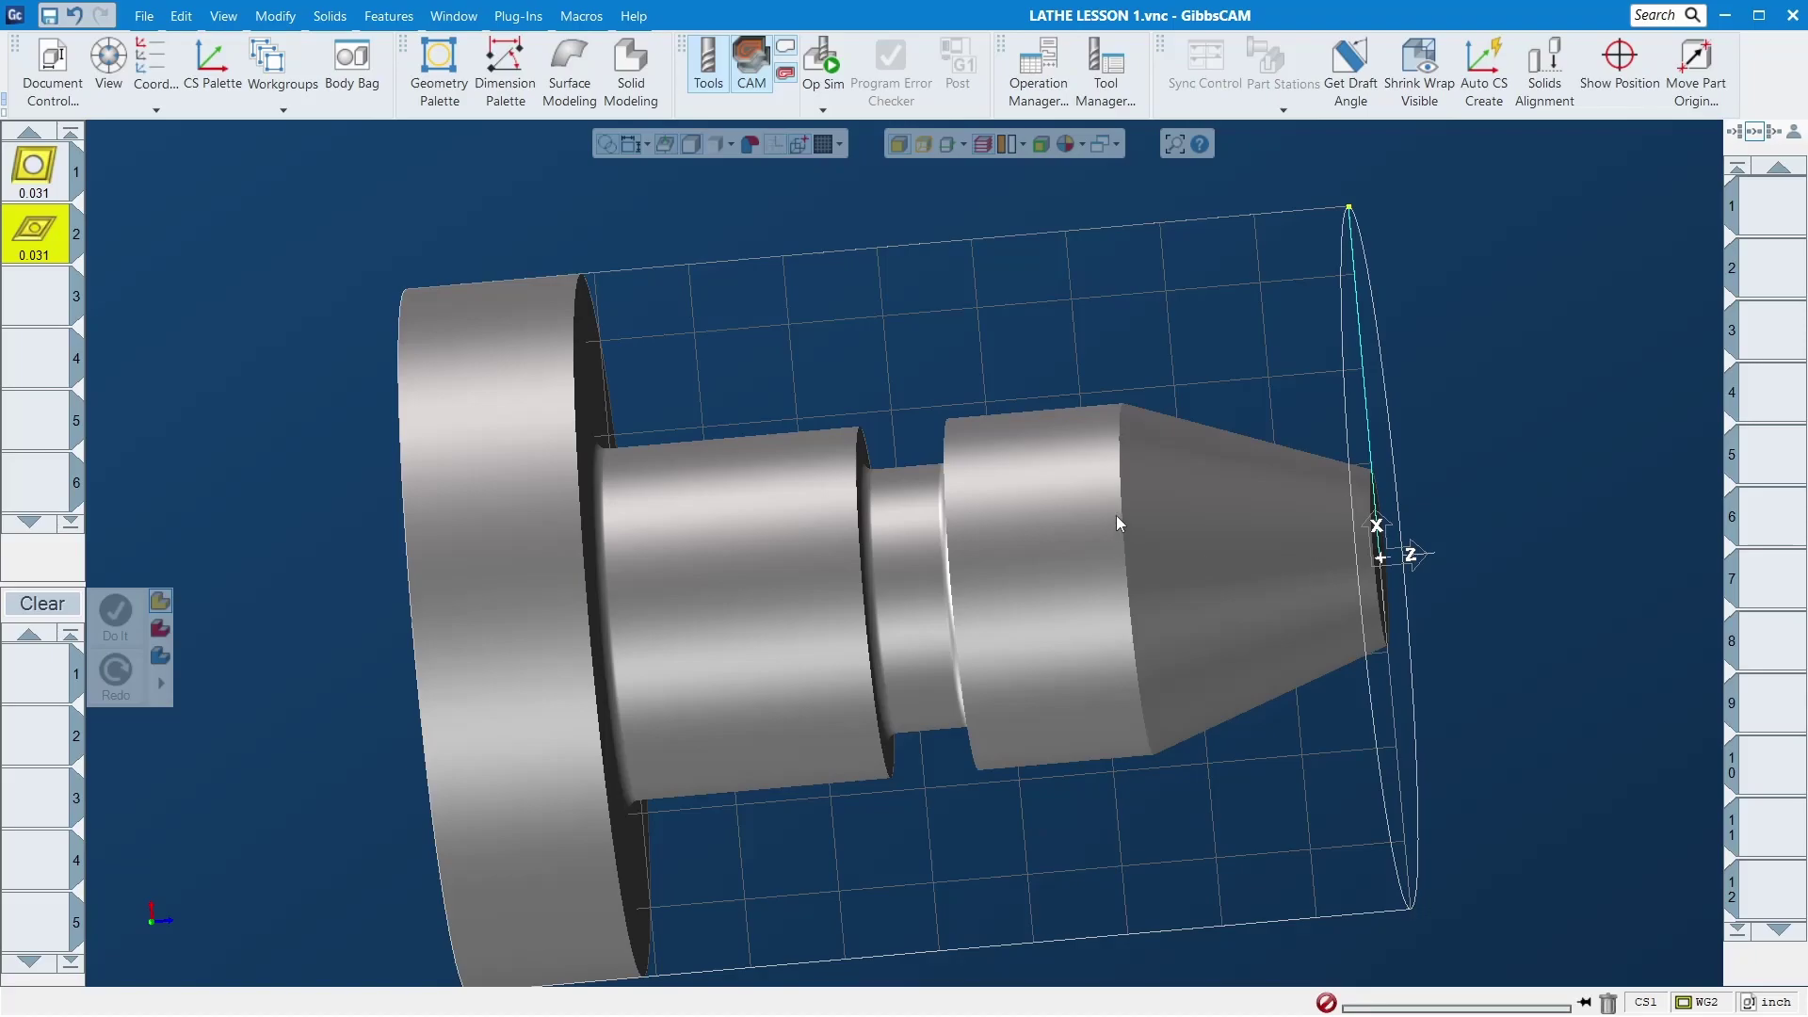
middle_drag(1552, 375, 973, 366)
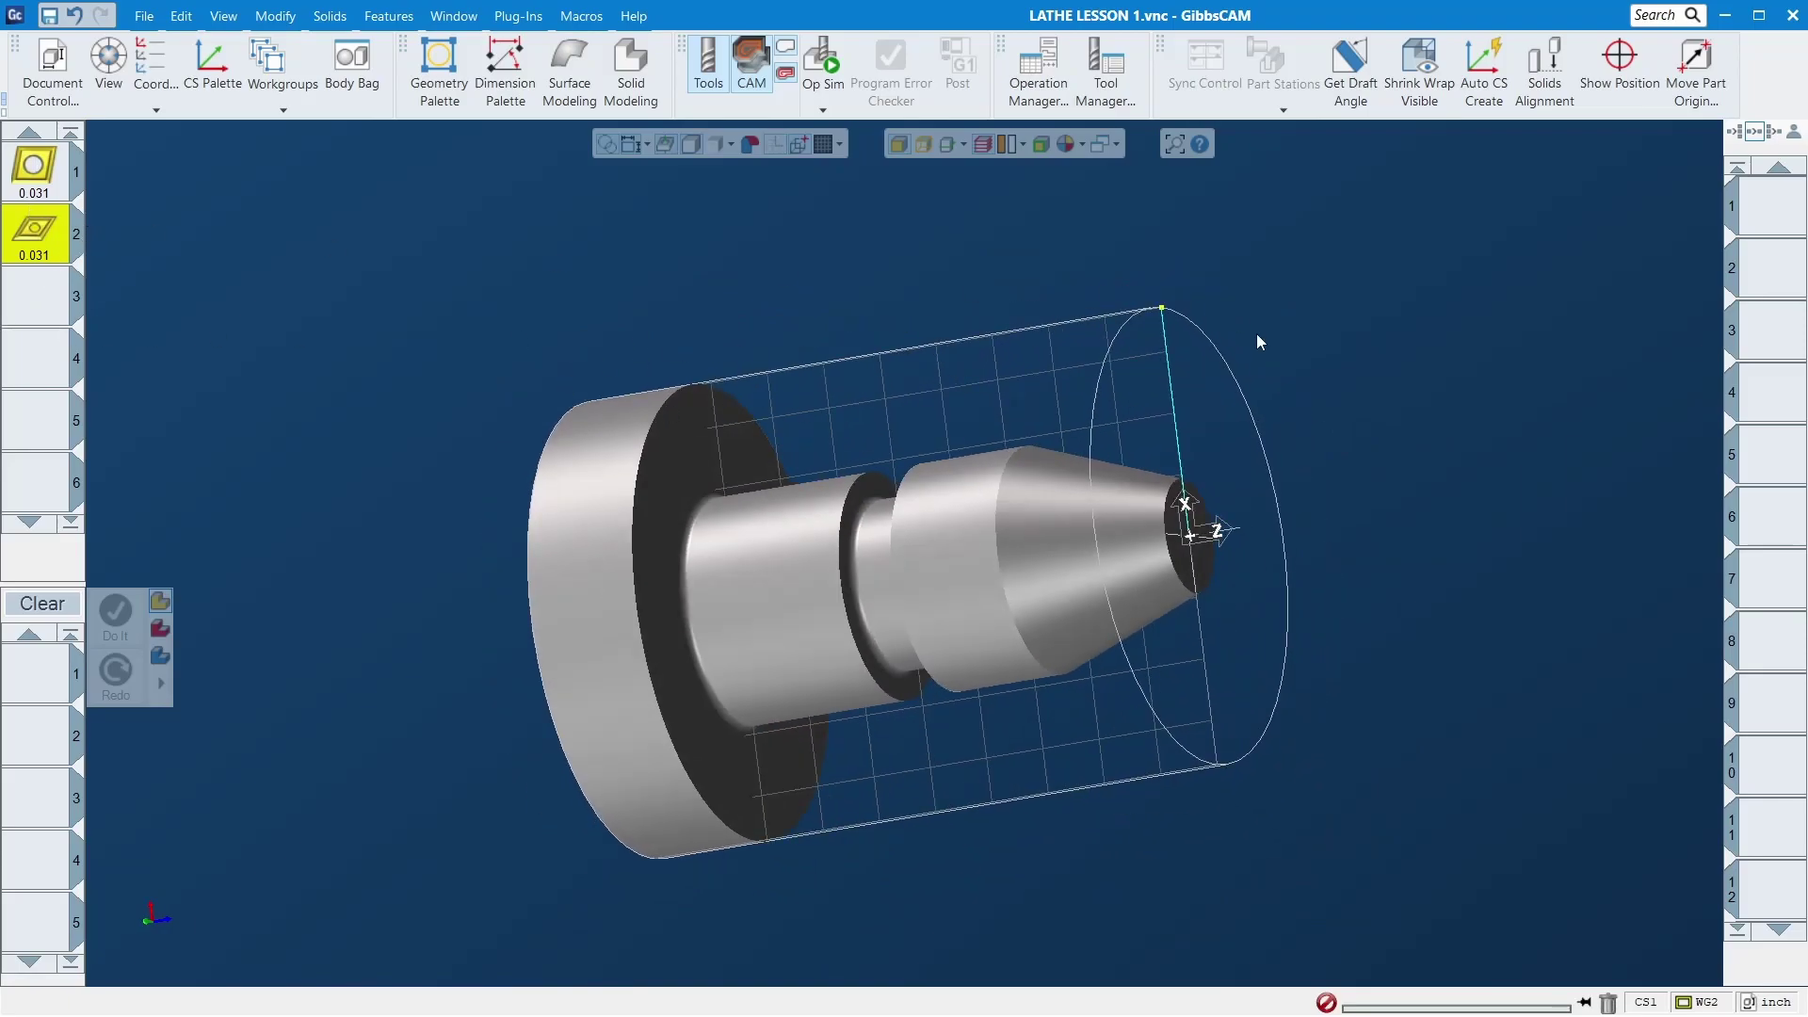
scroll(1206, 382, up, 3)
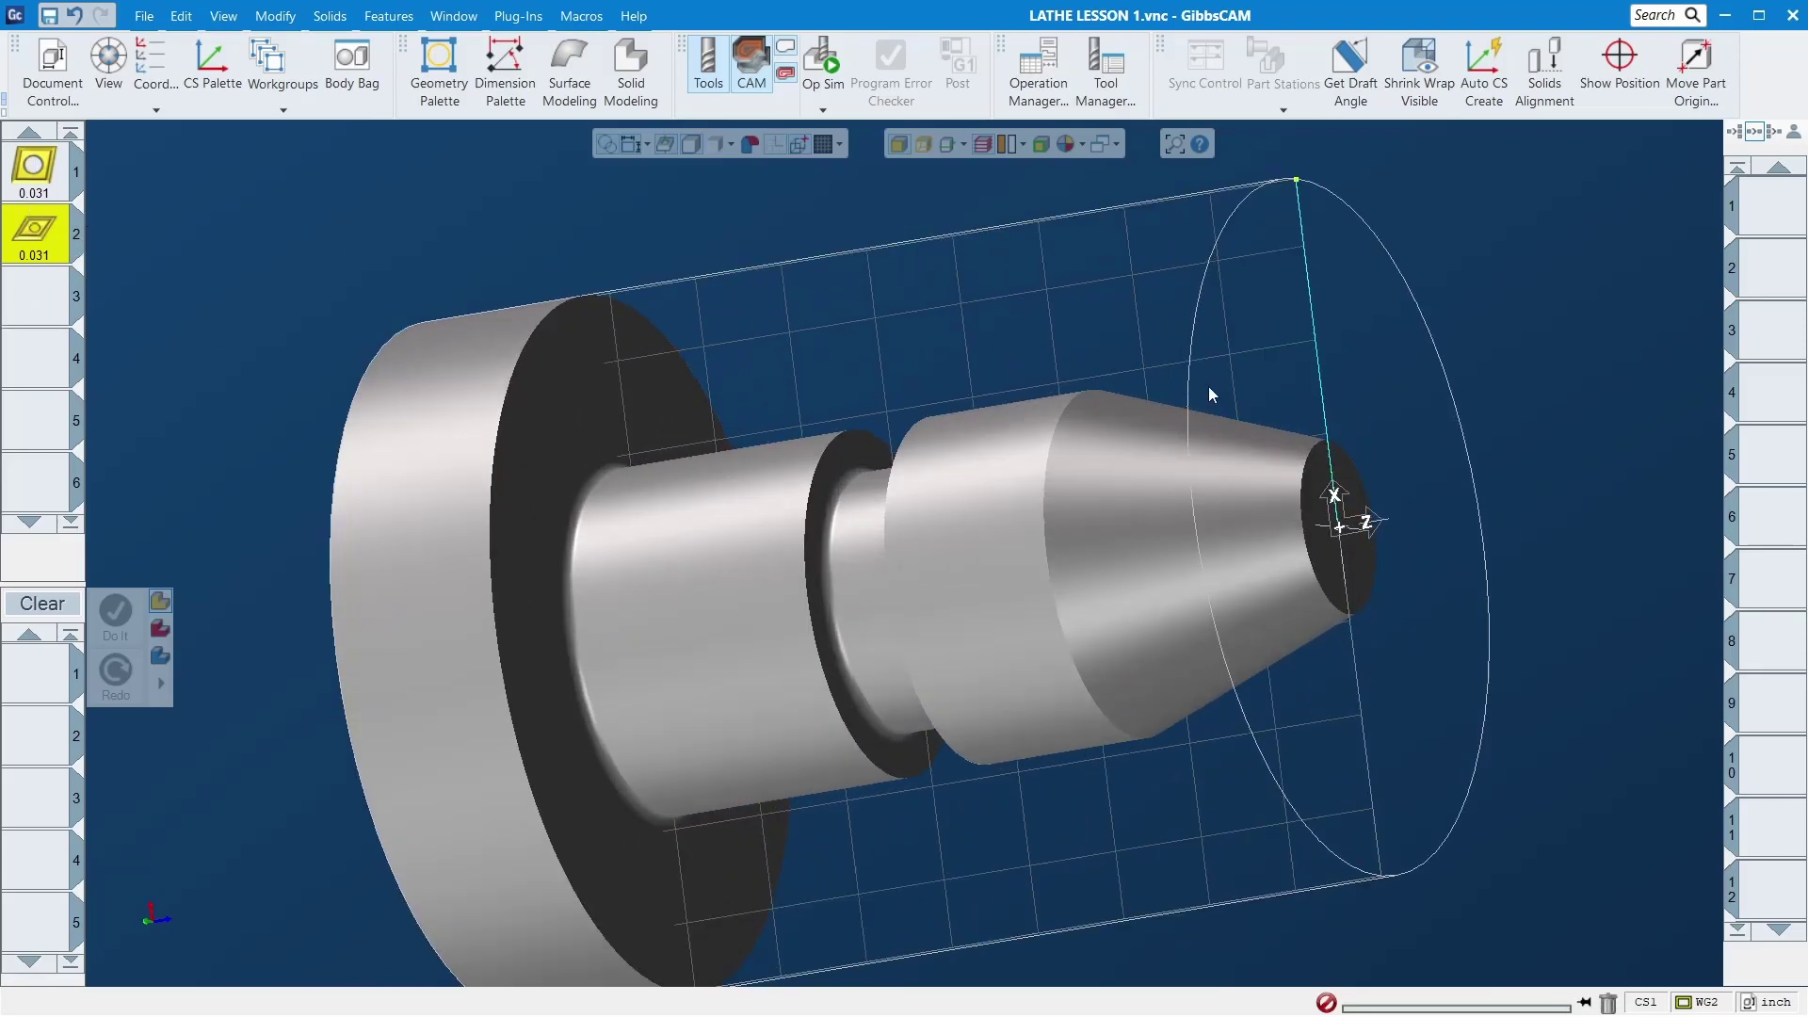
scroll(1210, 386, down, 3)
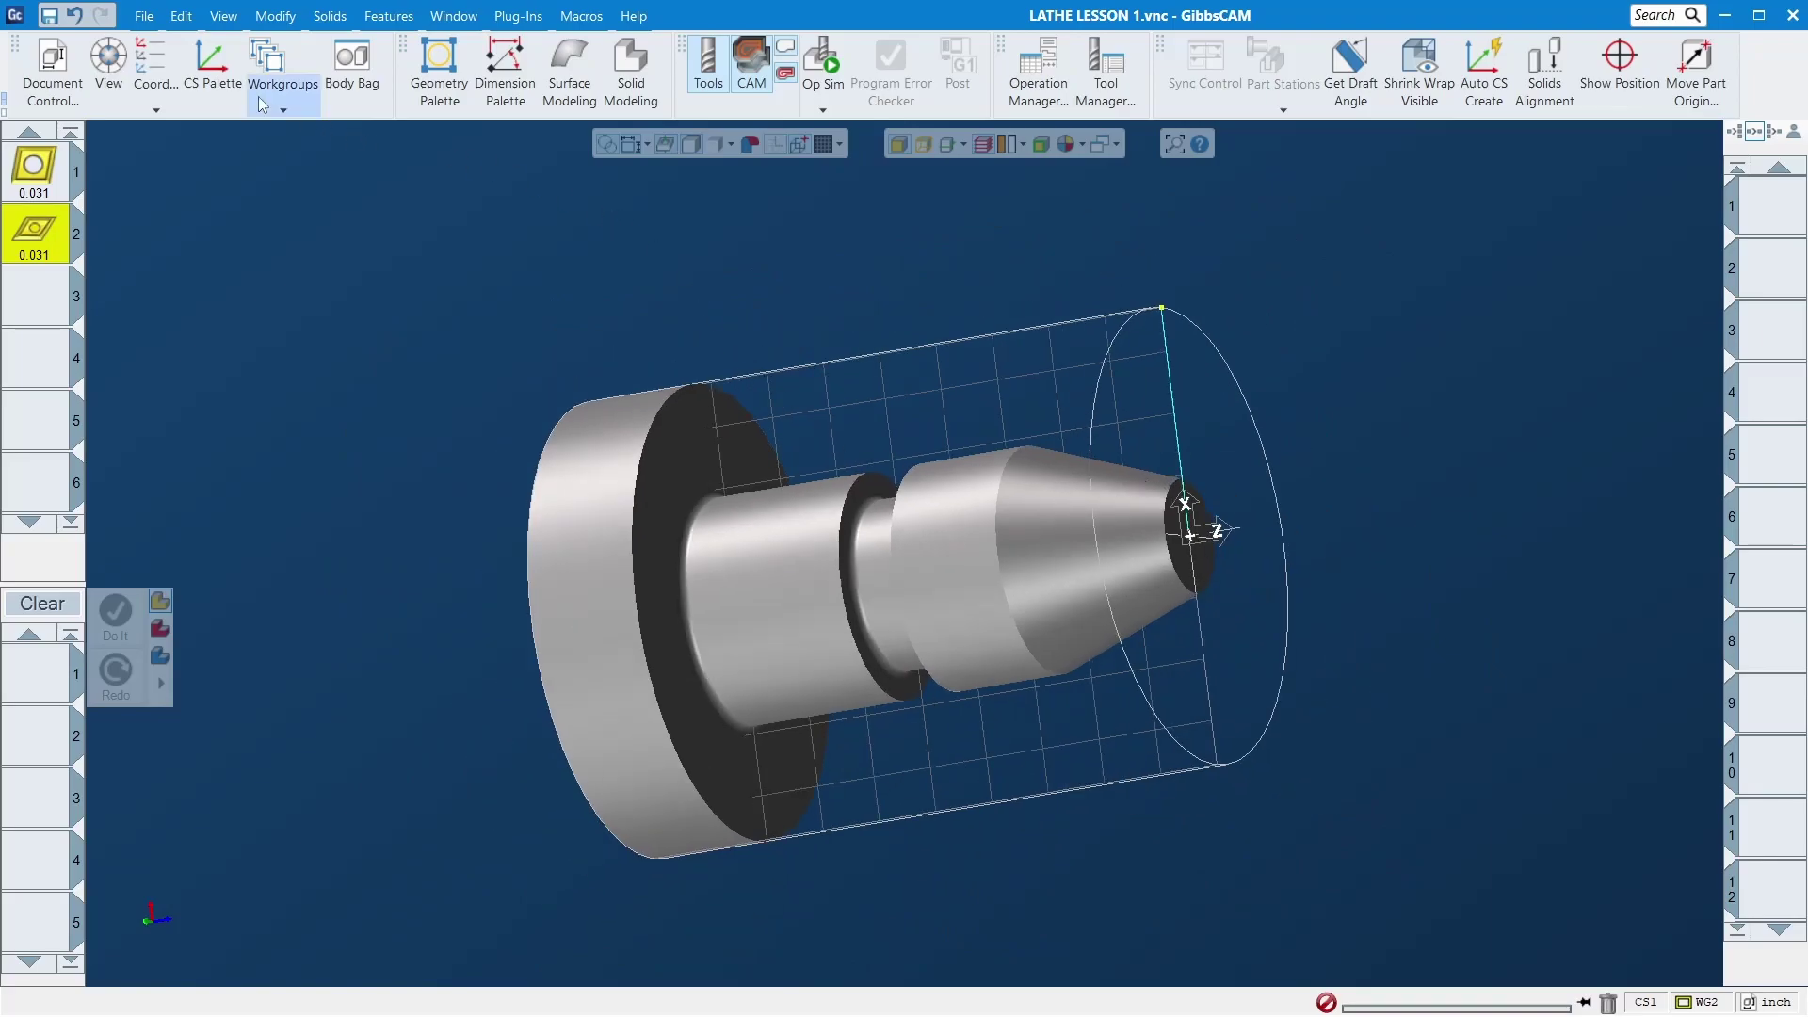
click(267, 64)
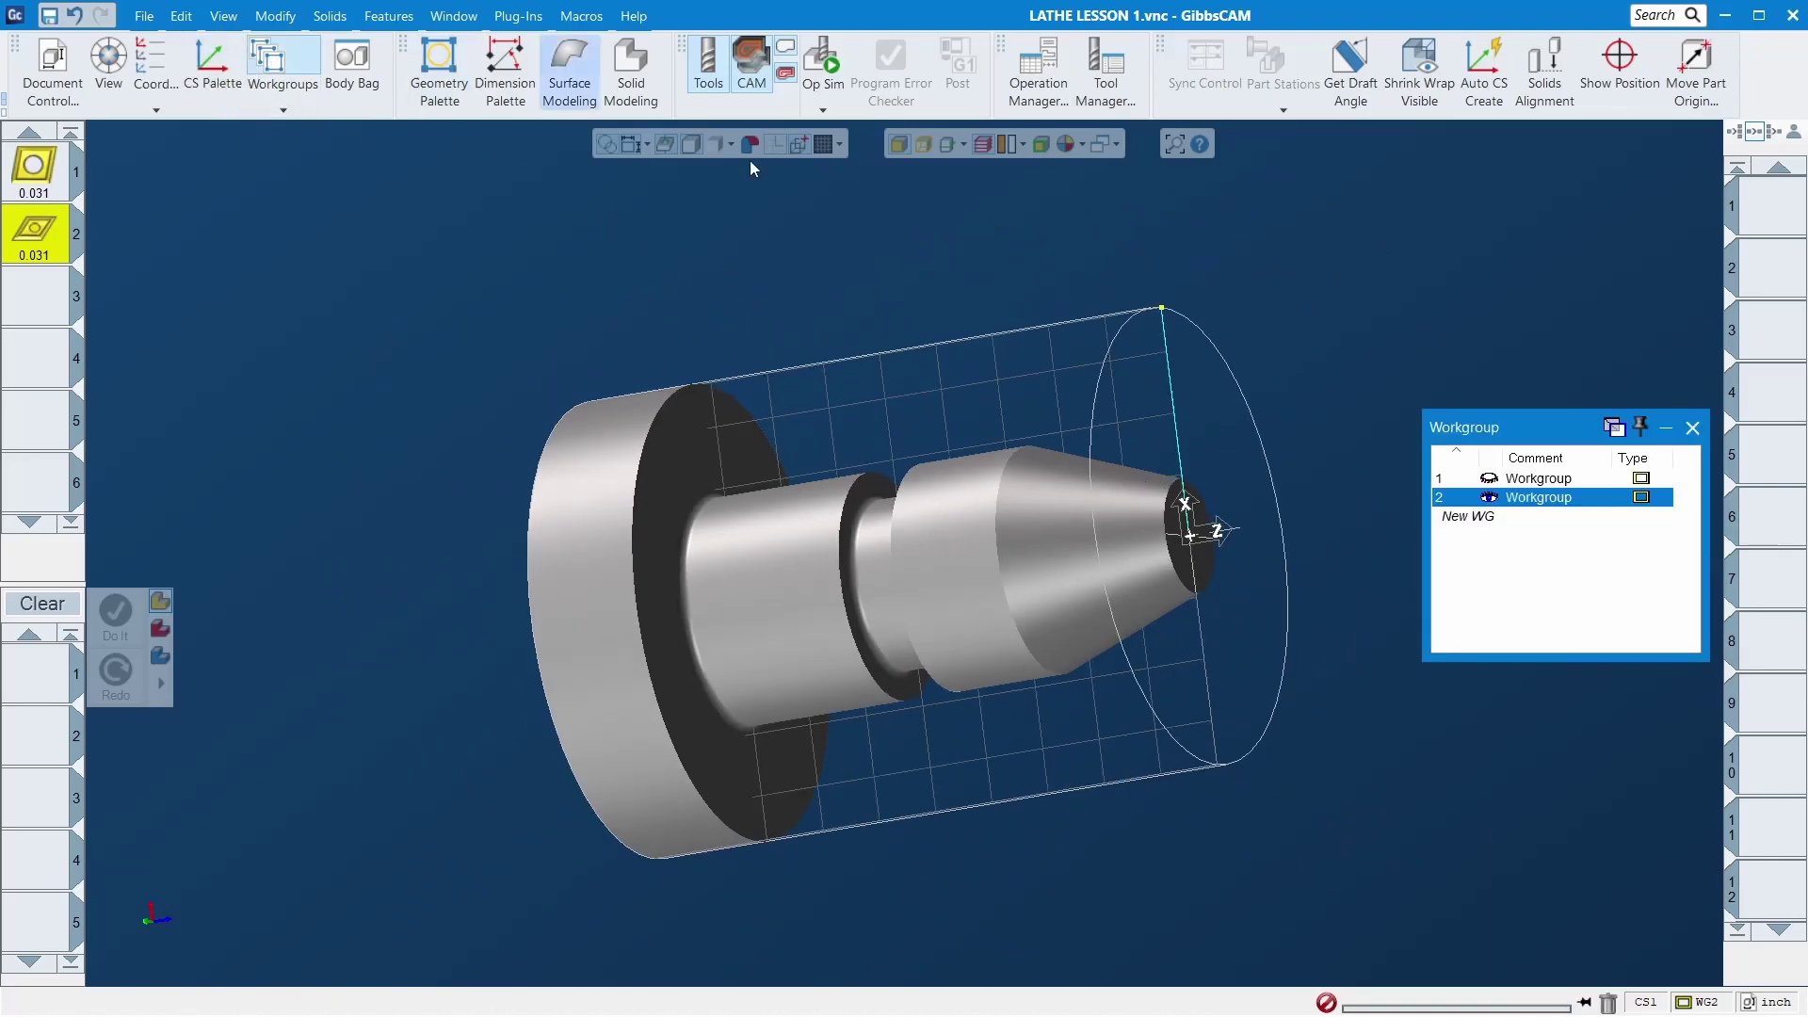
click(1556, 480)
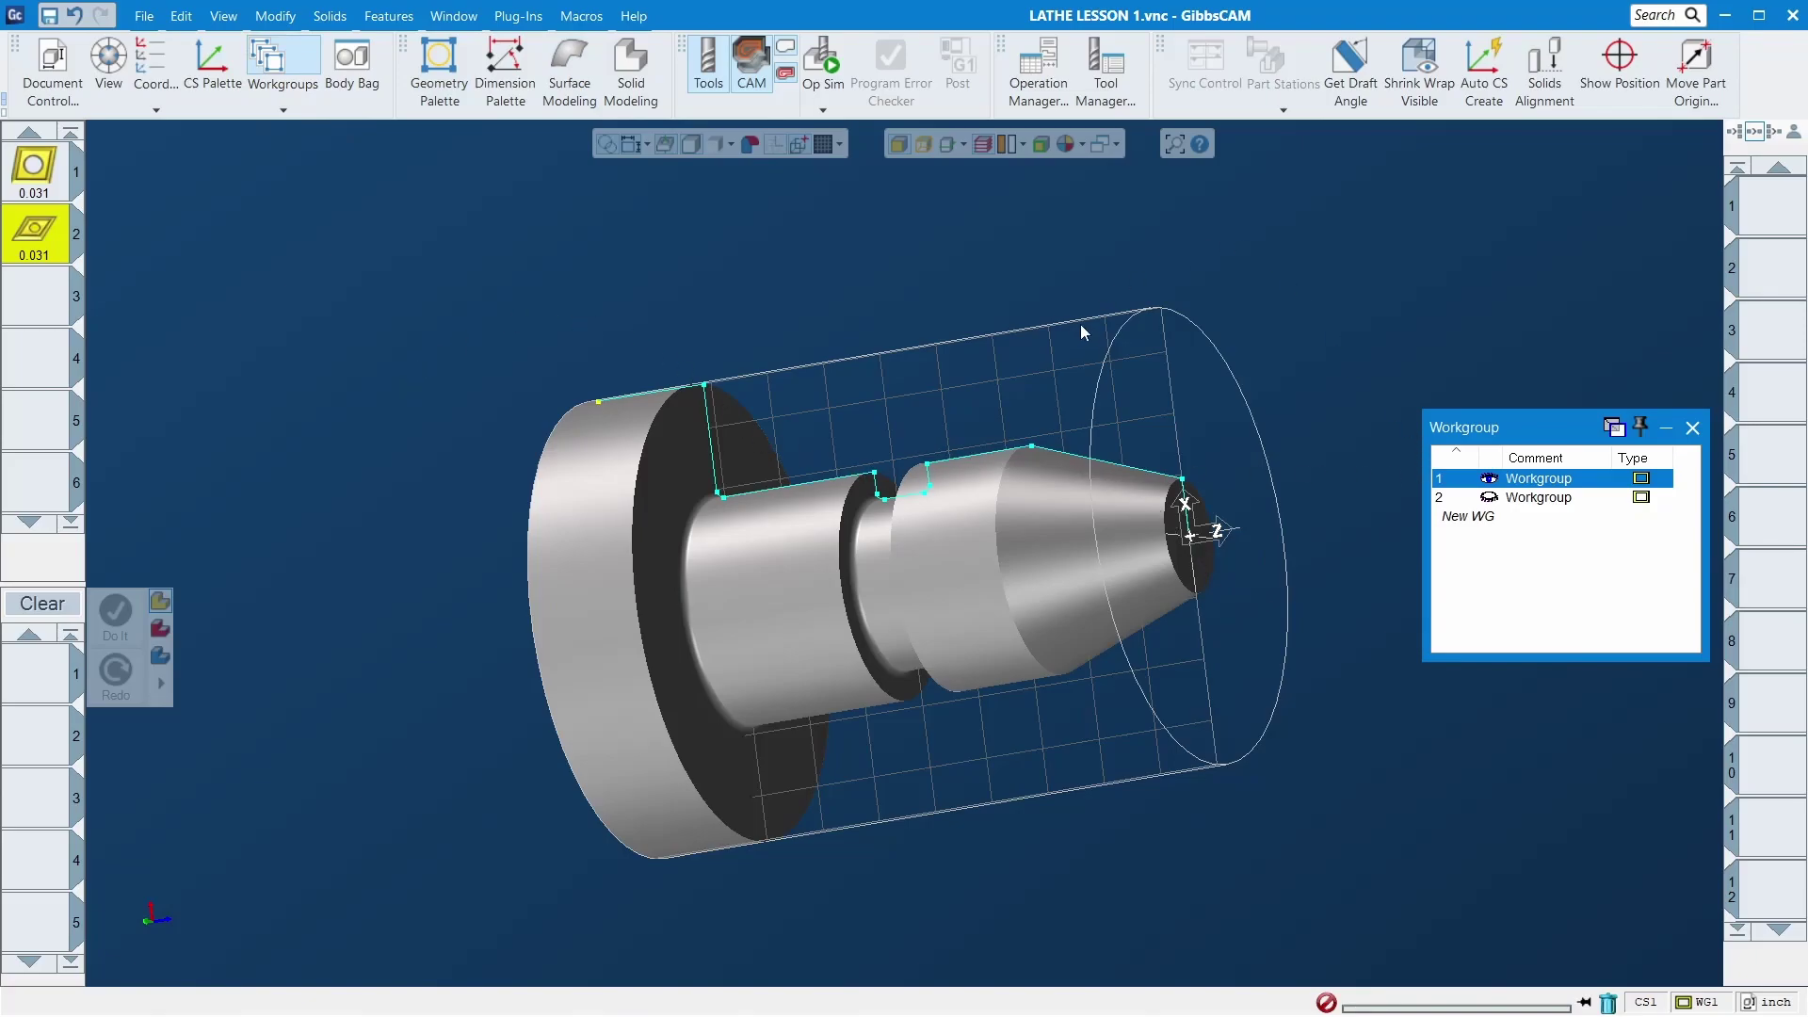
middle_drag(902, 439, 952, 450)
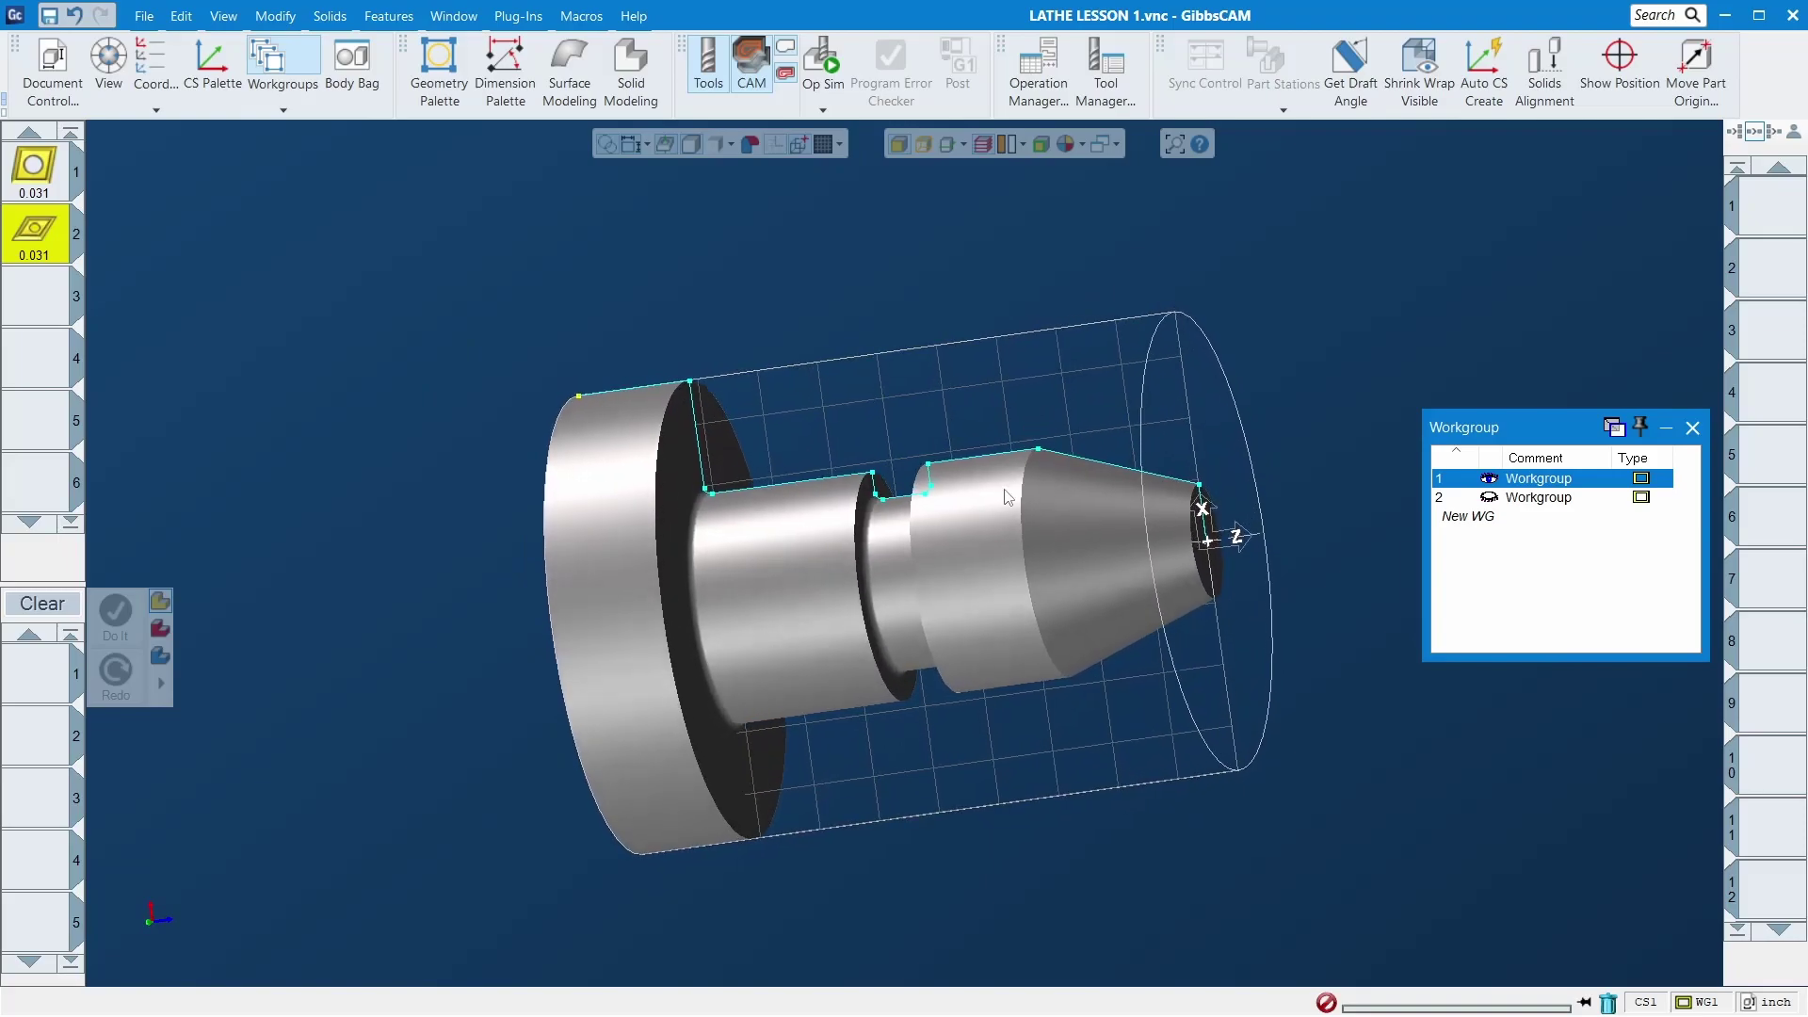
click(1563, 499)
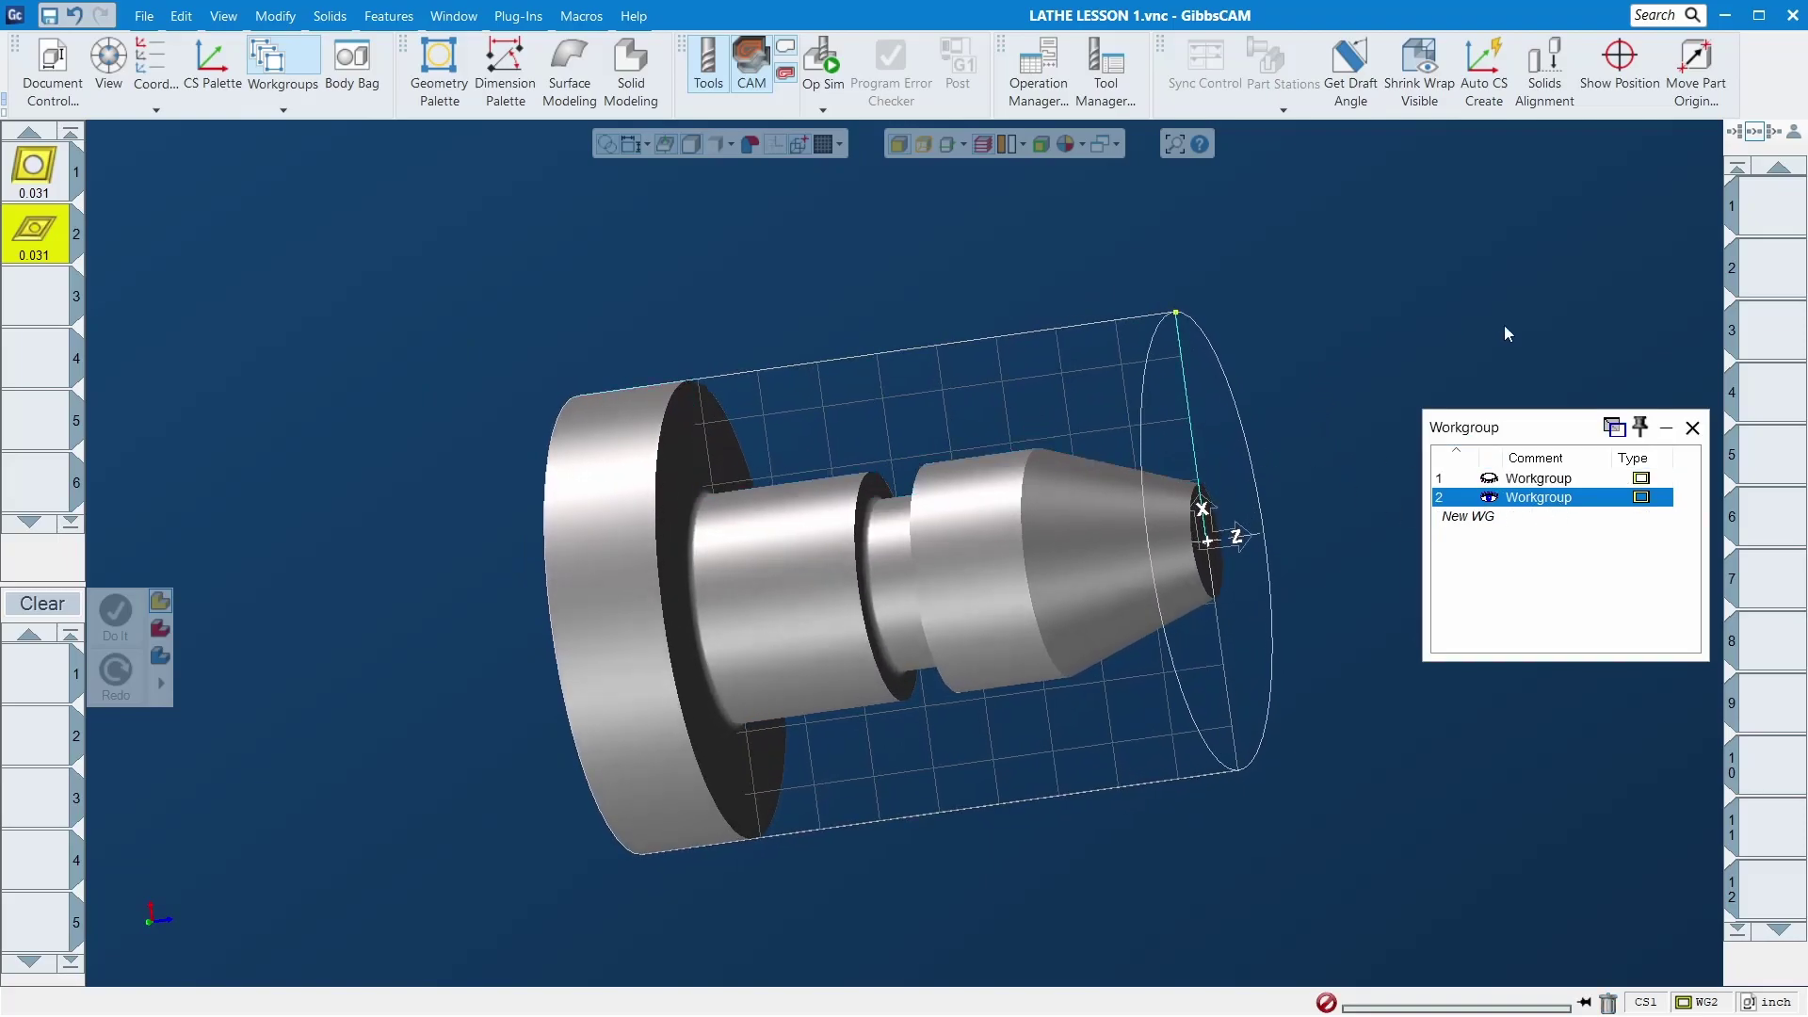
click(1691, 427)
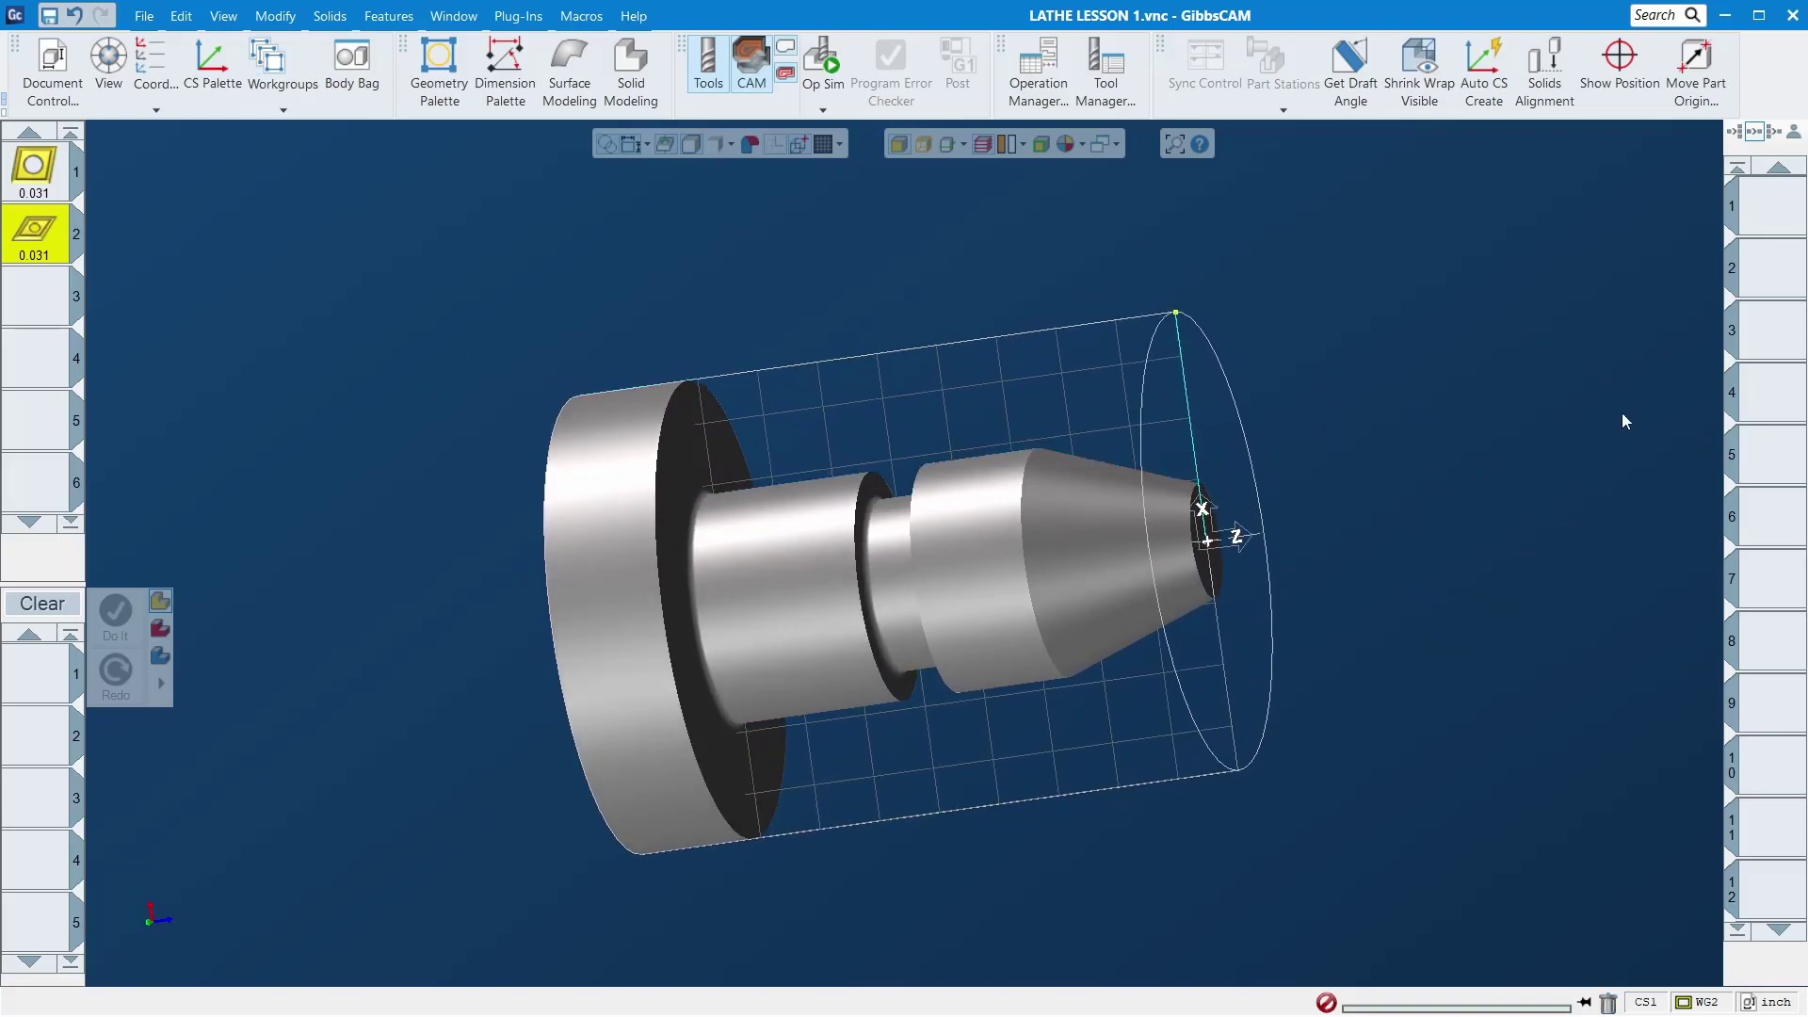
Step: Check the outer end point of the front face line, view workgroup 1 again and return to workgroup 2
click(1177, 313)
click(269, 64)
click(1486, 482)
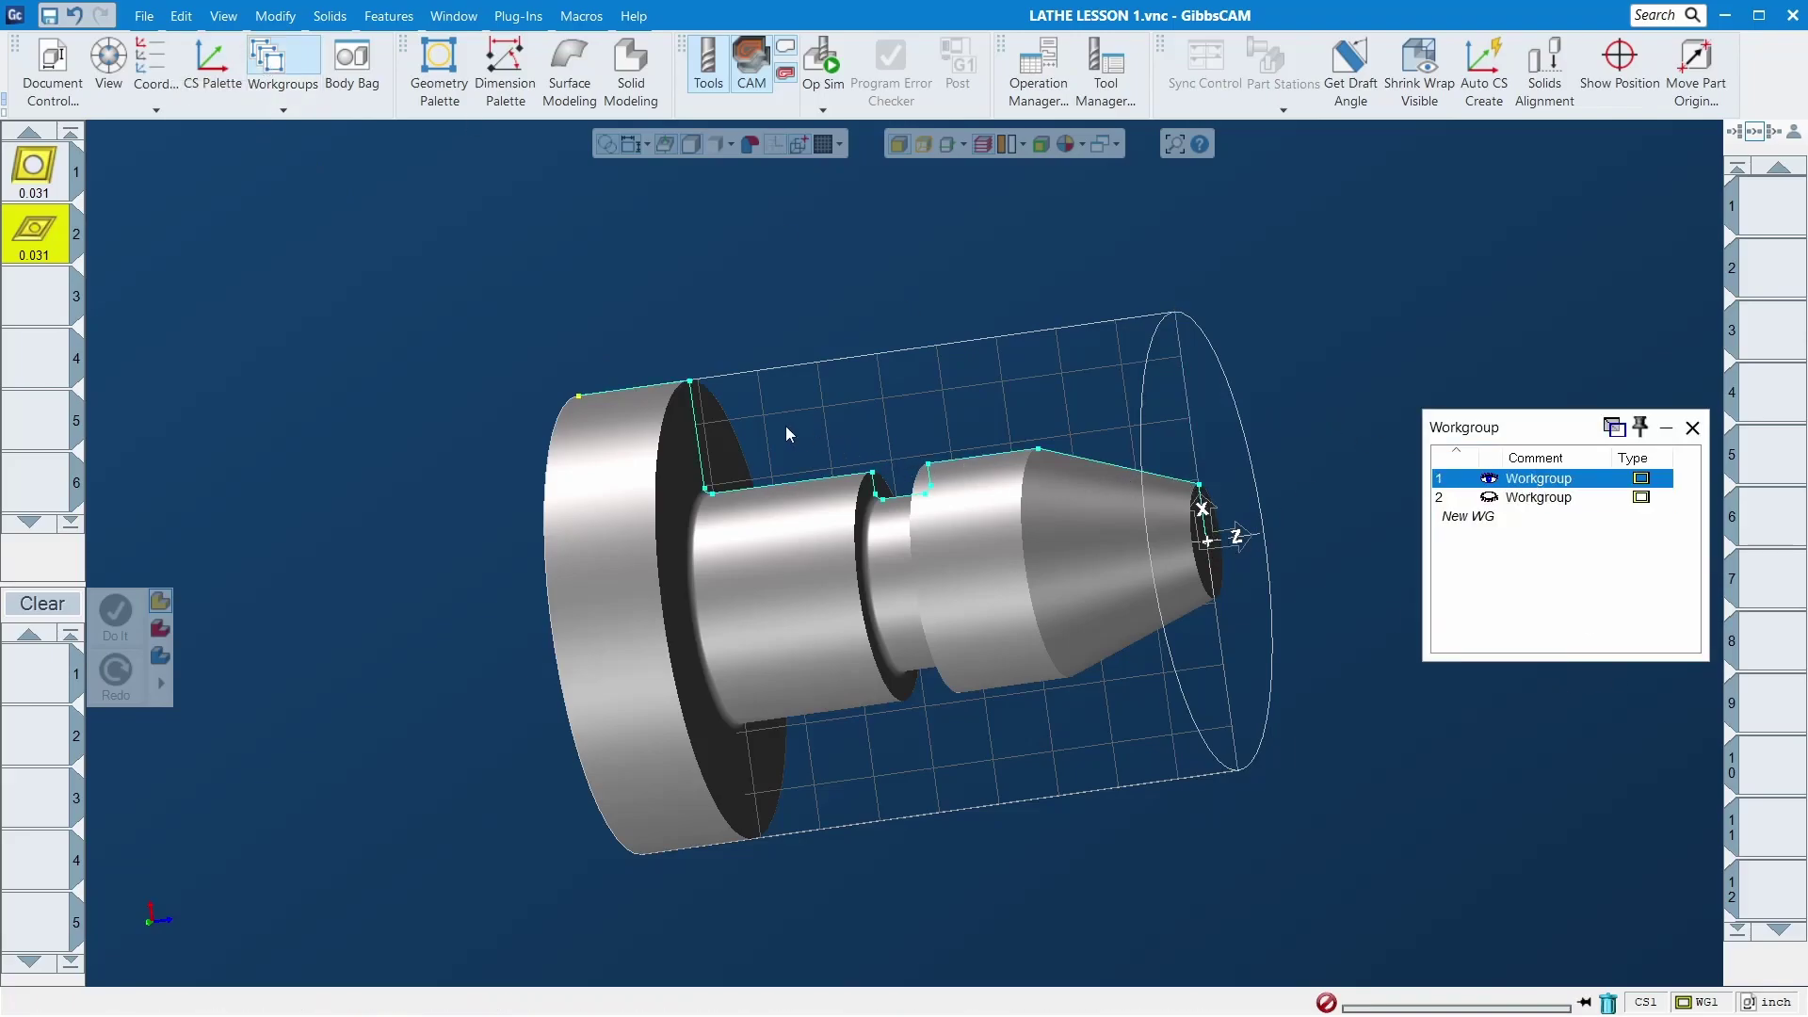
click(1564, 497)
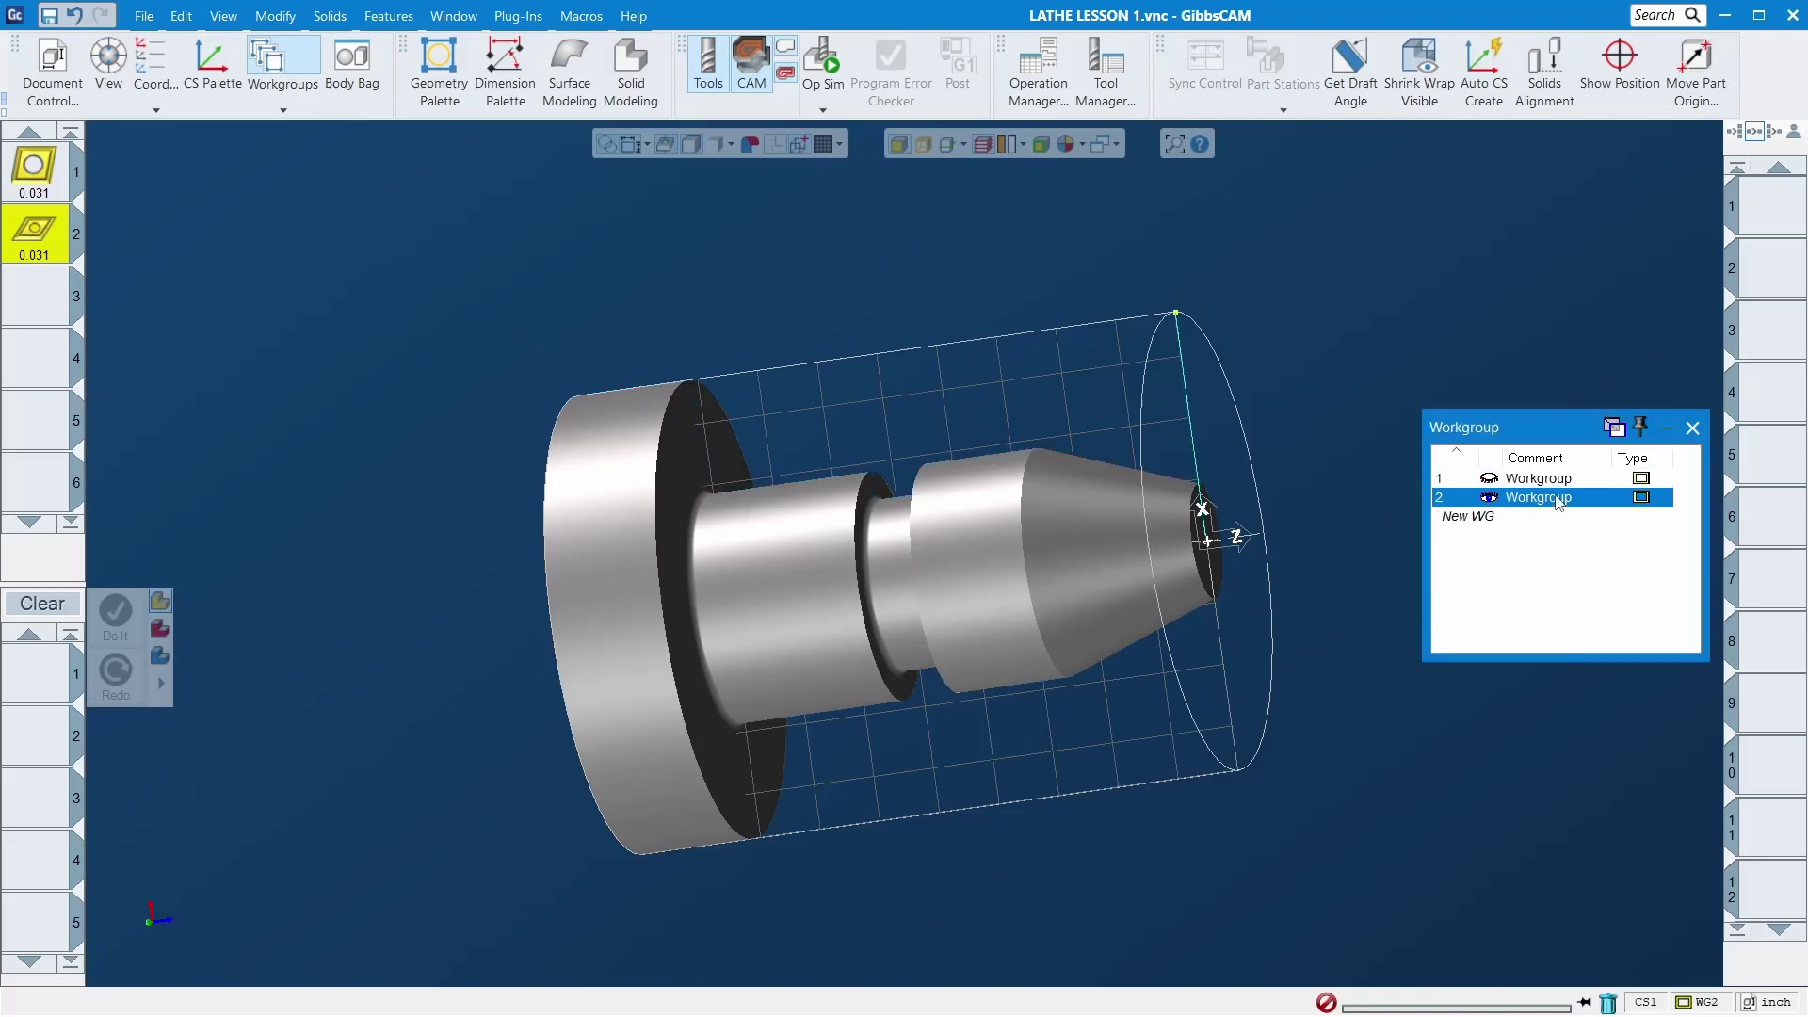
click(1693, 428)
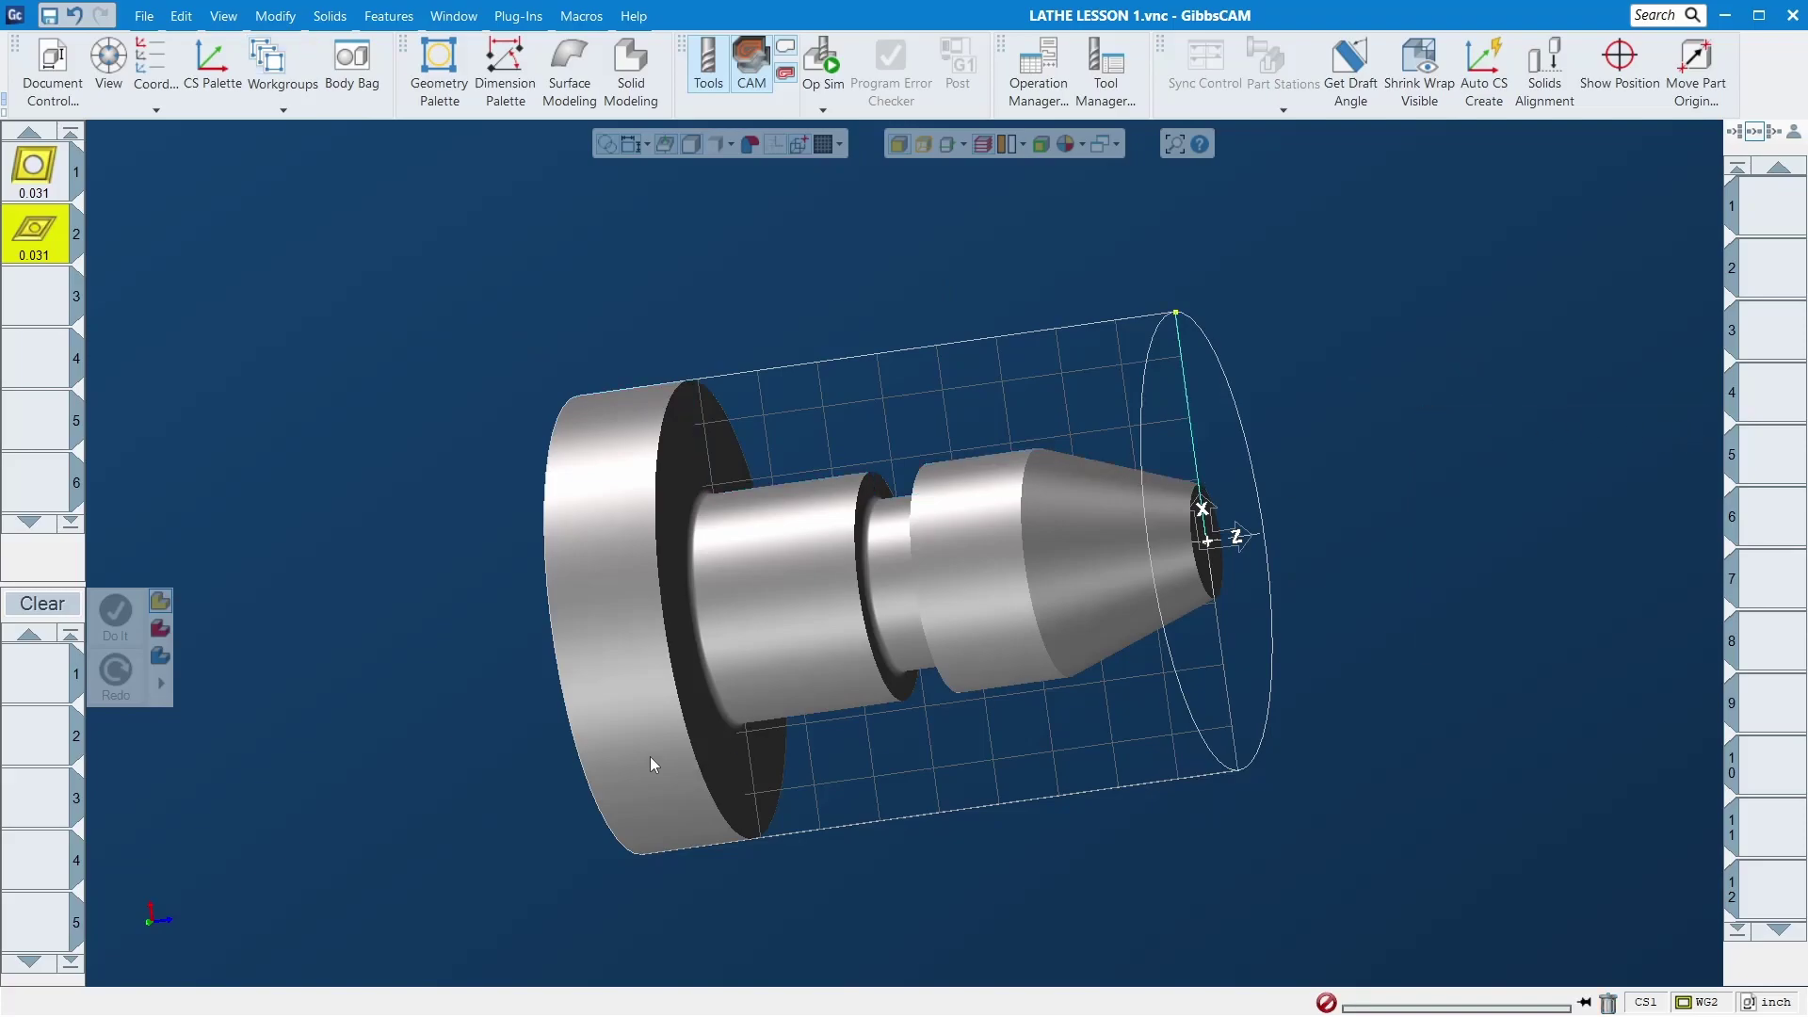
Step: Start a contour process with turning tool 1 and set its surface speed to 500 SFPM
drag(34, 174, 47, 688)
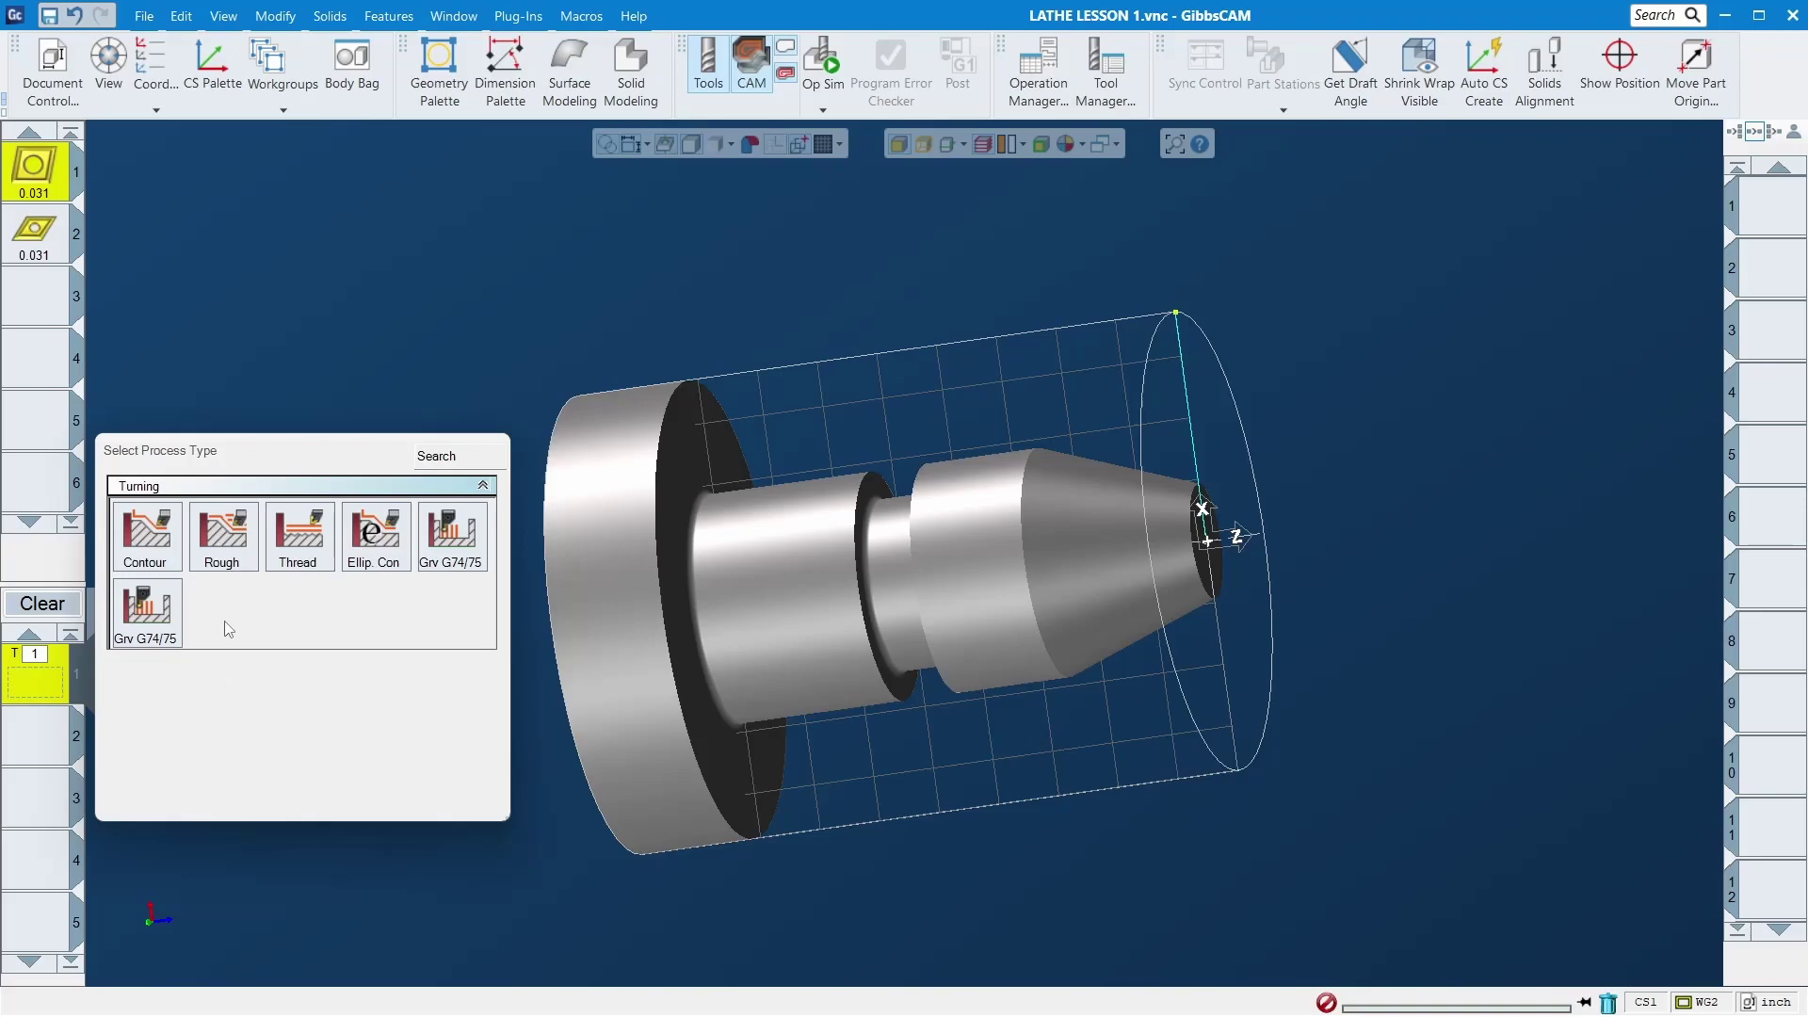
click(151, 535)
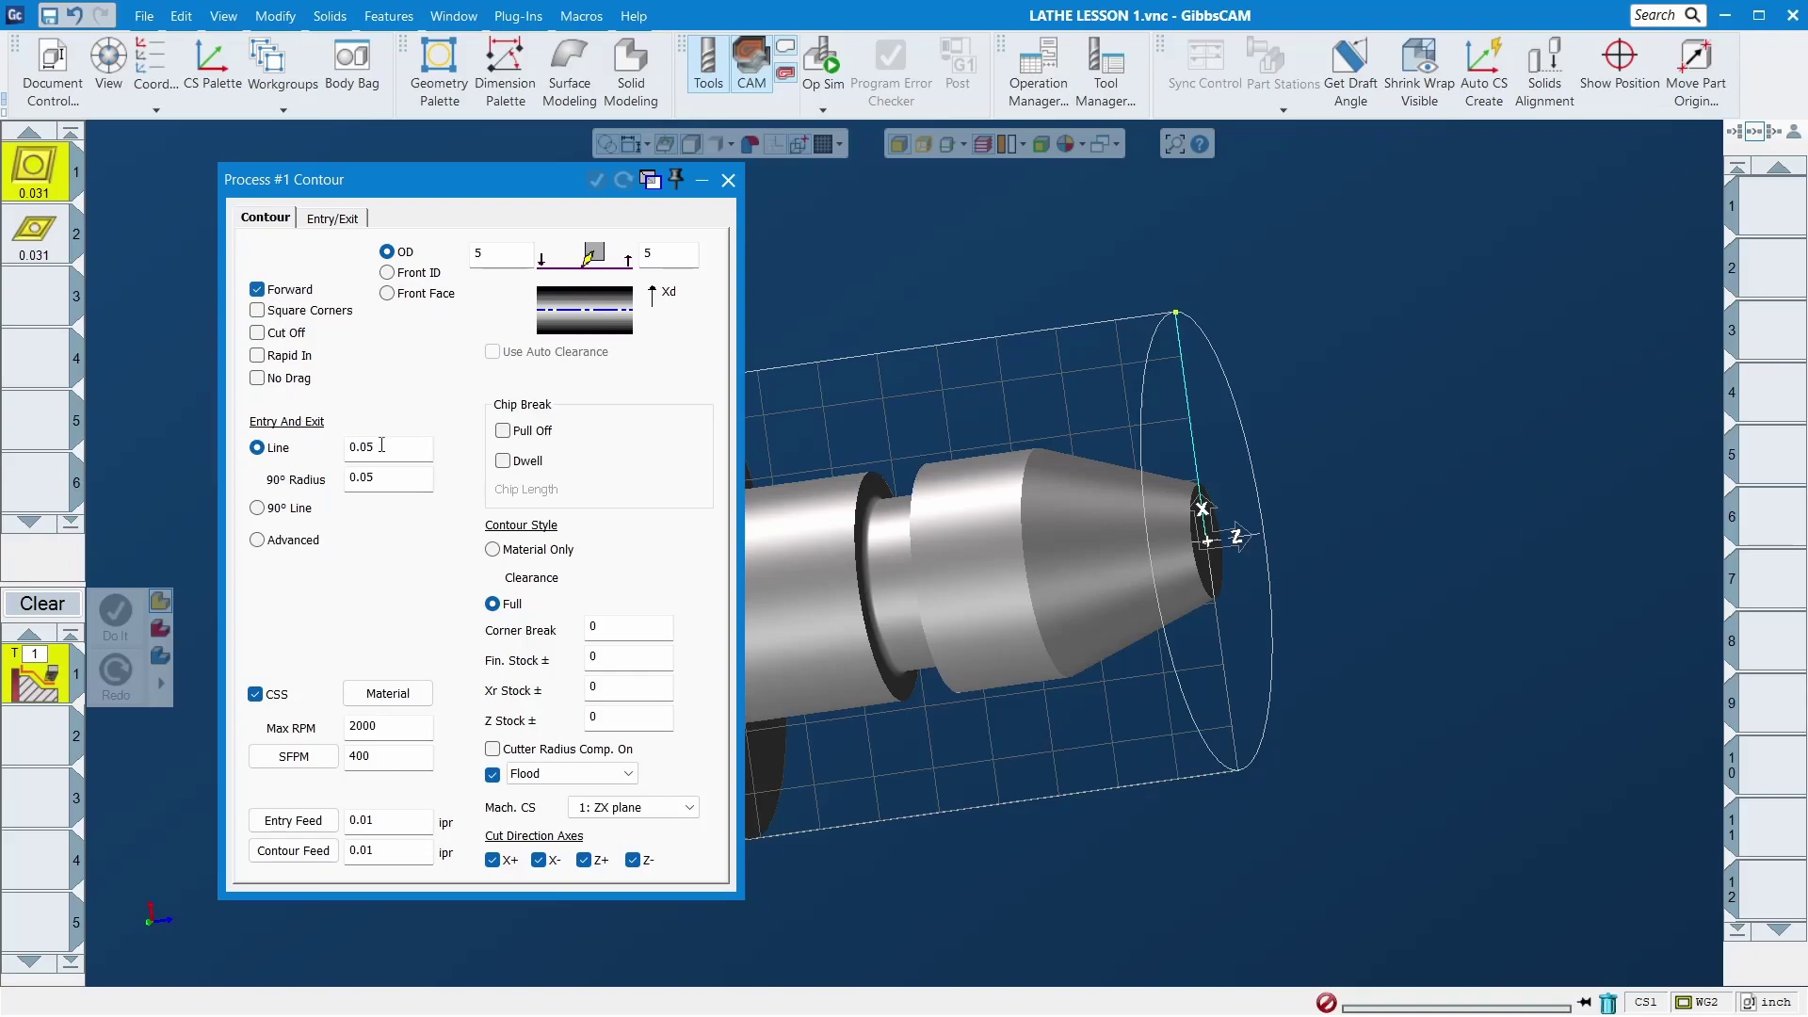
double_click(366, 725)
click(372, 755)
text(5)
key(Tab)
key(Tab)
key(Tab)
key(Tab)
Step: Check the contour's entry clearance against the clearance values in the document settings
click(496, 252)
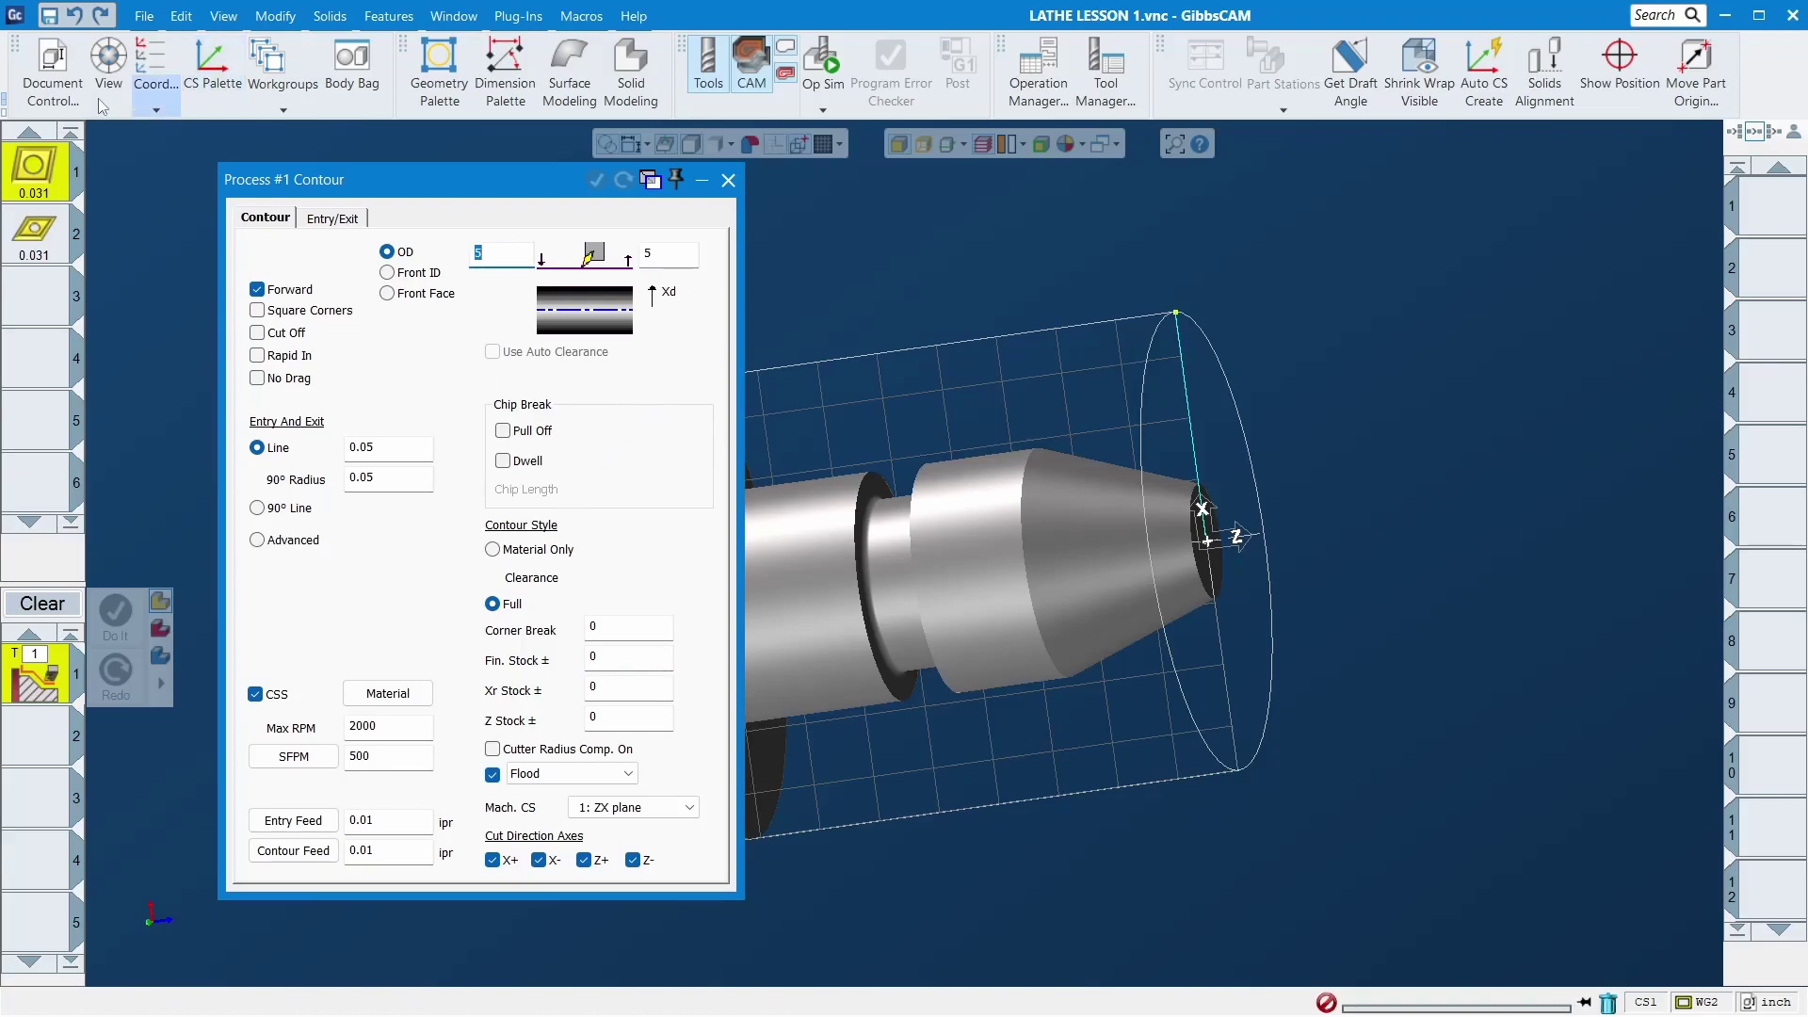
click(53, 68)
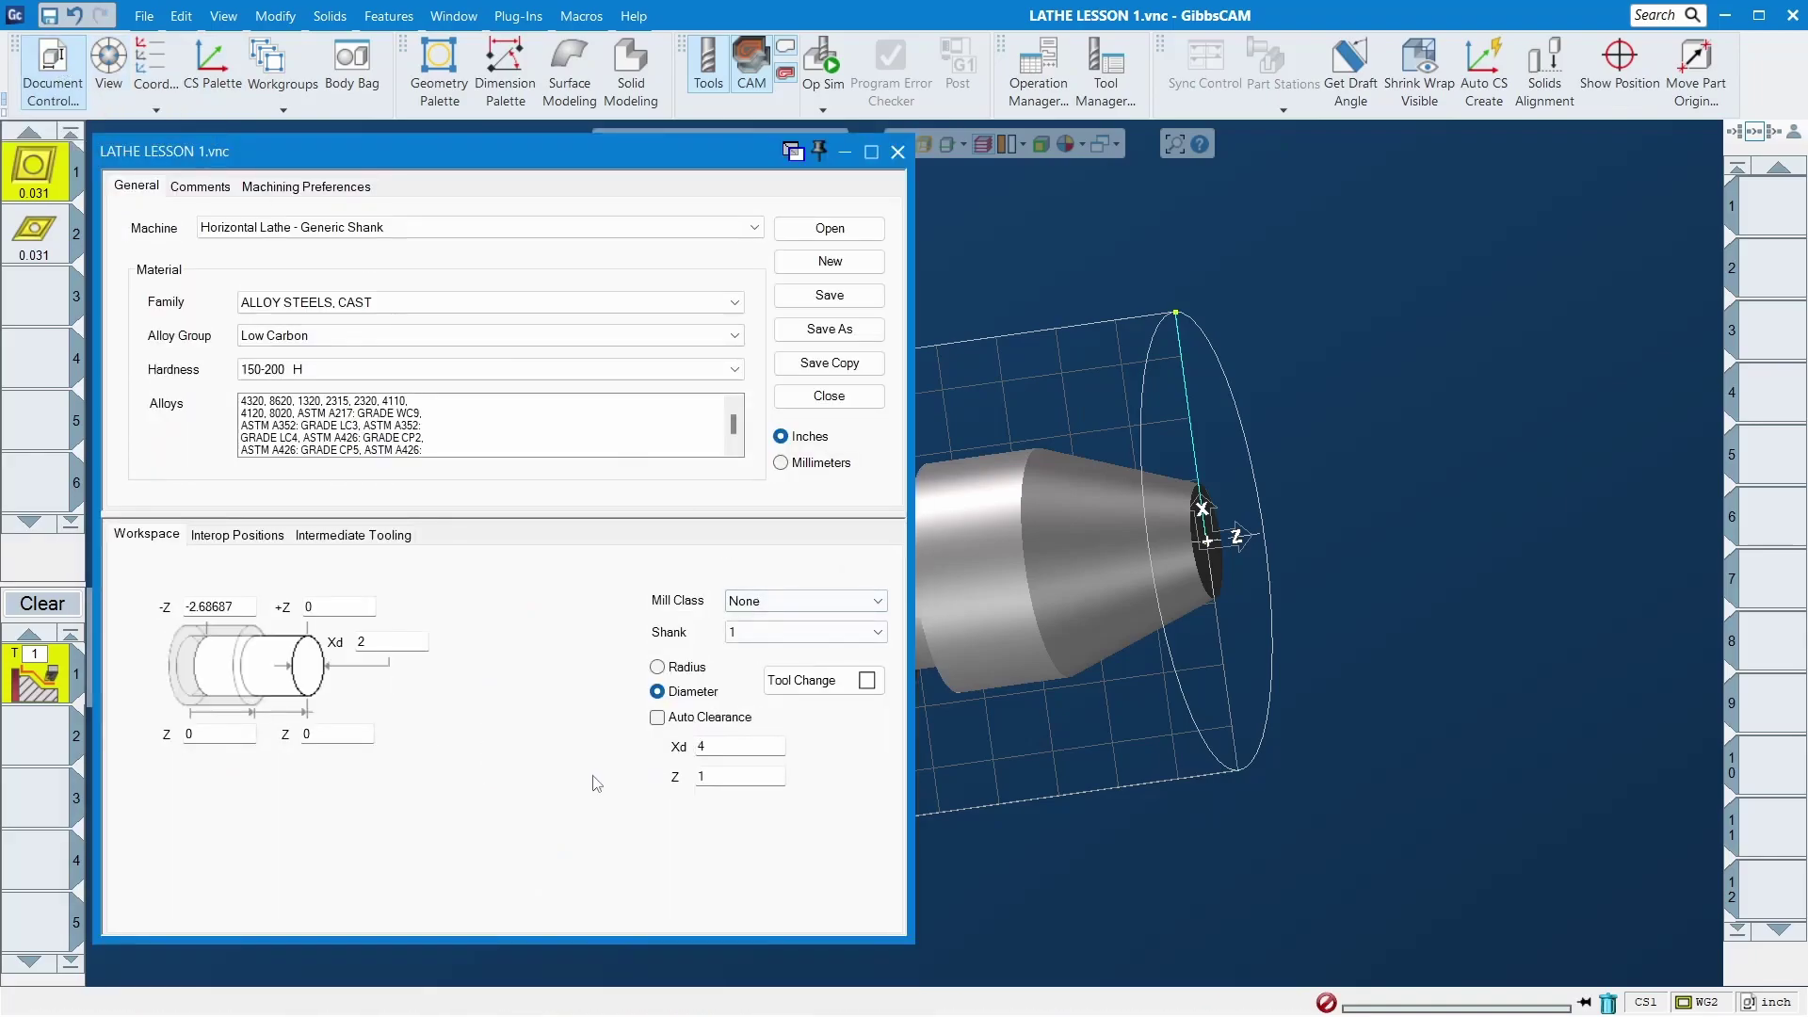
click(898, 152)
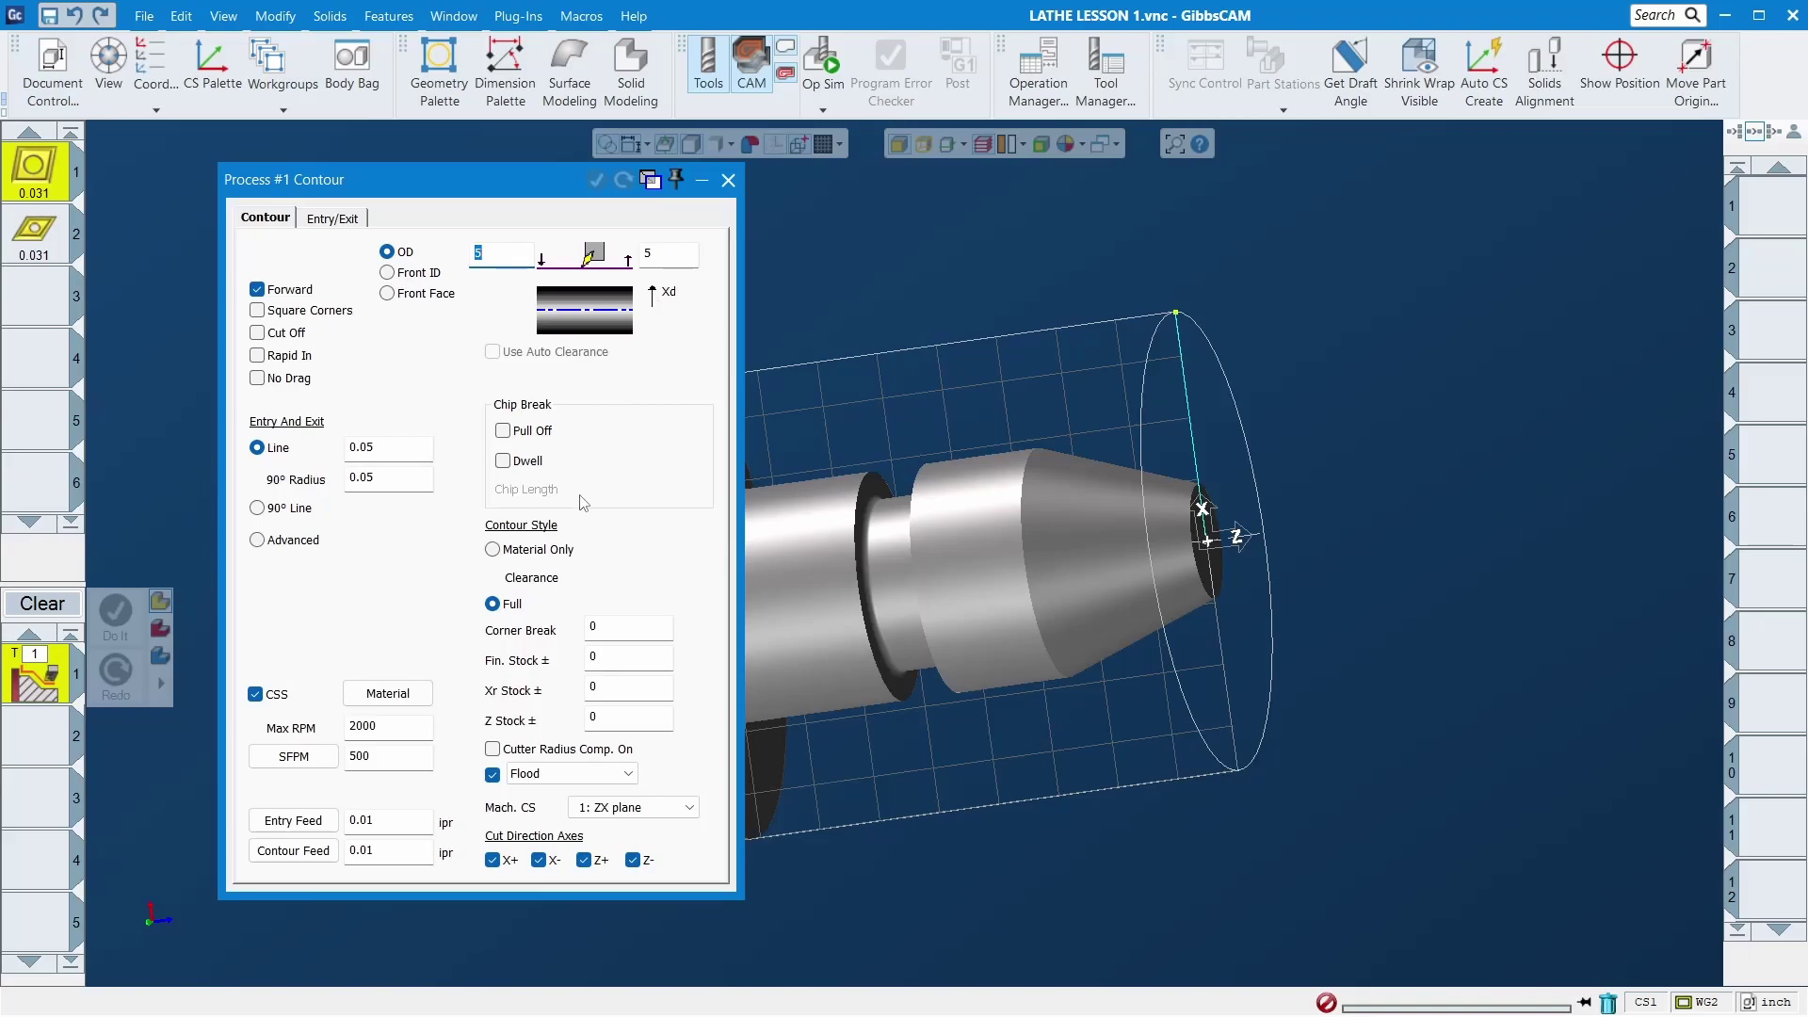
Step: Set the contour's Z stock to 0.01, select the front face line at its outer end and generate the facing operation
click(617, 722)
text(.01)
key(Tab)
click(1177, 315)
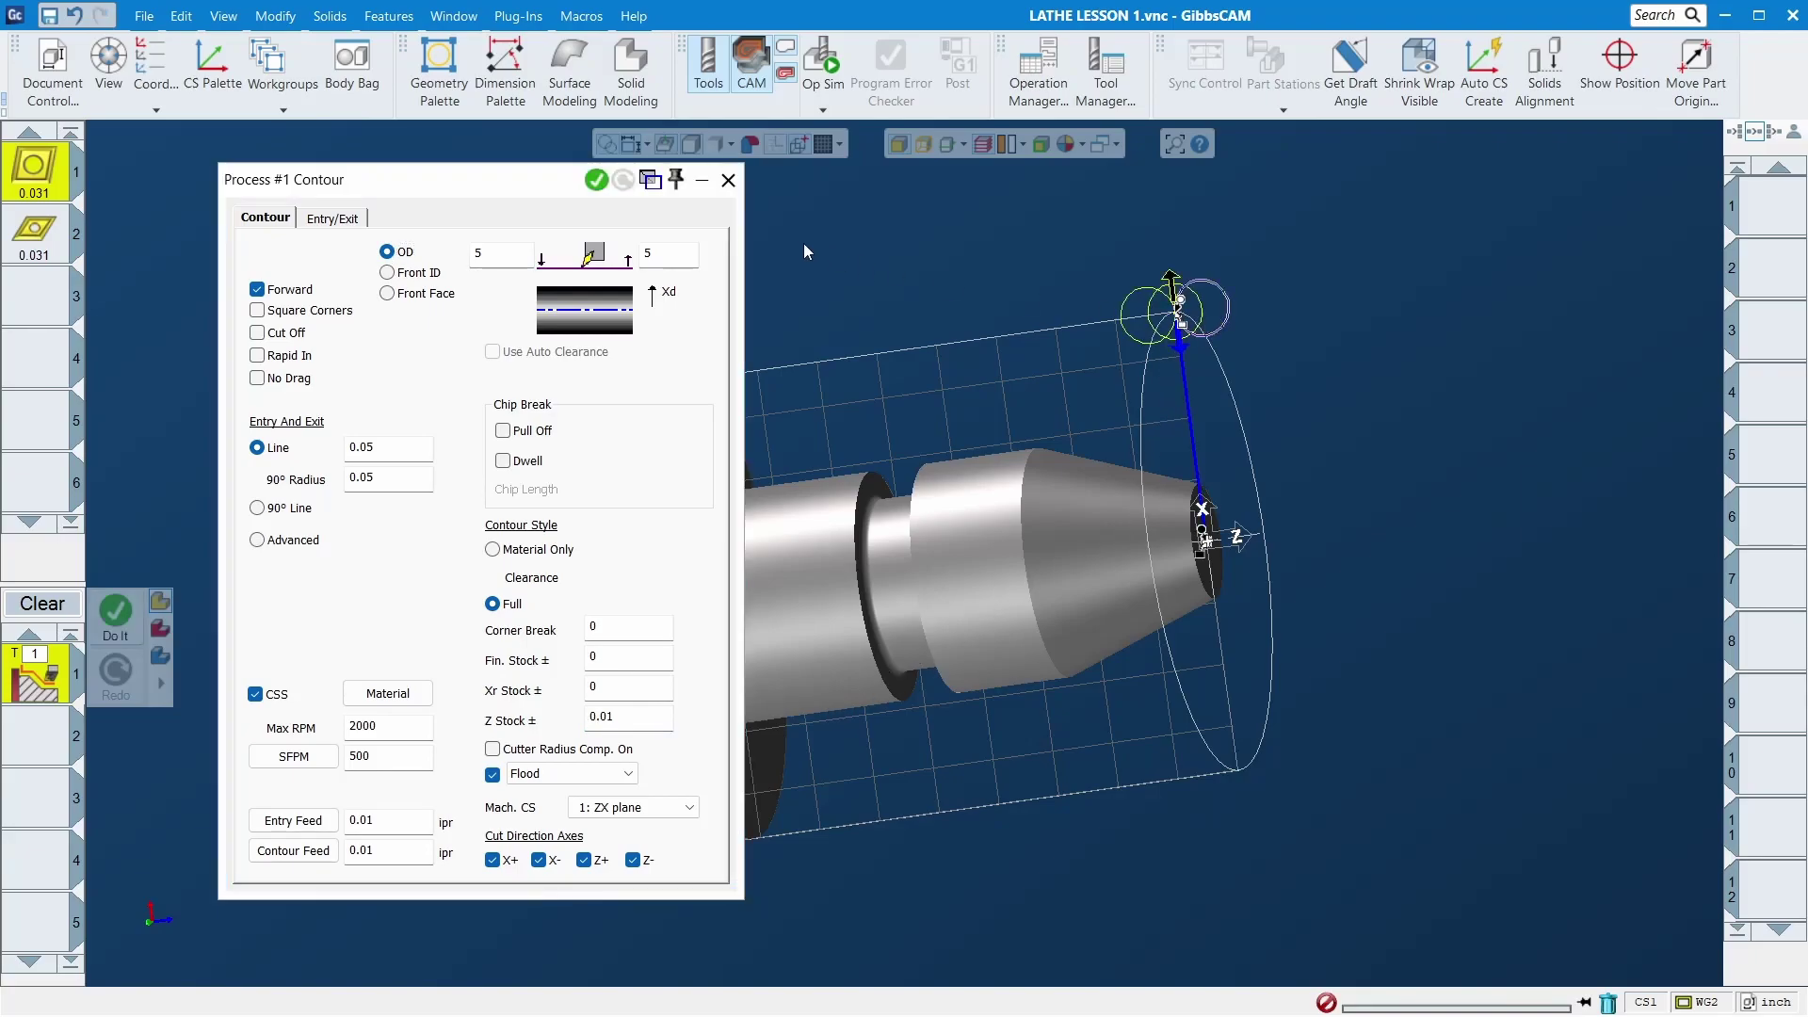
click(594, 181)
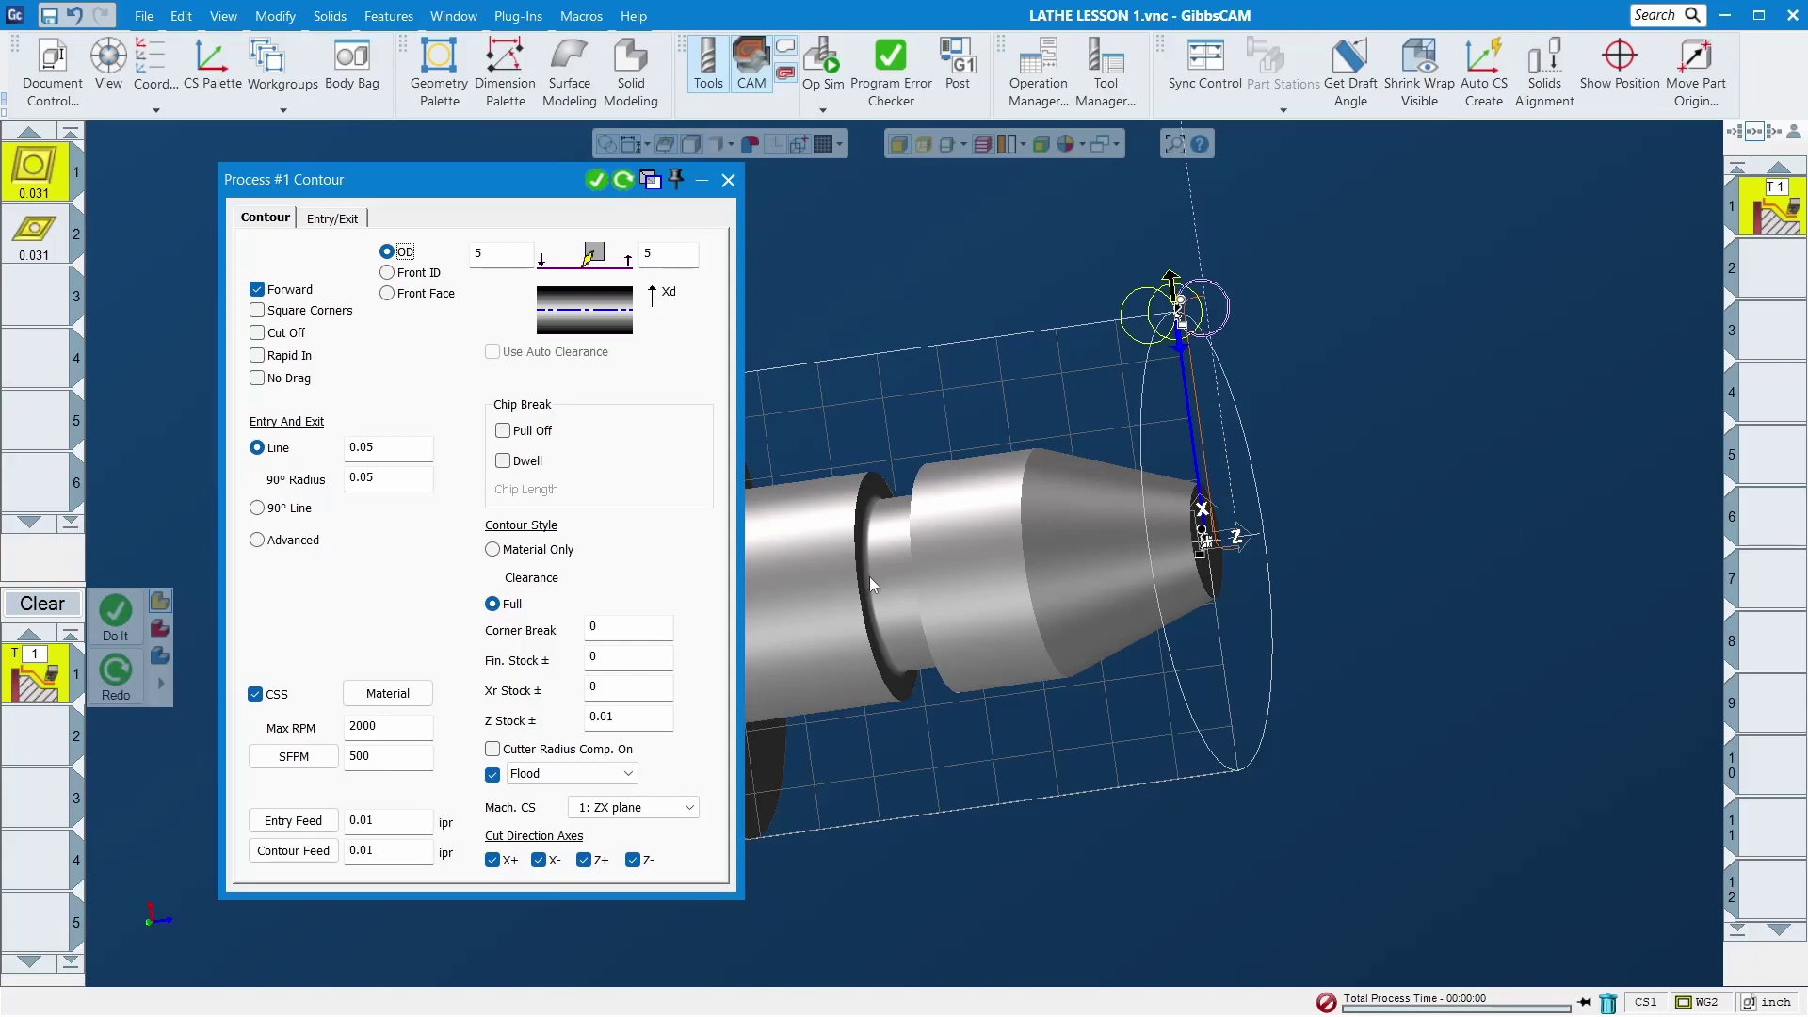
Step: Set the contour's entry and exit clearance diameters to 4 and regenerate the facing toolpath
key(ctrl+1)
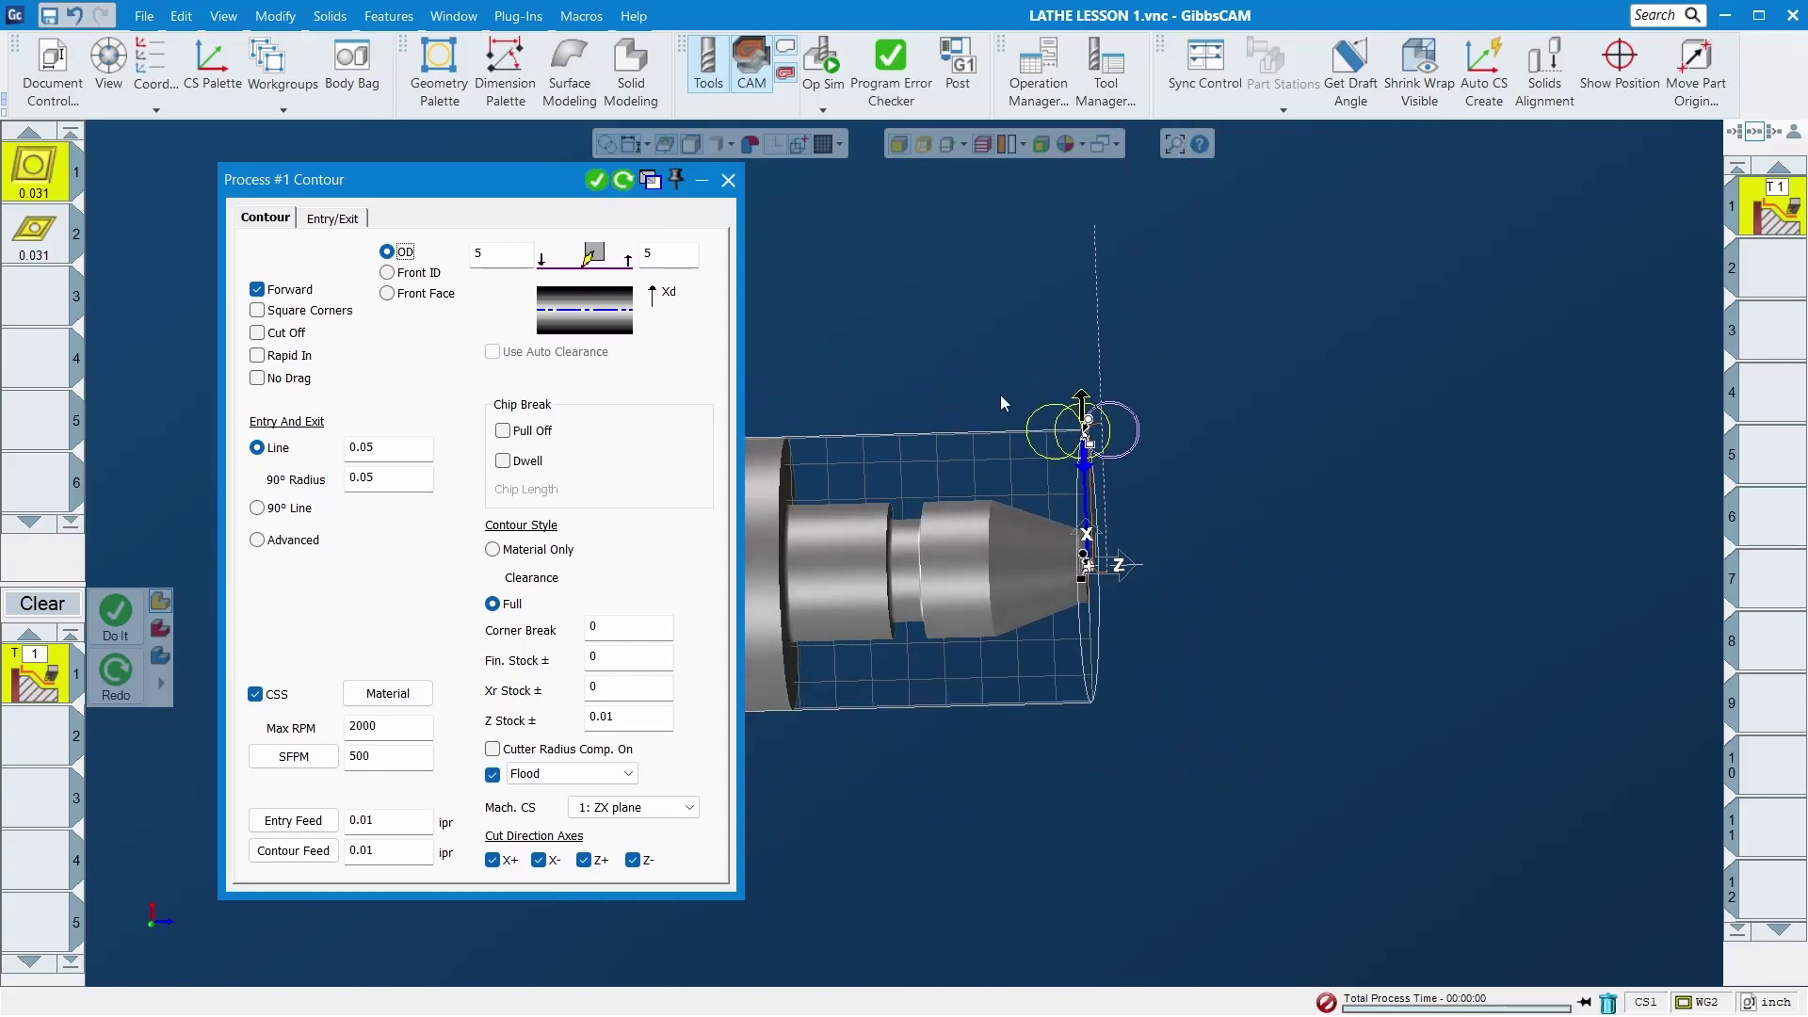
click(510, 250)
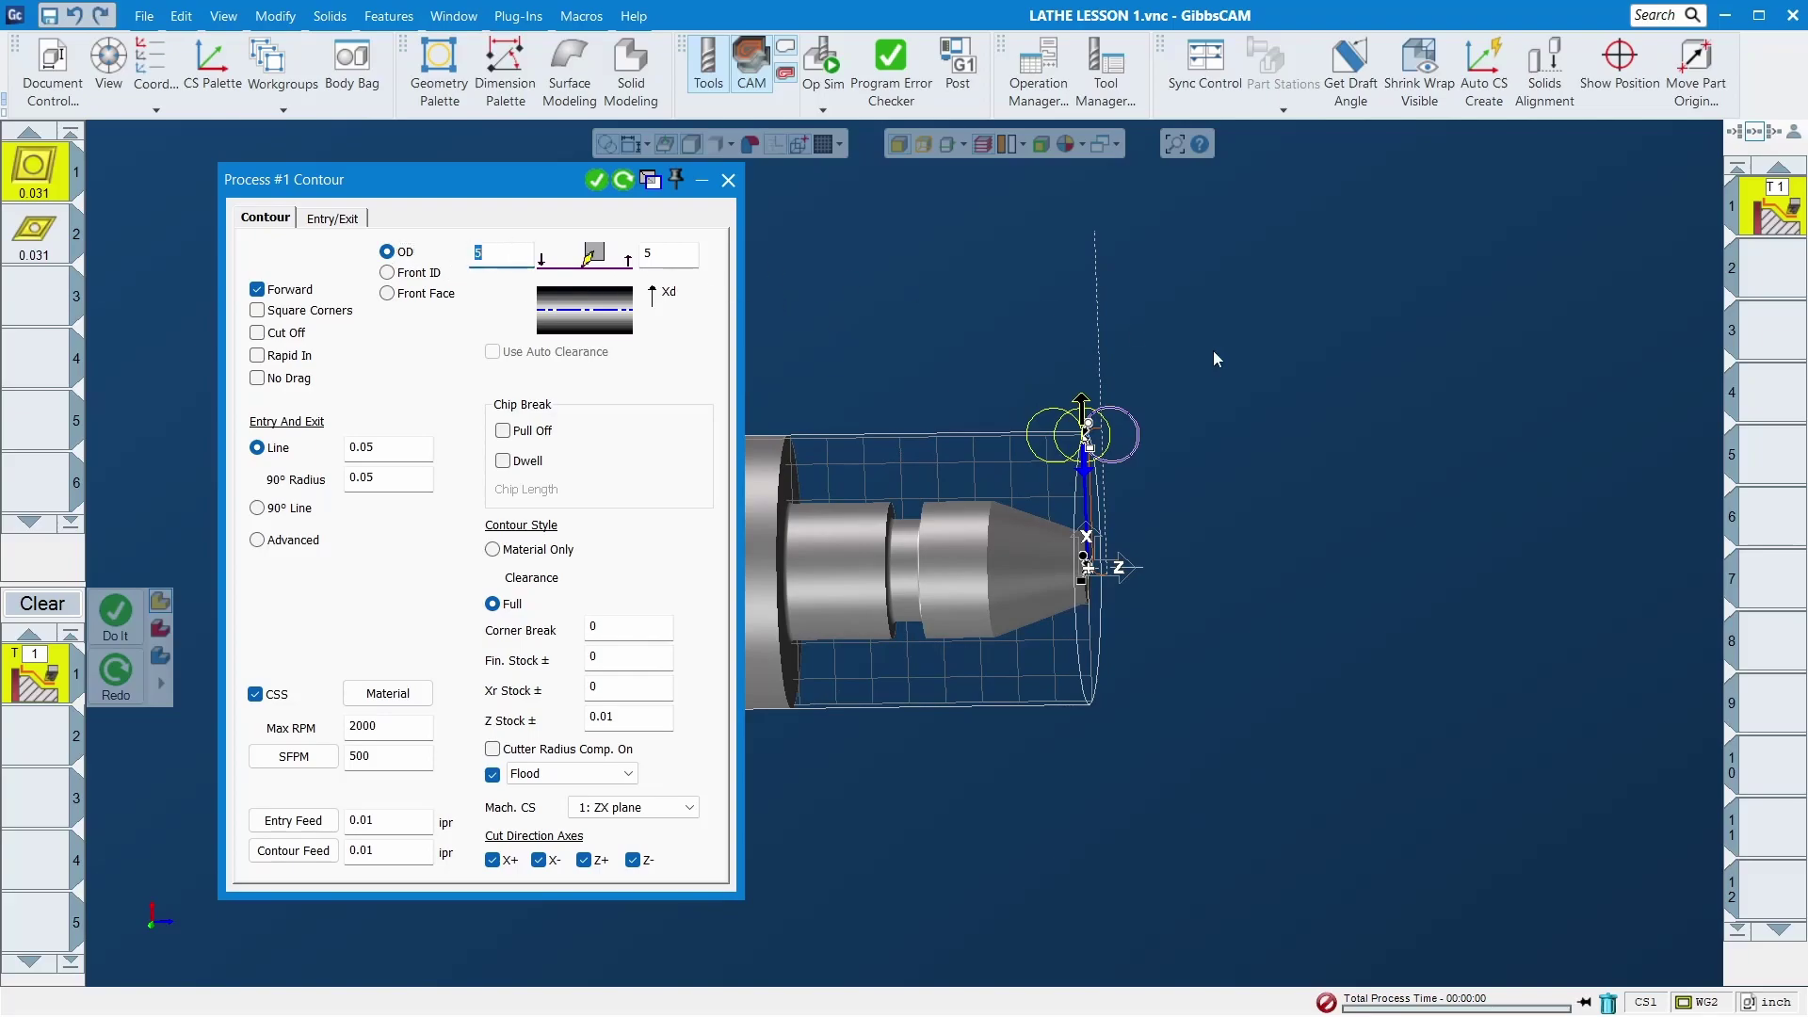
click(676, 250)
text(4)
key(Tab)
Step: Check the clearance diameter in the document settings, close the contour process and examine the facing toolpath
click(45, 73)
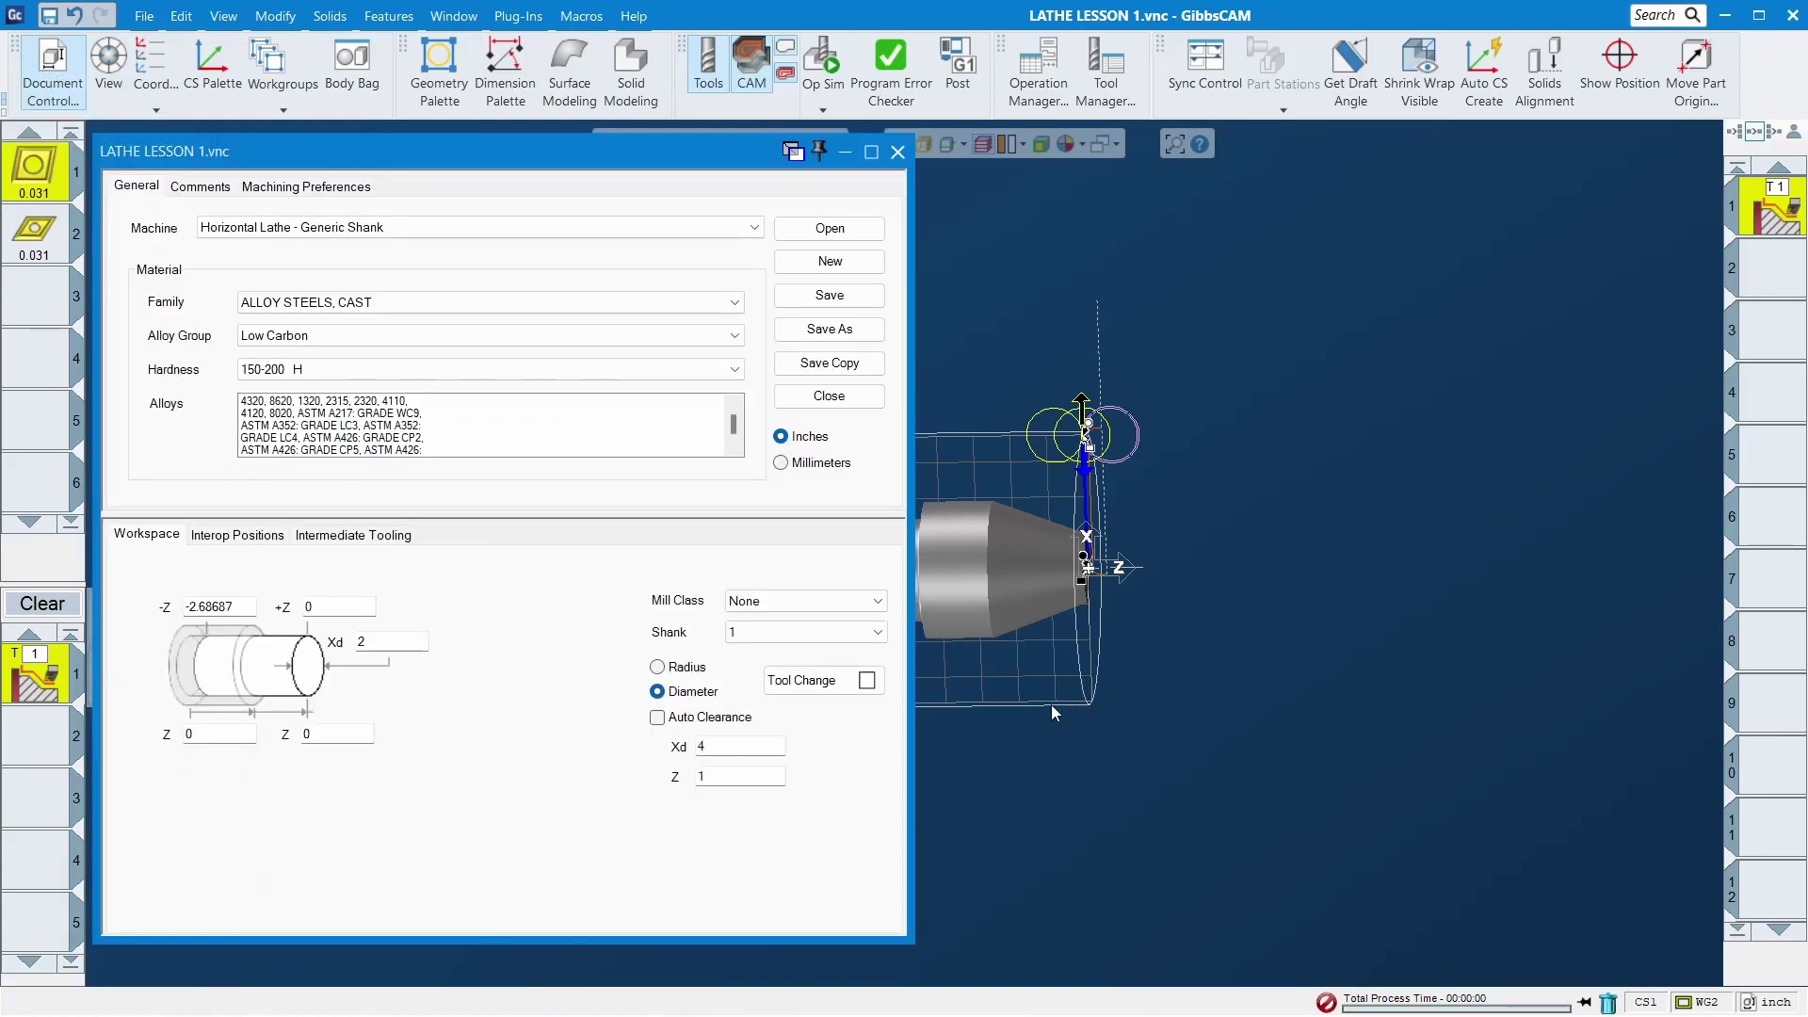
click(737, 746)
click(898, 152)
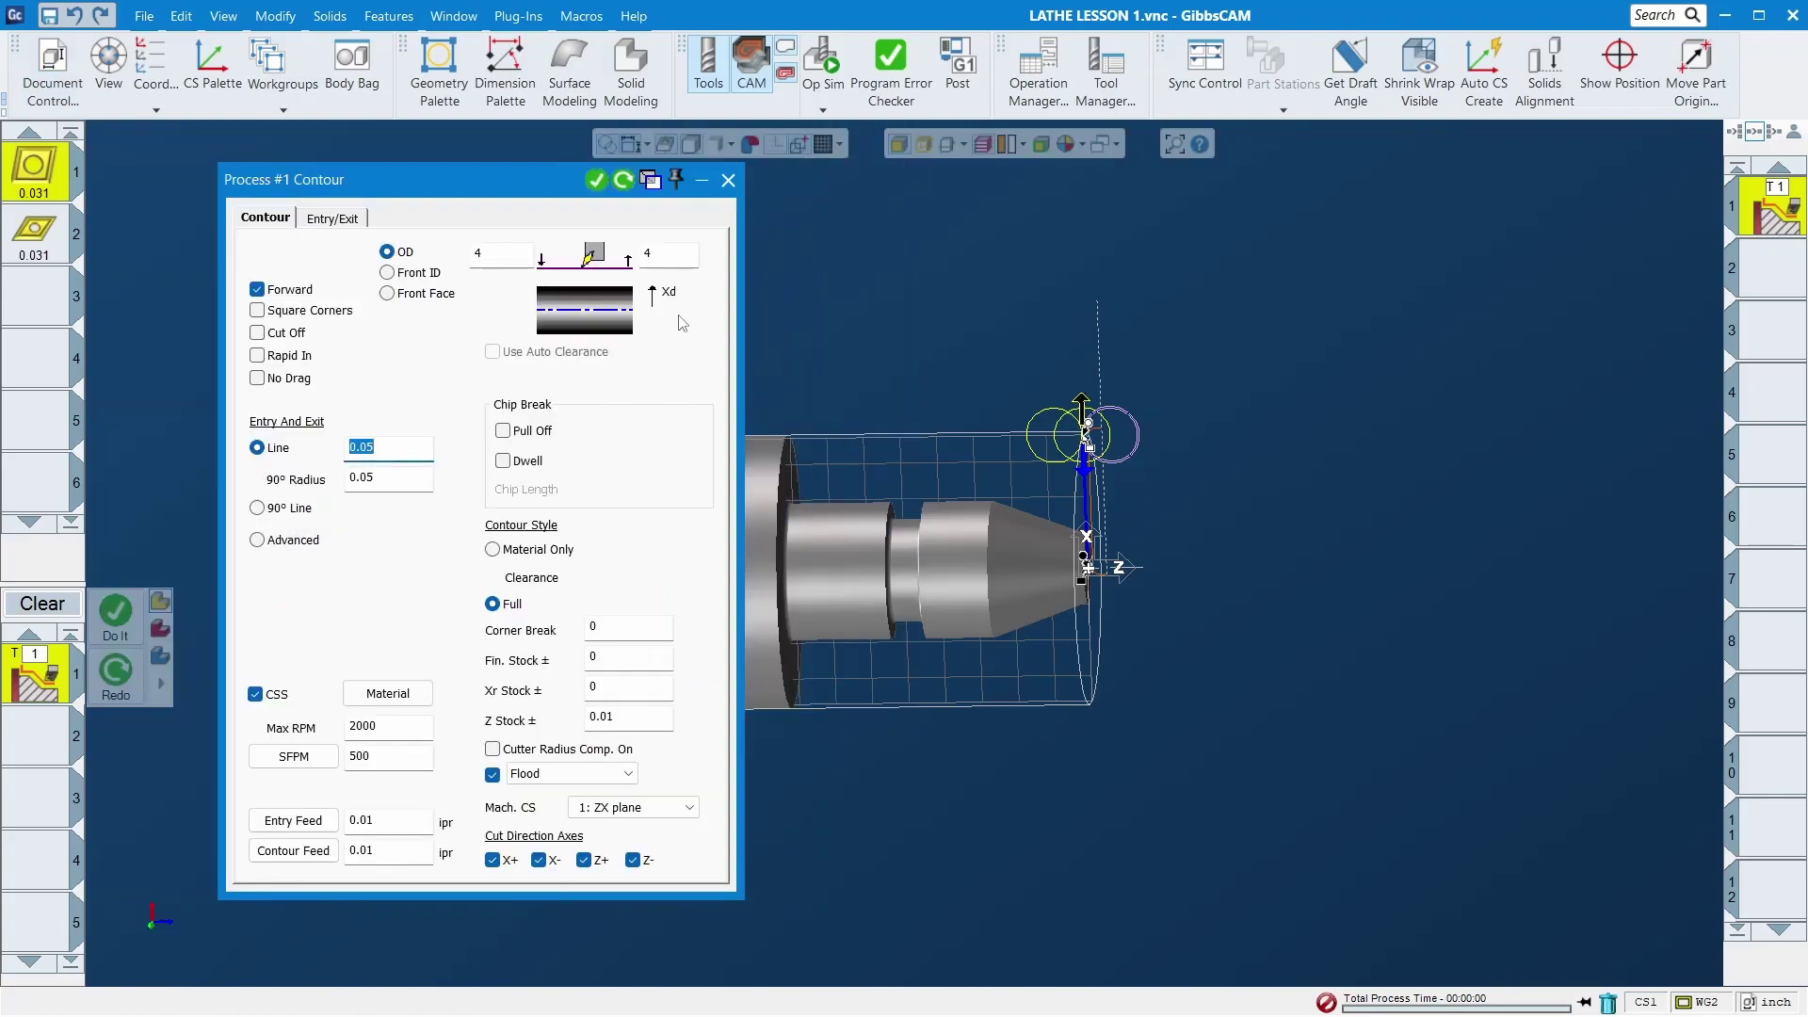
click(728, 179)
middle_drag(929, 492, 701, 468)
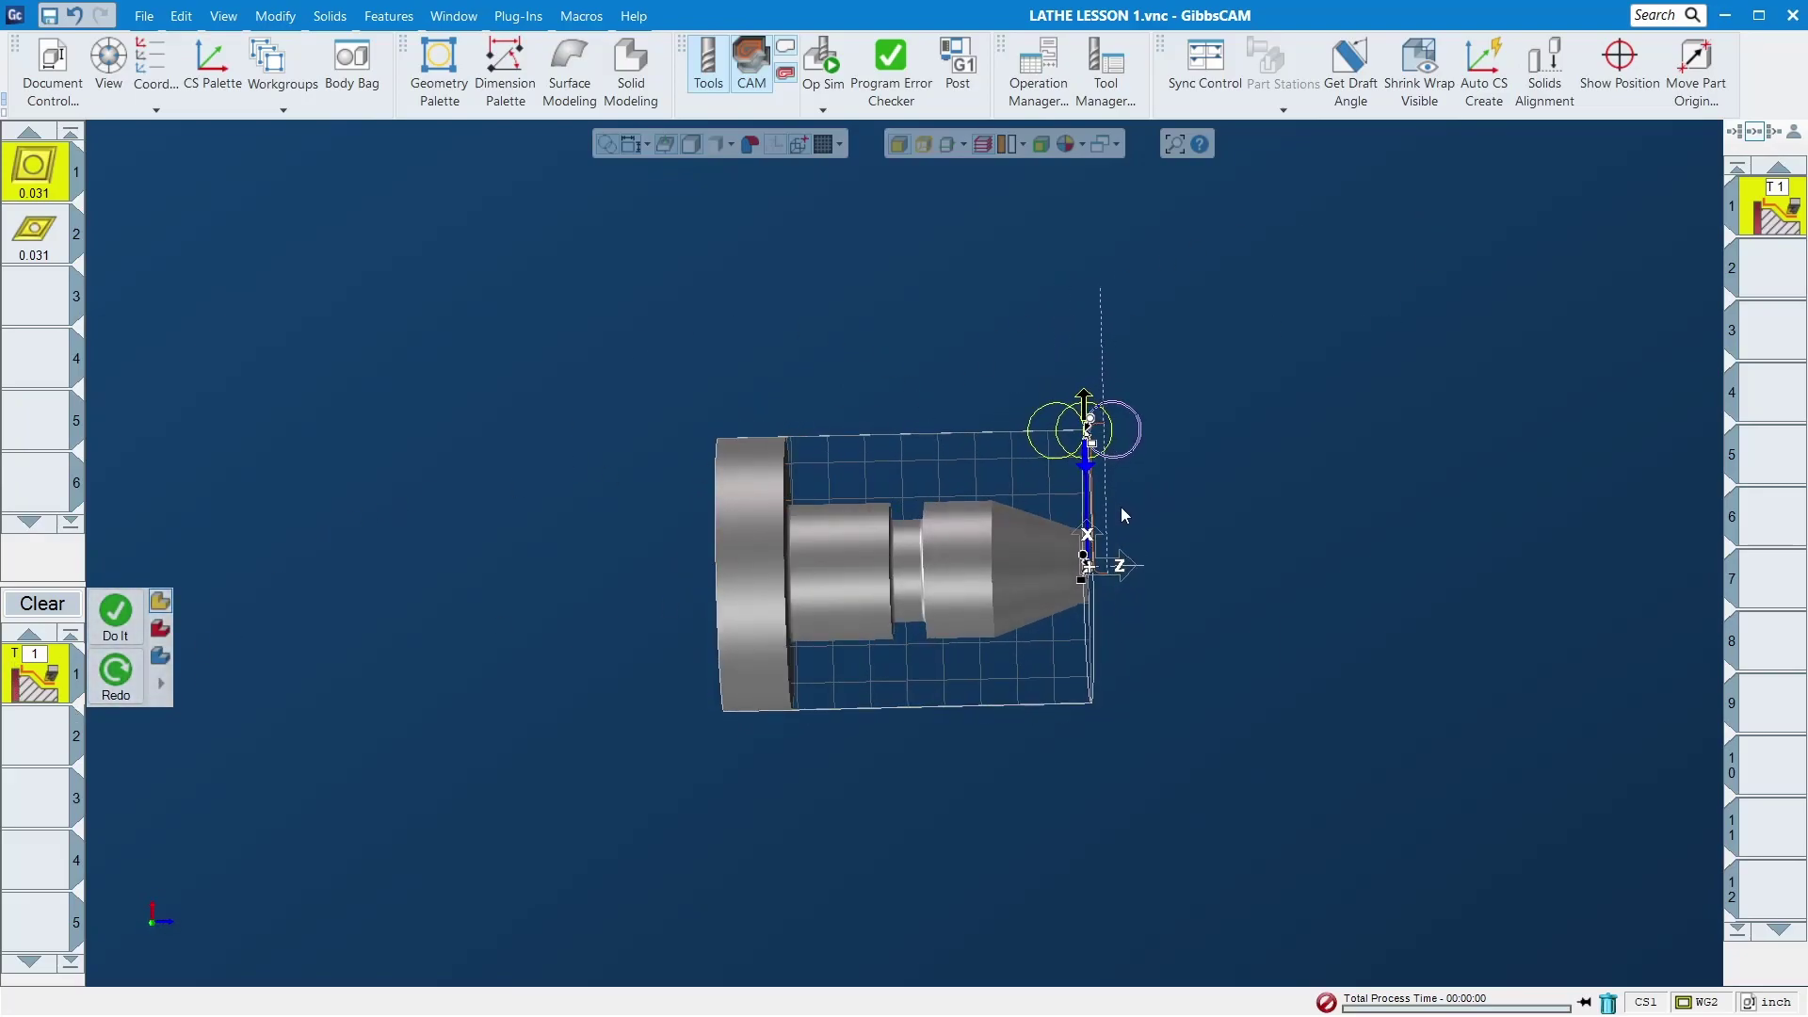
scroll(1120, 508, up, 3)
middle_drag(1119, 507, 642, 744)
Step: Reopen the contour process, switch its approach type to Front Face and regenerate it on the front face line
double_click(77, 698)
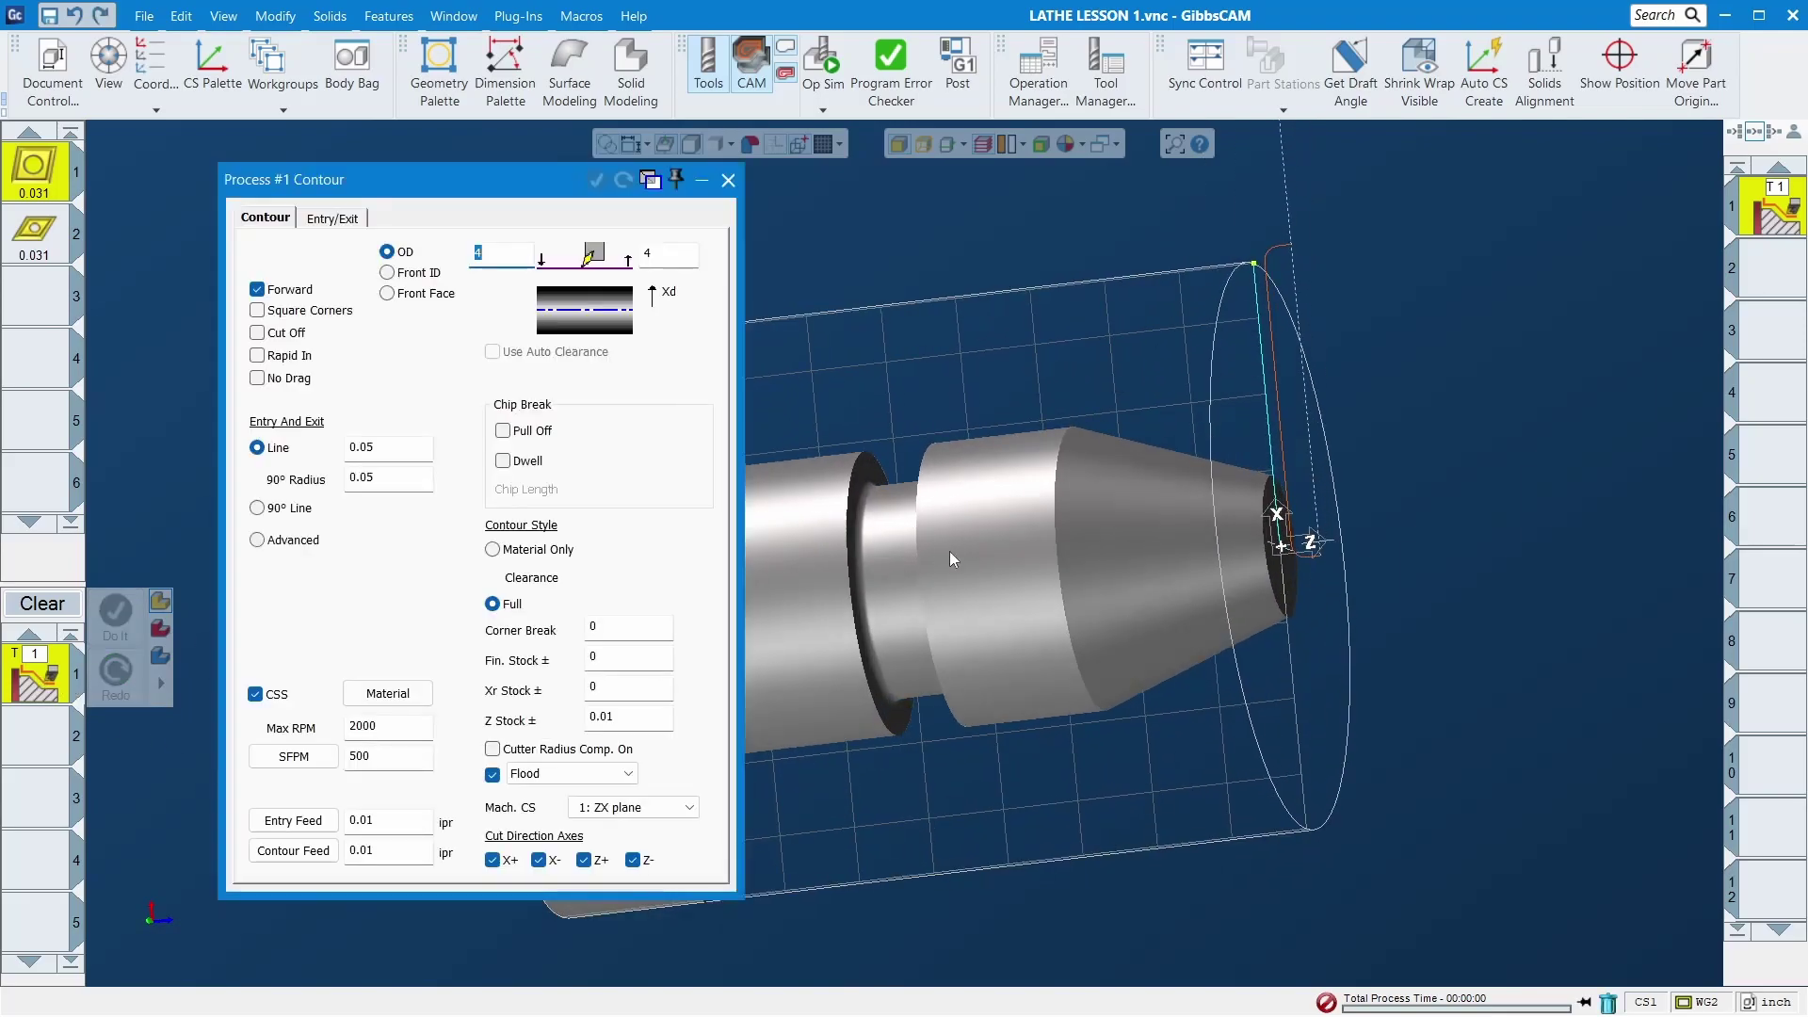
double_click(615, 722)
click(428, 295)
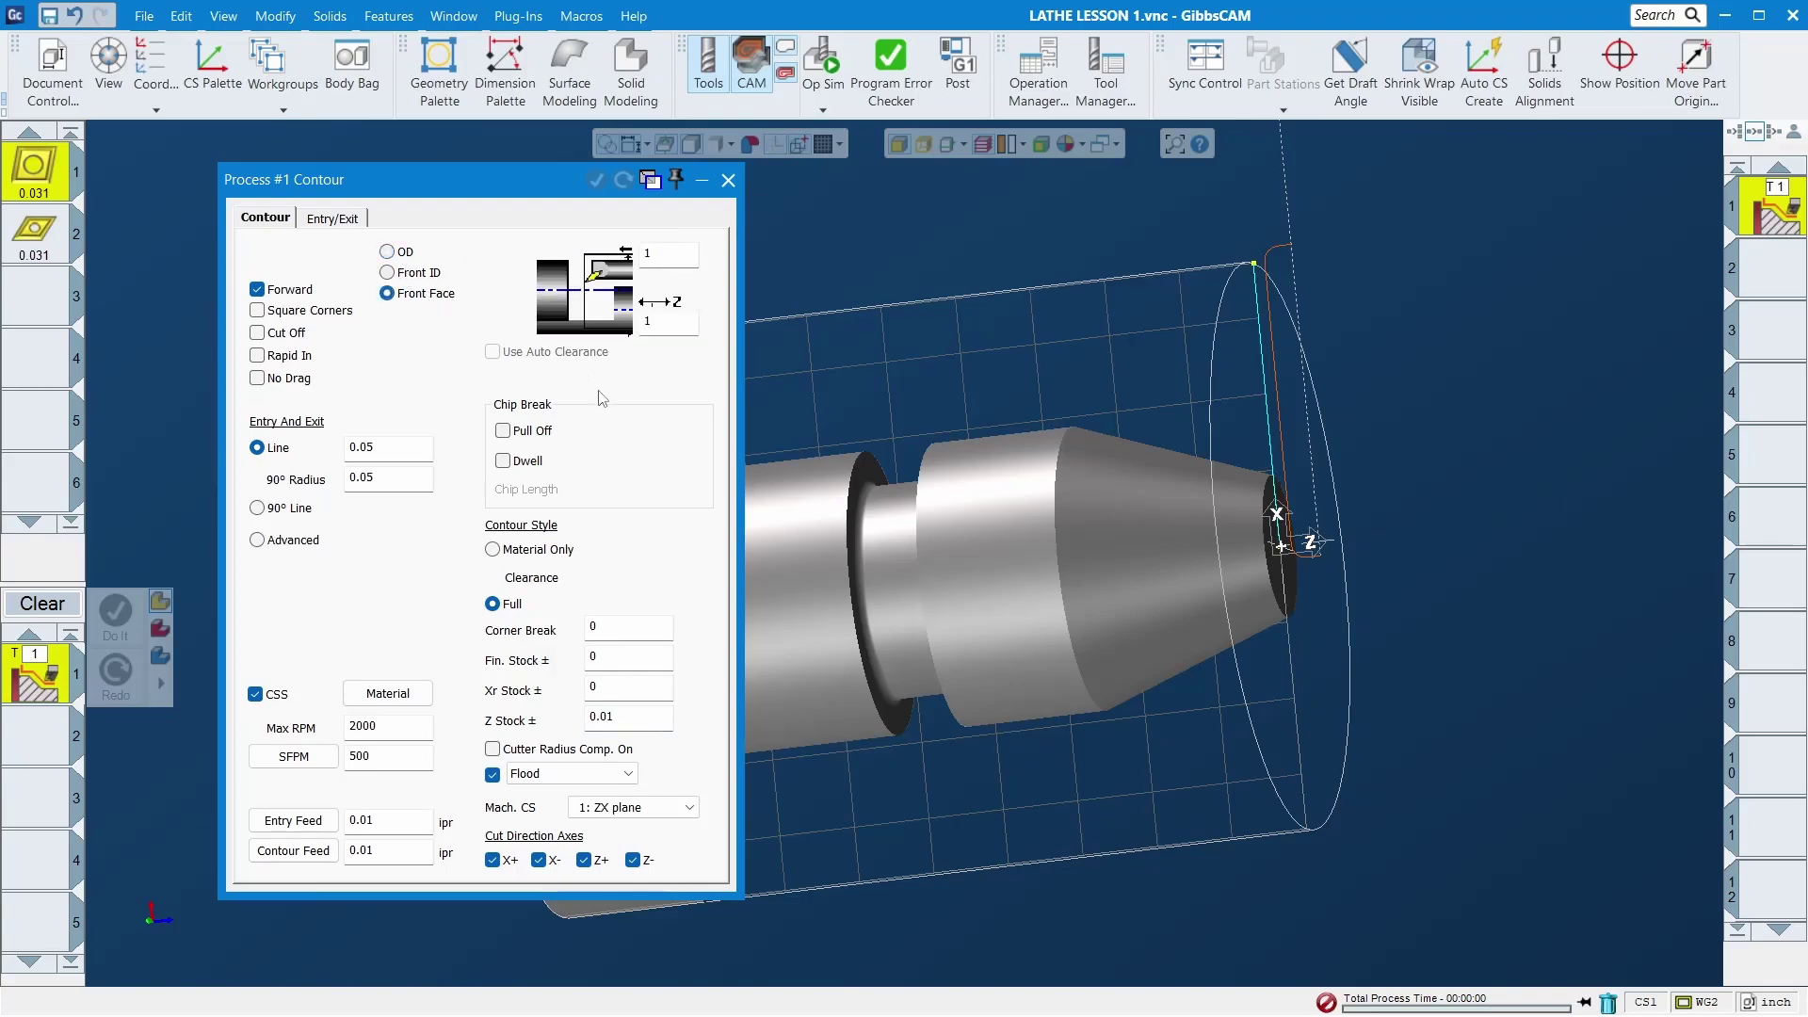
click(1260, 267)
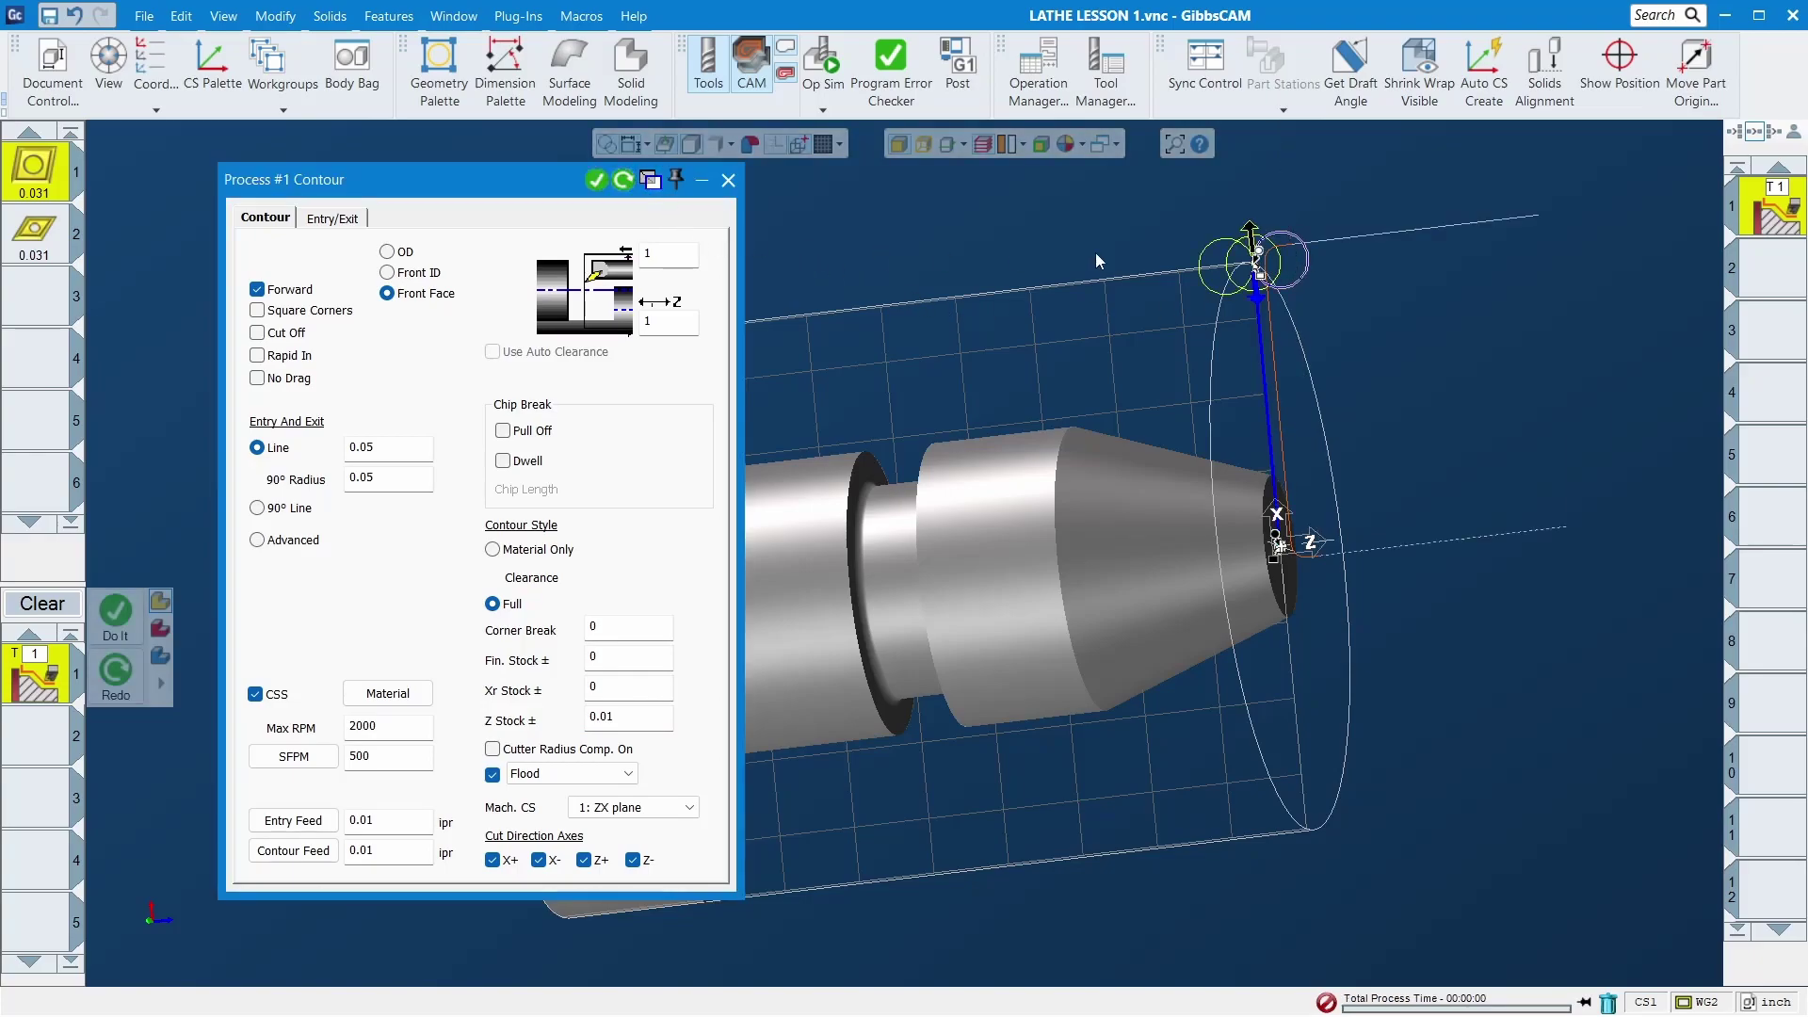
Step: Examine the approach and retract moves of the regenerated facing toolpath from several angles, with the contour process closed
scroll(1201, 315, down, 2)
middle_drag(1201, 316, 1471, 309)
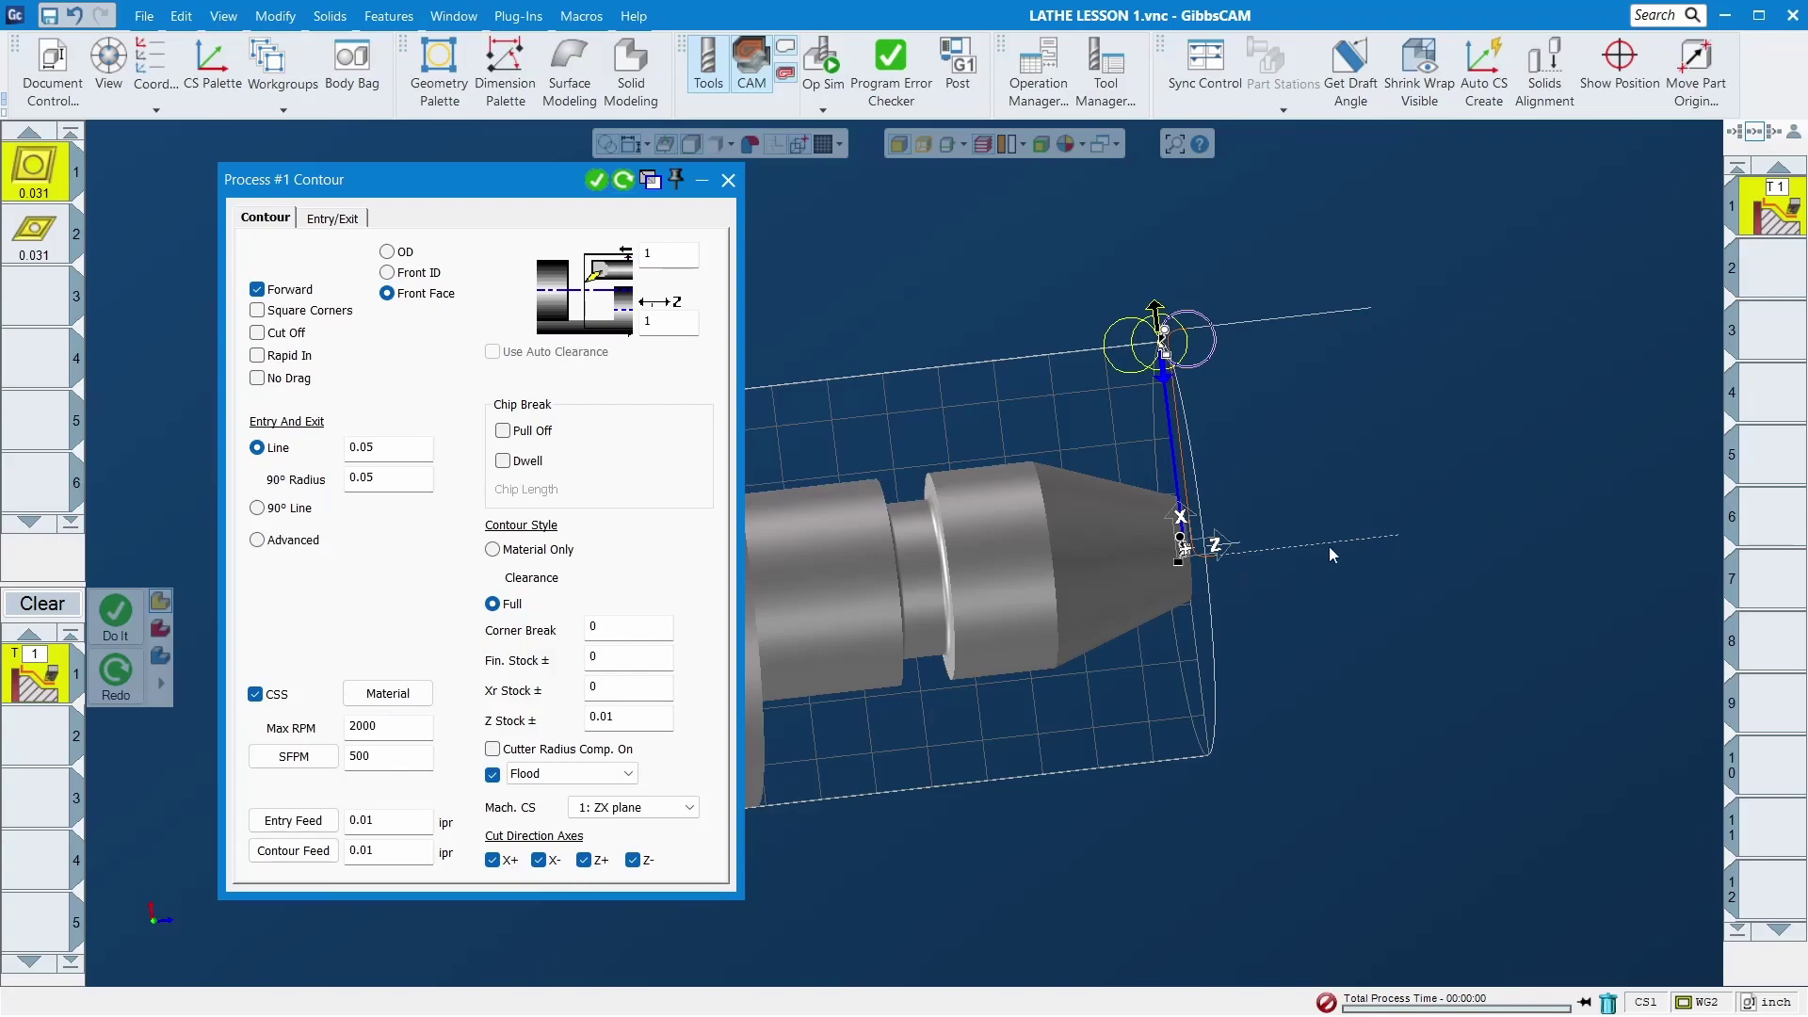
click(727, 181)
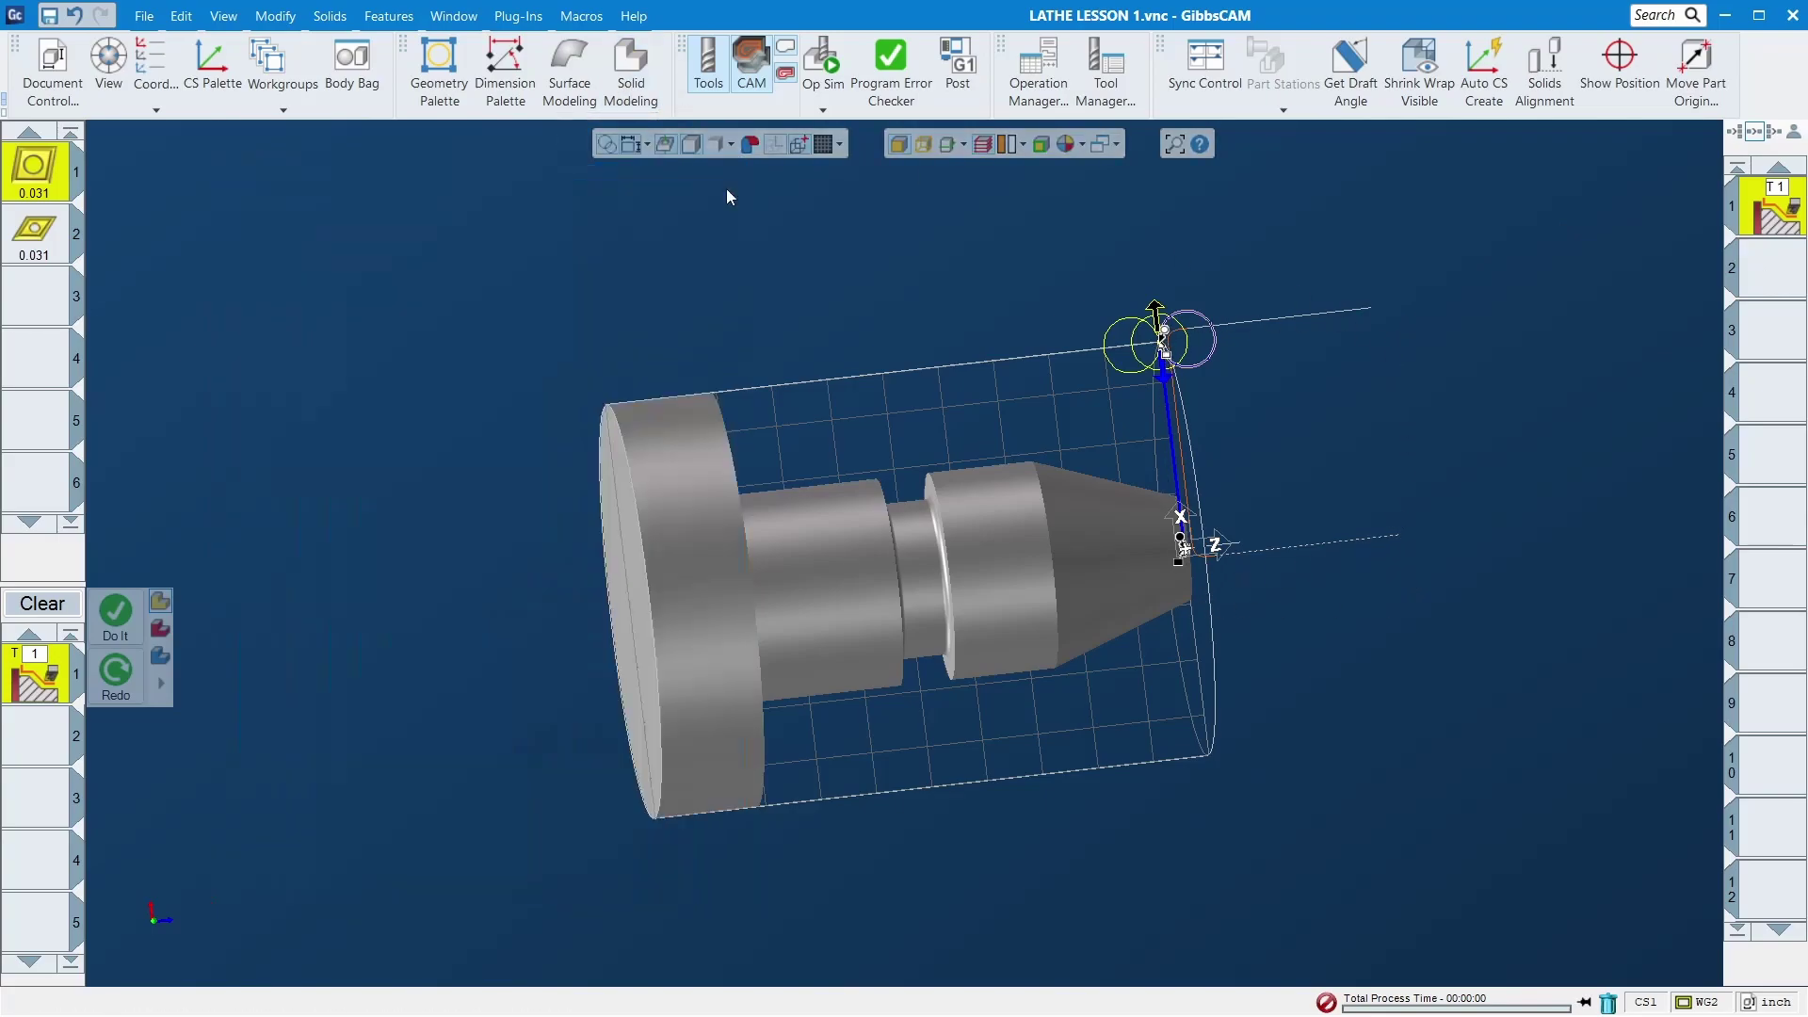
middle_drag(1316, 400, 1319, 445)
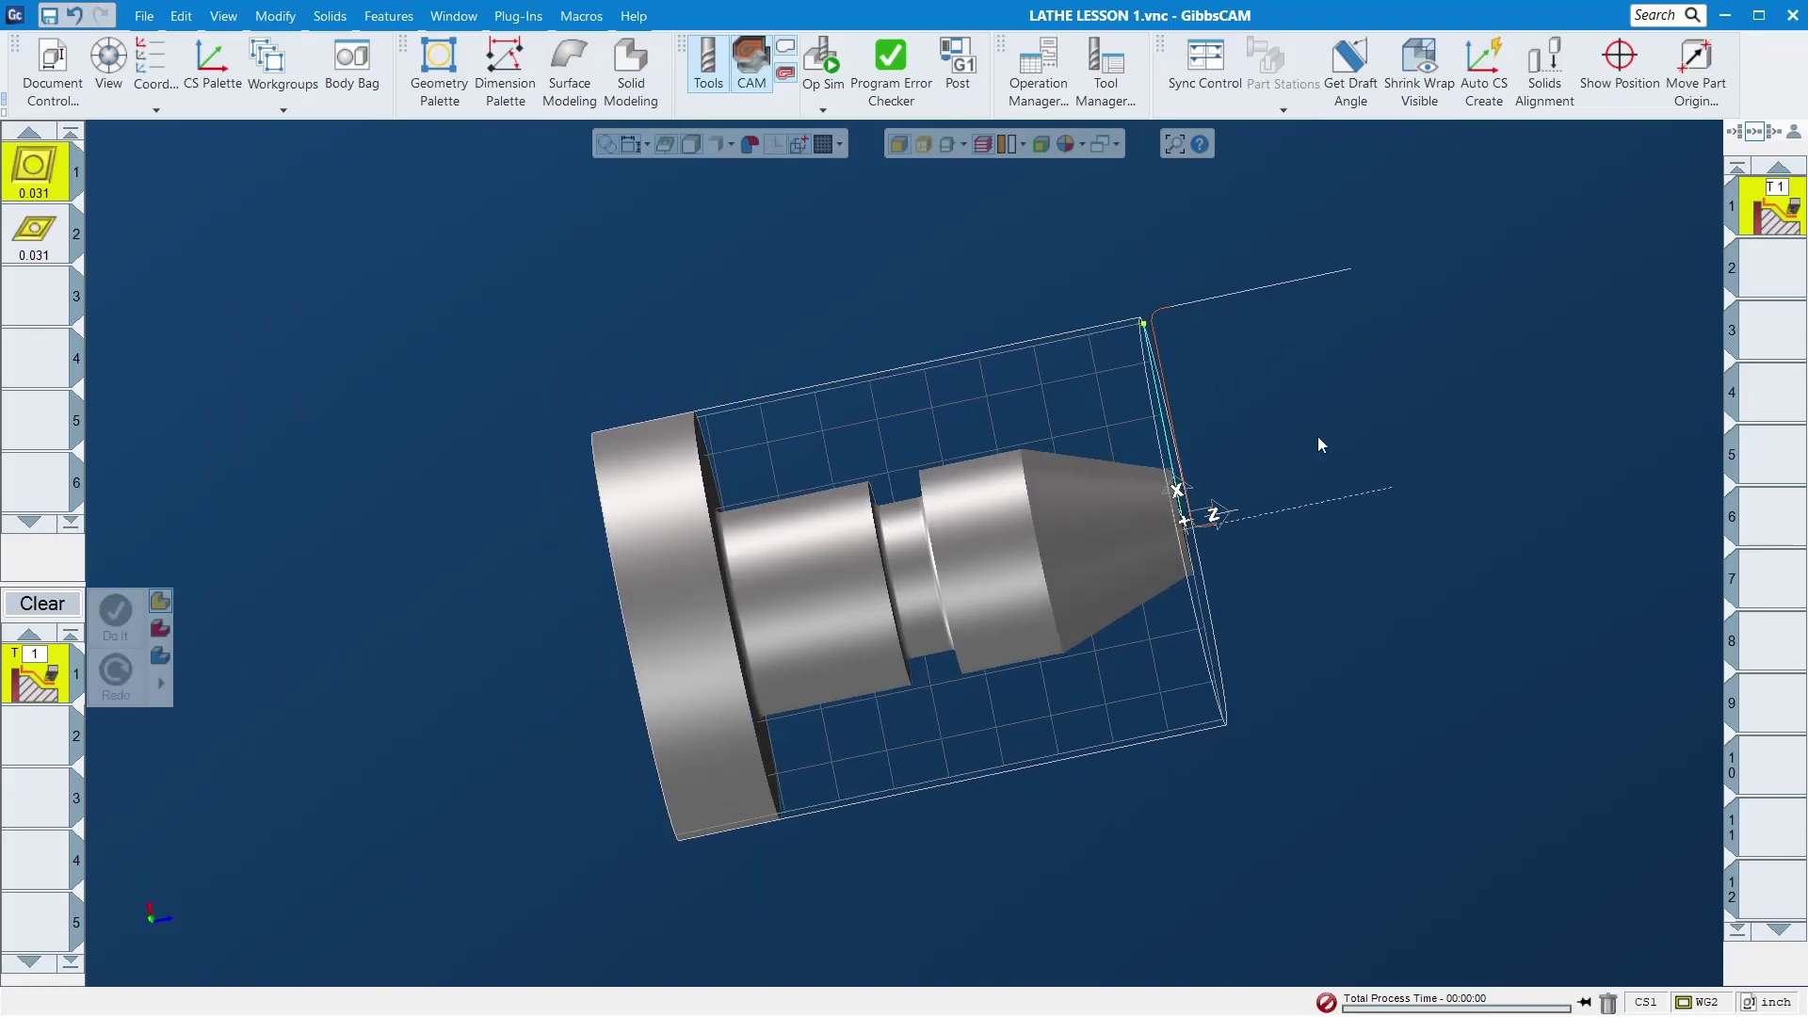
middle_drag(1448, 379, 1259, 601)
scroll(1332, 476, down, 2)
middle_drag(1321, 443, 1472, 334)
Step: Clear the process list and start a rough process with turning tool 1
click(43, 604)
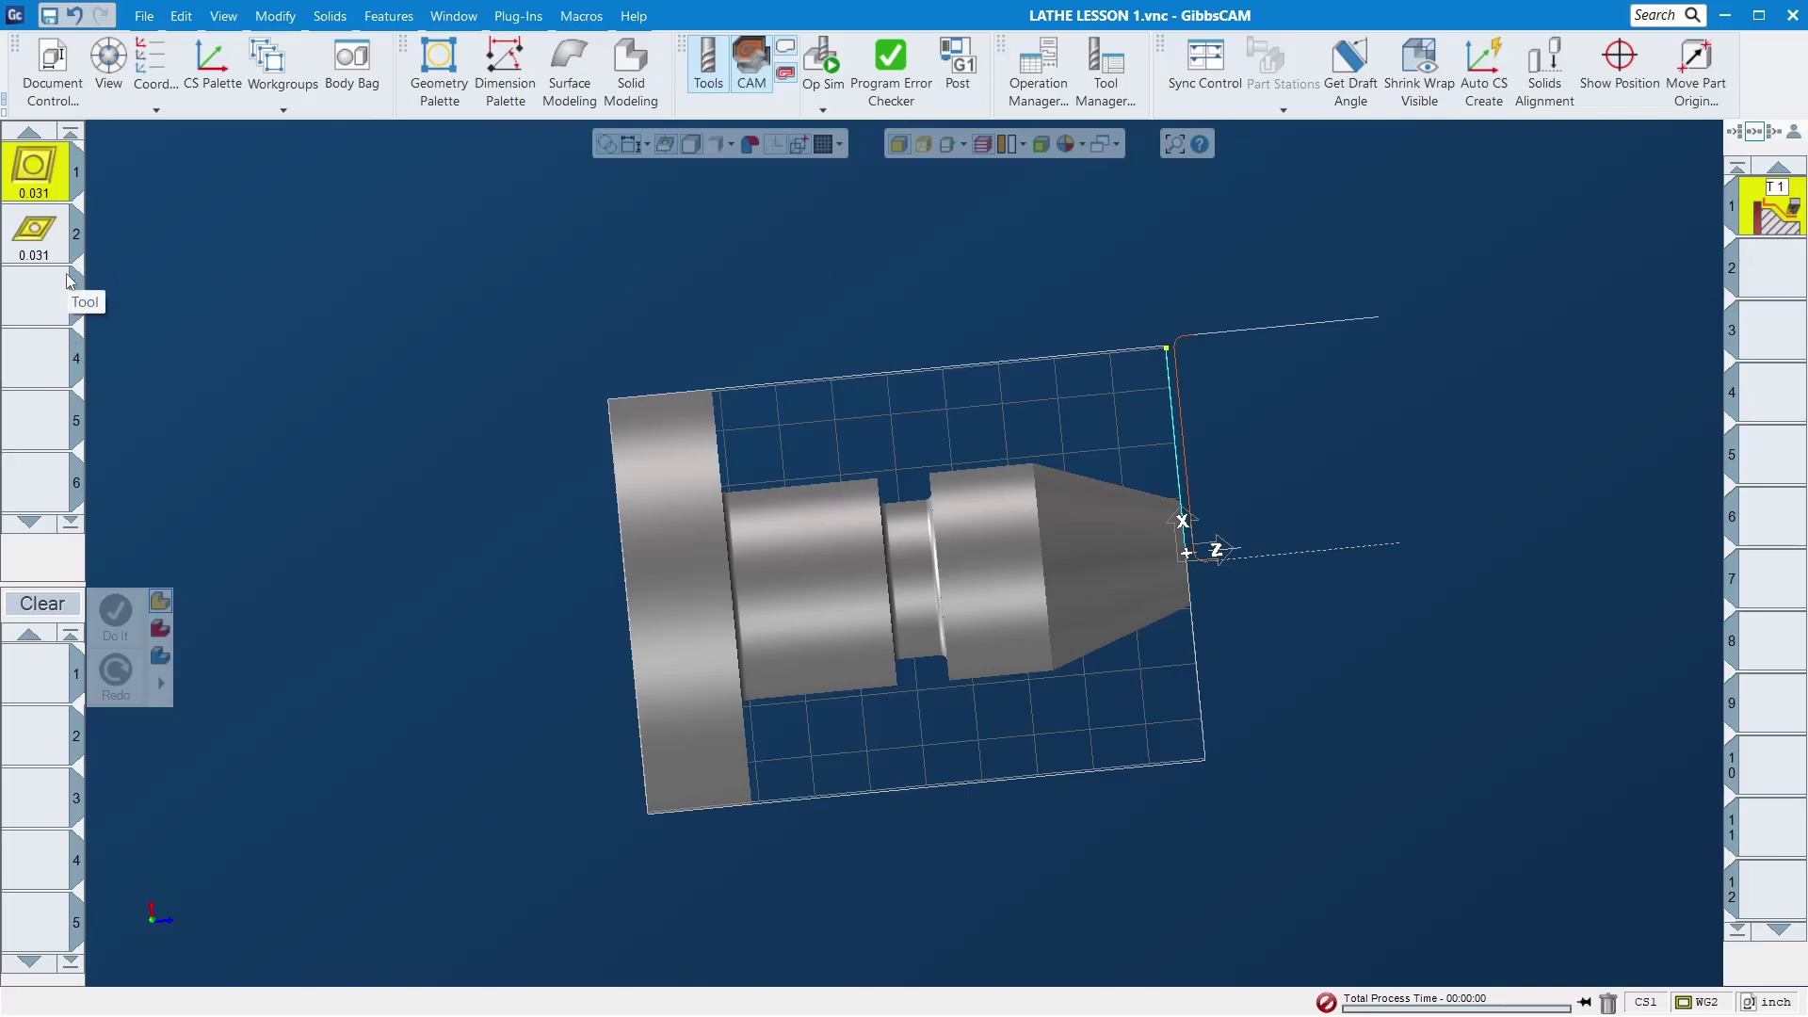
drag(31, 179, 38, 674)
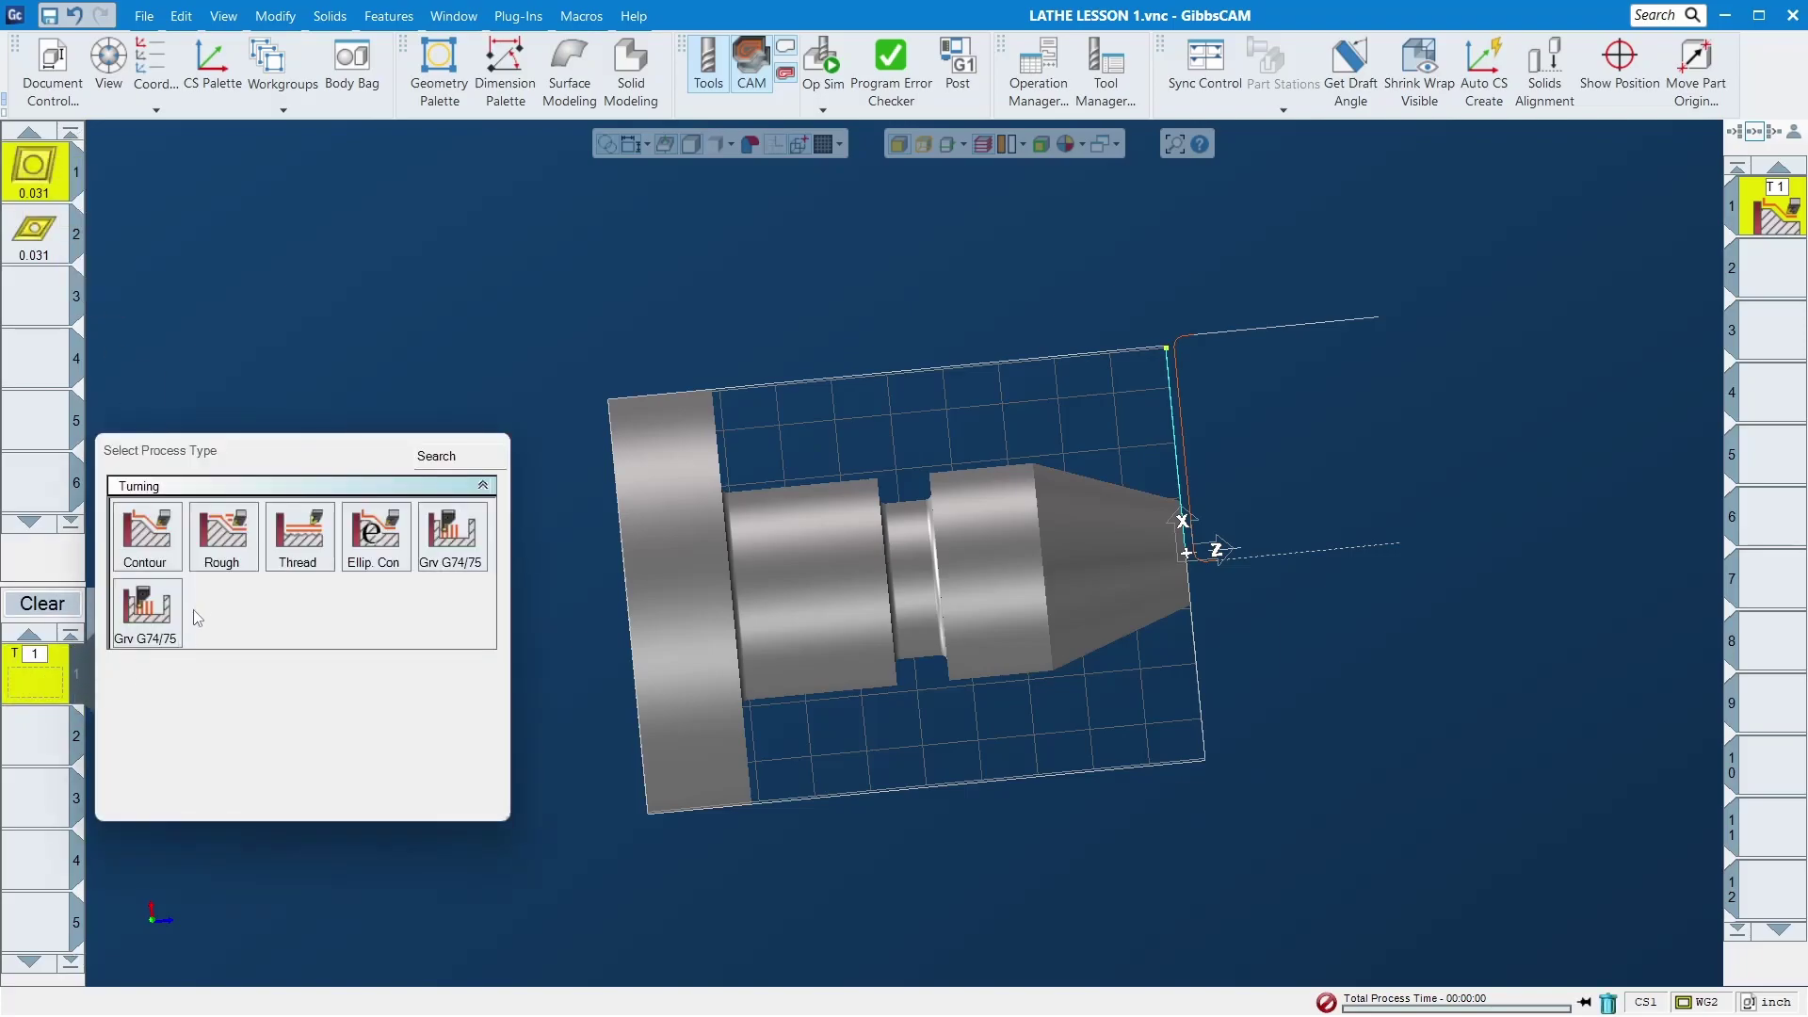
click(223, 536)
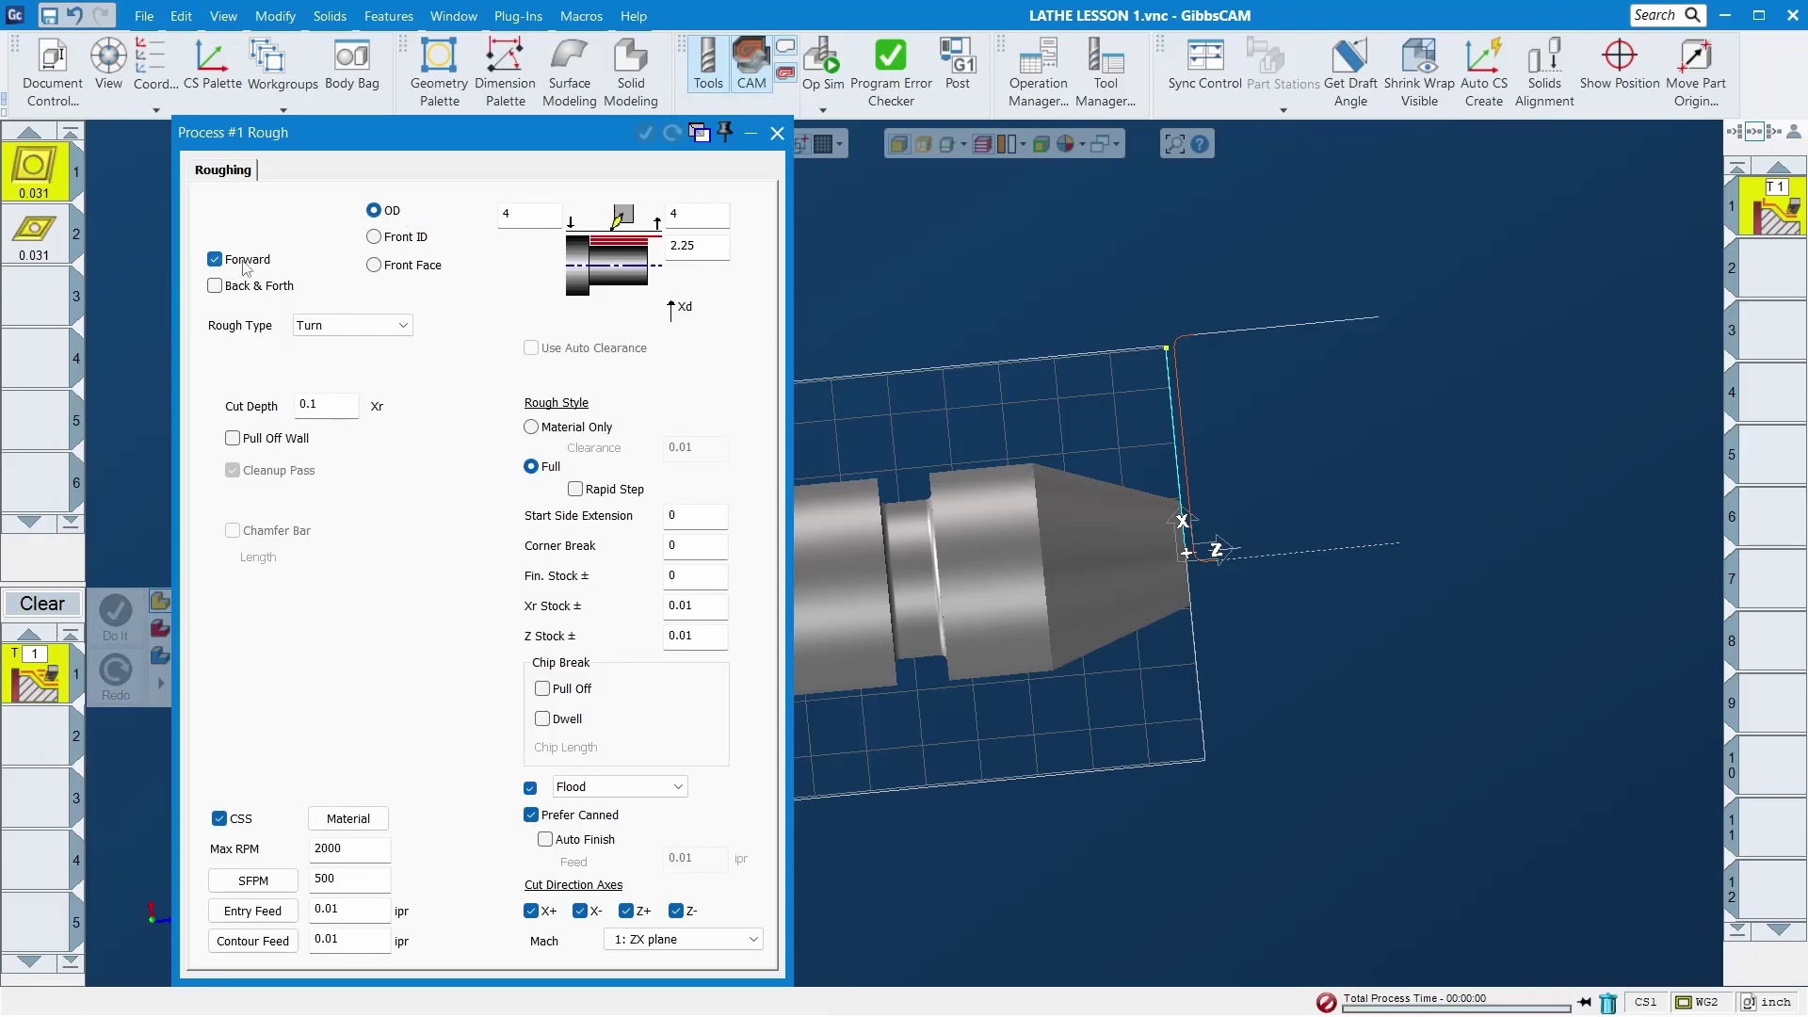
Step: Review the roughing process's cut depth, spindle speed and feeds, and move its dialog clear of the part
click(332, 405)
click(355, 851)
key(Tab)
key(Tab)
key(Tab)
key(Tab)
key(Tab)
scroll(1113, 577, down, 3)
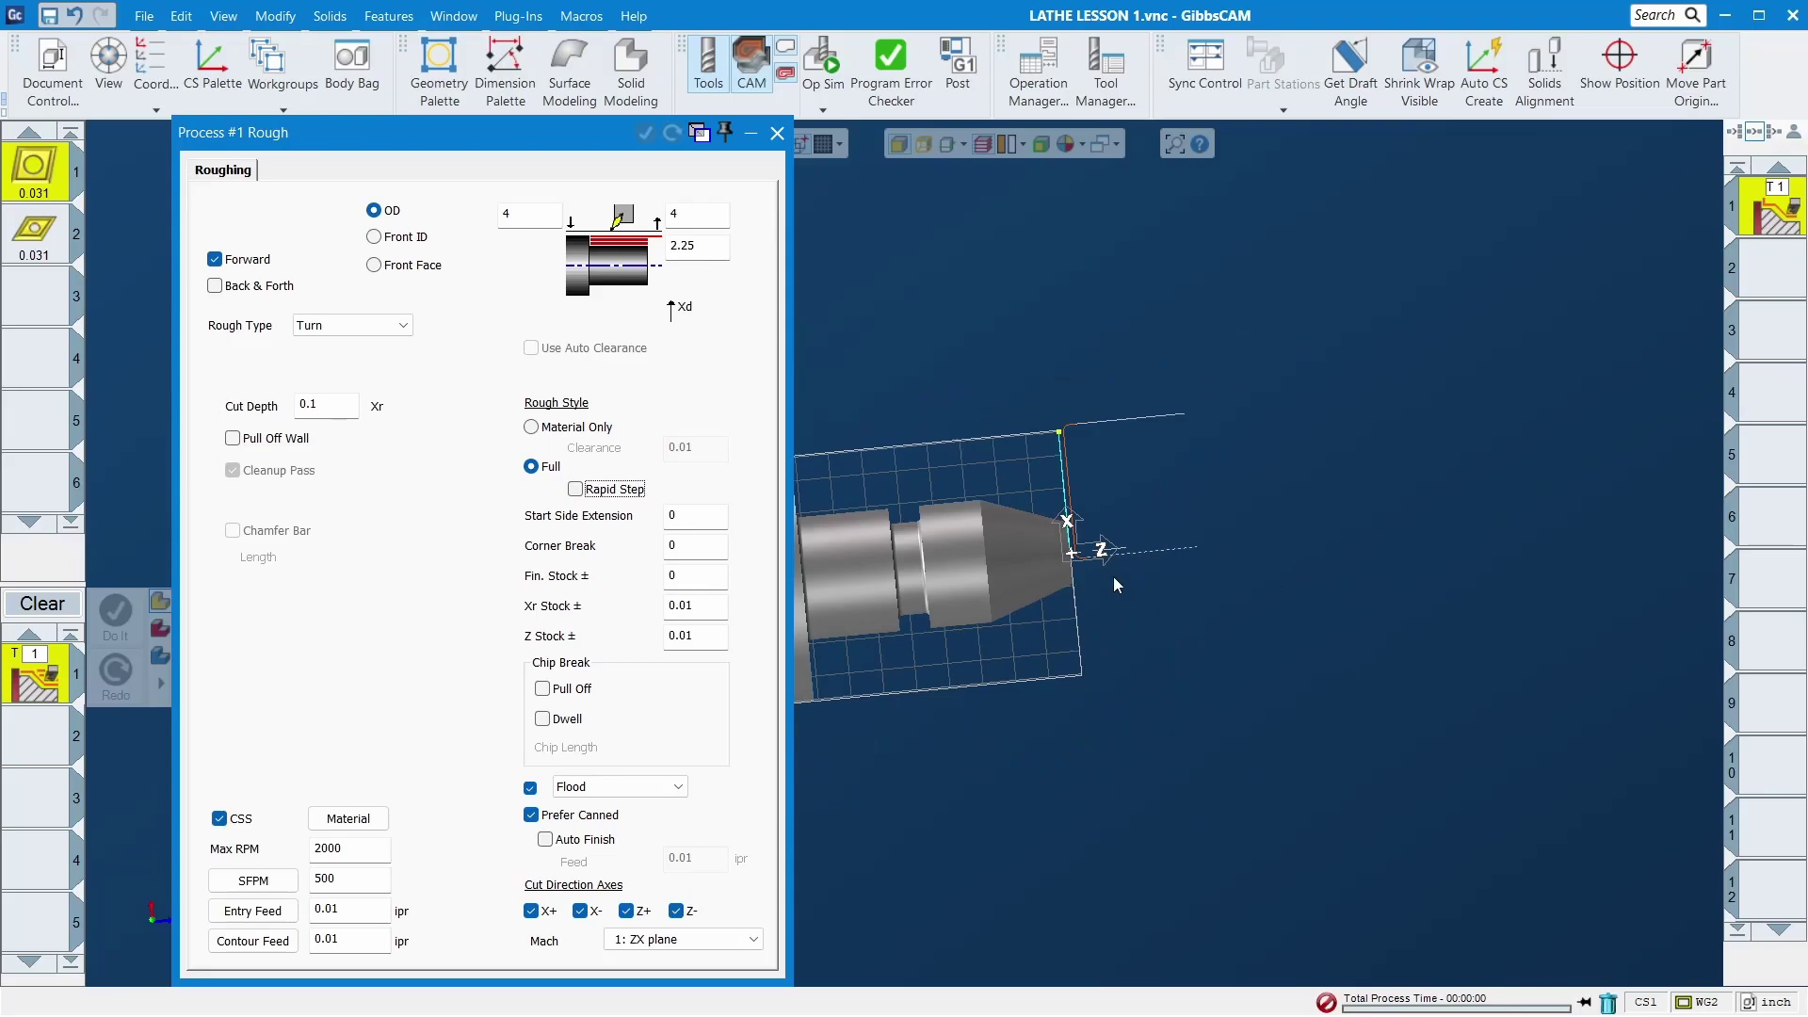
scroll(940, 603, down, 1)
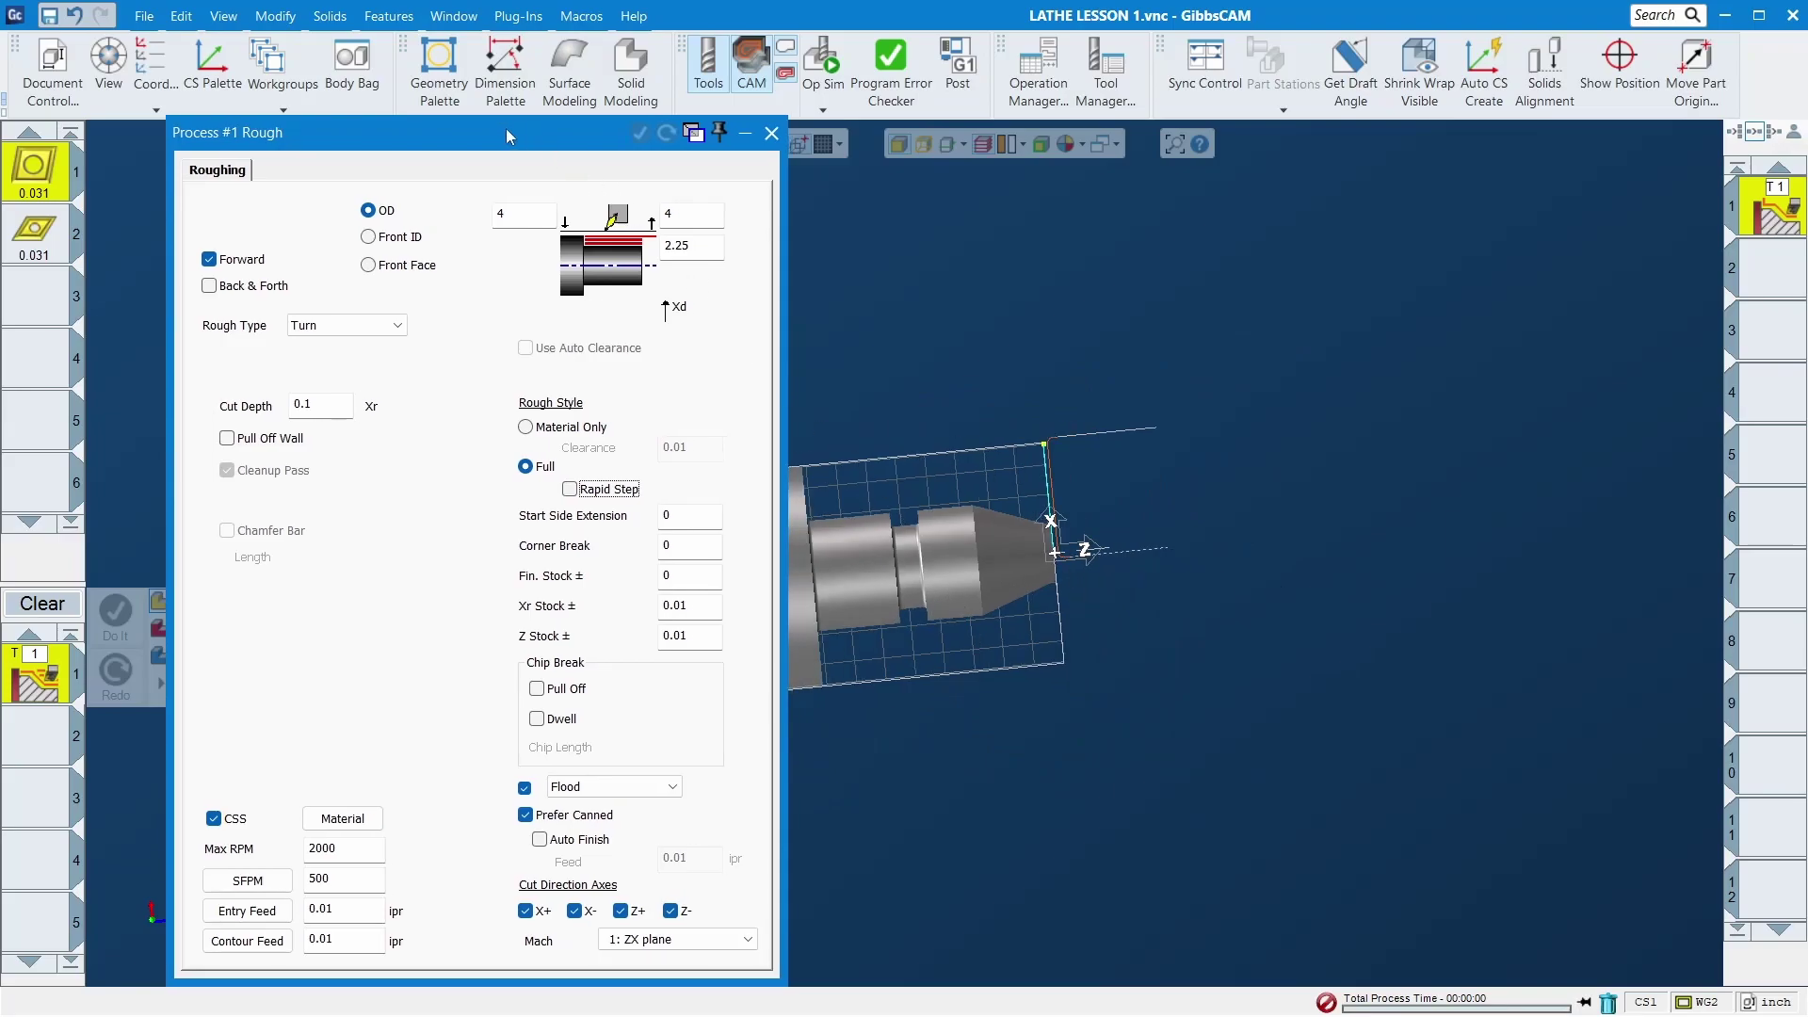
drag(517, 132, 370, 138)
scroll(751, 593, up, 1)
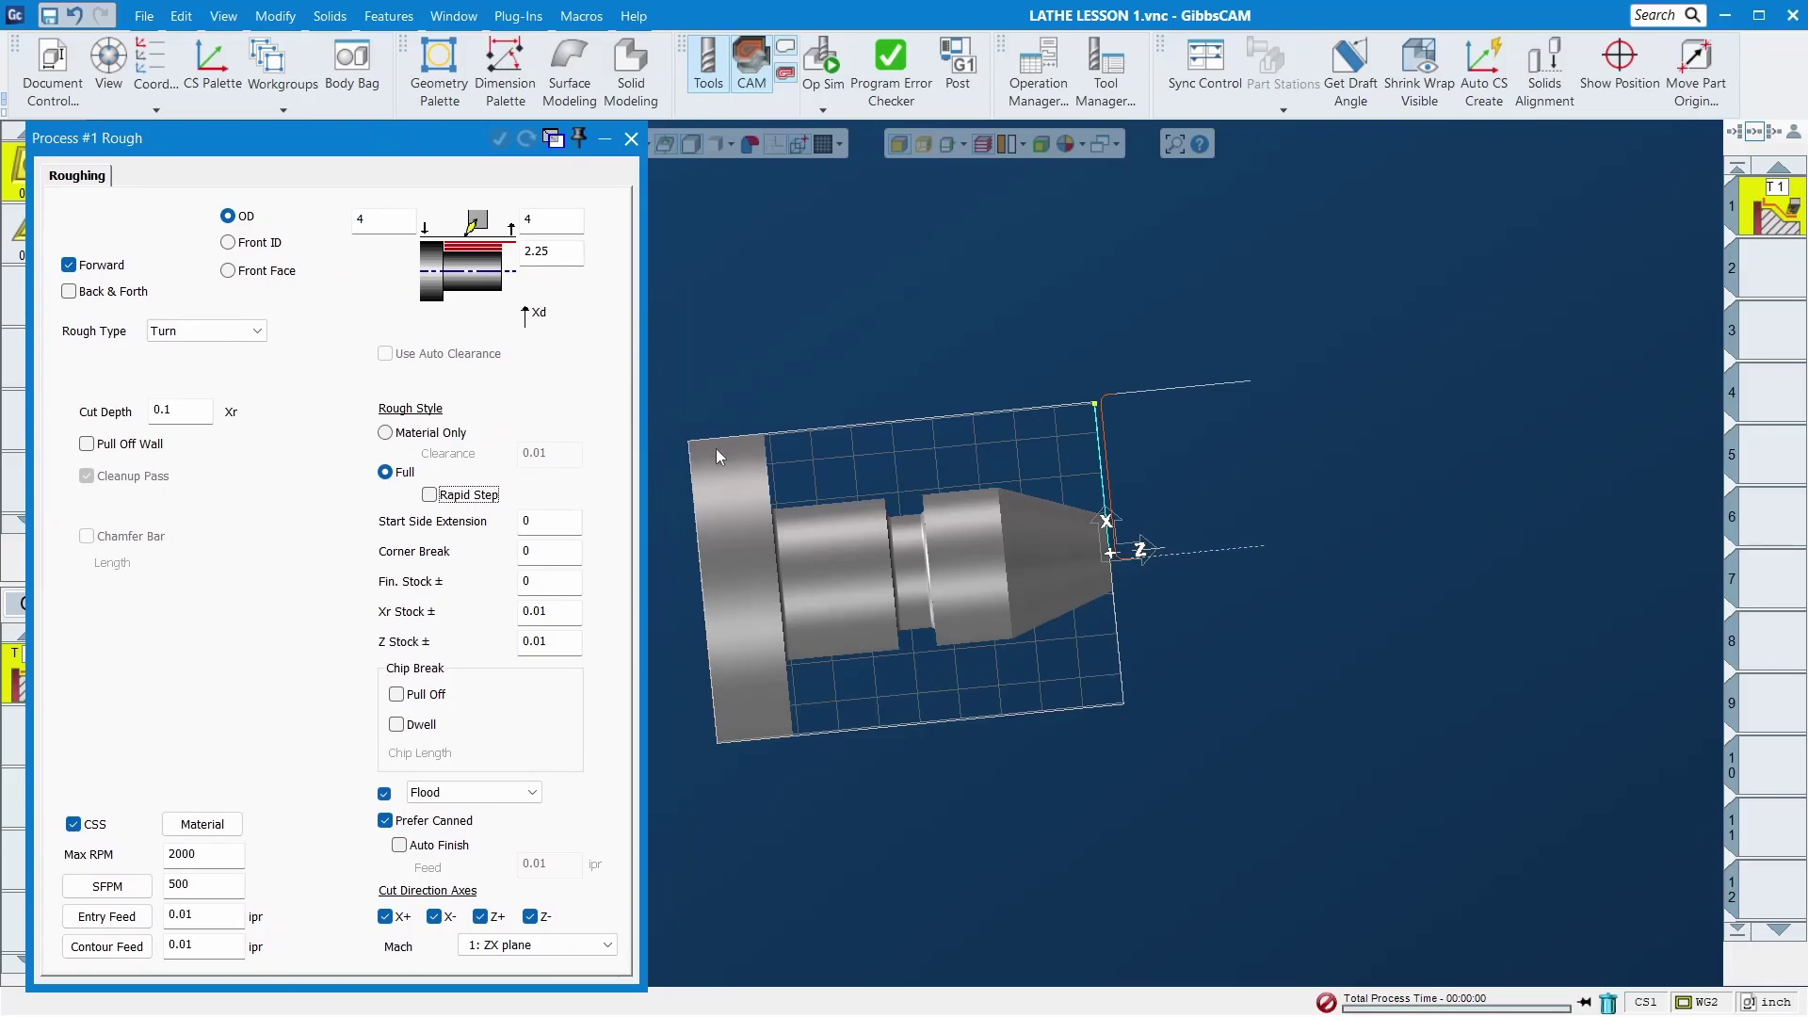
Step: Review the roughing process's starting diameter and its Xr and Z stock allowances
click(570, 253)
text(2.)
key(BackSpace)
key(Tab)
click(565, 613)
click(563, 644)
Step: Switch to workgroup 1, select the part profile from the centre of the front face and generate the OD roughing operation
click(280, 68)
click(1541, 480)
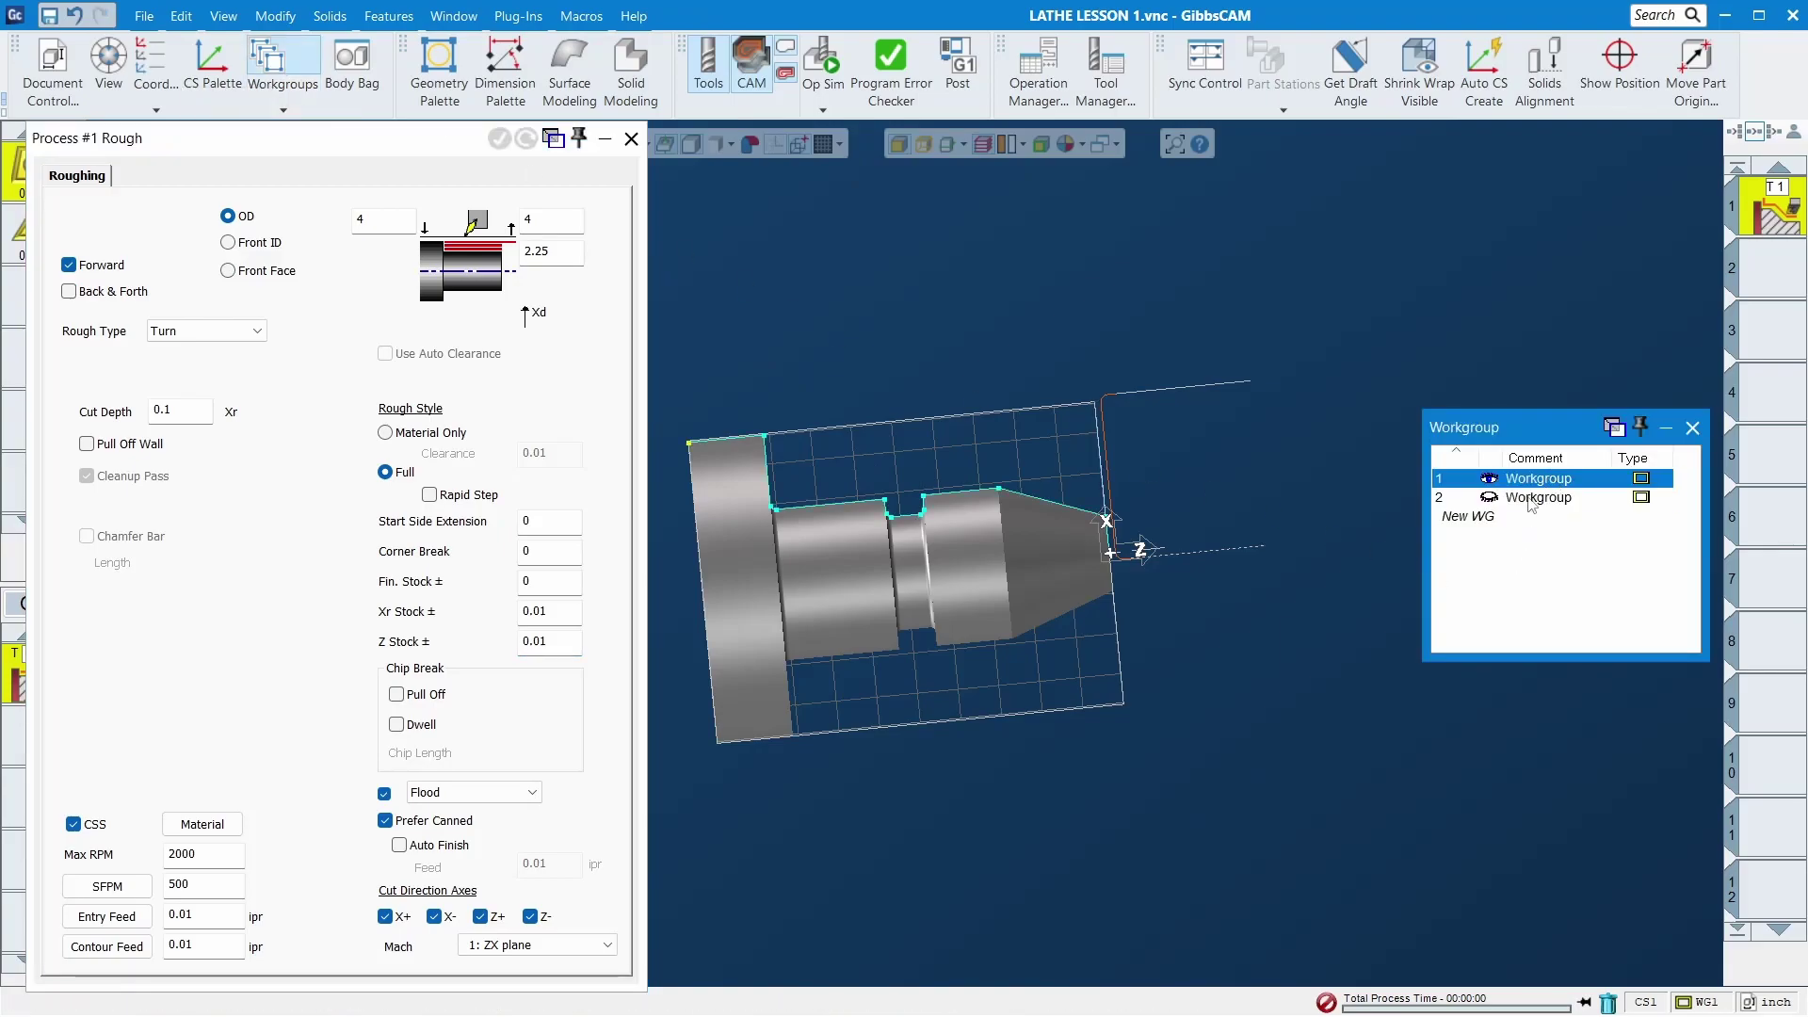
scroll(1133, 560, up, 3)
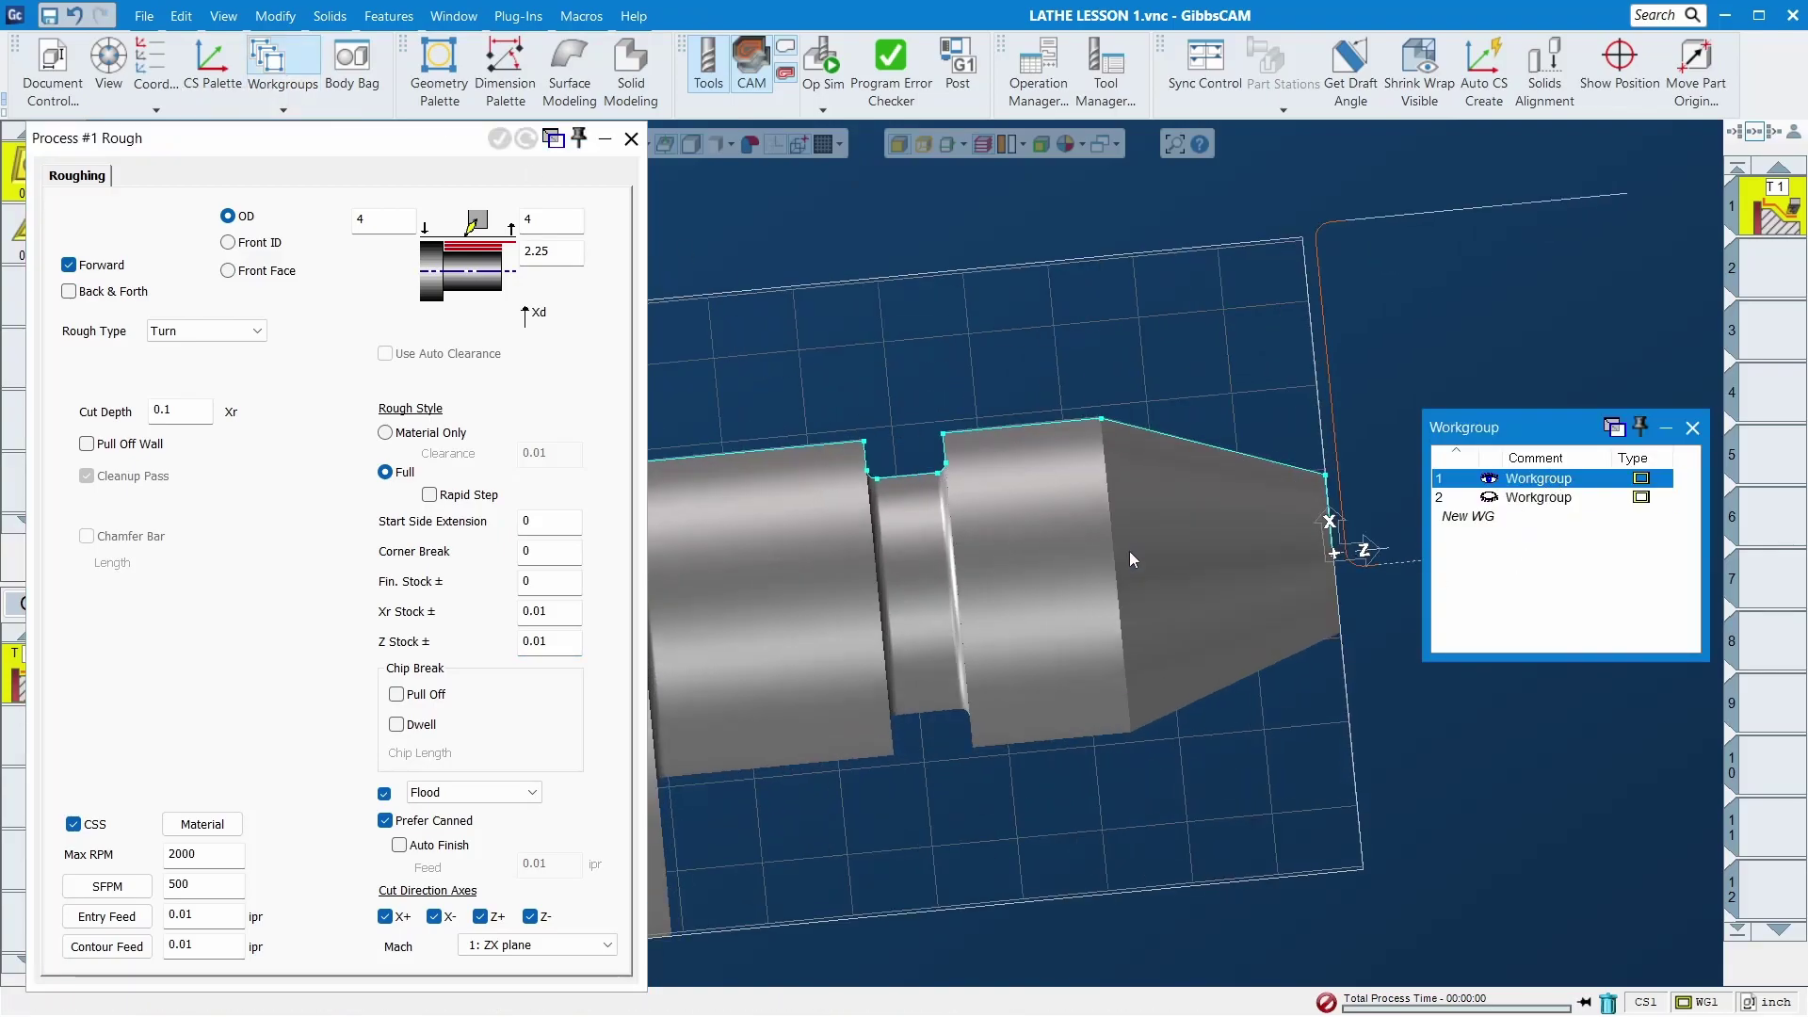
click(1334, 561)
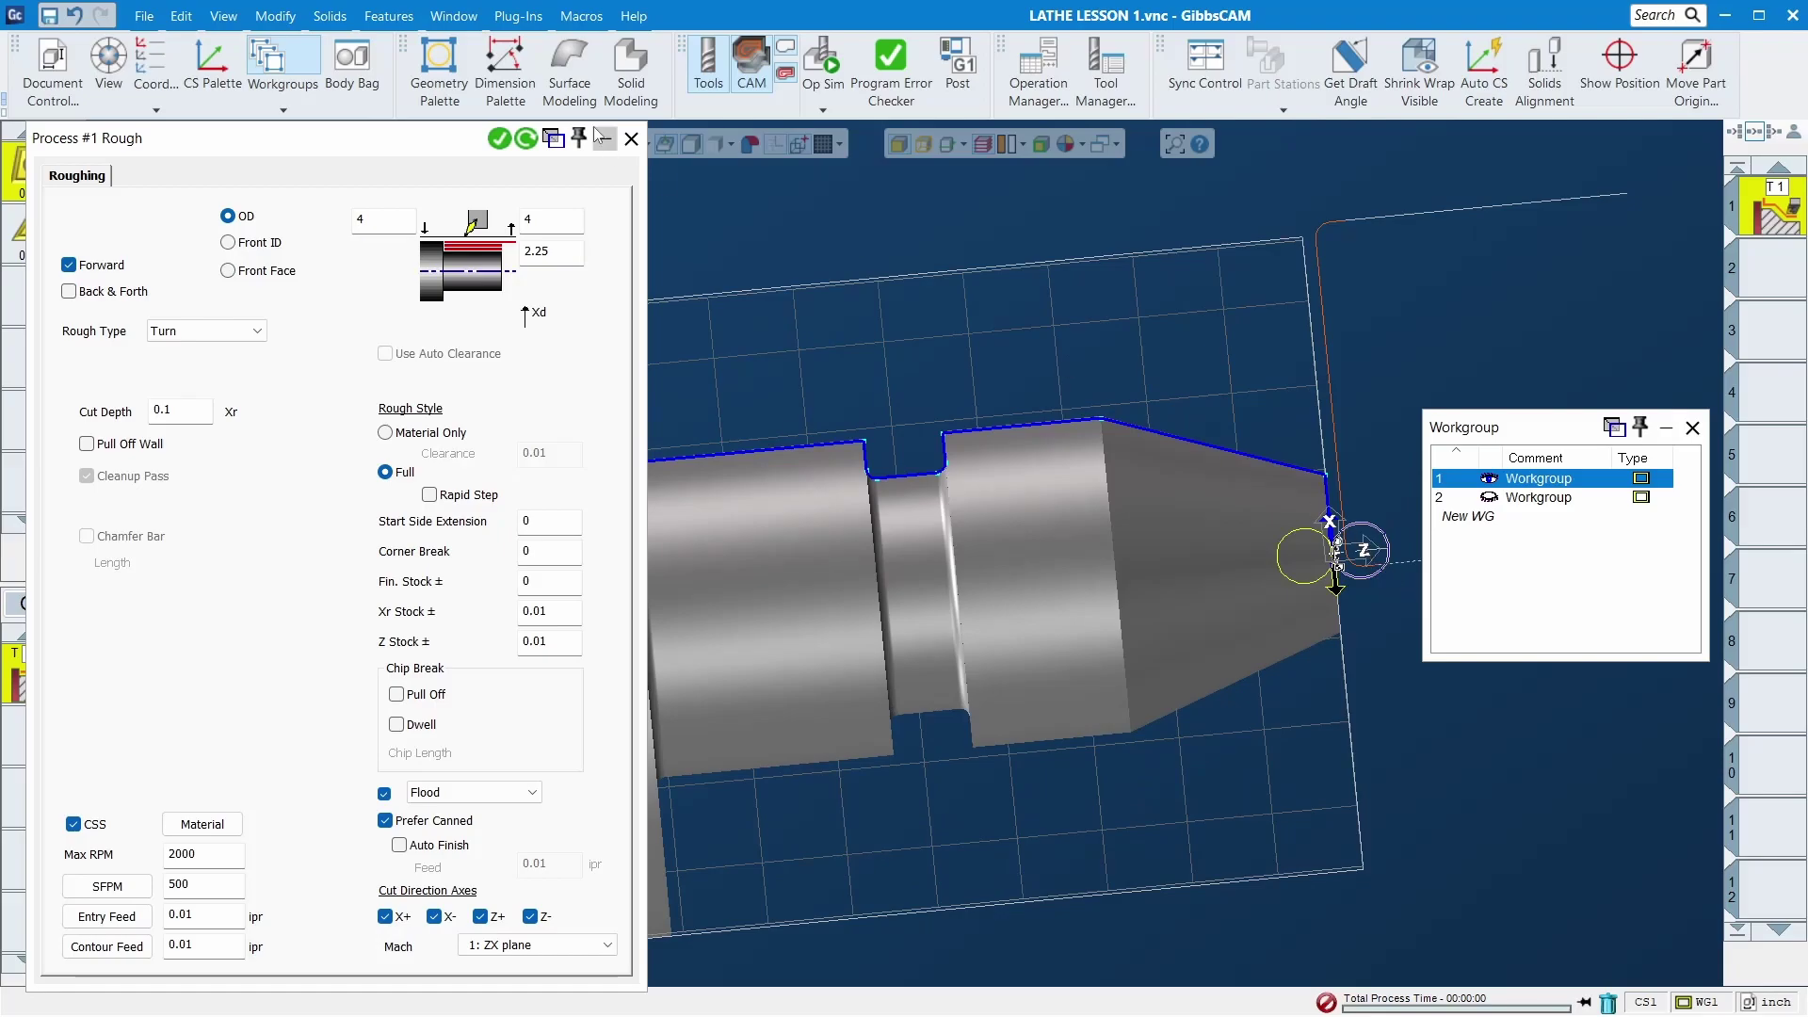
click(525, 138)
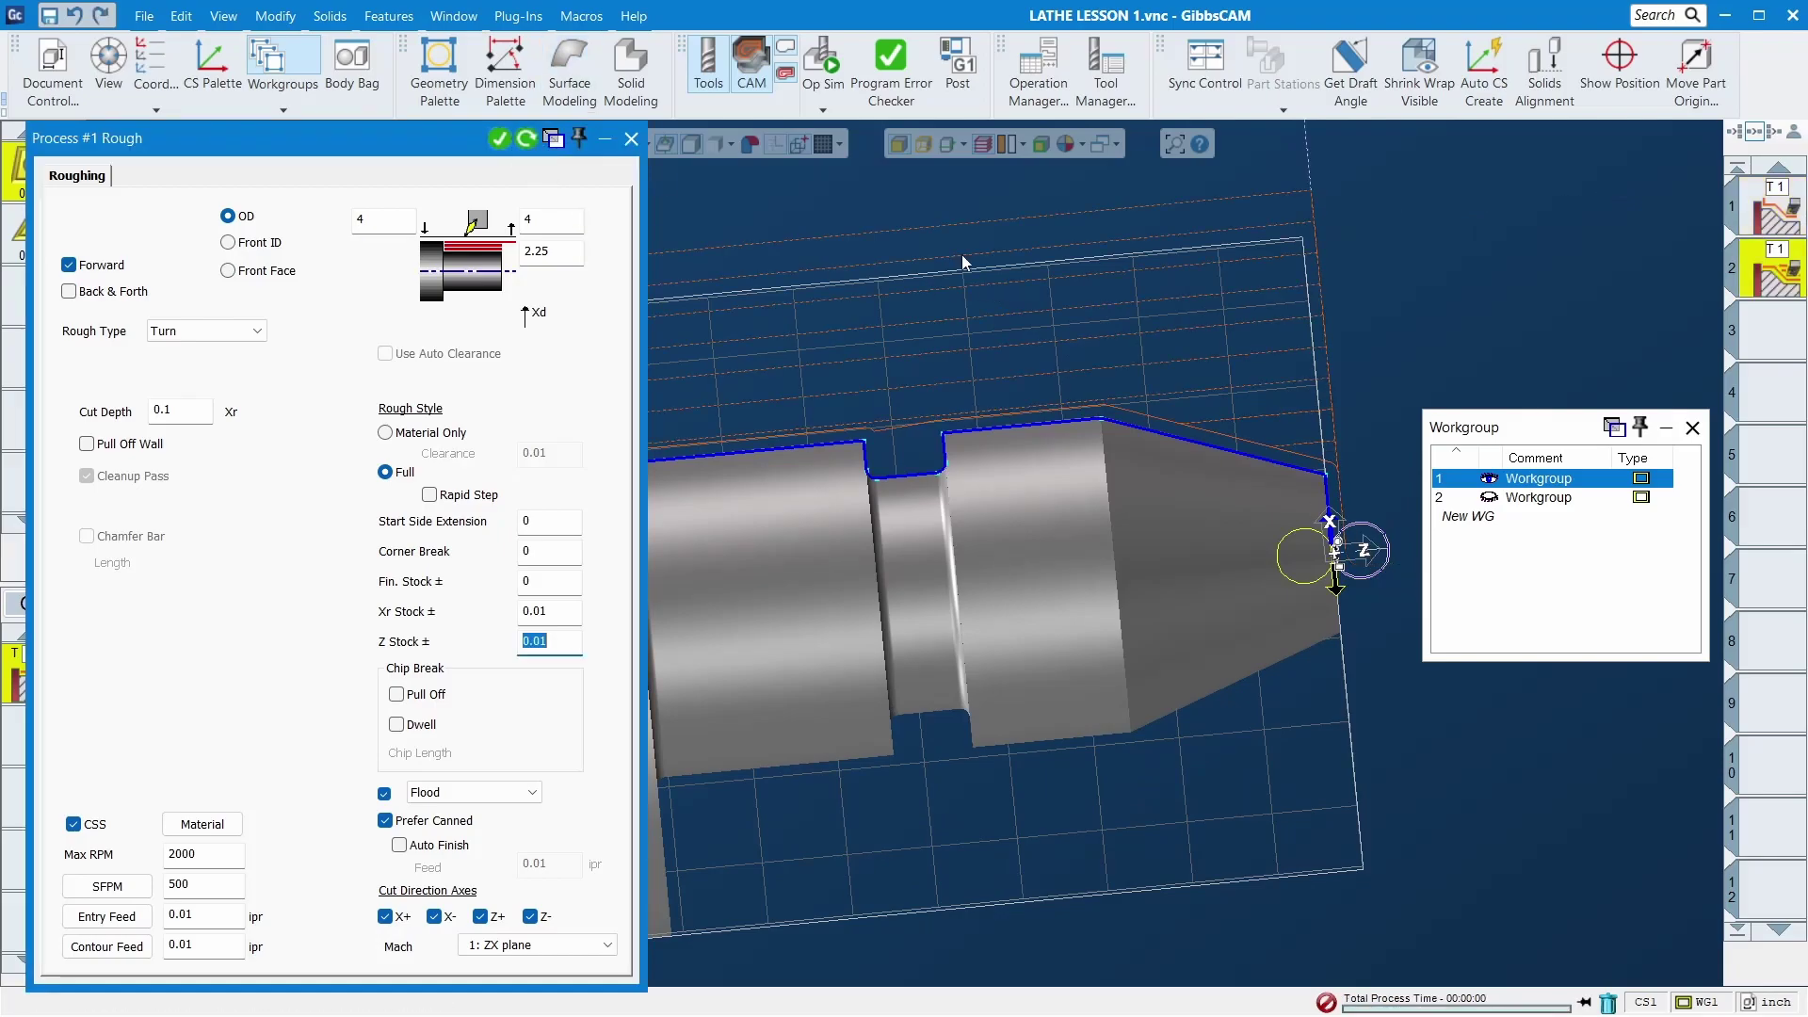
Step: Close the roughing process and simulate the facing and roughing operations on the stock, adjusting the playback speed
click(631, 138)
scroll(769, 337, down, 3)
middle_drag(874, 335, 692, 534)
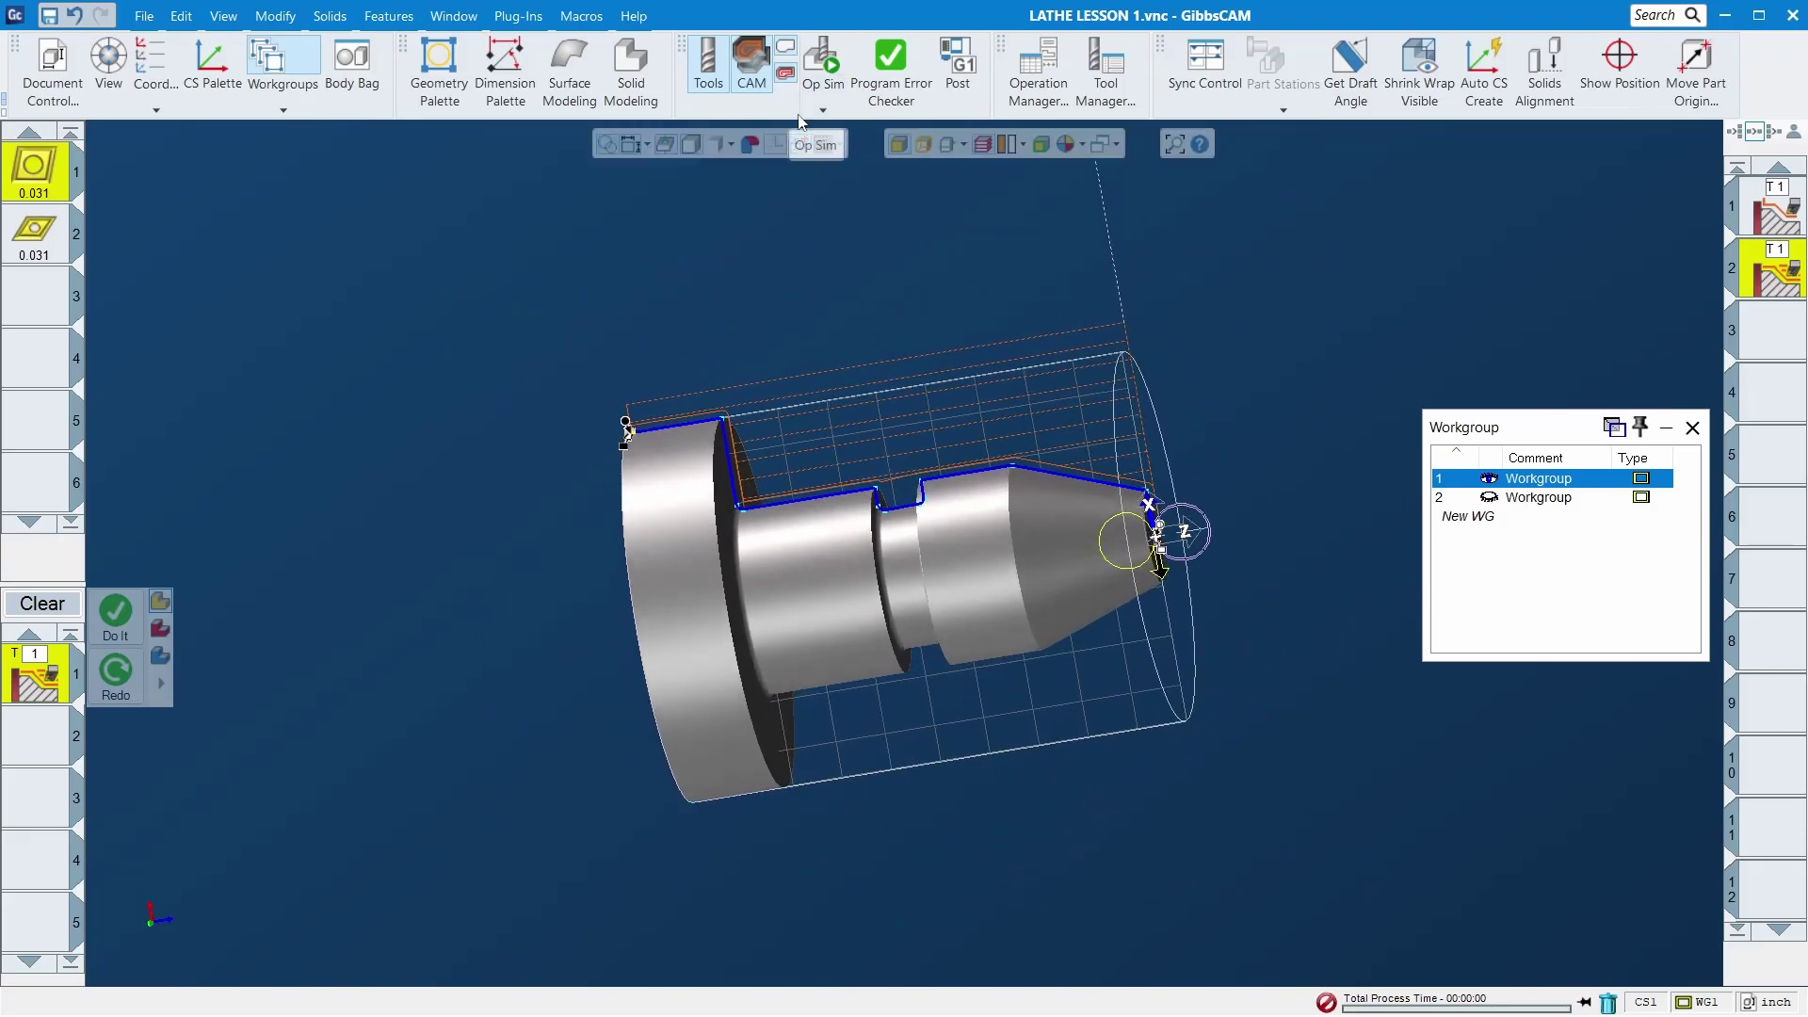
click(823, 58)
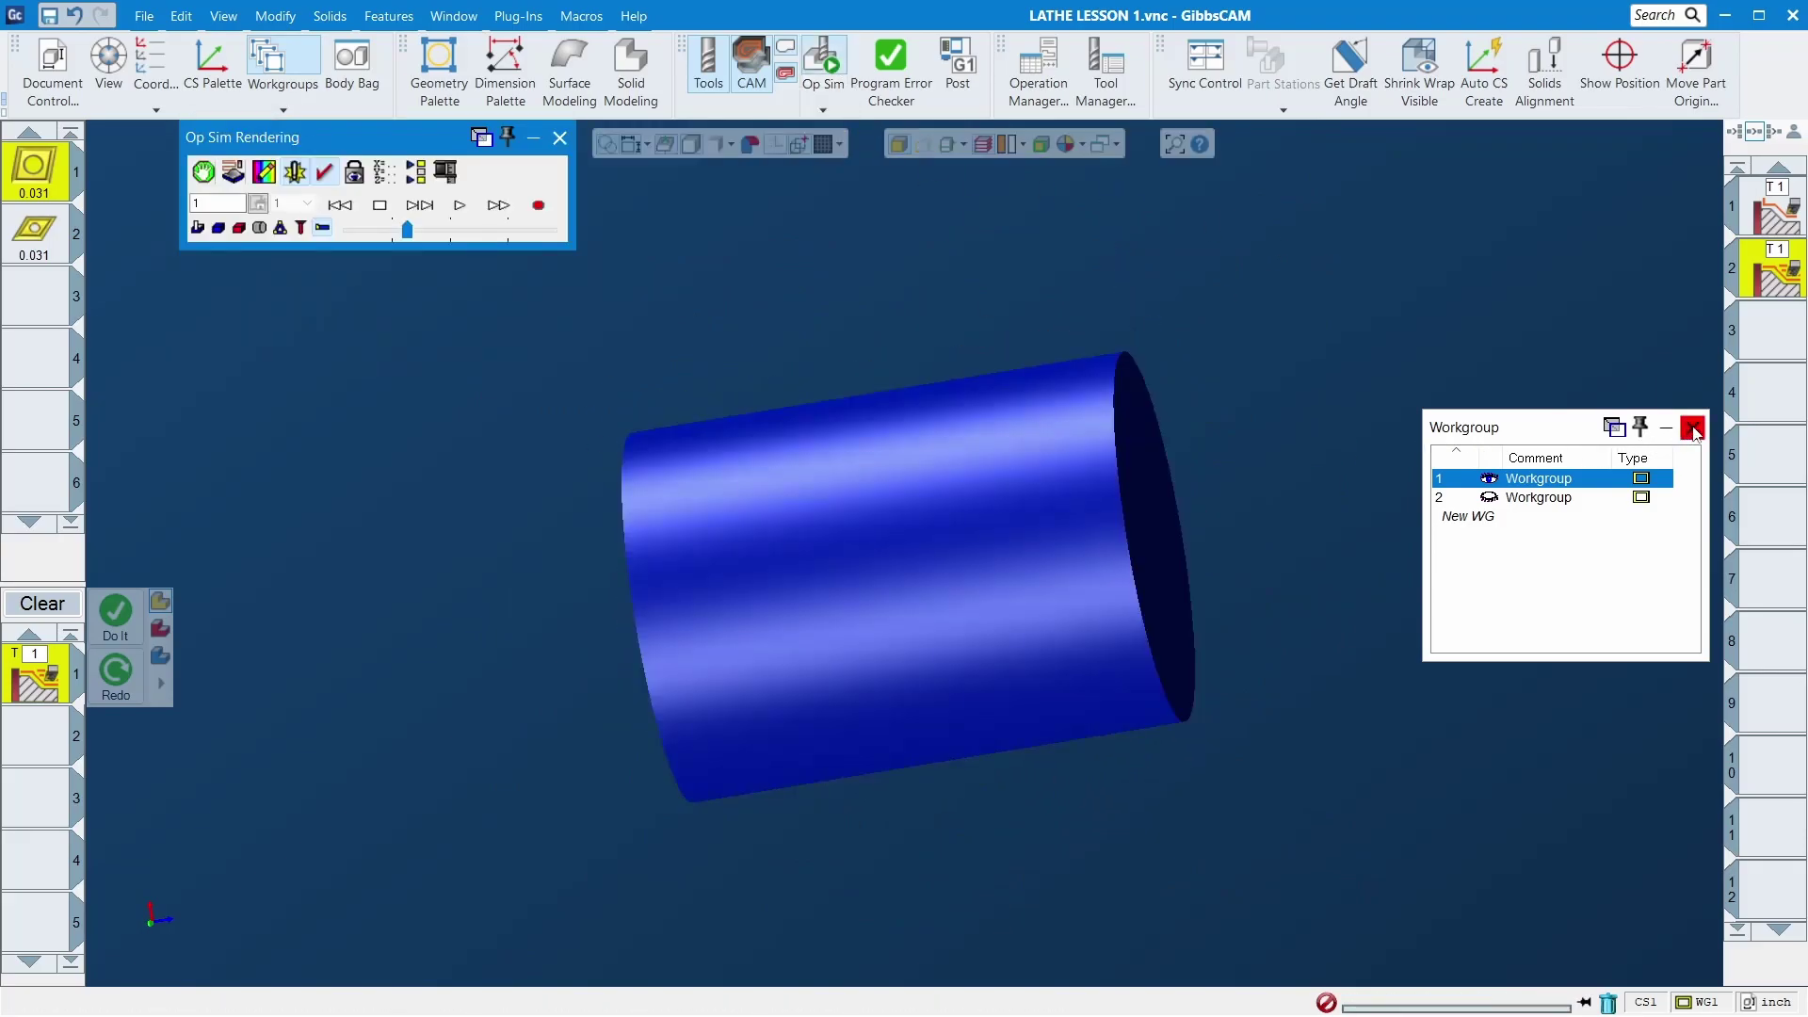
click(385, 235)
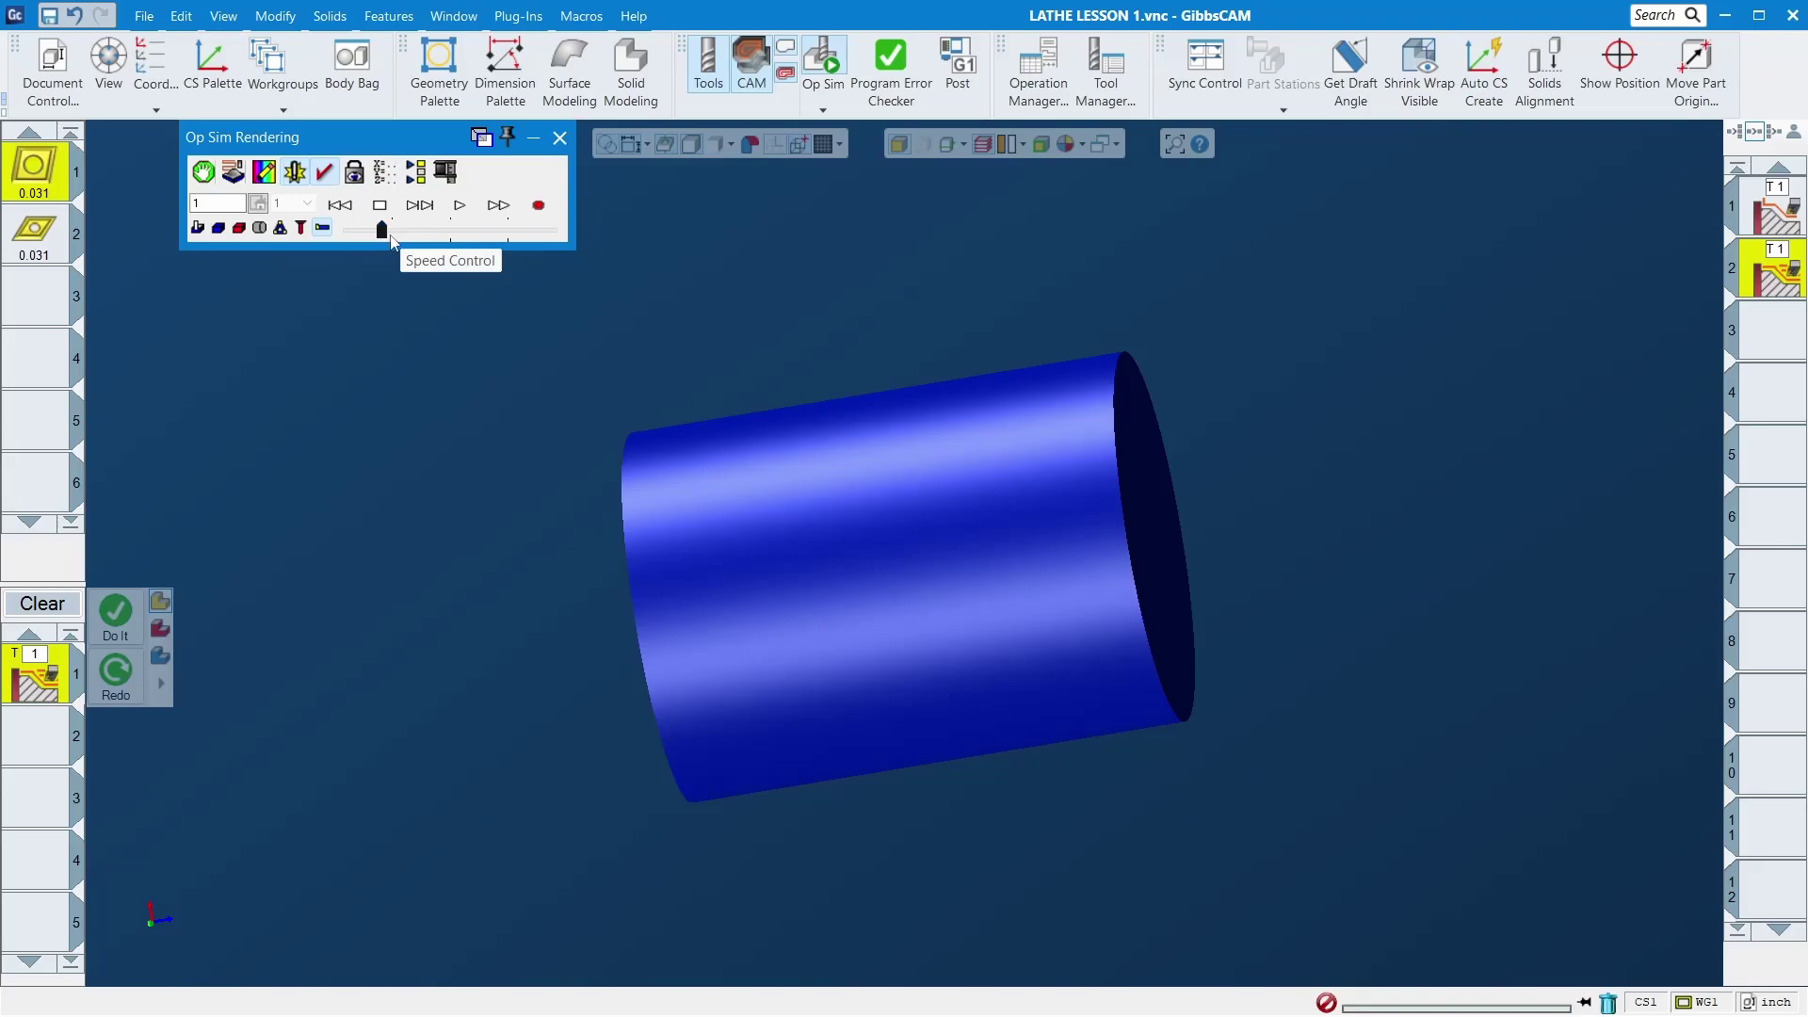
click(460, 205)
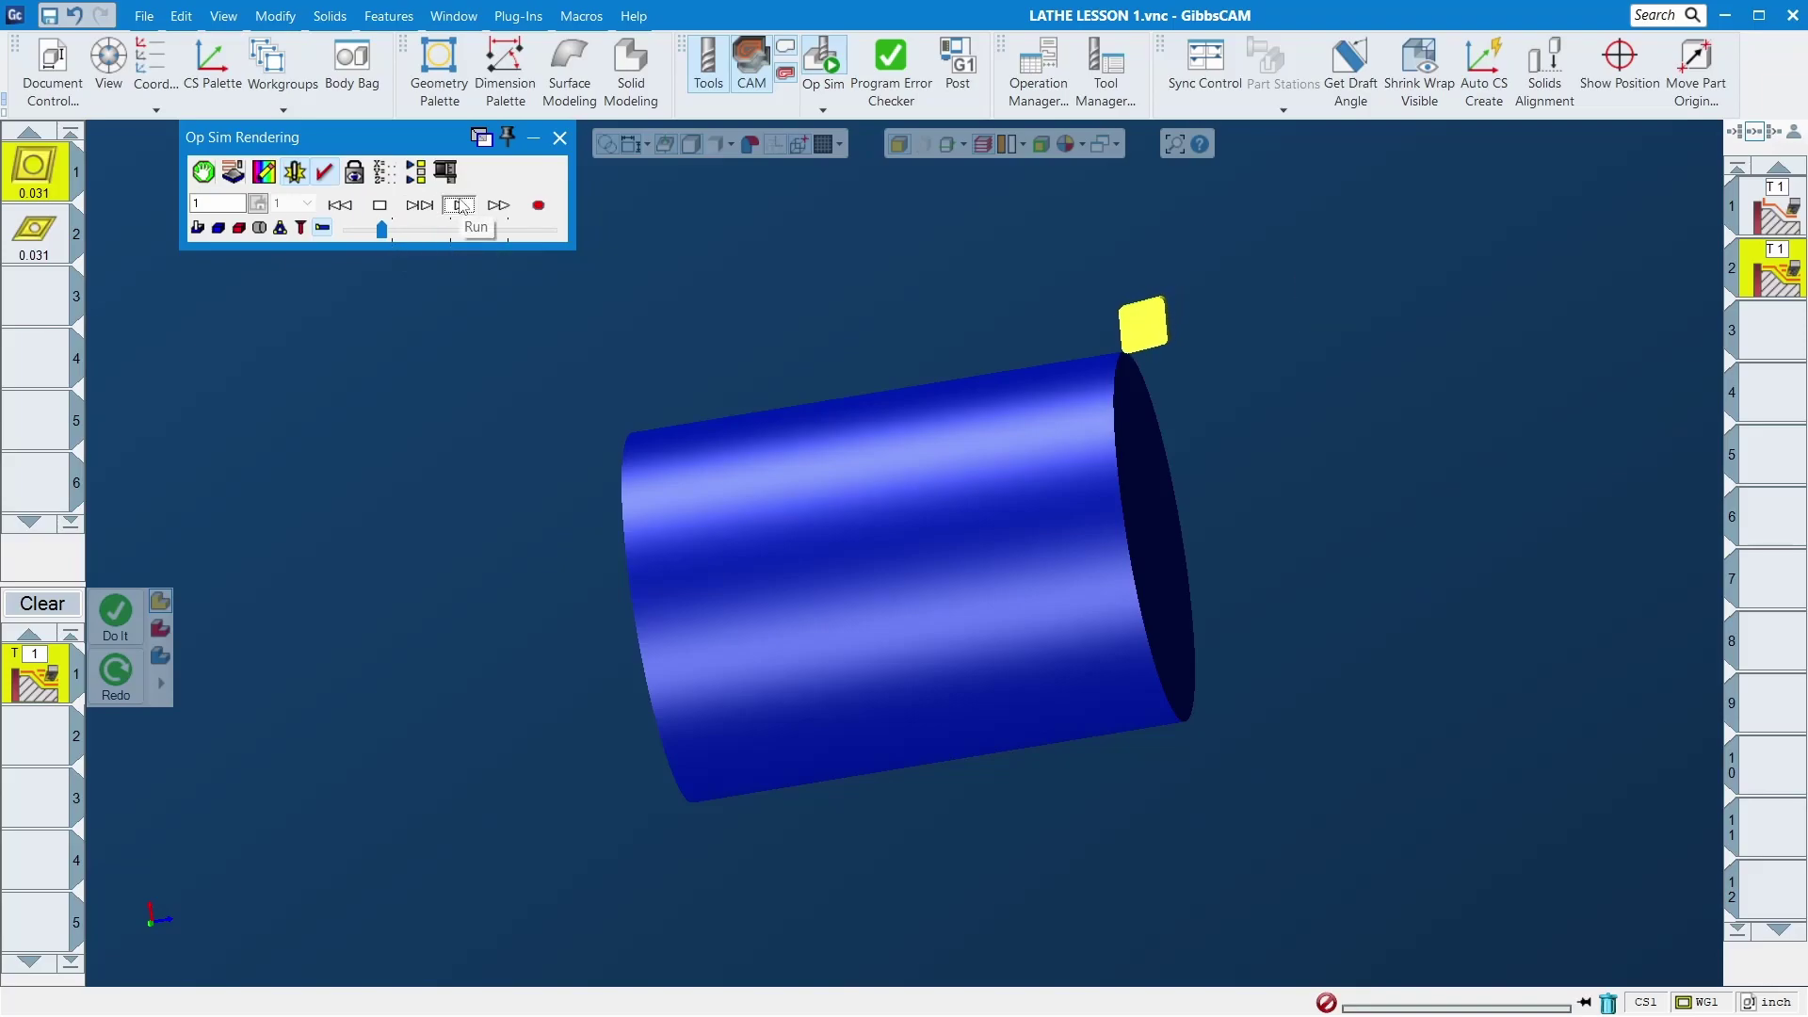
drag(381, 230, 409, 234)
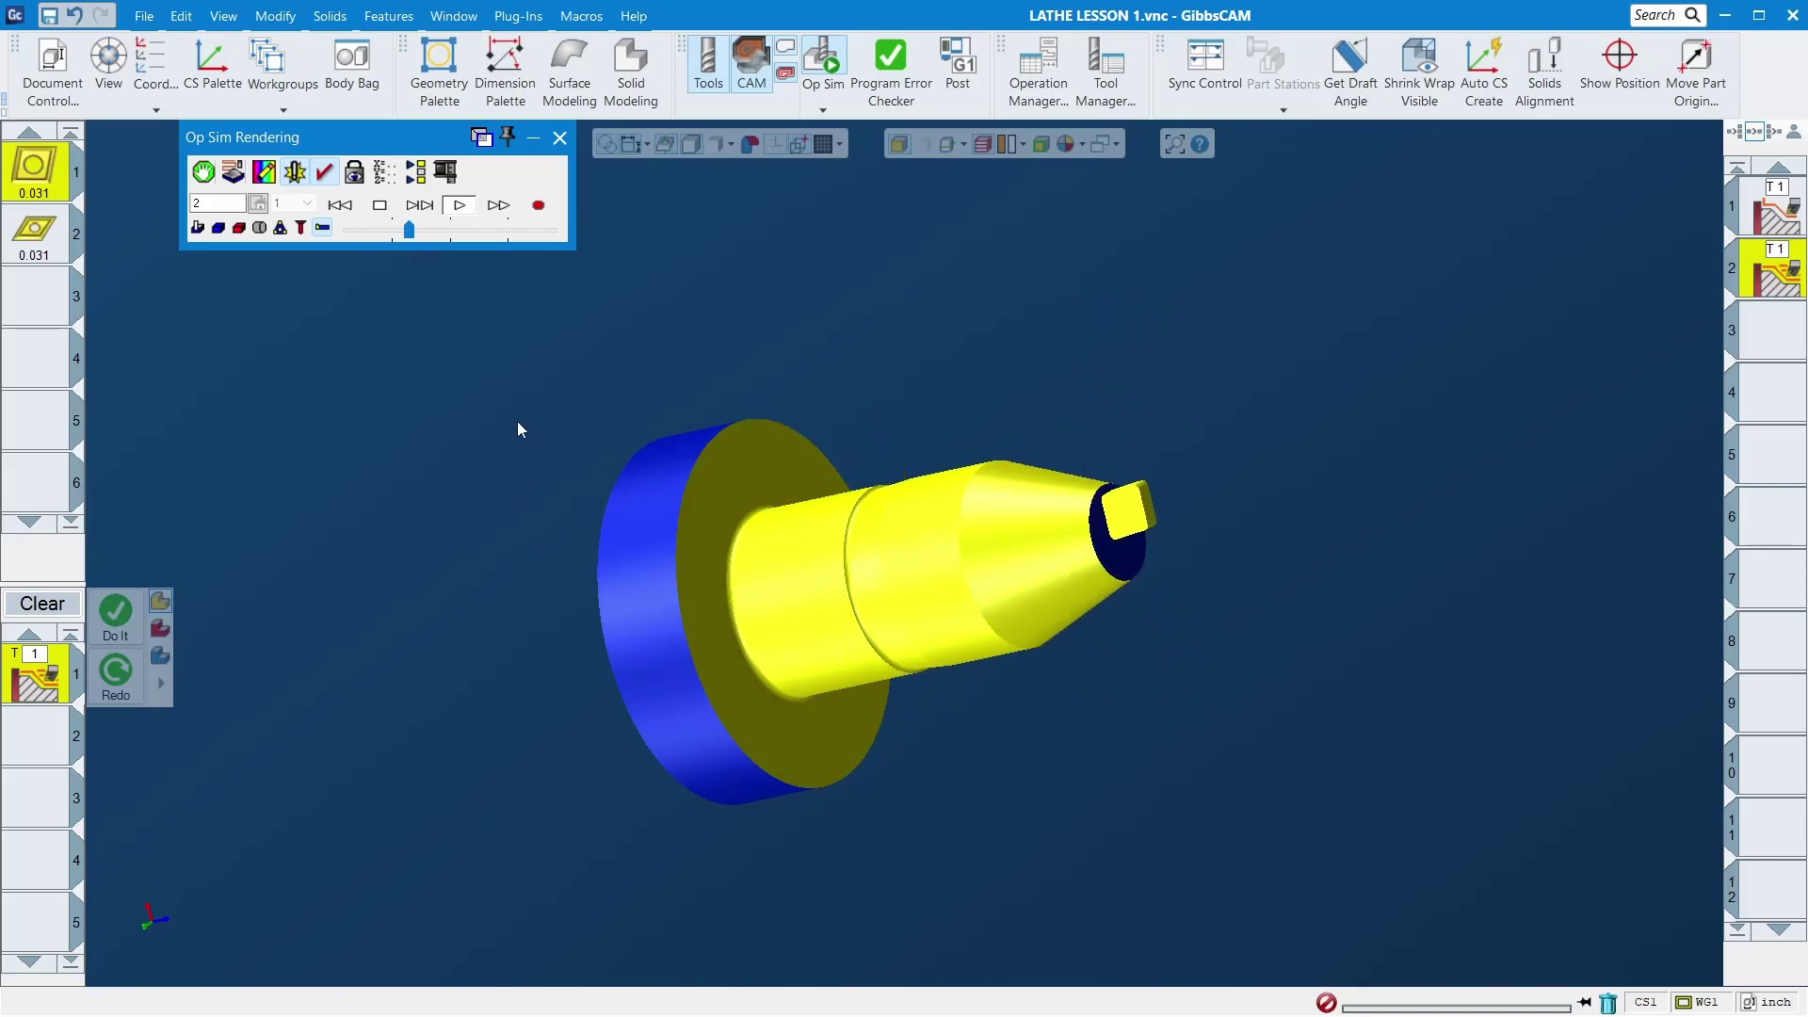
click(560, 138)
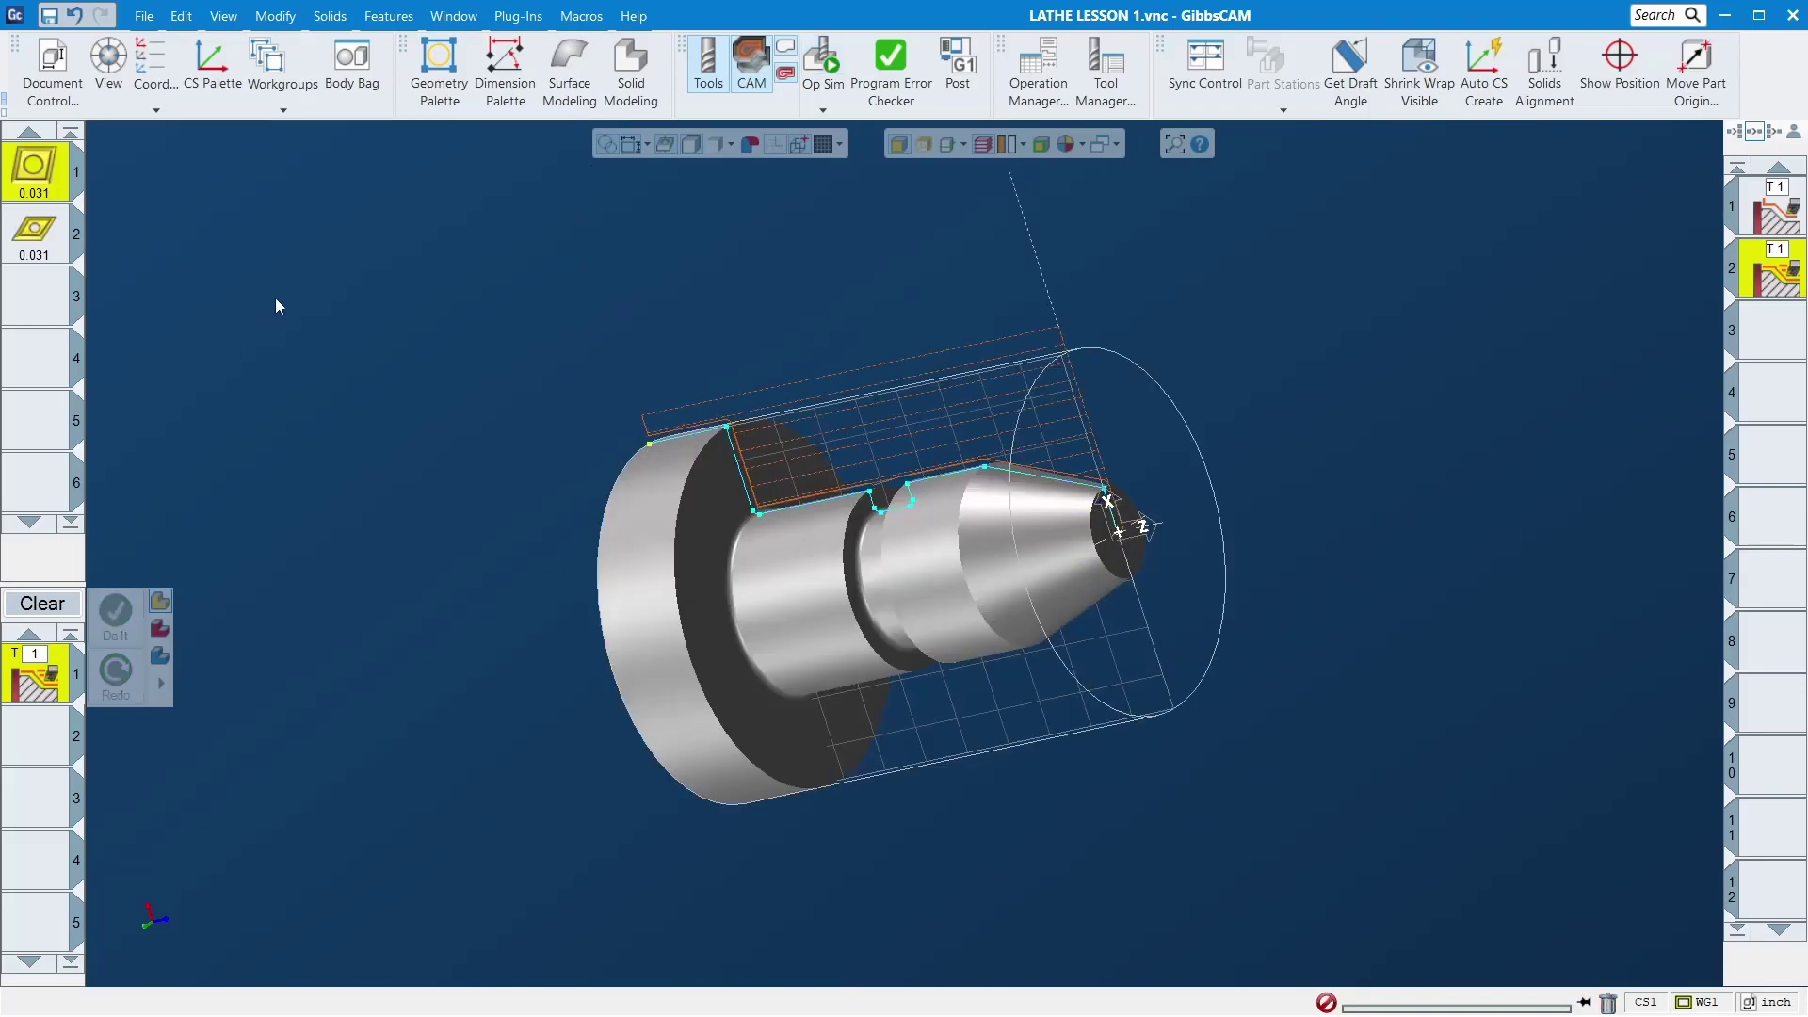
Step: Extend the stock 0.05 inch beyond the front face by setting the workspace's +Z value, and close the document settings
click(53, 67)
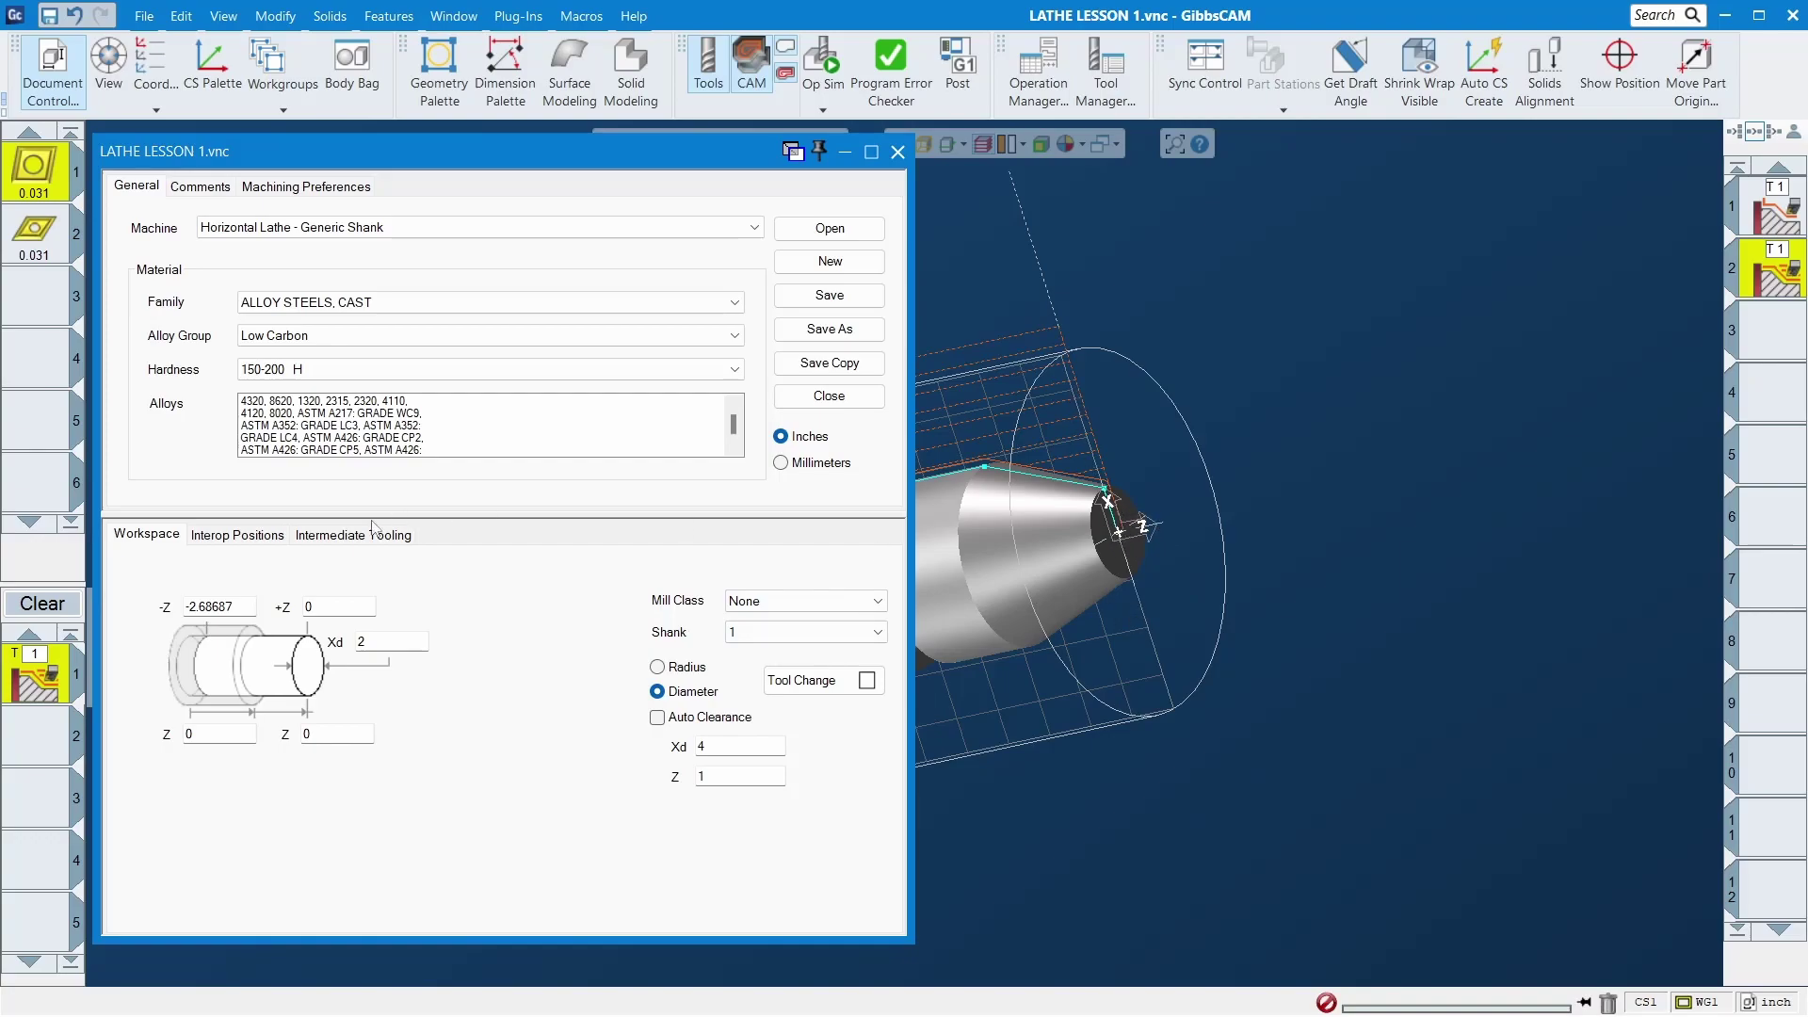
click(326, 603)
text(0.05)
key(Tab)
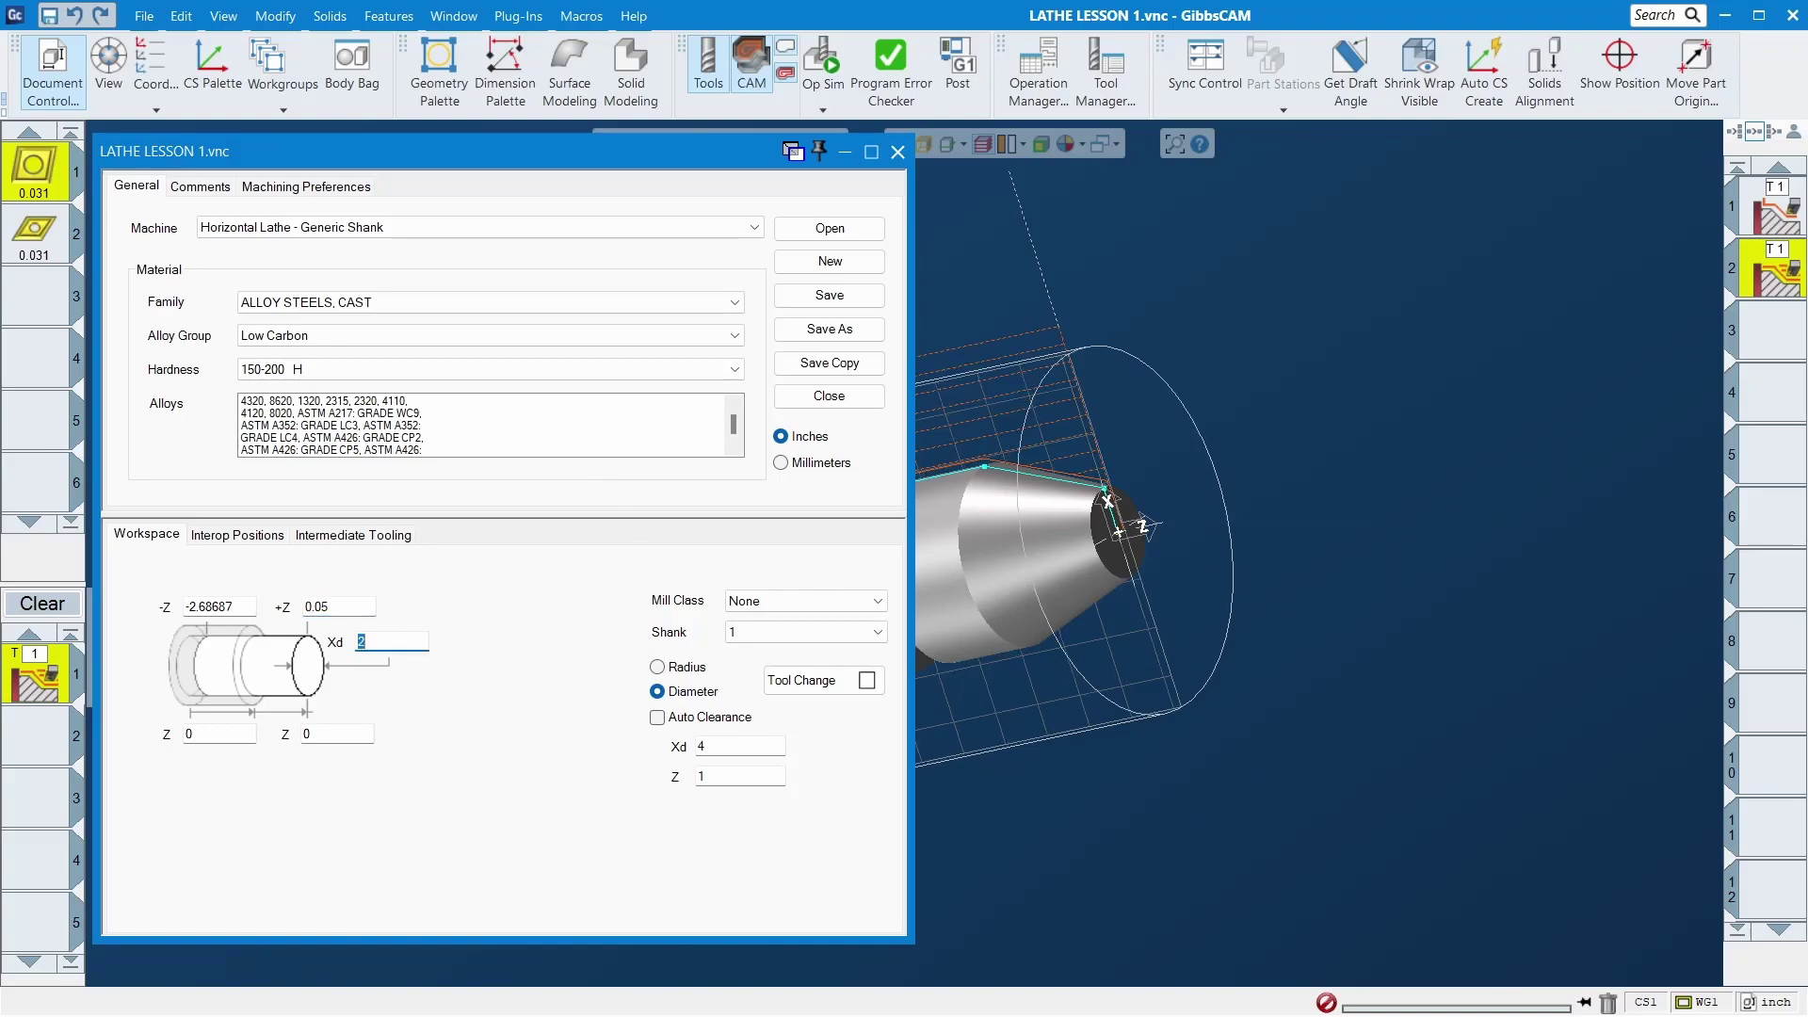
click(897, 151)
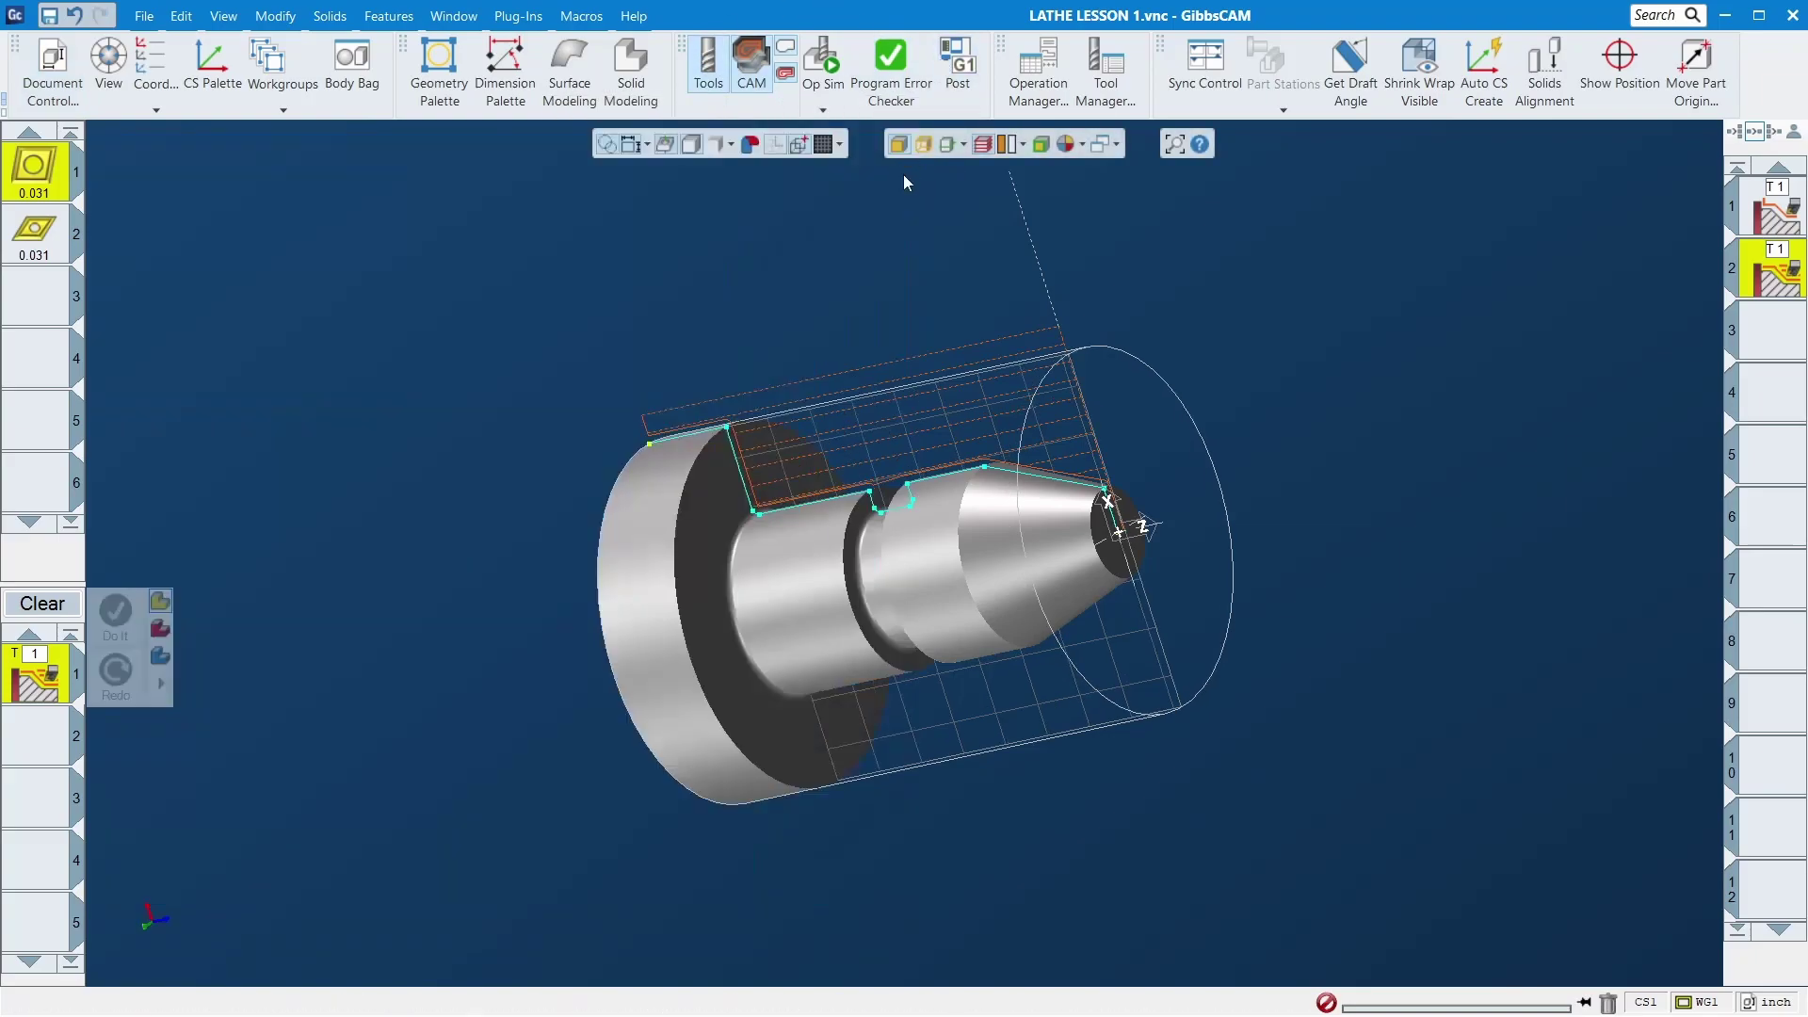
Step: Simulate the facing and roughing operations on the extended stock, inspect the cut at the groove, and close the simulation
click(822, 55)
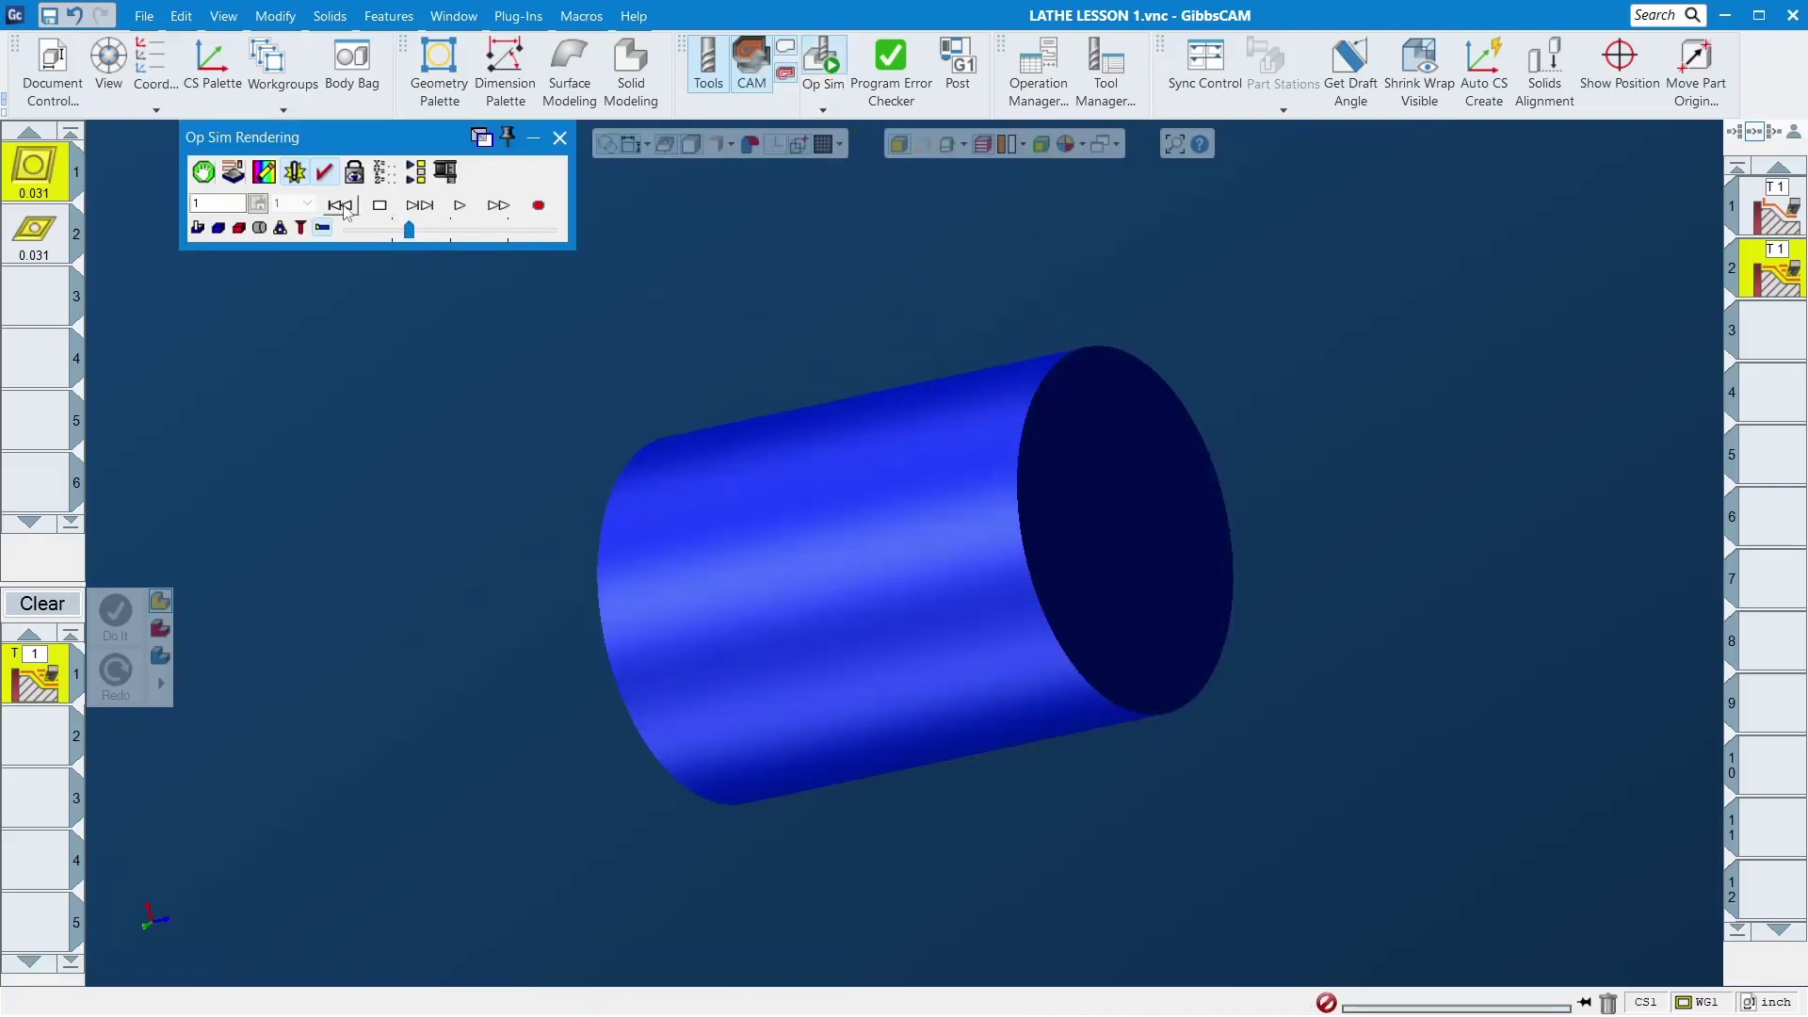
click(460, 206)
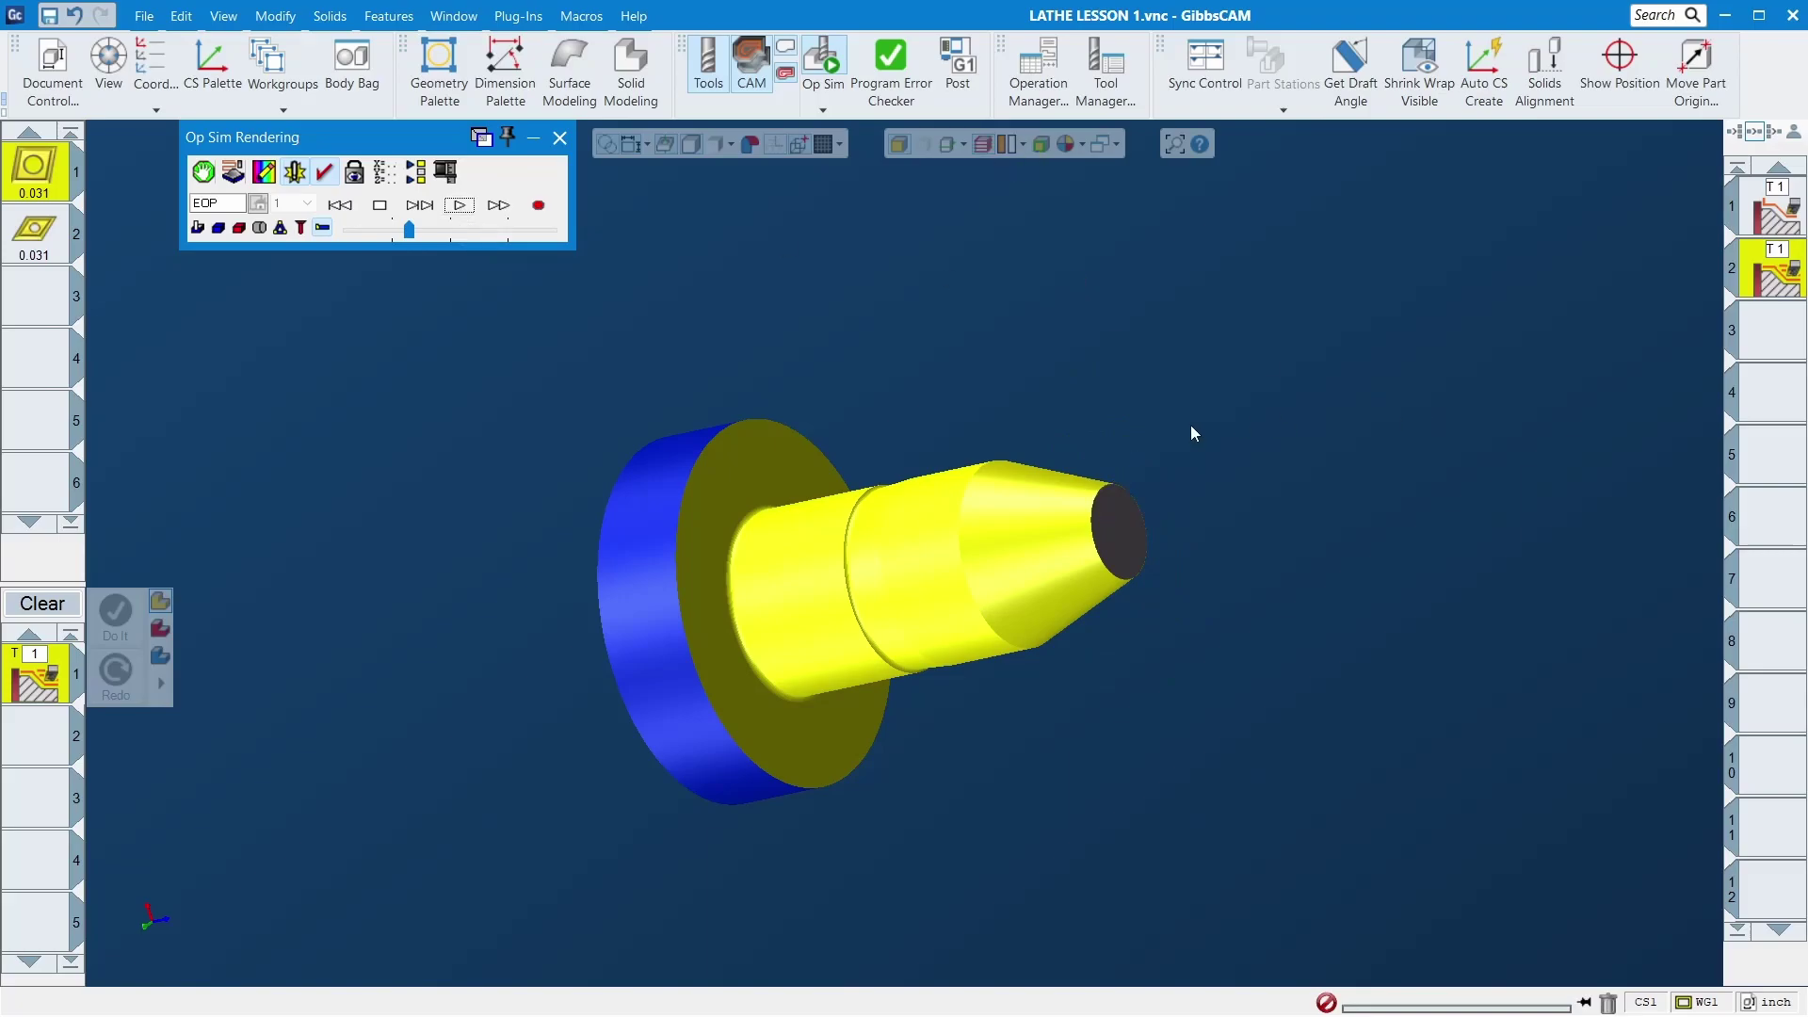
middle_drag(875, 535, 1496, 601)
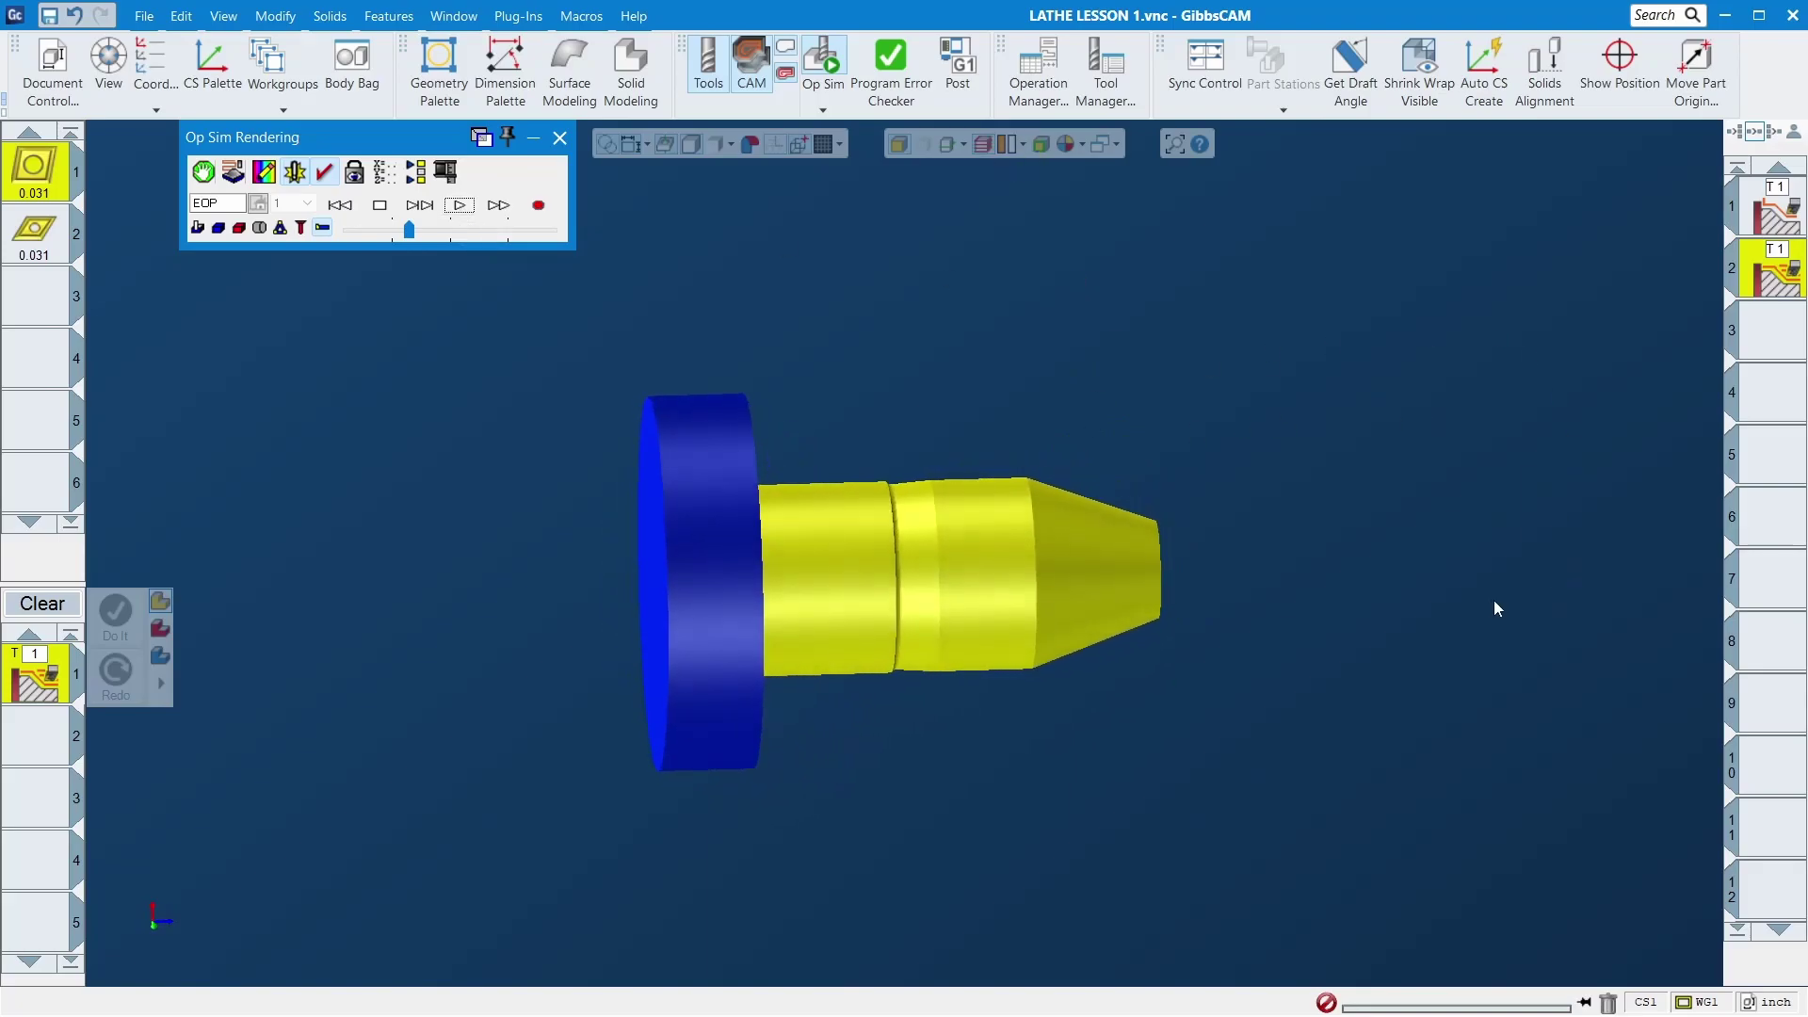
scroll(670, 540, up, 4)
middle_drag(752, 480, 646, 426)
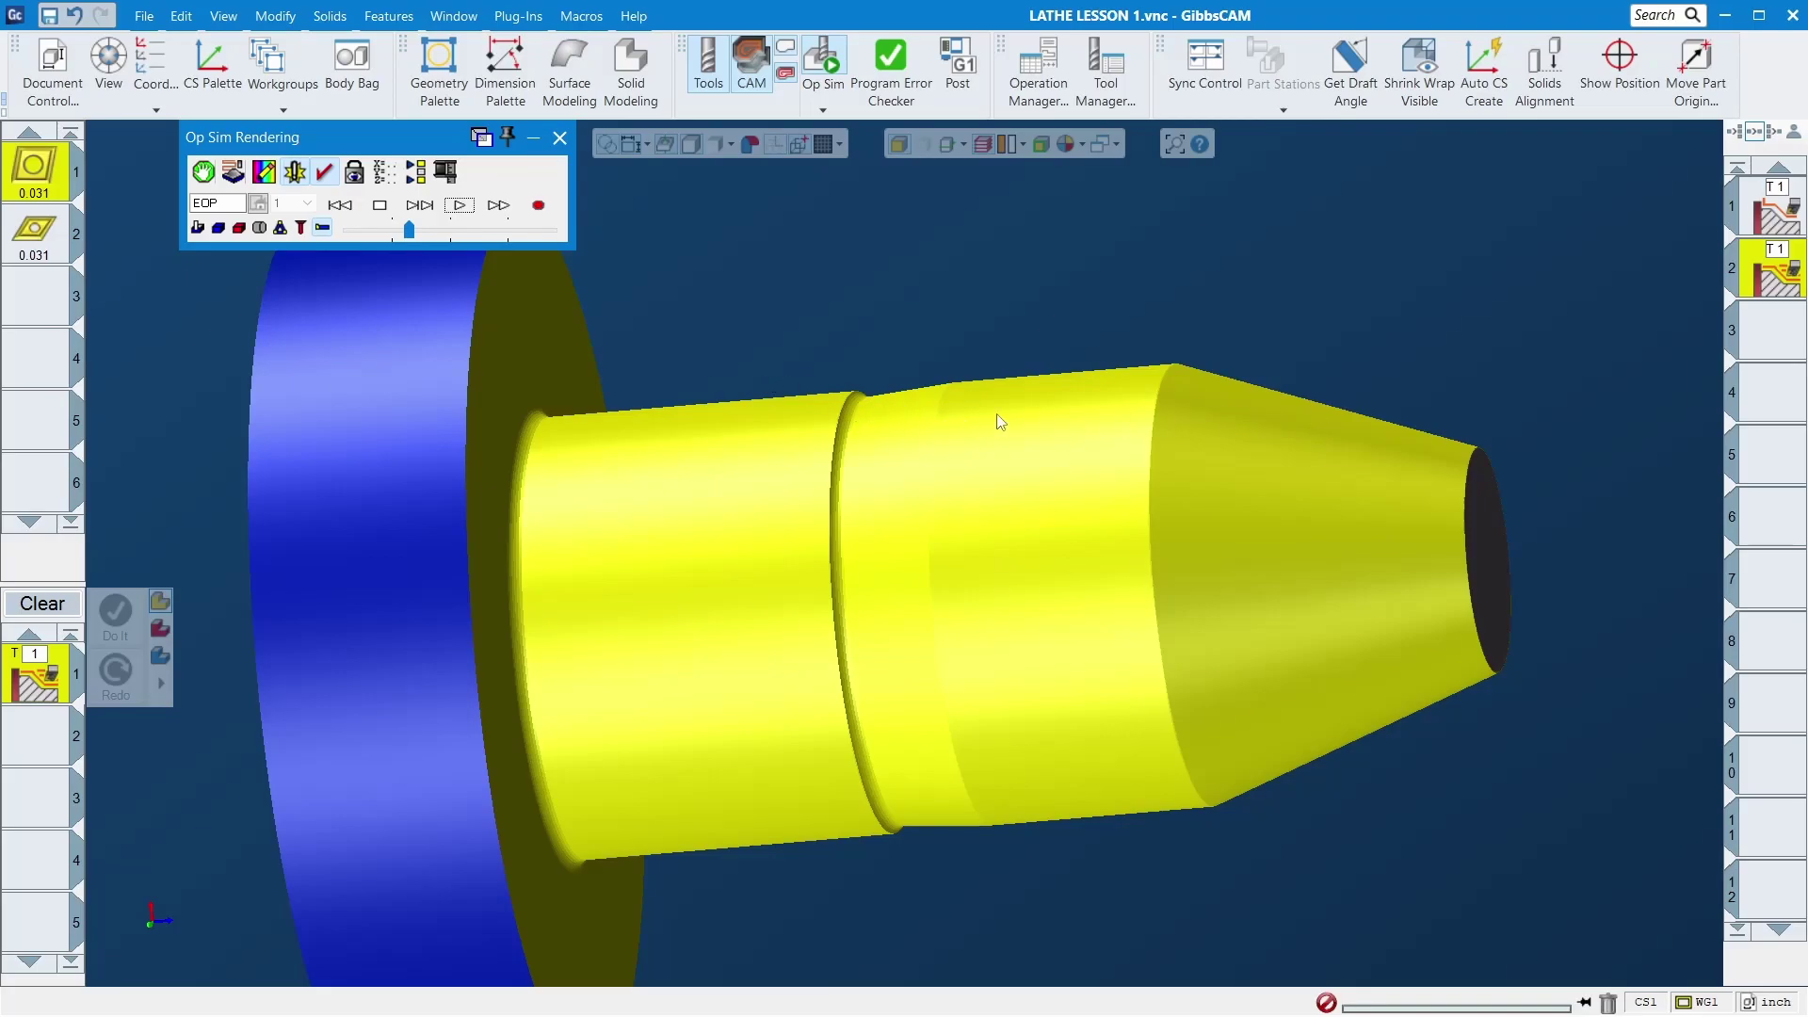
click(560, 137)
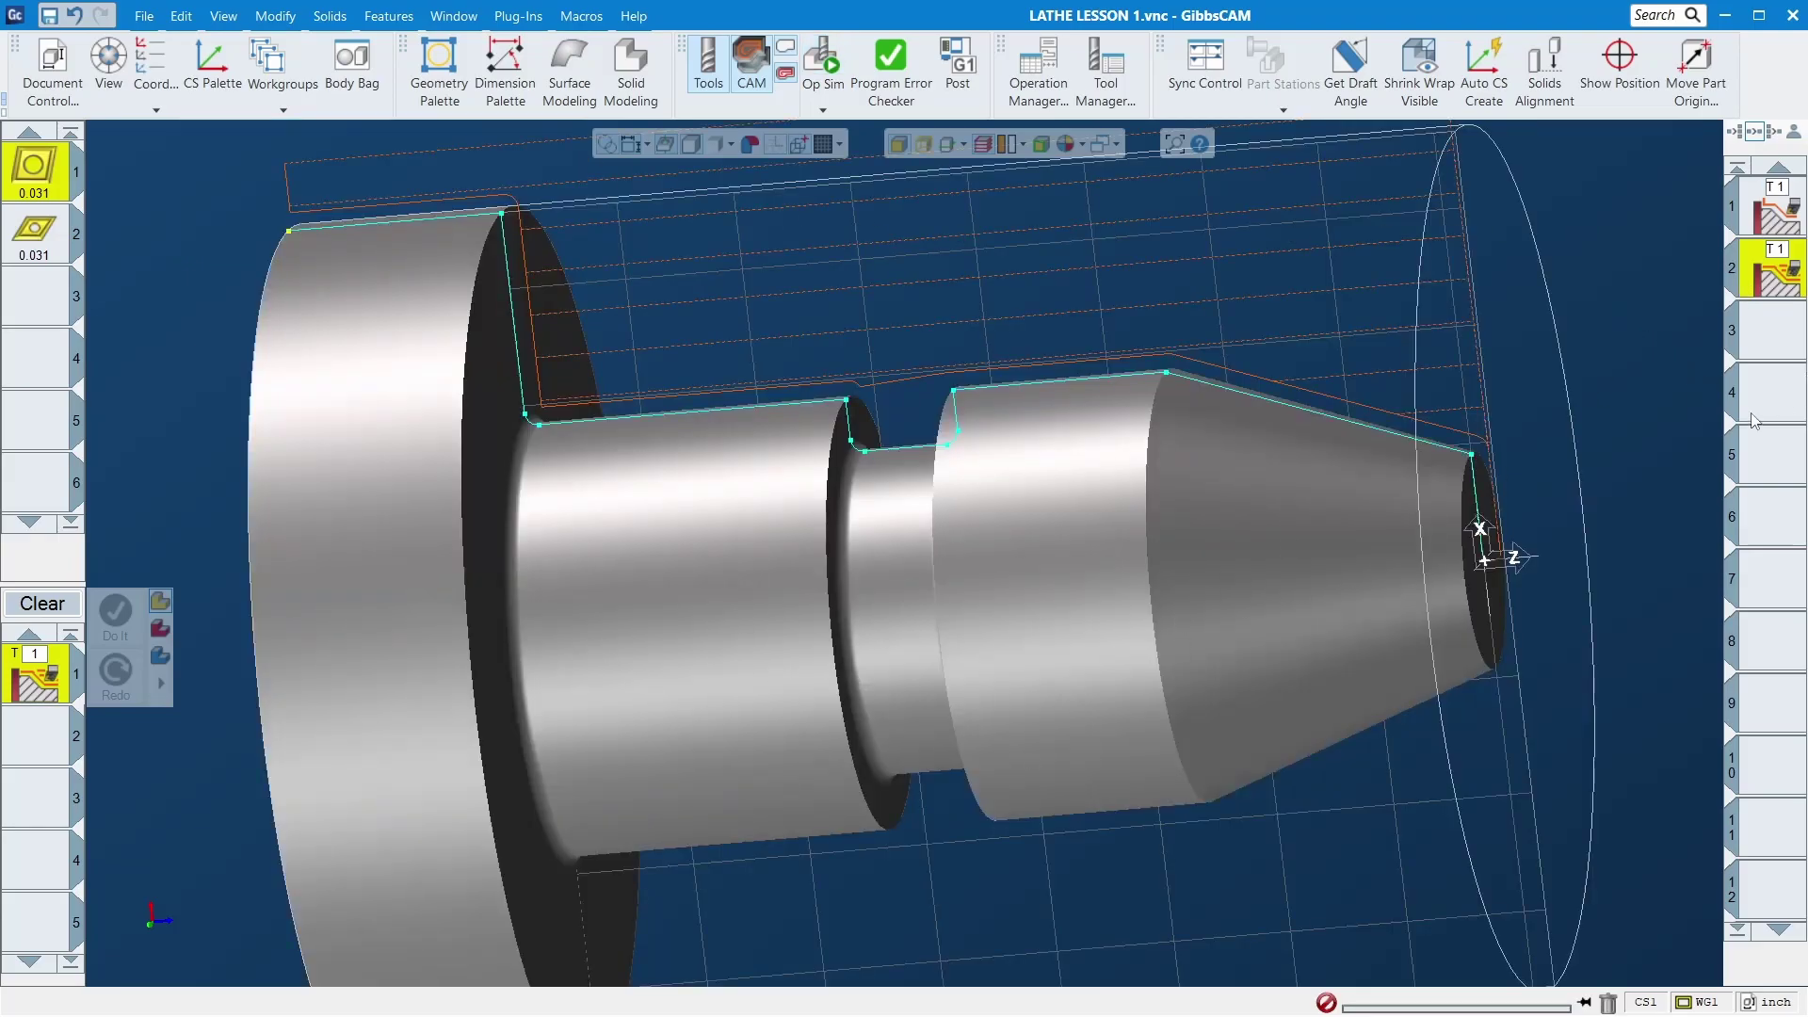
Step: Disable the X- cut direction in the OD roughing process, regenerate the operation and close the process
click(1767, 275)
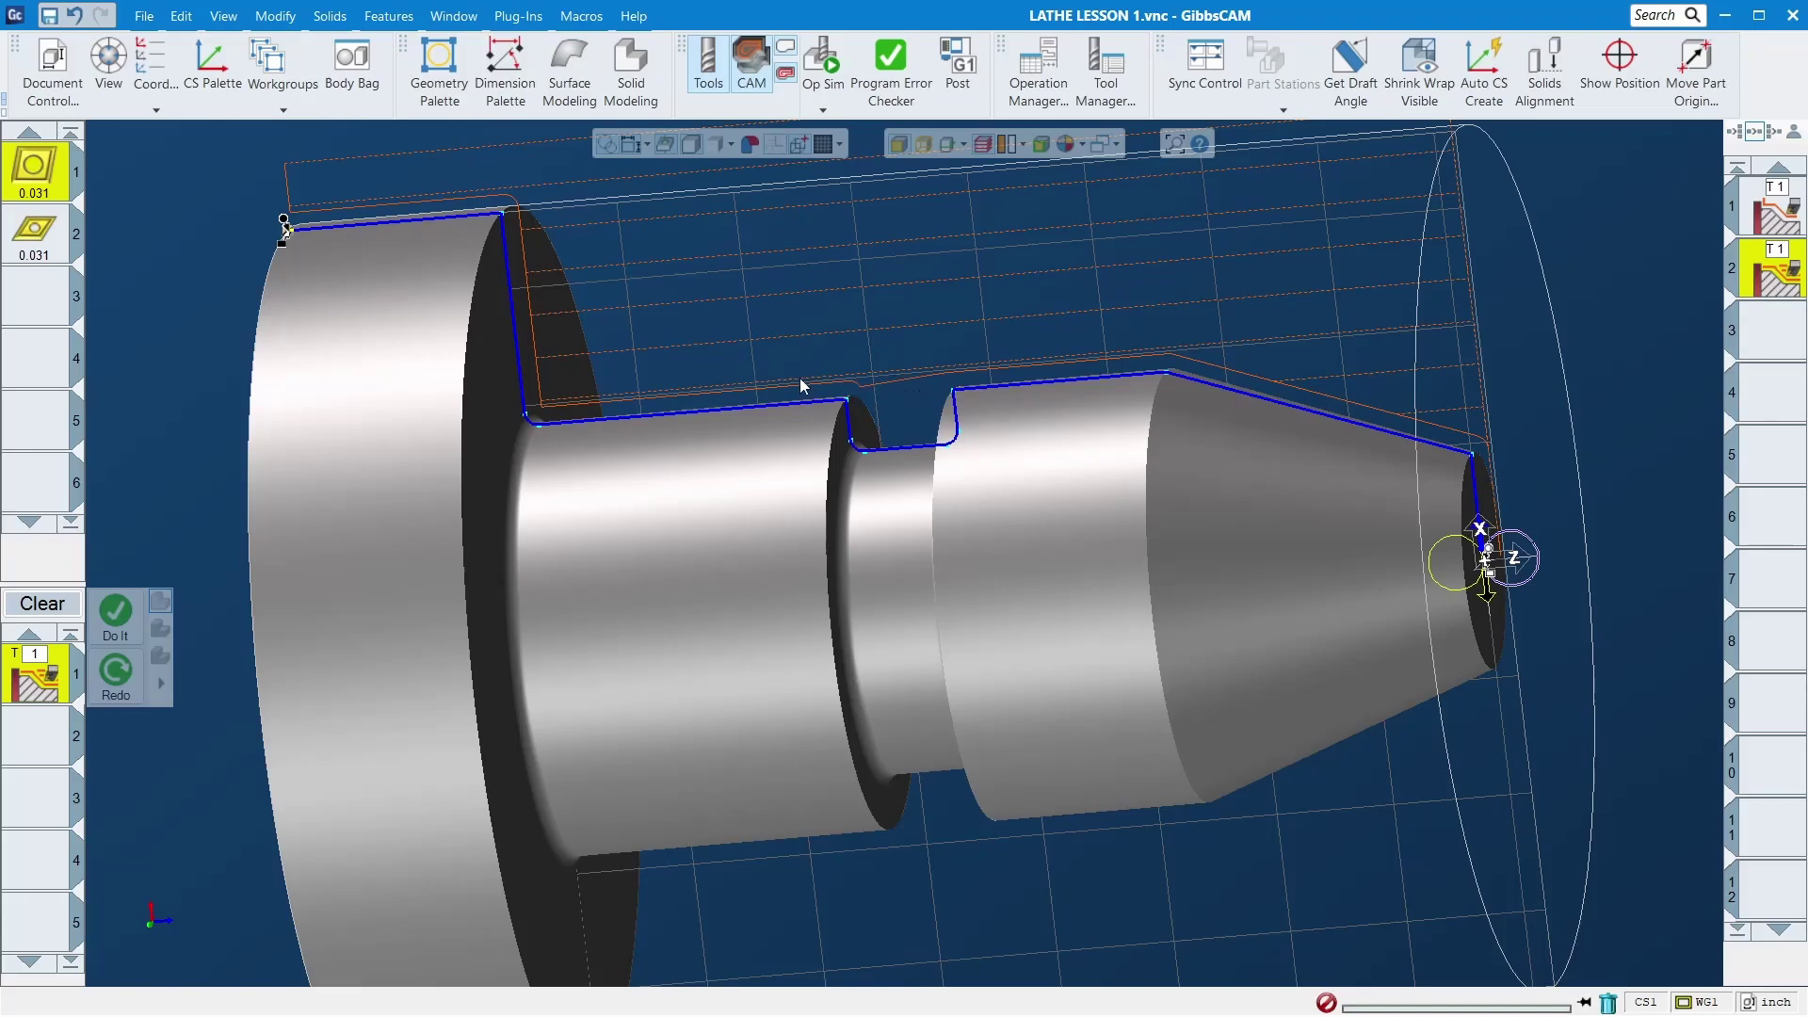
double_click(24, 680)
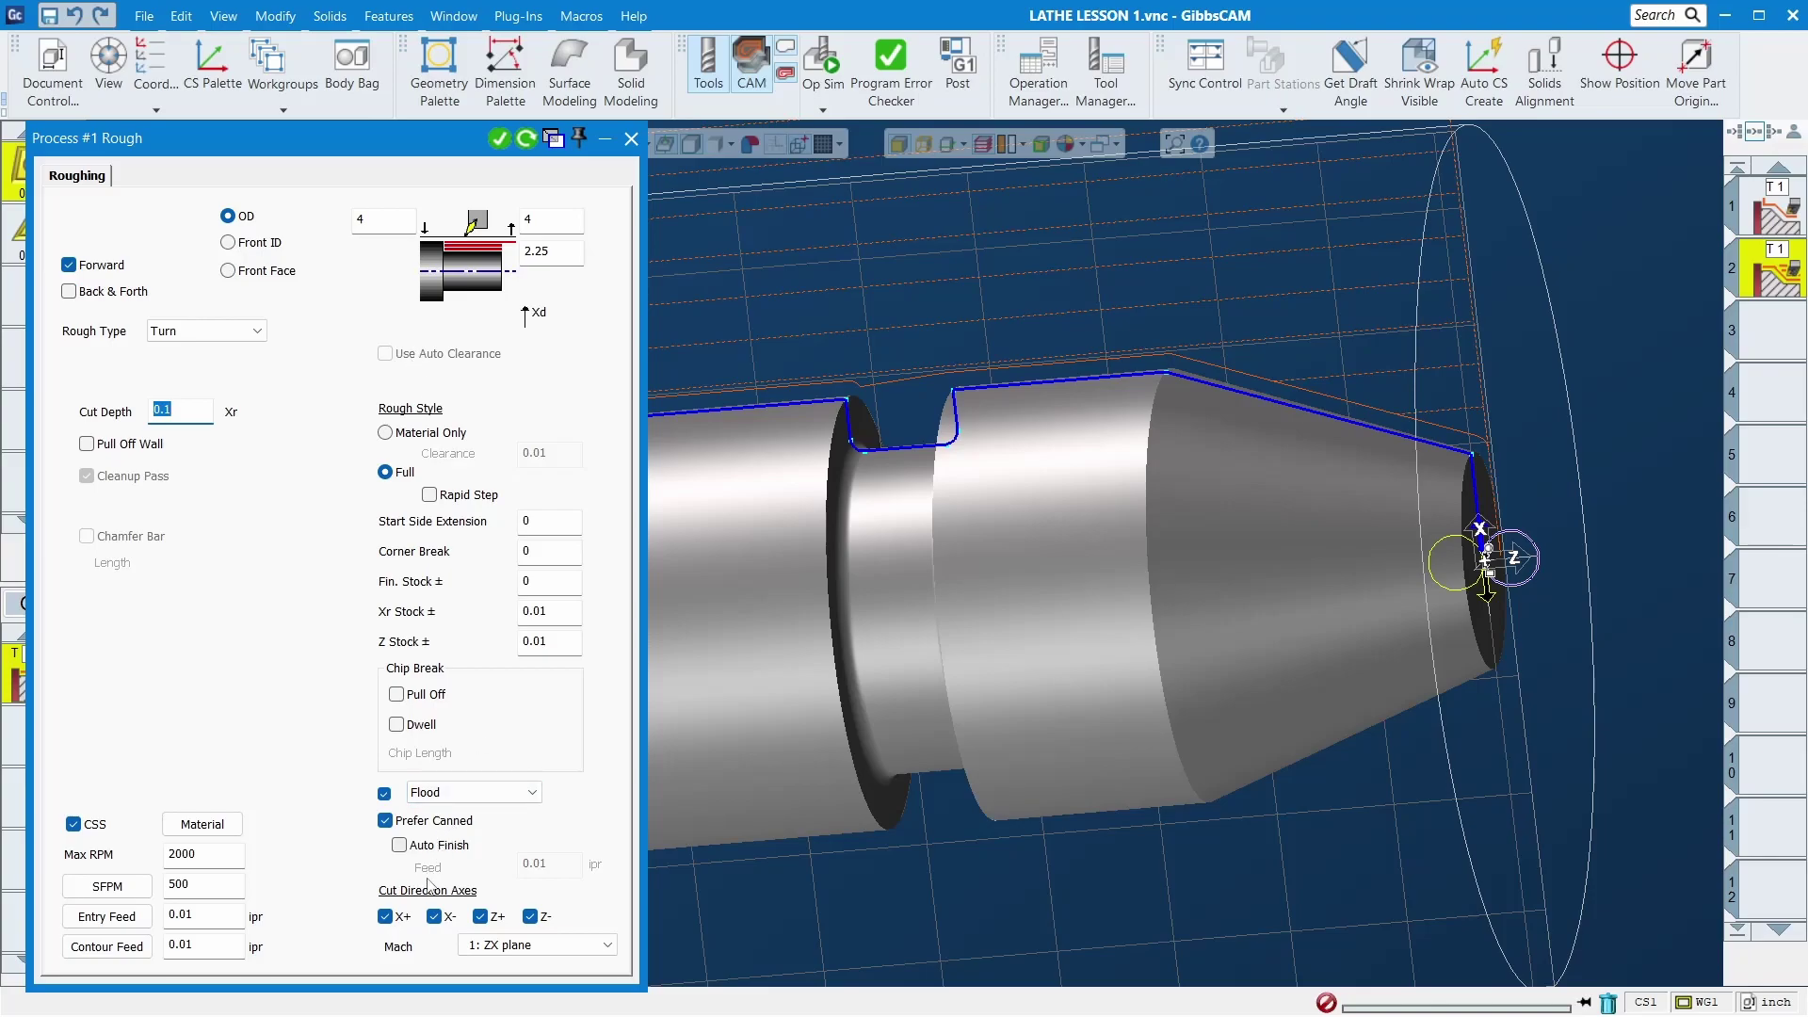
click(435, 919)
click(524, 139)
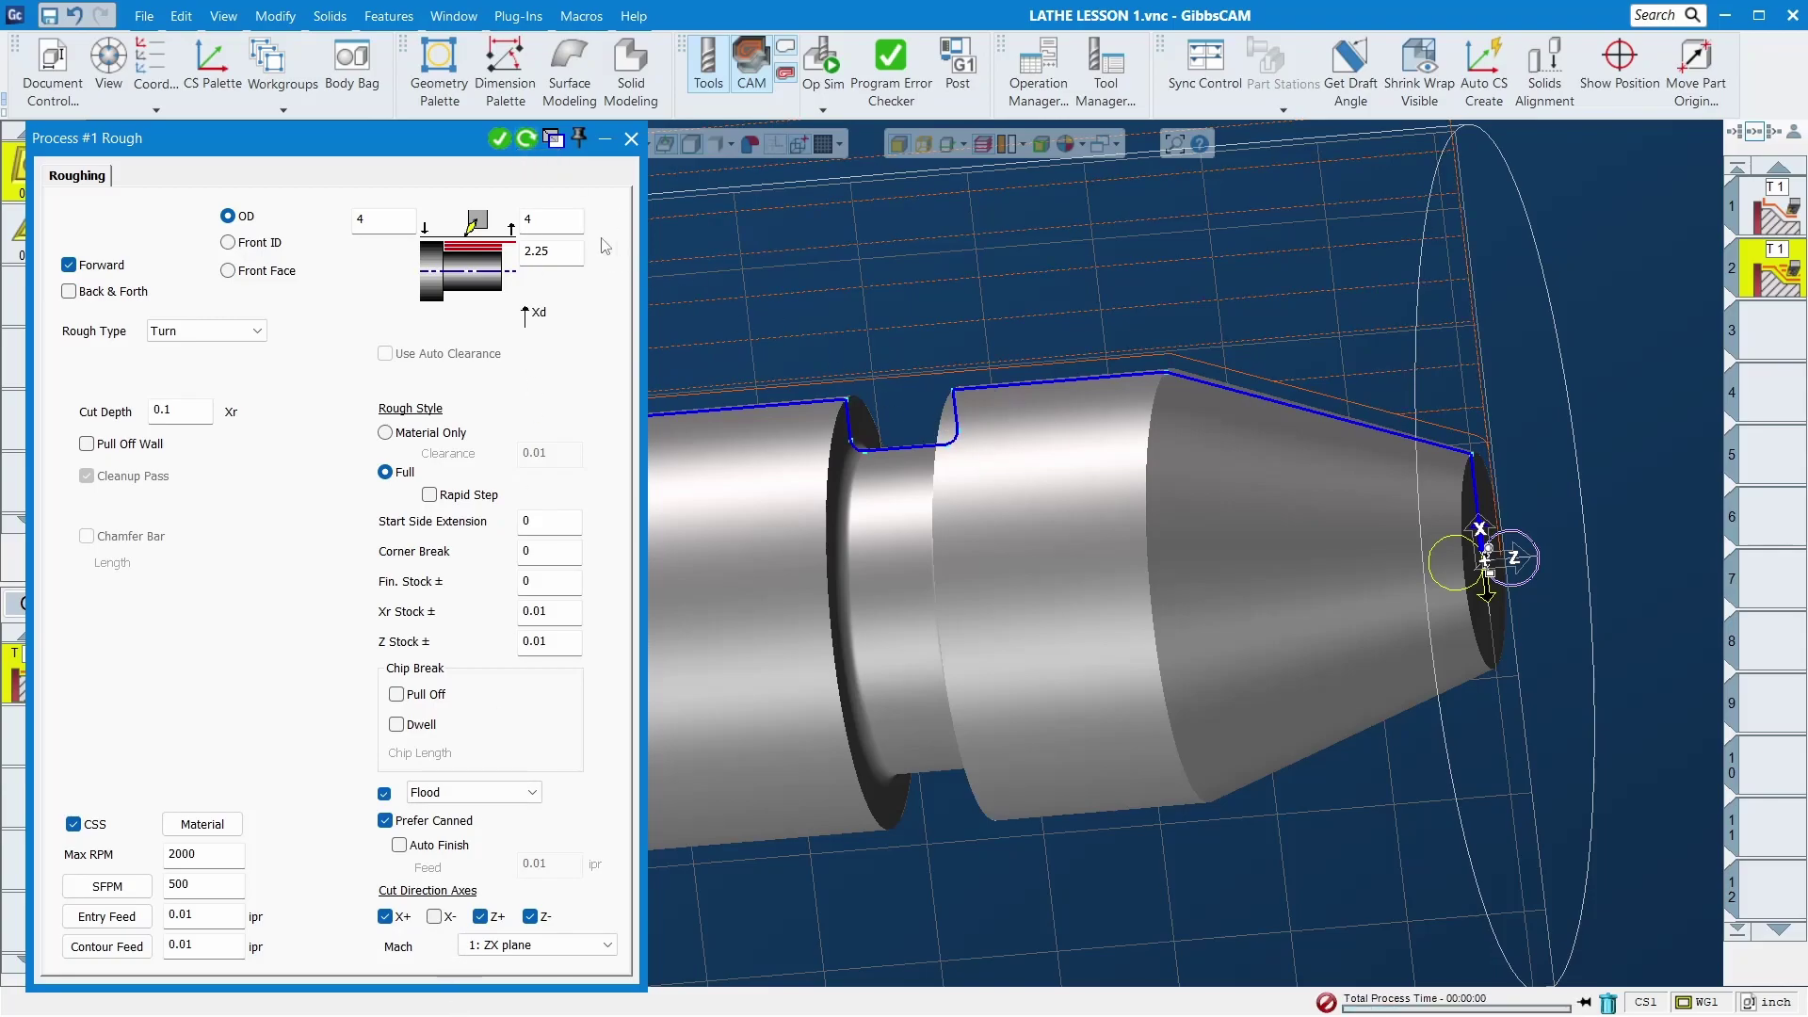
click(631, 139)
Step: Simulate the regenerated roughing operation, check how the tool passes over the groove, and close the simulation
scroll(857, 550, down, 3)
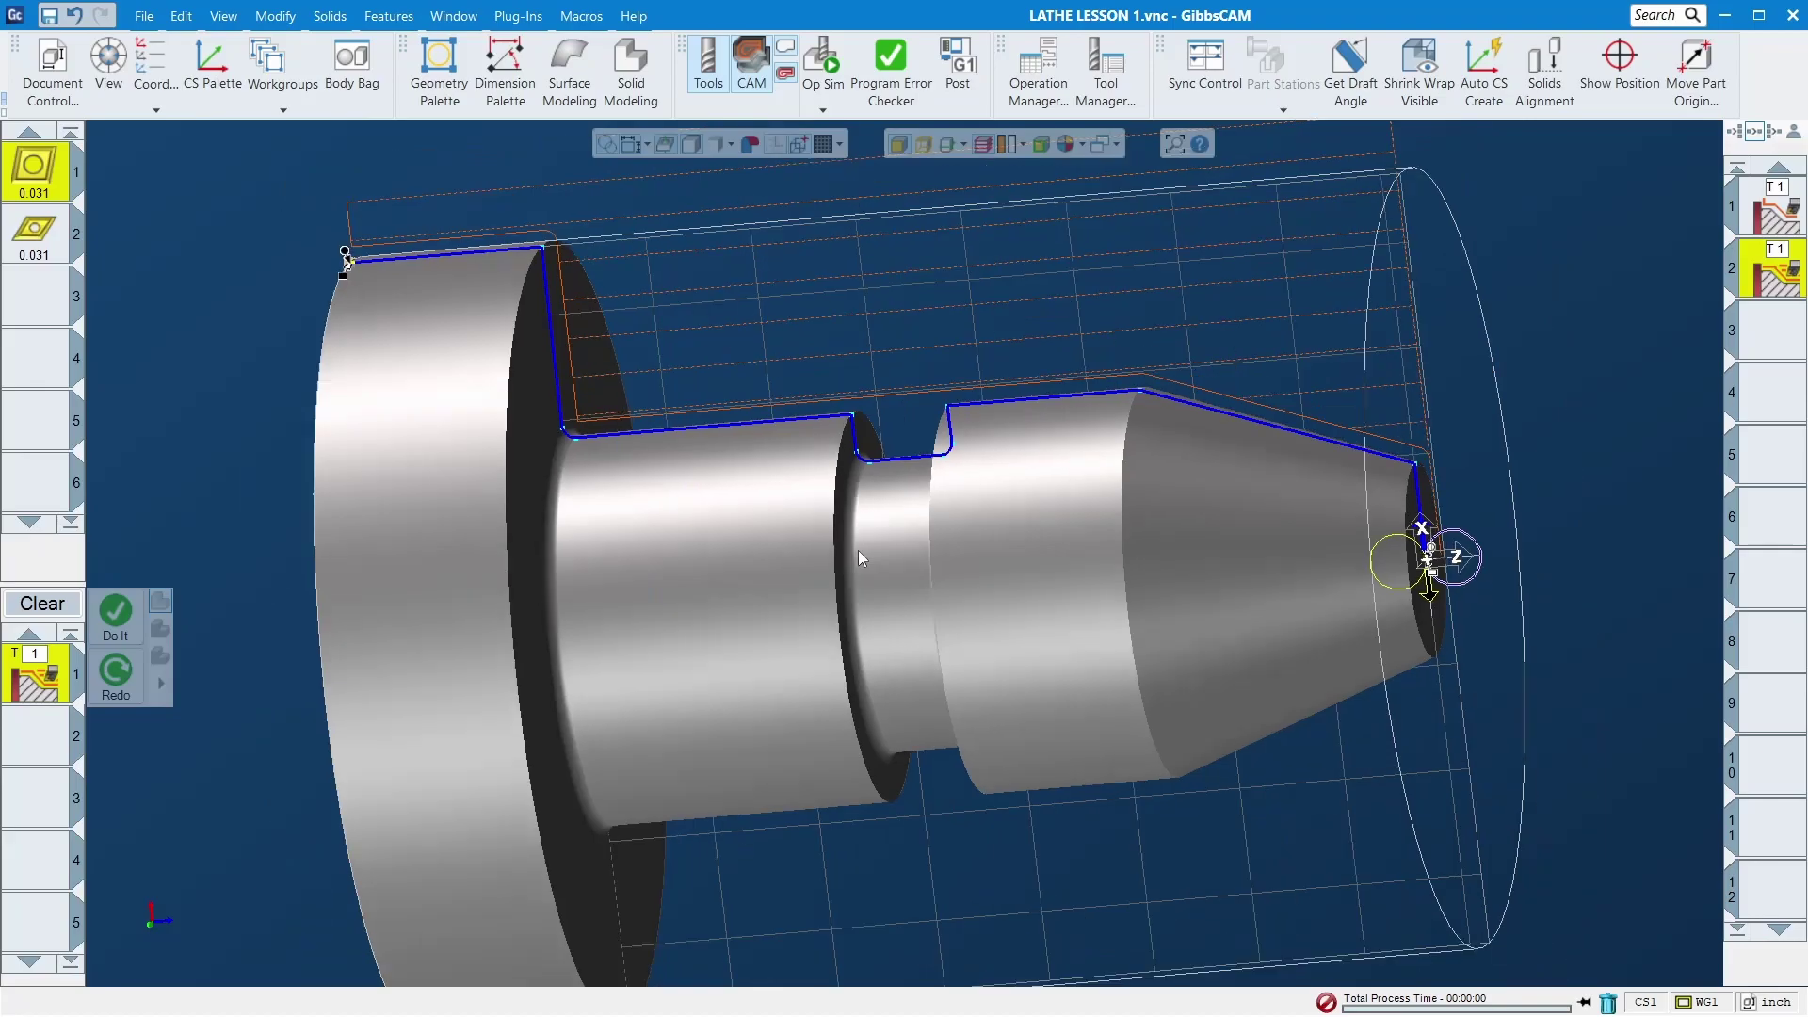
click(821, 59)
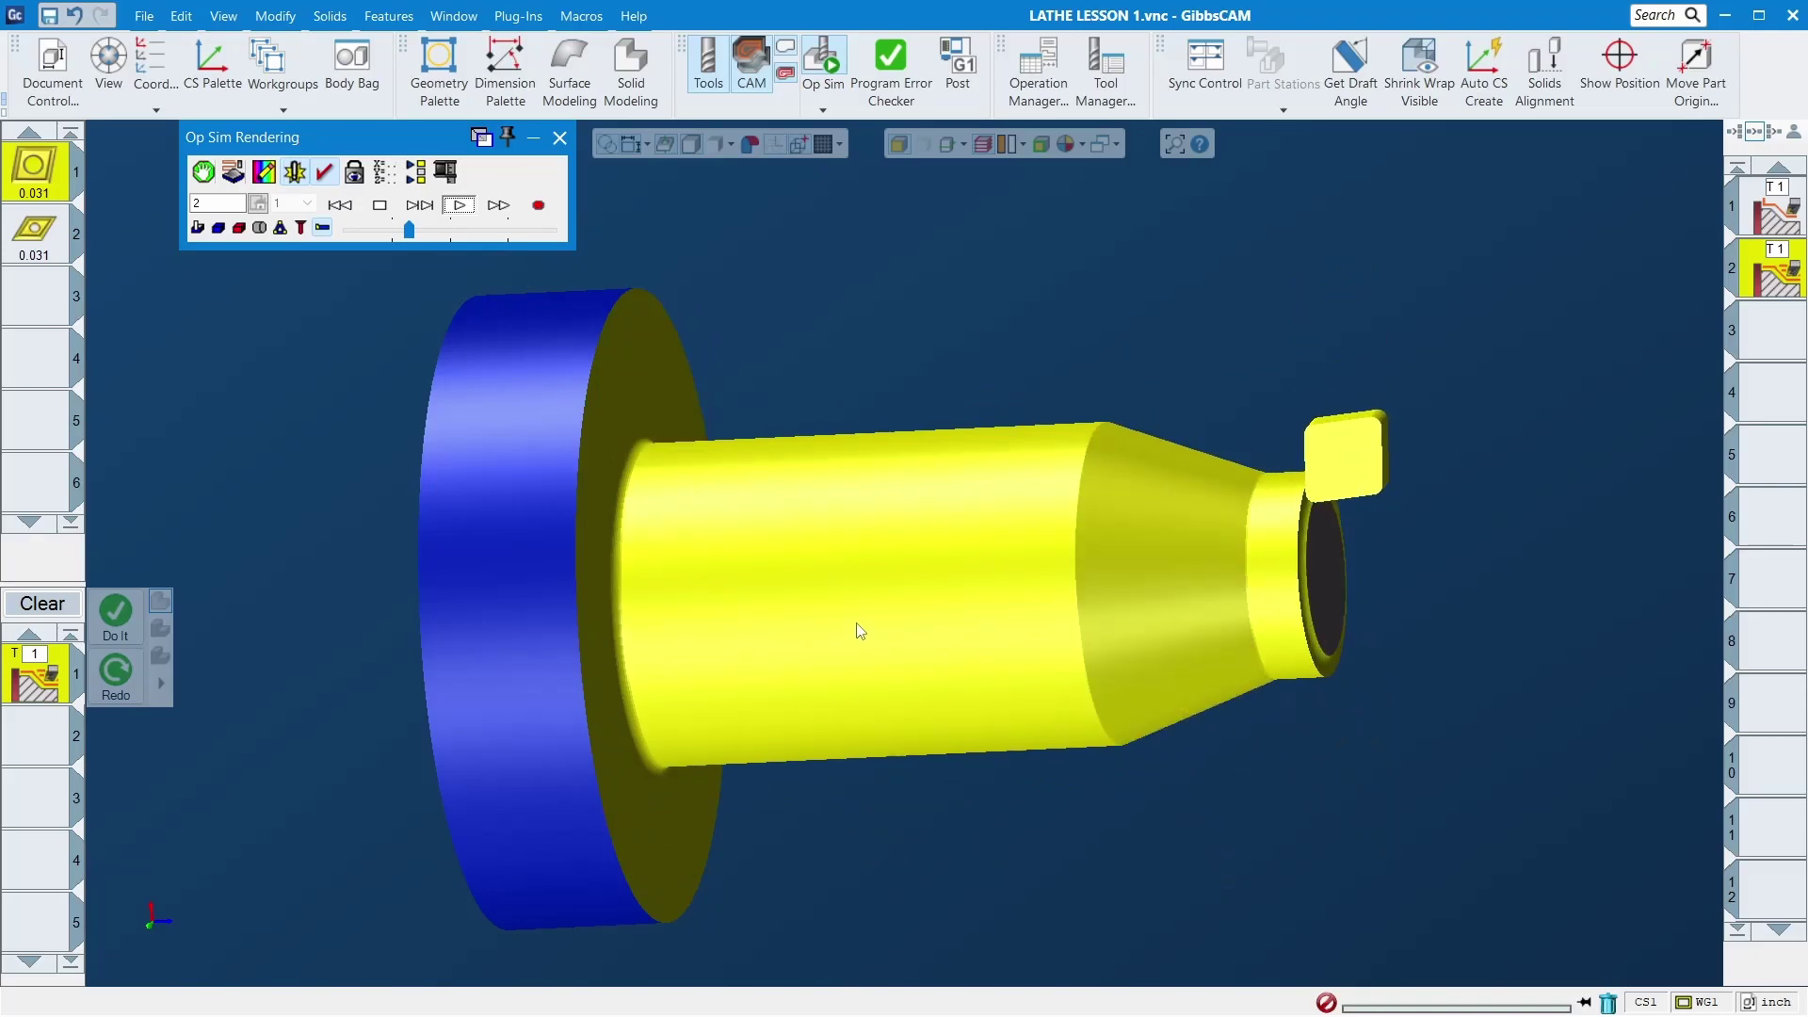
middle_drag(1012, 583, 1197, 550)
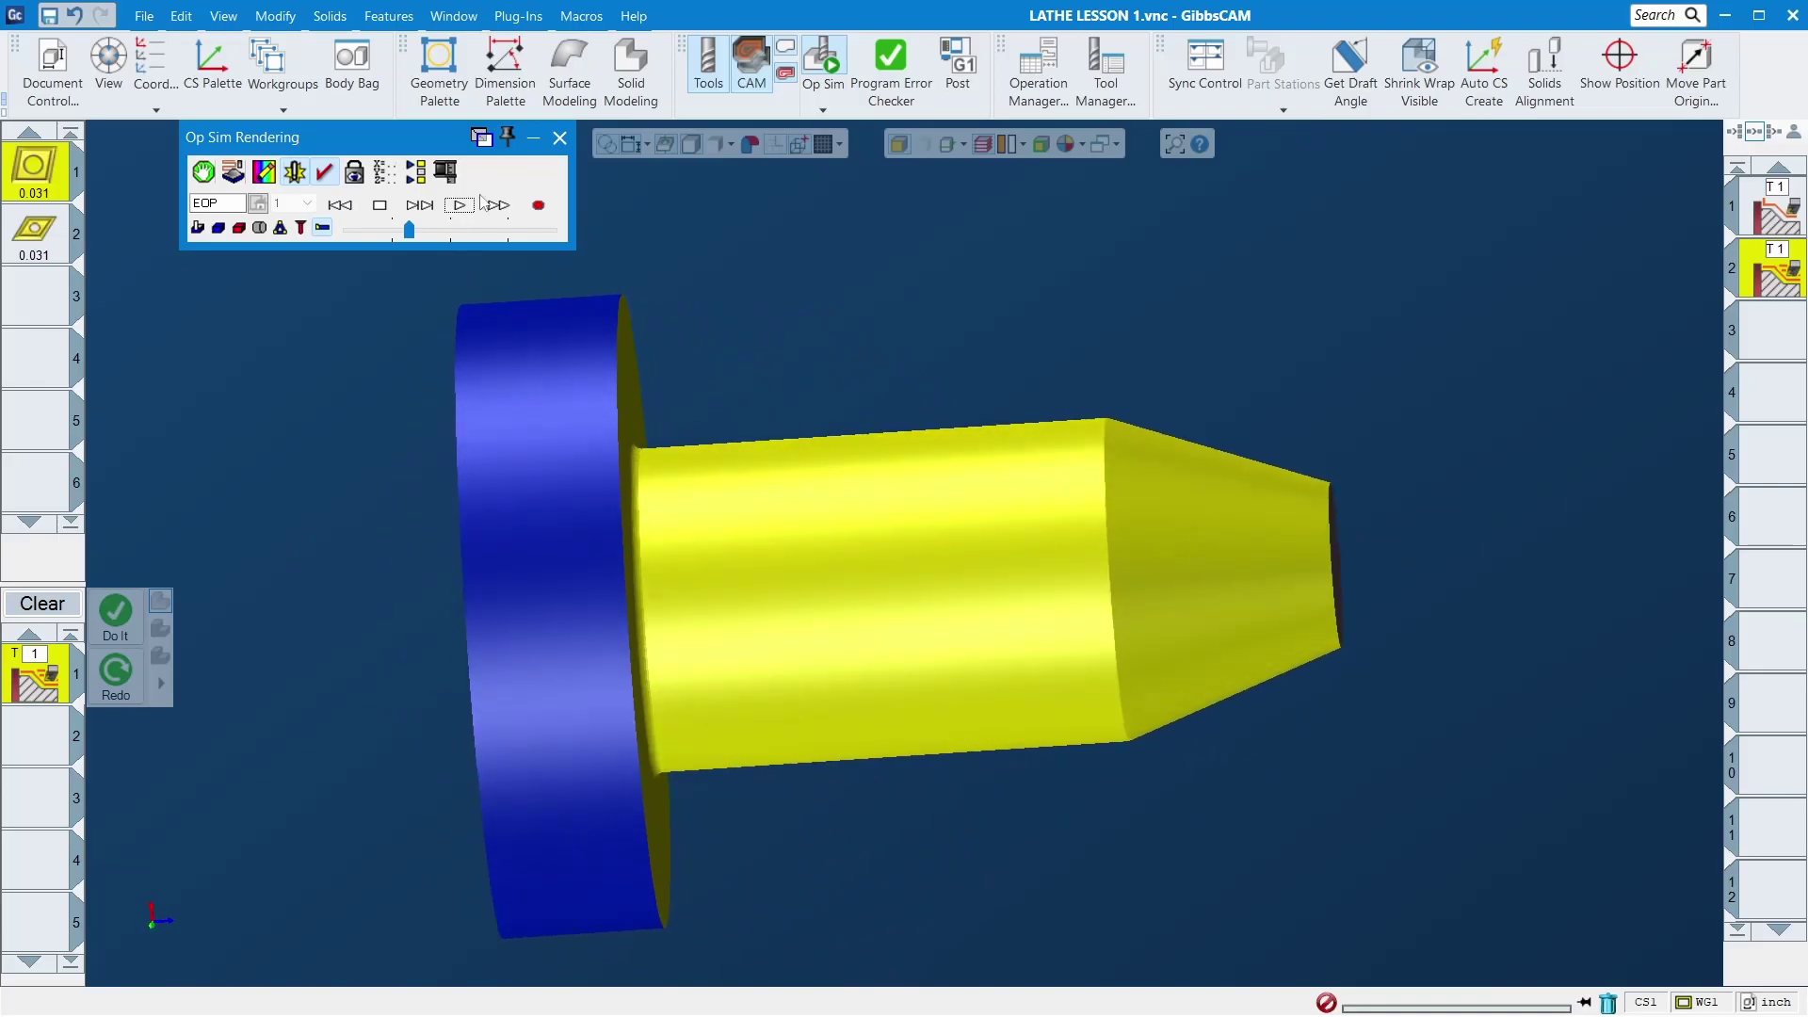
click(560, 139)
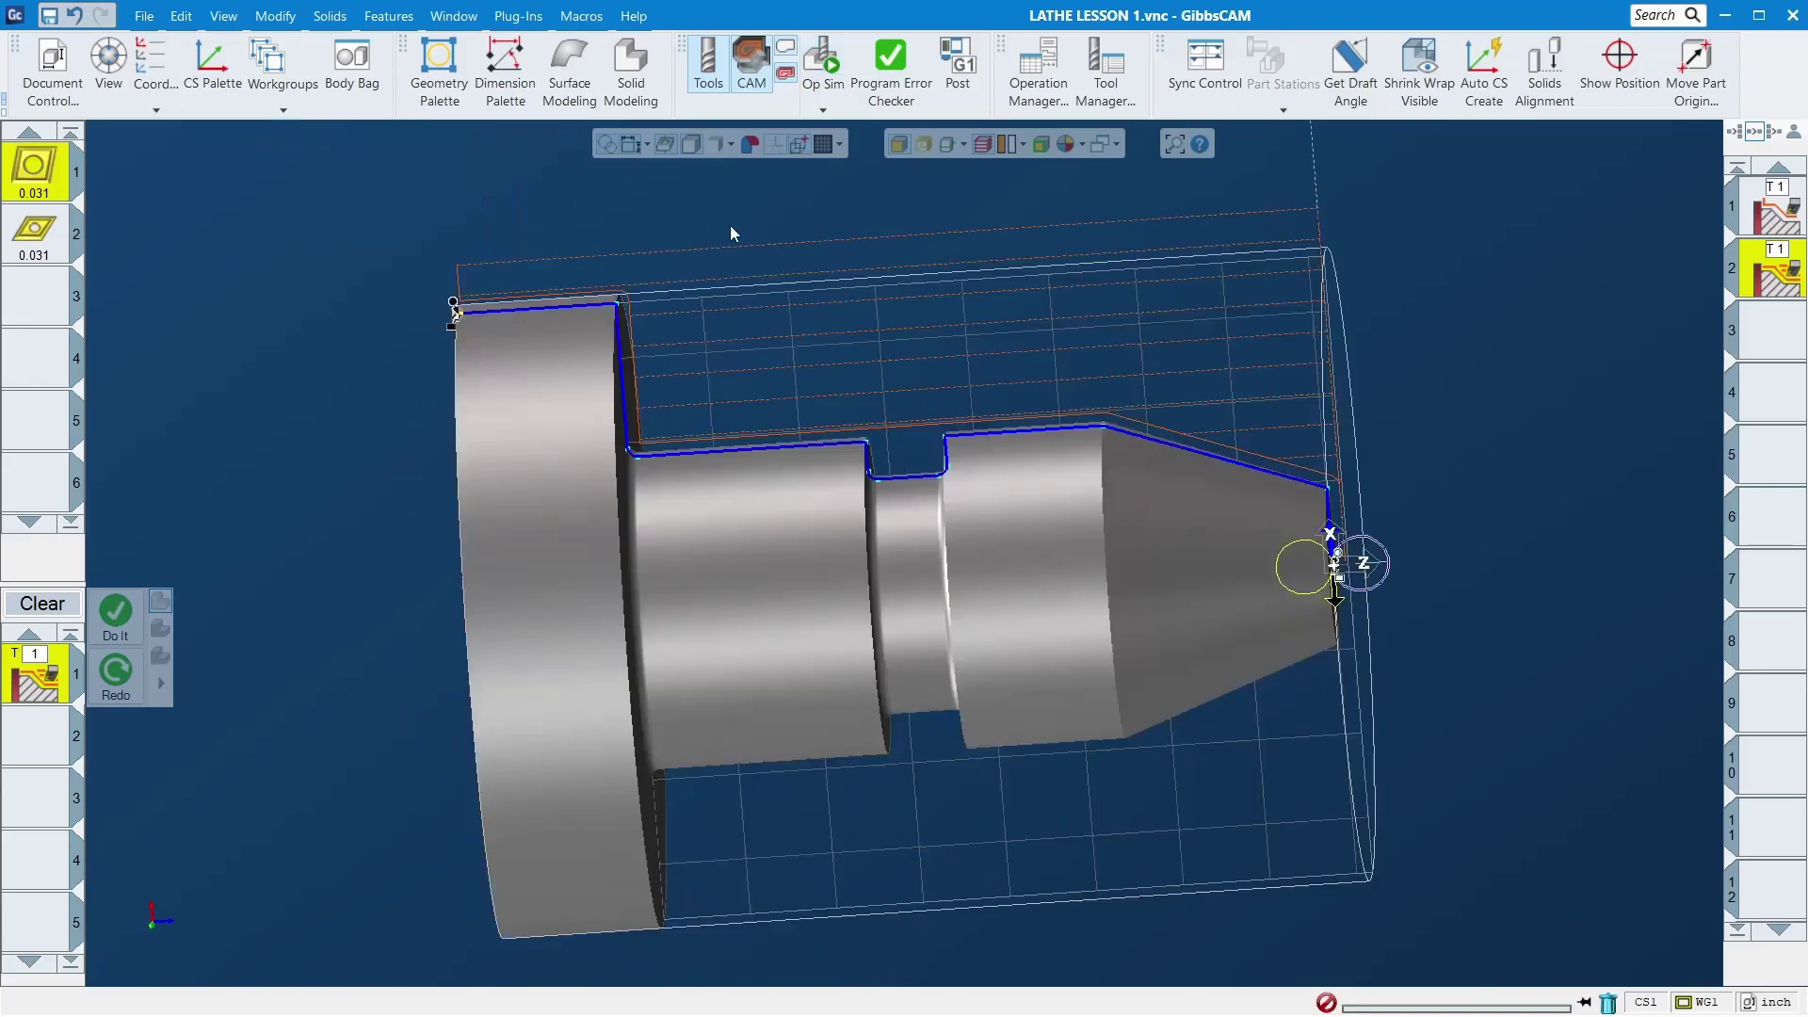
Step: Load the facing operation's contour process, assign tool 2 to it and change its approach to OD
click(1771, 336)
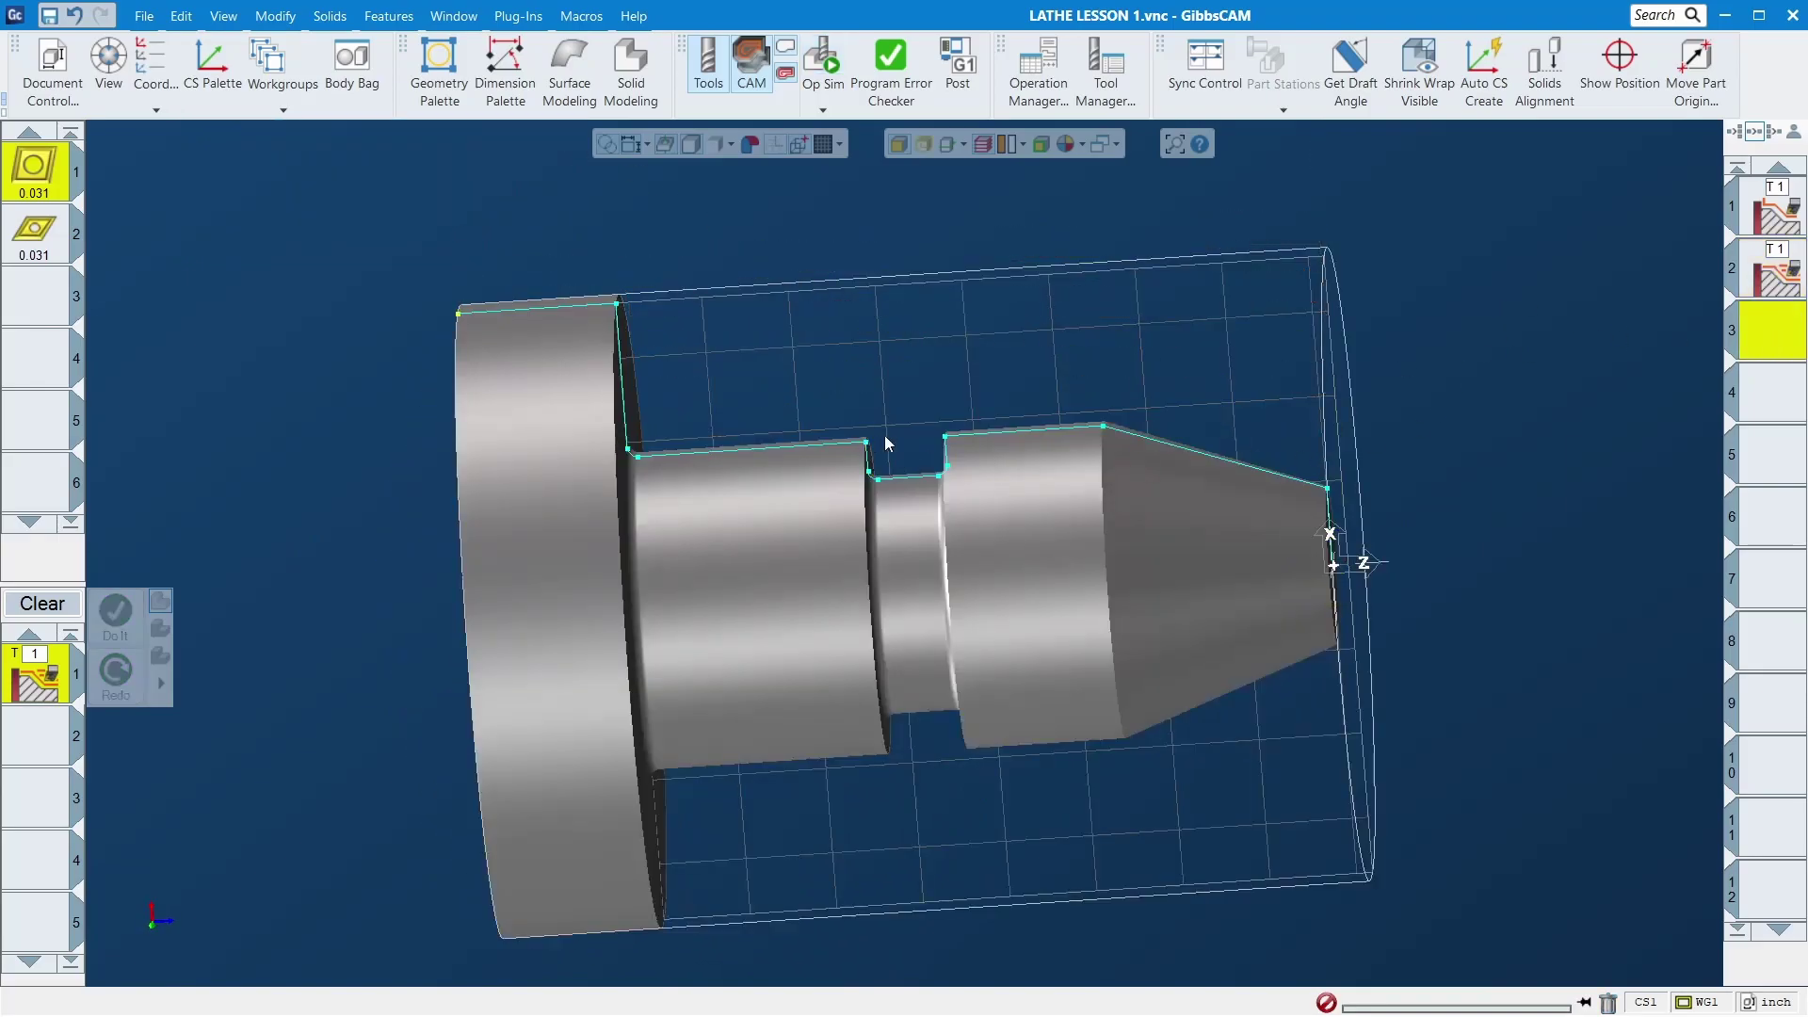
click(1783, 219)
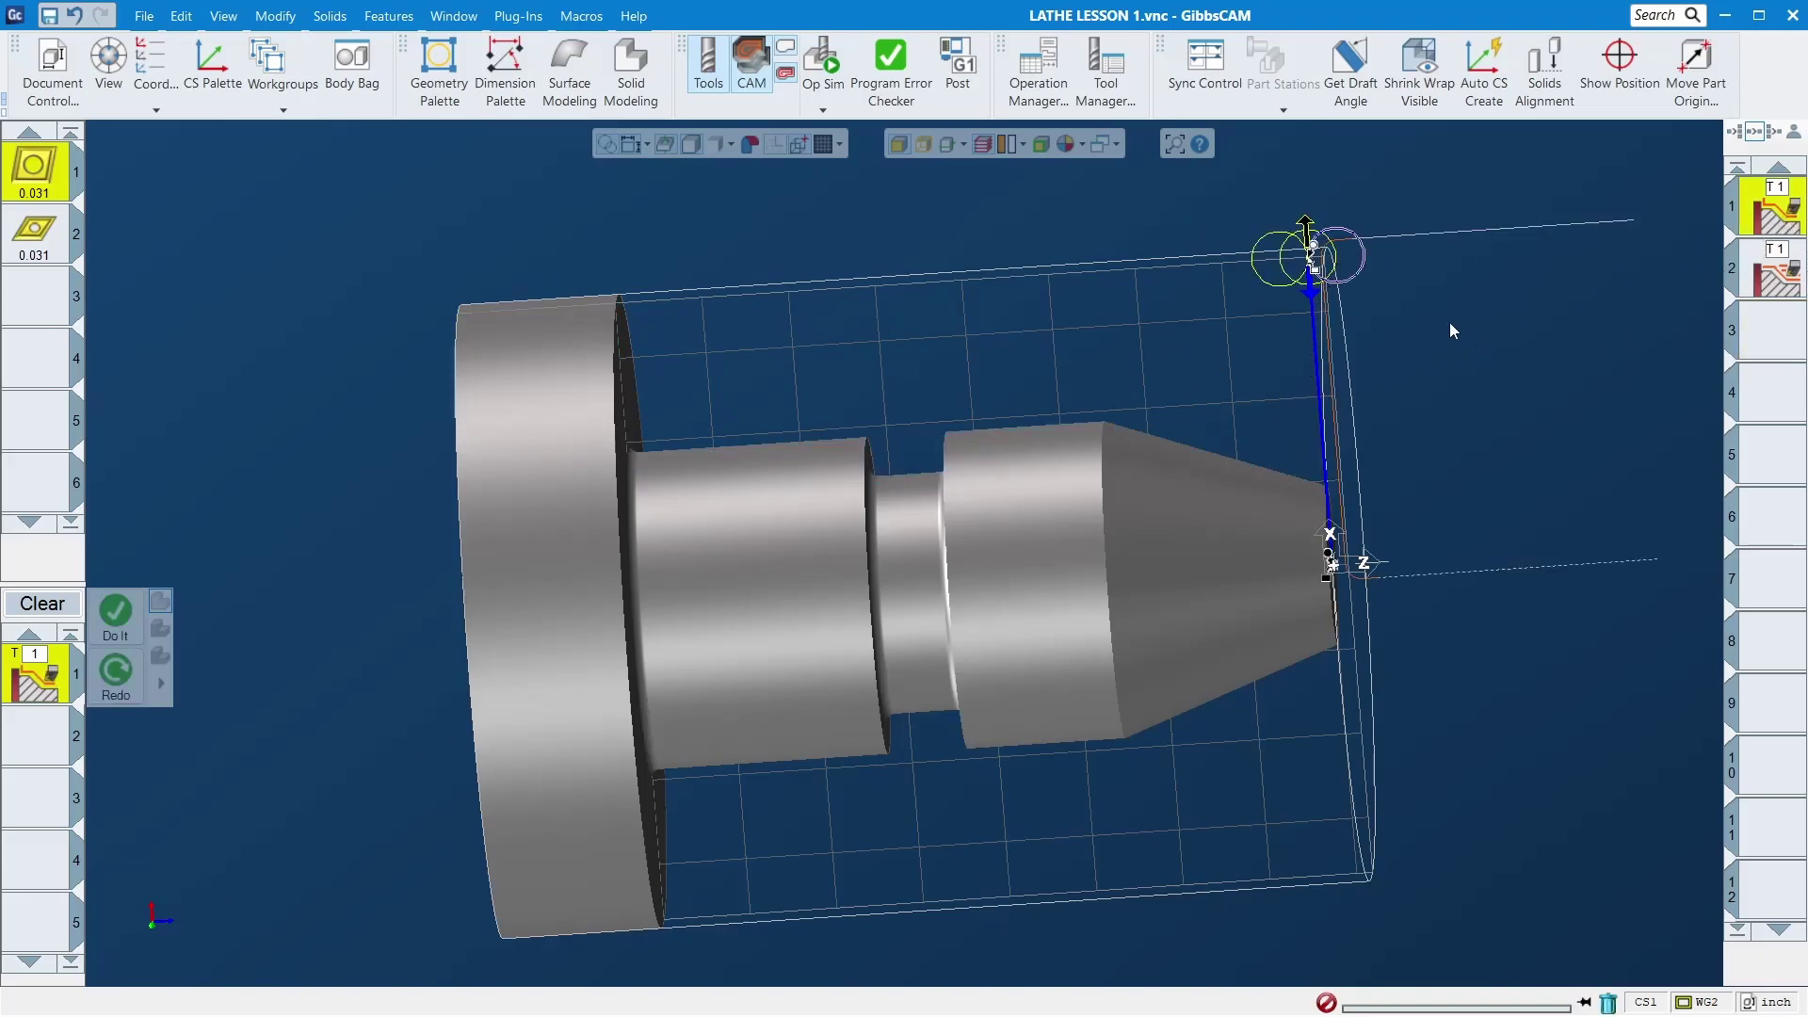
drag(32, 232, 56, 674)
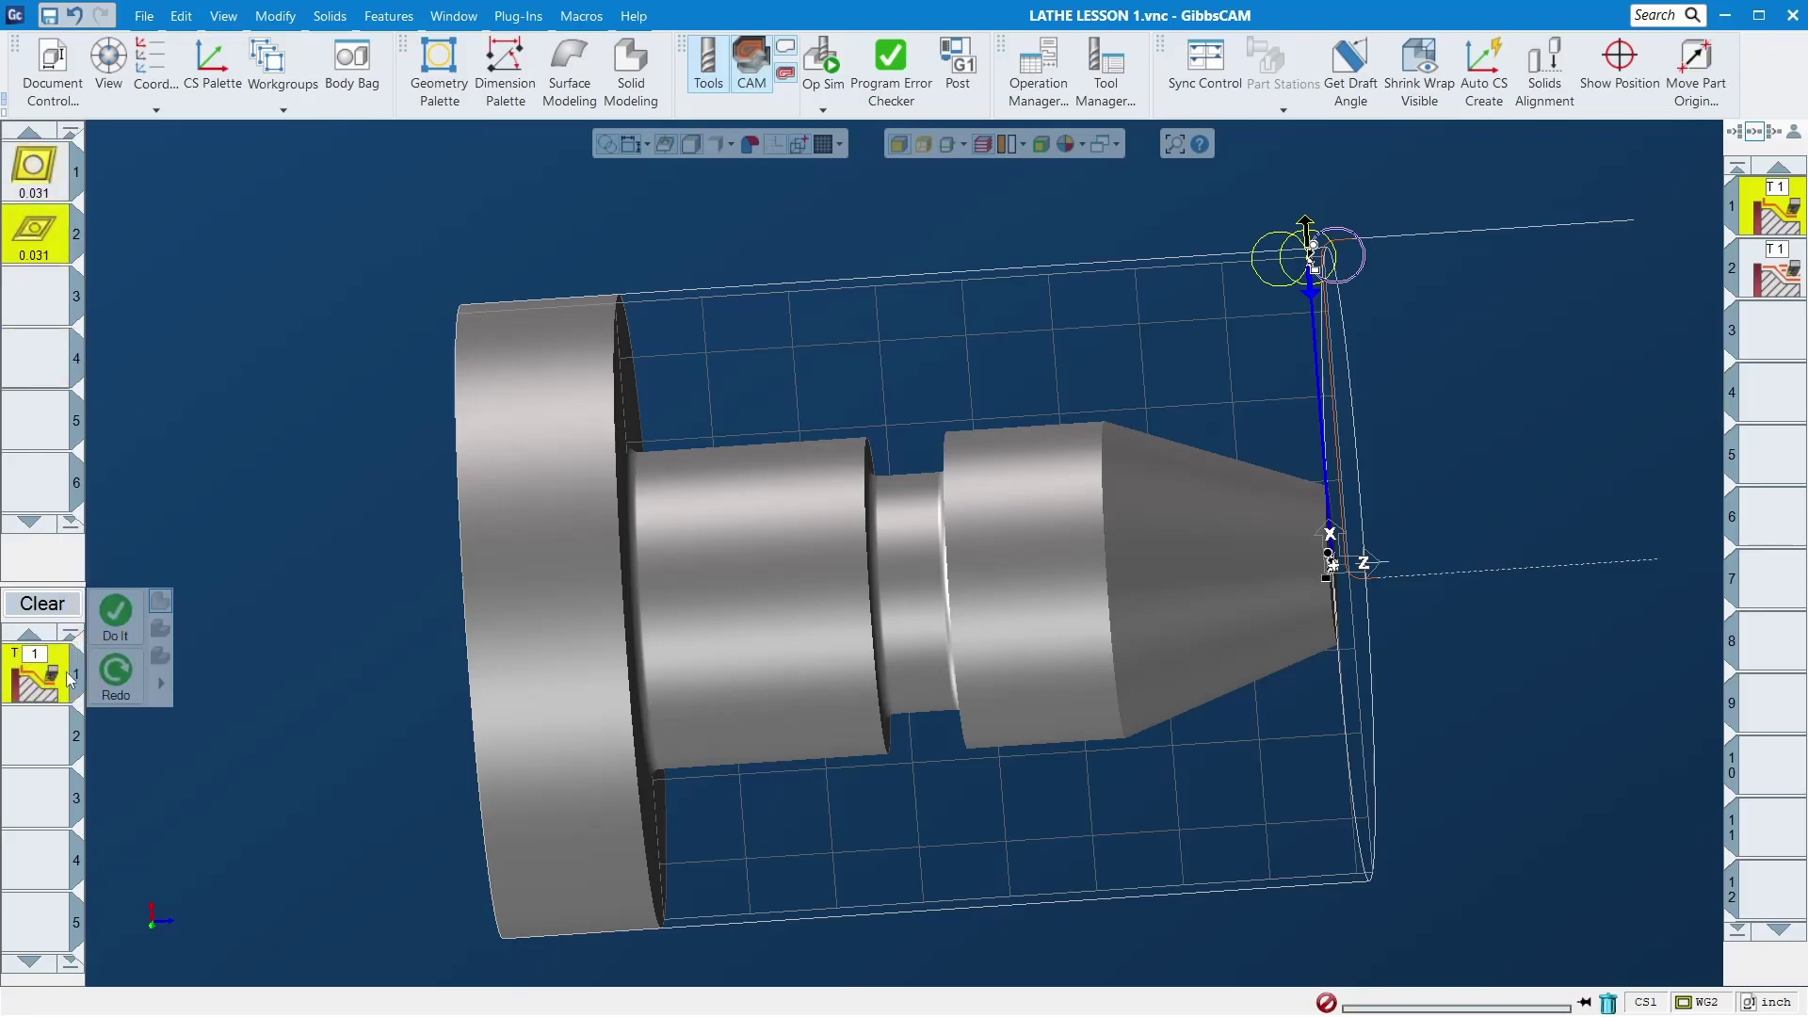
double_click(38, 674)
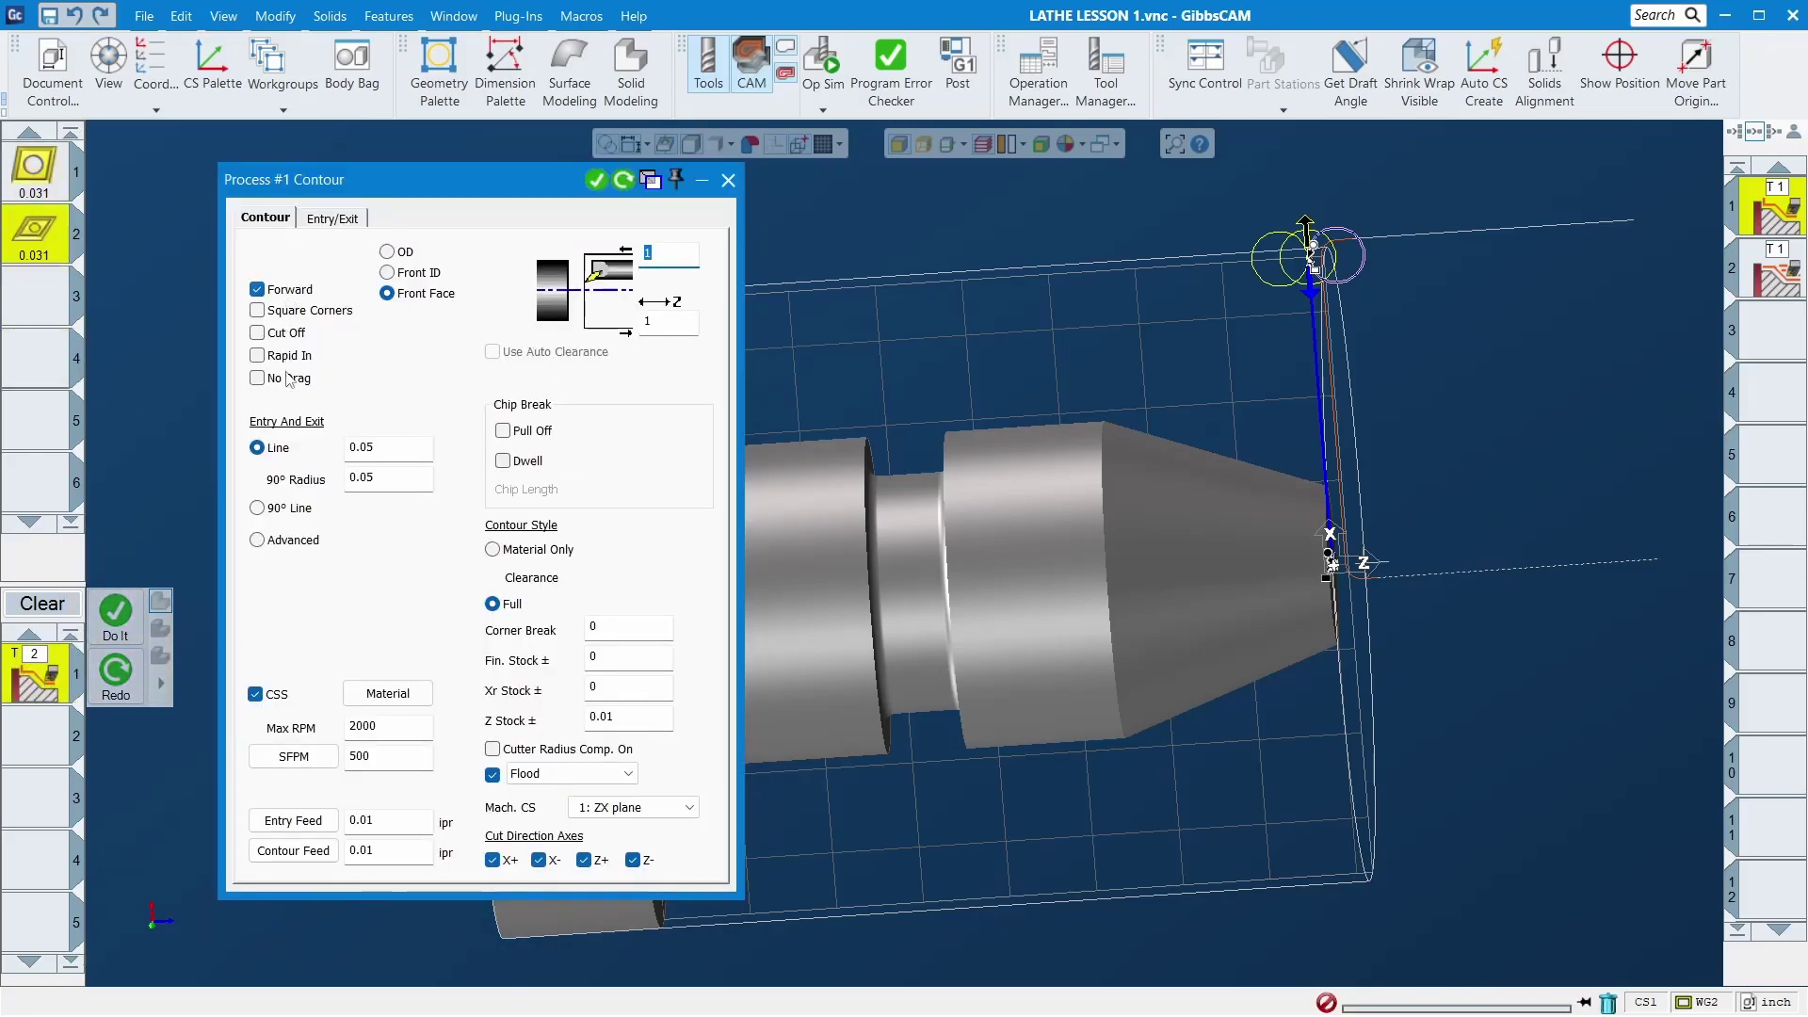
click(400, 256)
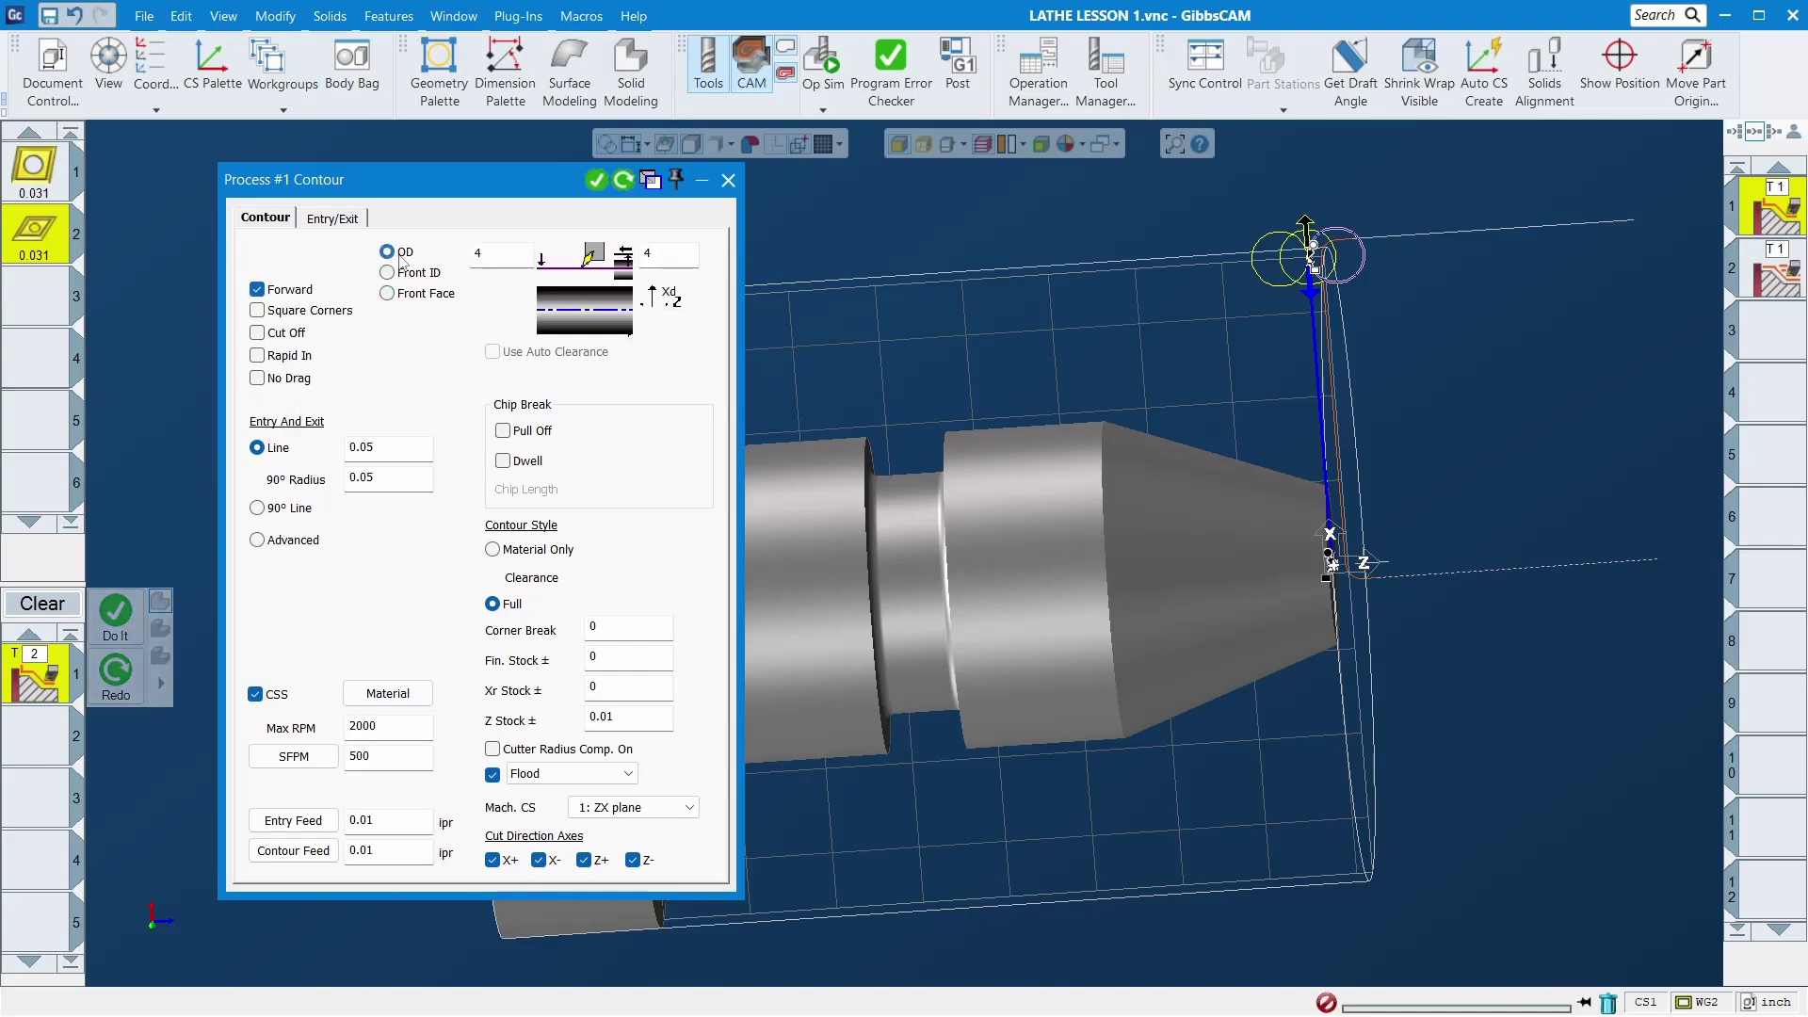
Step: Set the OD contour process to 400 SFPM, a maximum of 3000 RPM and 0 Z stock, and generate the operation
click(388, 458)
key(Tab)
text(400)
key(Tab)
double_click(377, 727)
text(3000)
key(Tab)
double_click(653, 709)
text(0)
click(629, 183)
click(629, 184)
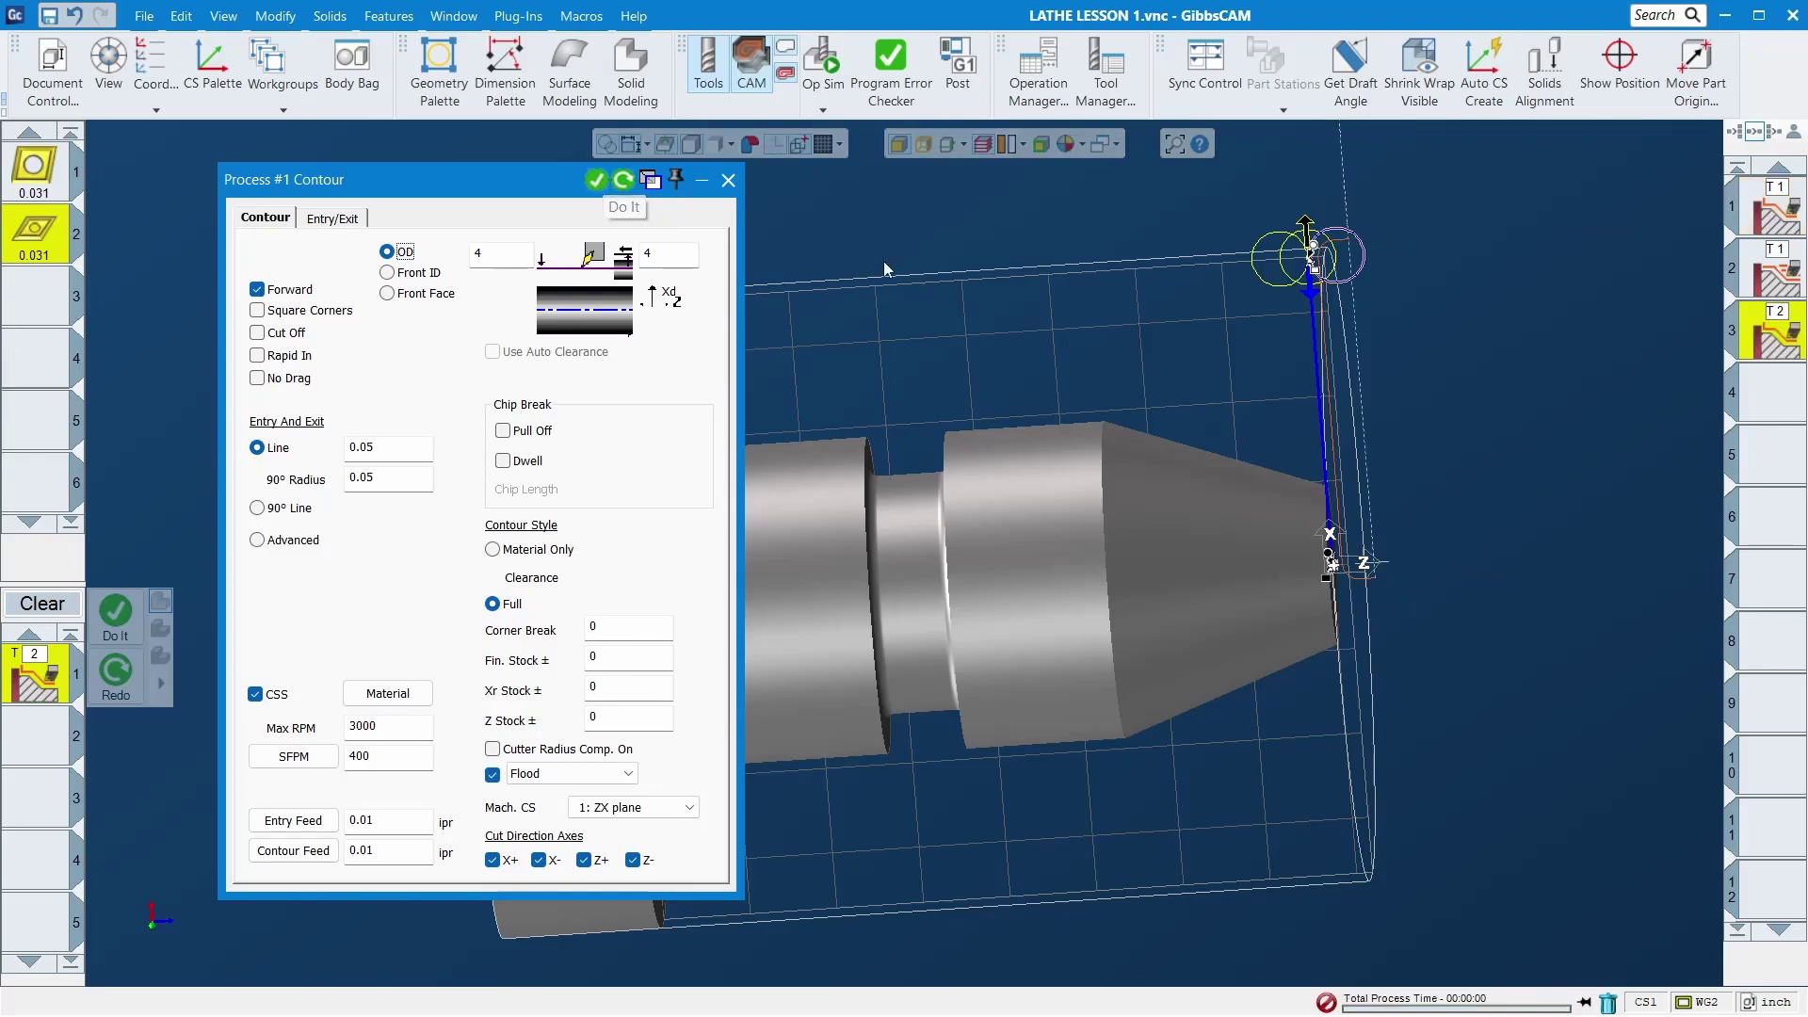
Step: Switch to workgroup 1, select the part profile from the centre of the front face, and regenerate the OD contour operation on it
click(268, 62)
click(1549, 478)
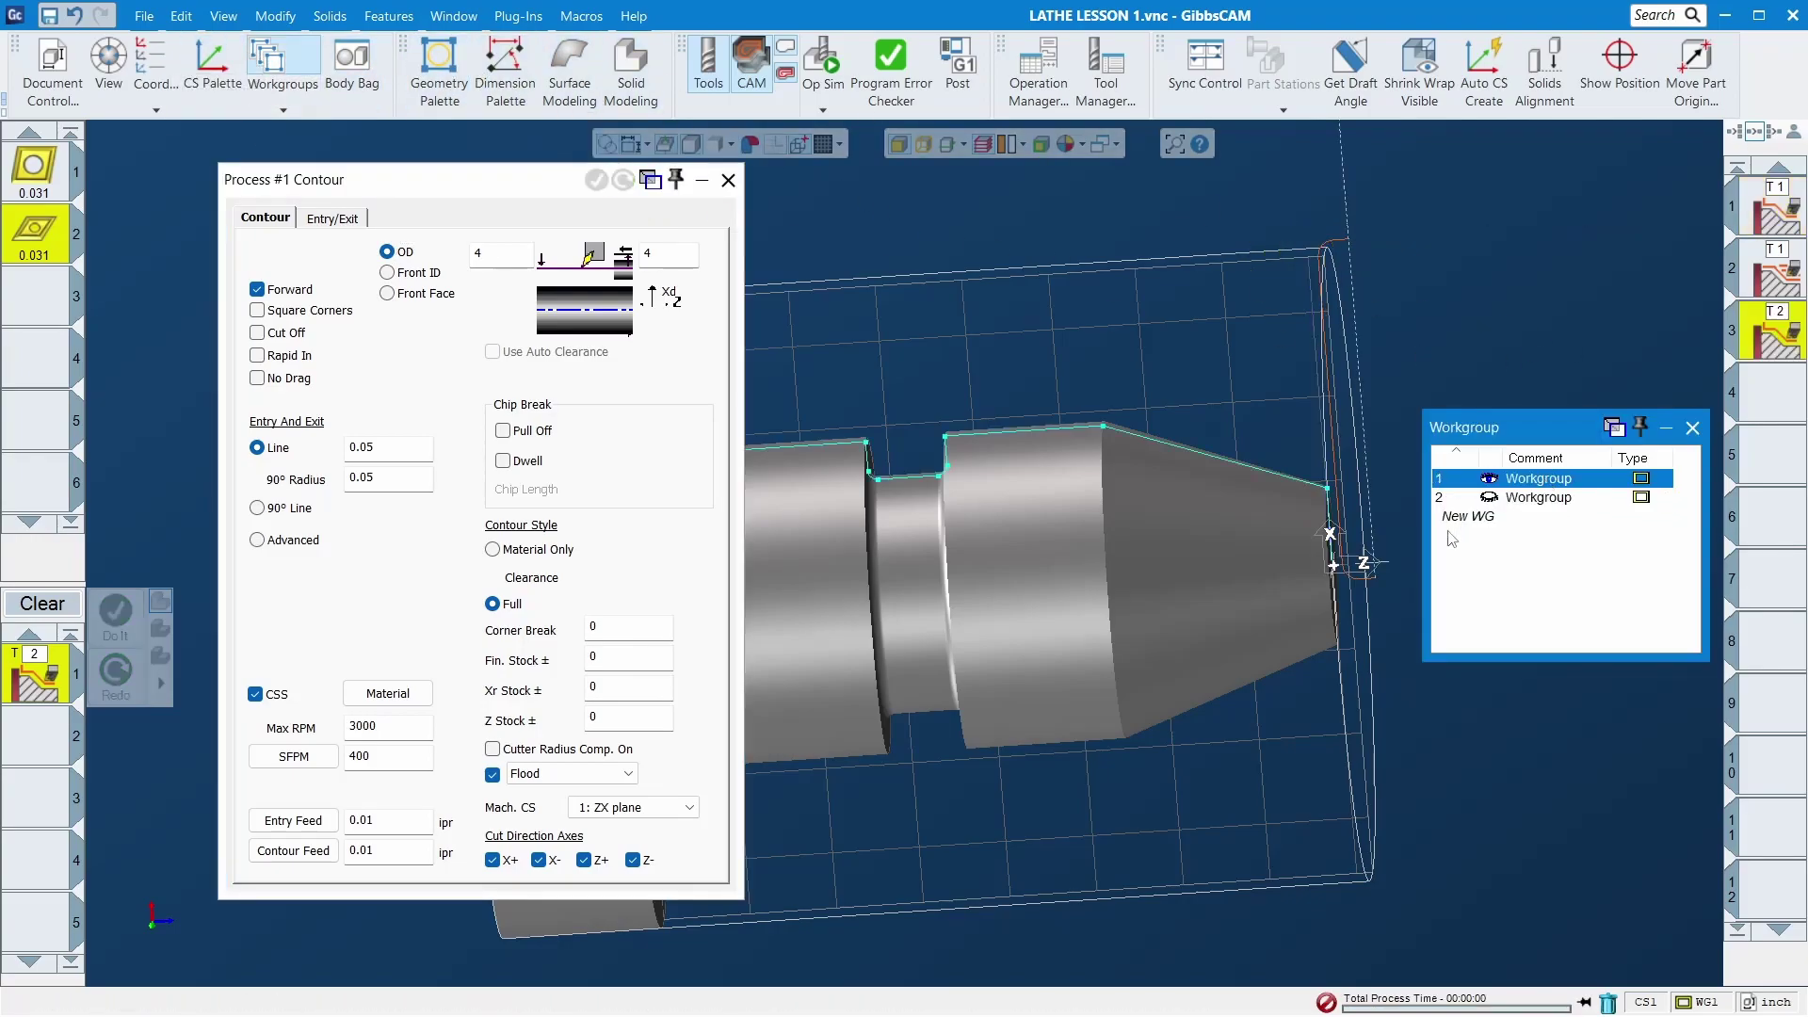
double_click(1334, 569)
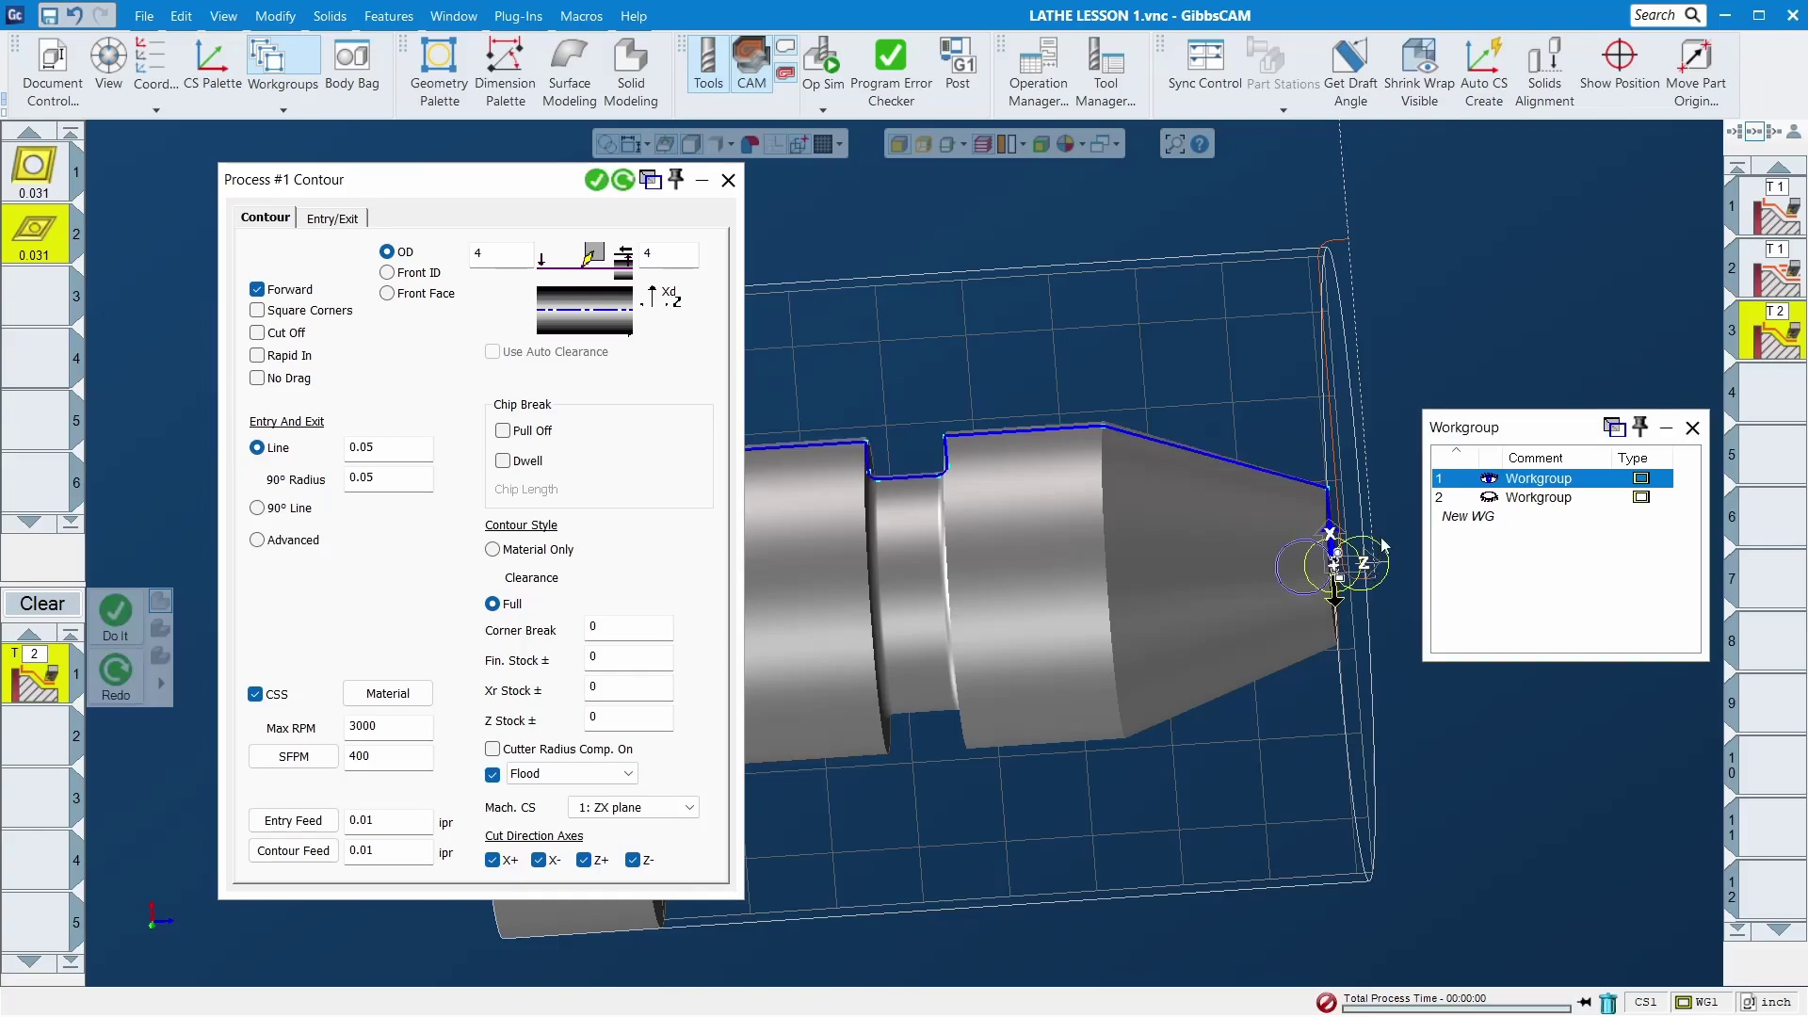
click(621, 183)
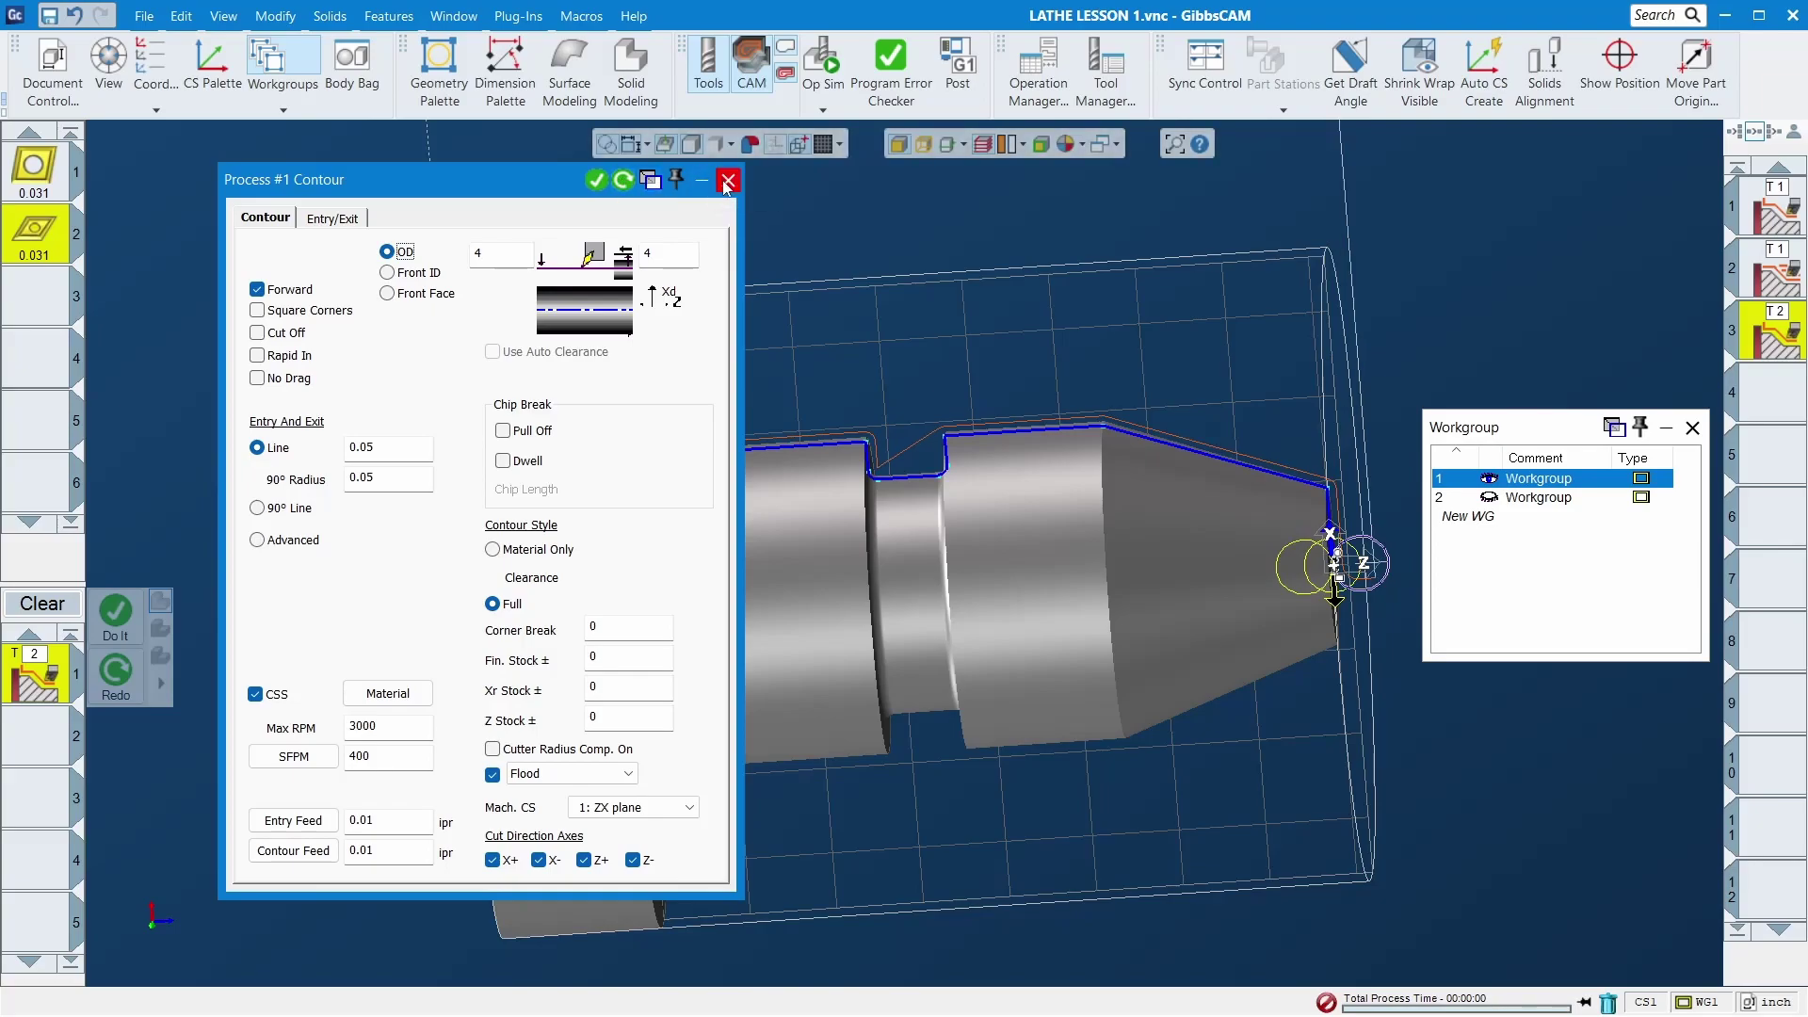
click(728, 180)
Step: Disable the X- cut direction in the OD contour process, regenerate the finishing operation and close the process
middle_drag(800, 372, 1189, 372)
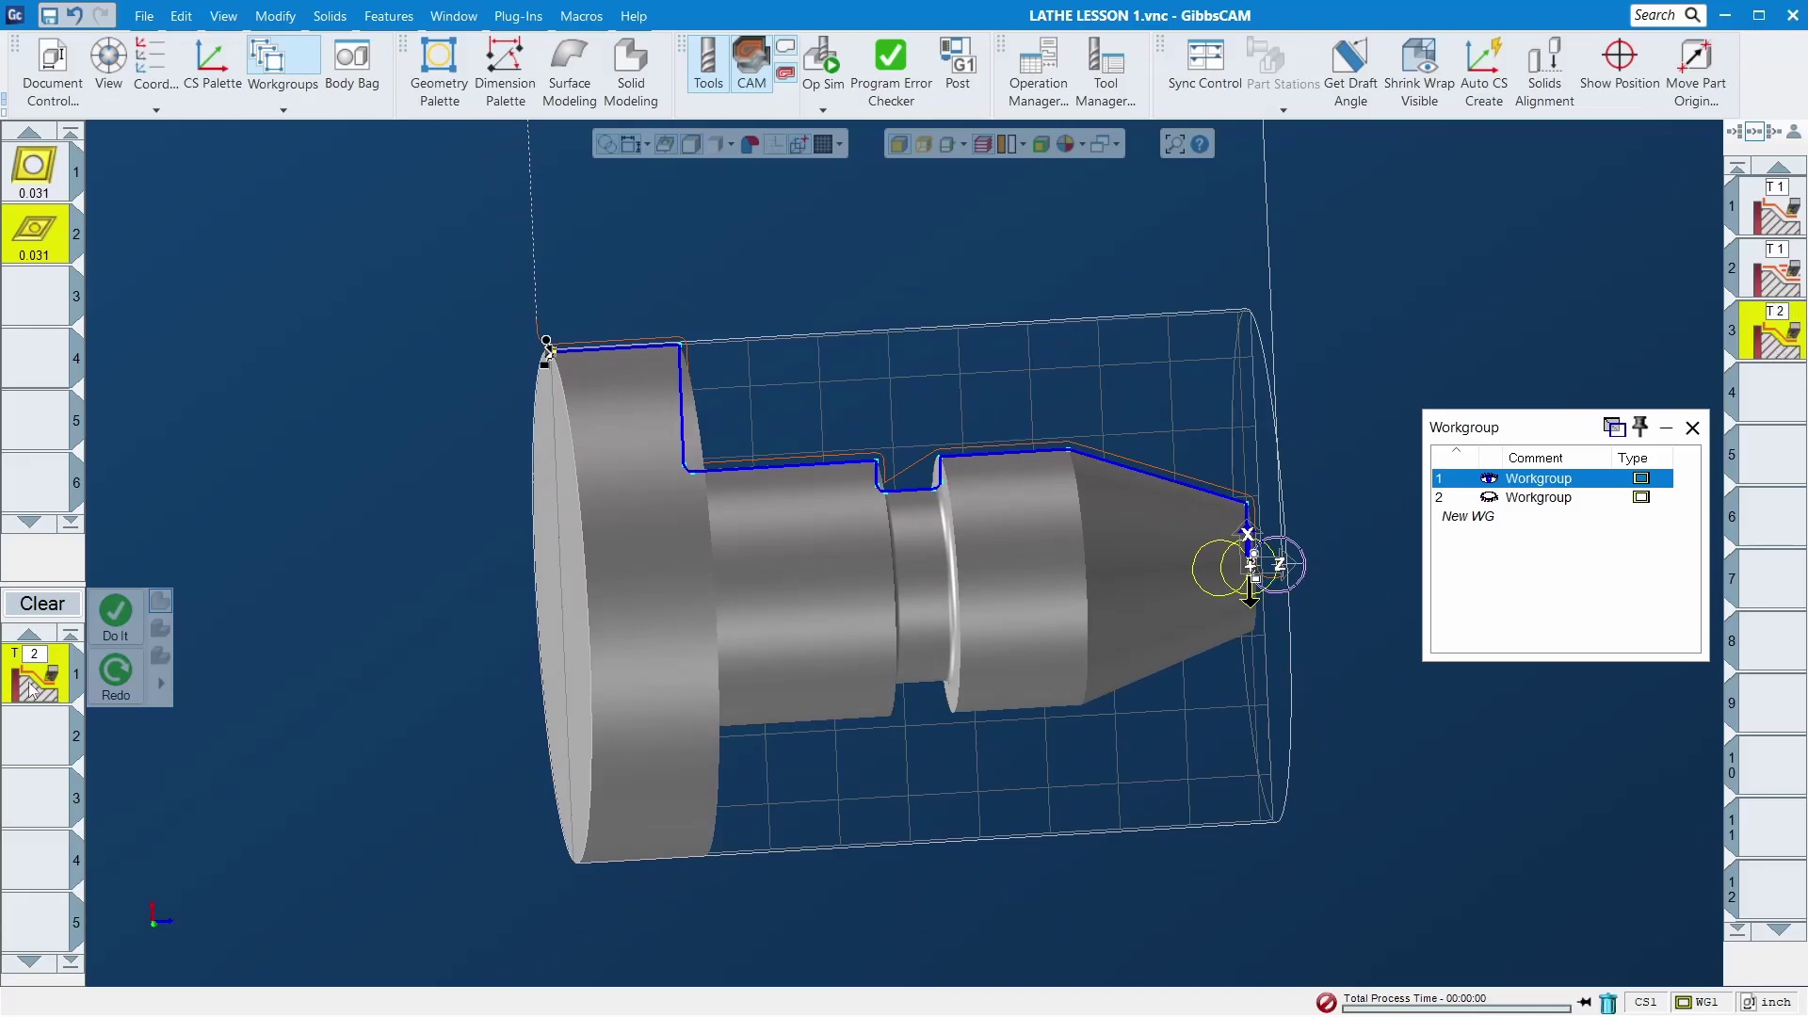
double_click(78, 665)
click(539, 860)
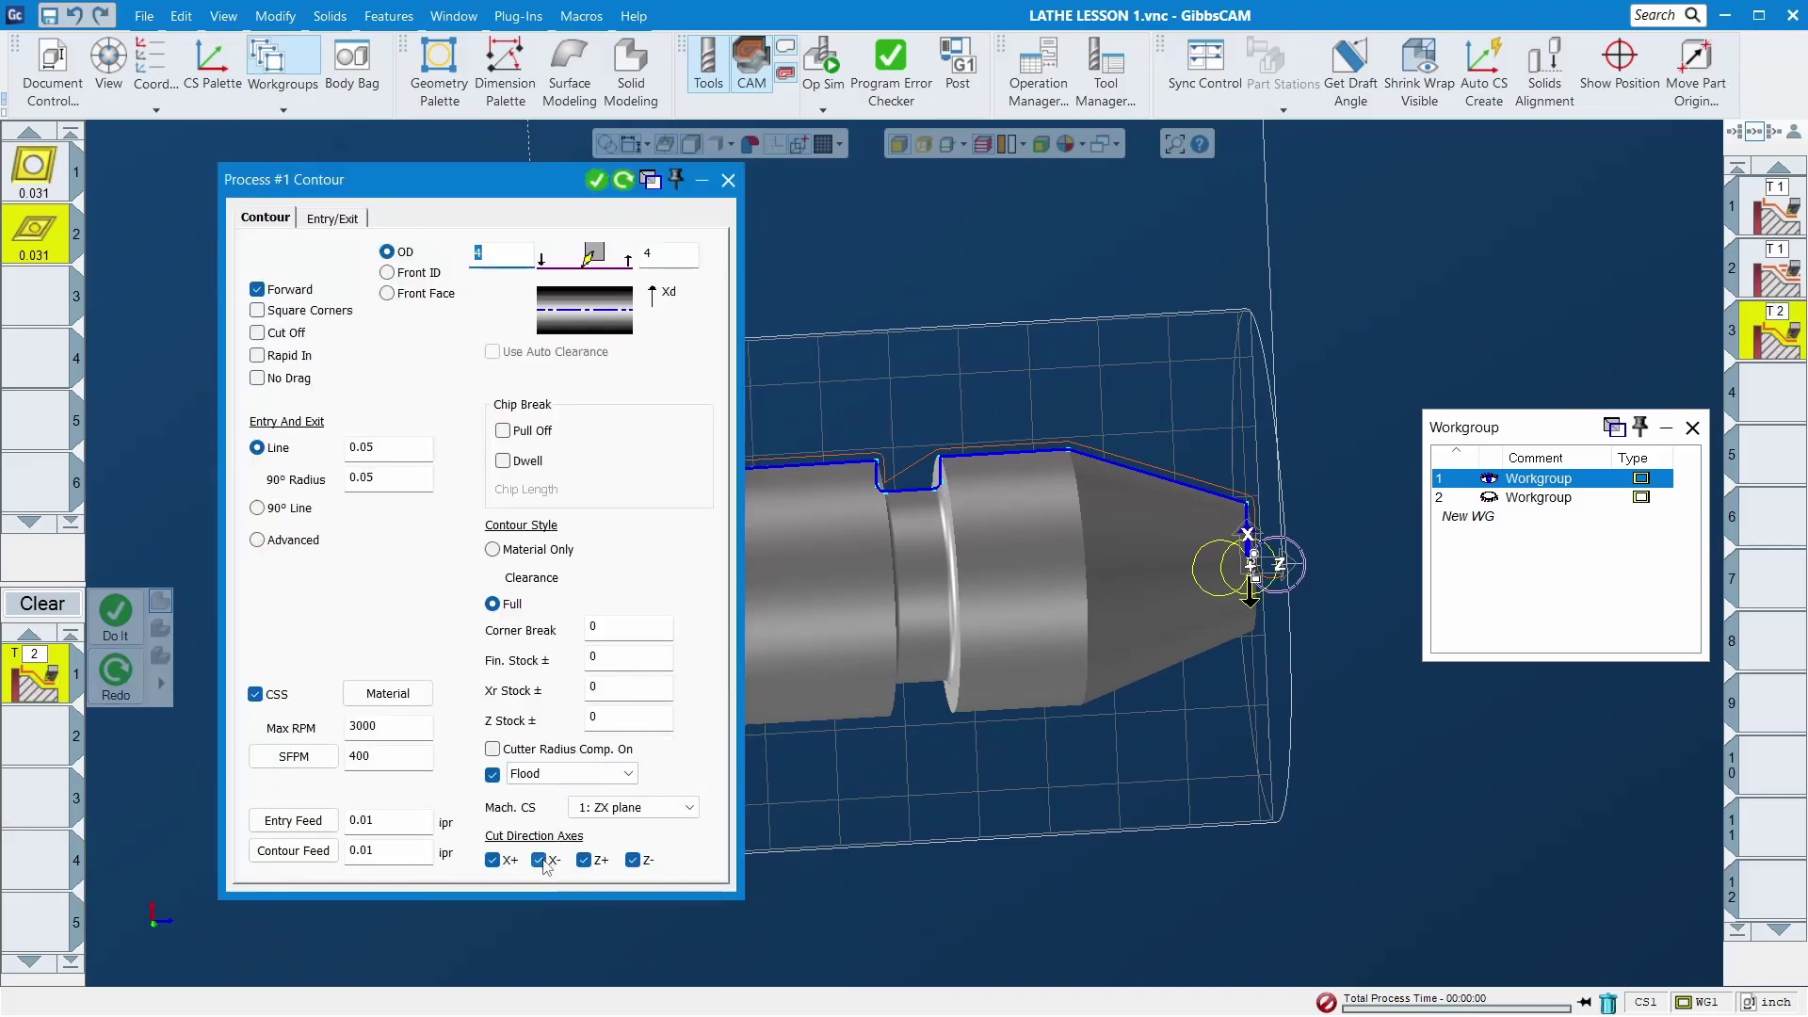
click(623, 179)
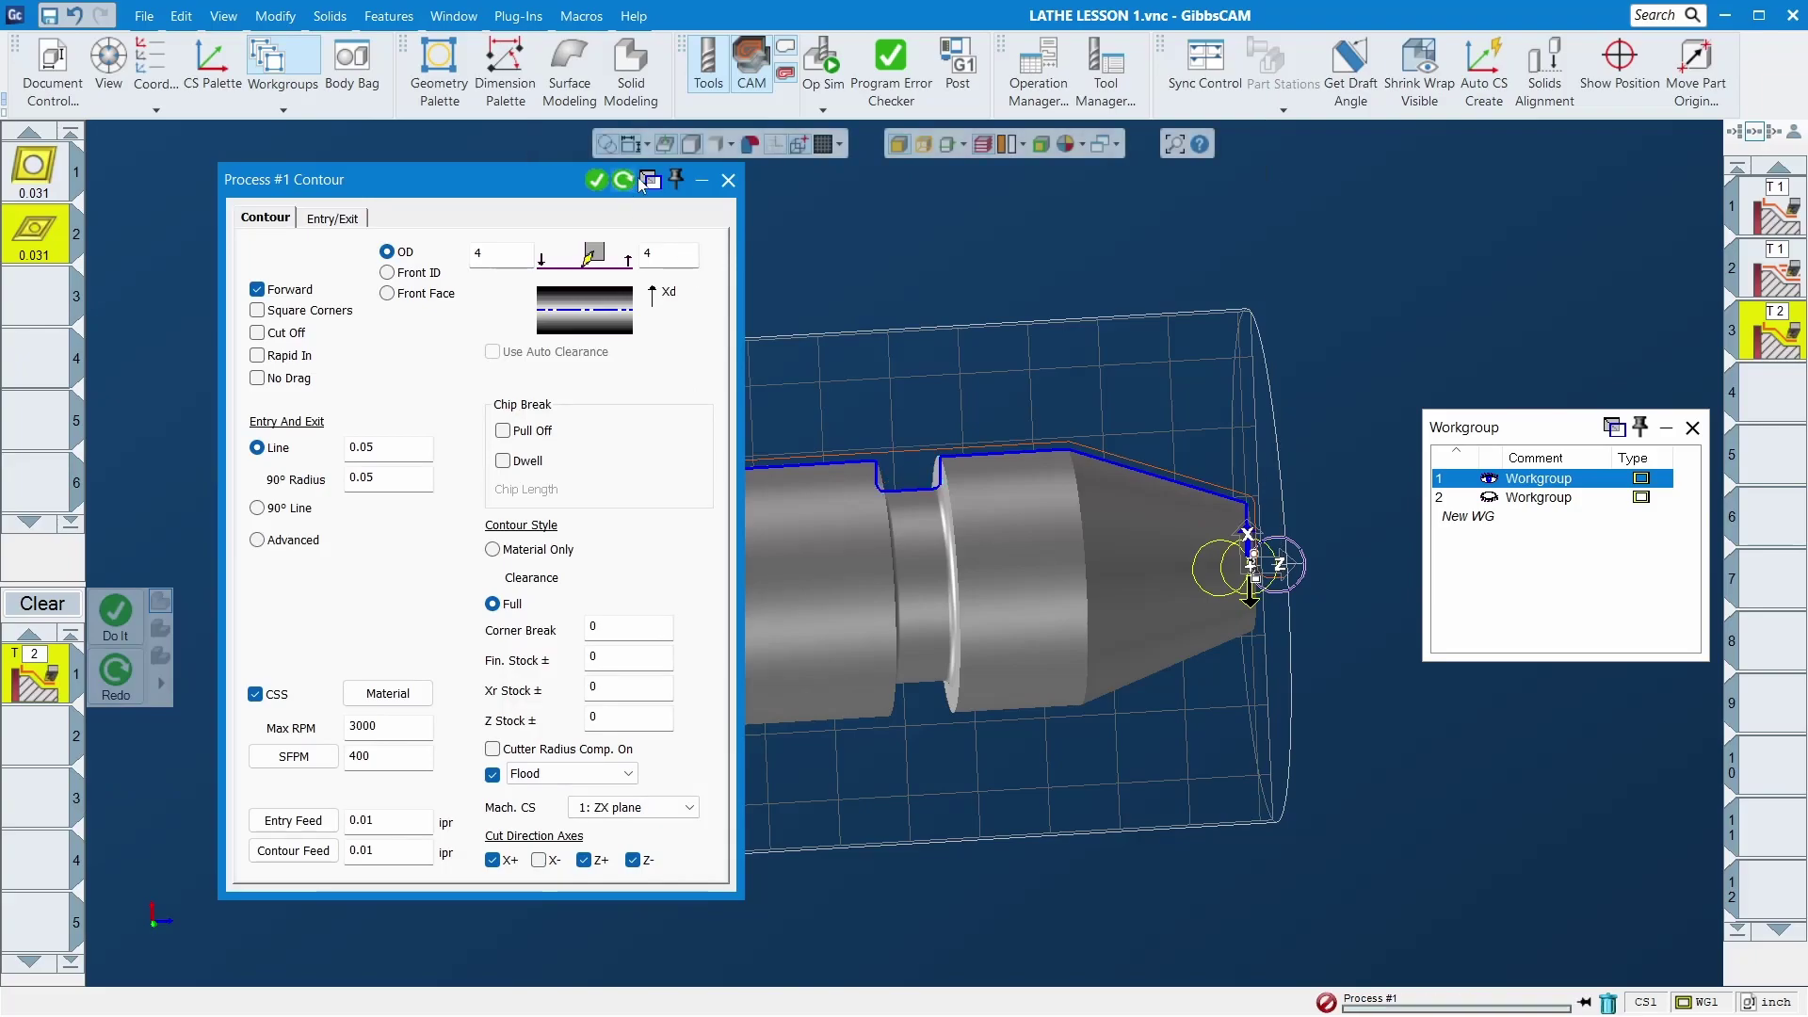
click(728, 180)
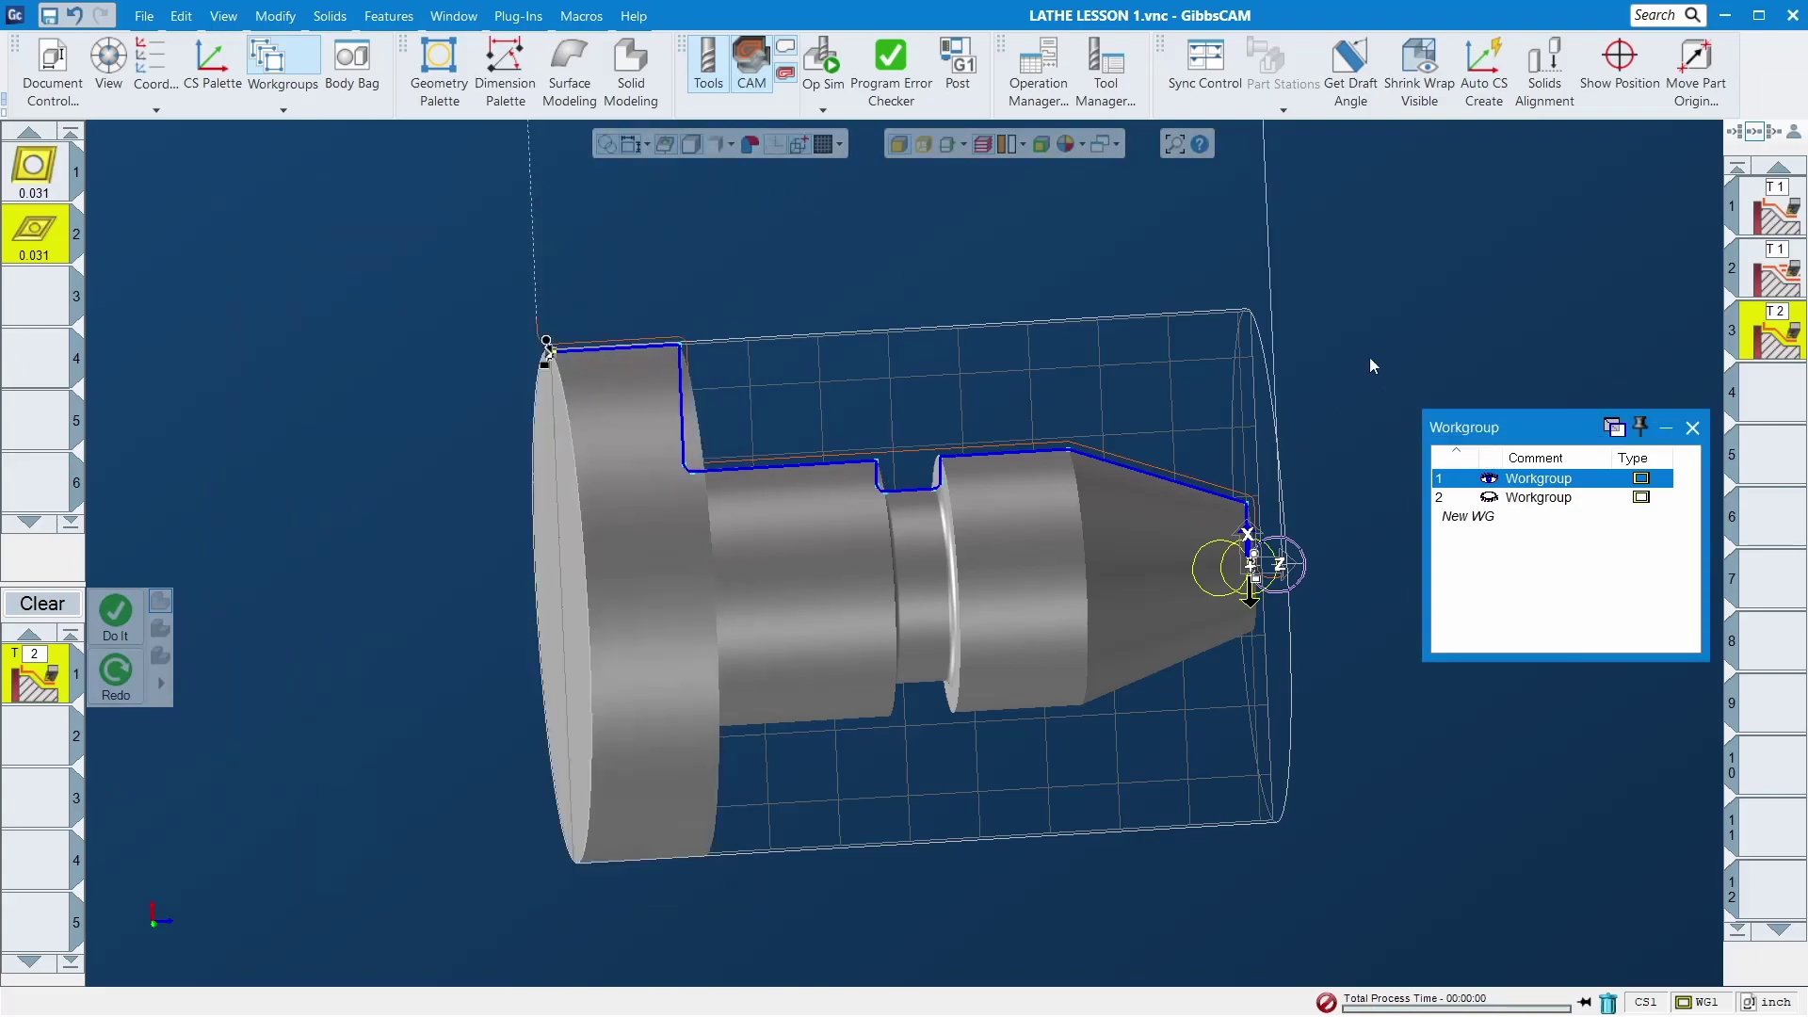
Step: Simulate all three operations from the raw stock, close the workgroup list, inspect the finished part, and close the simulation
click(1783, 275)
click(822, 61)
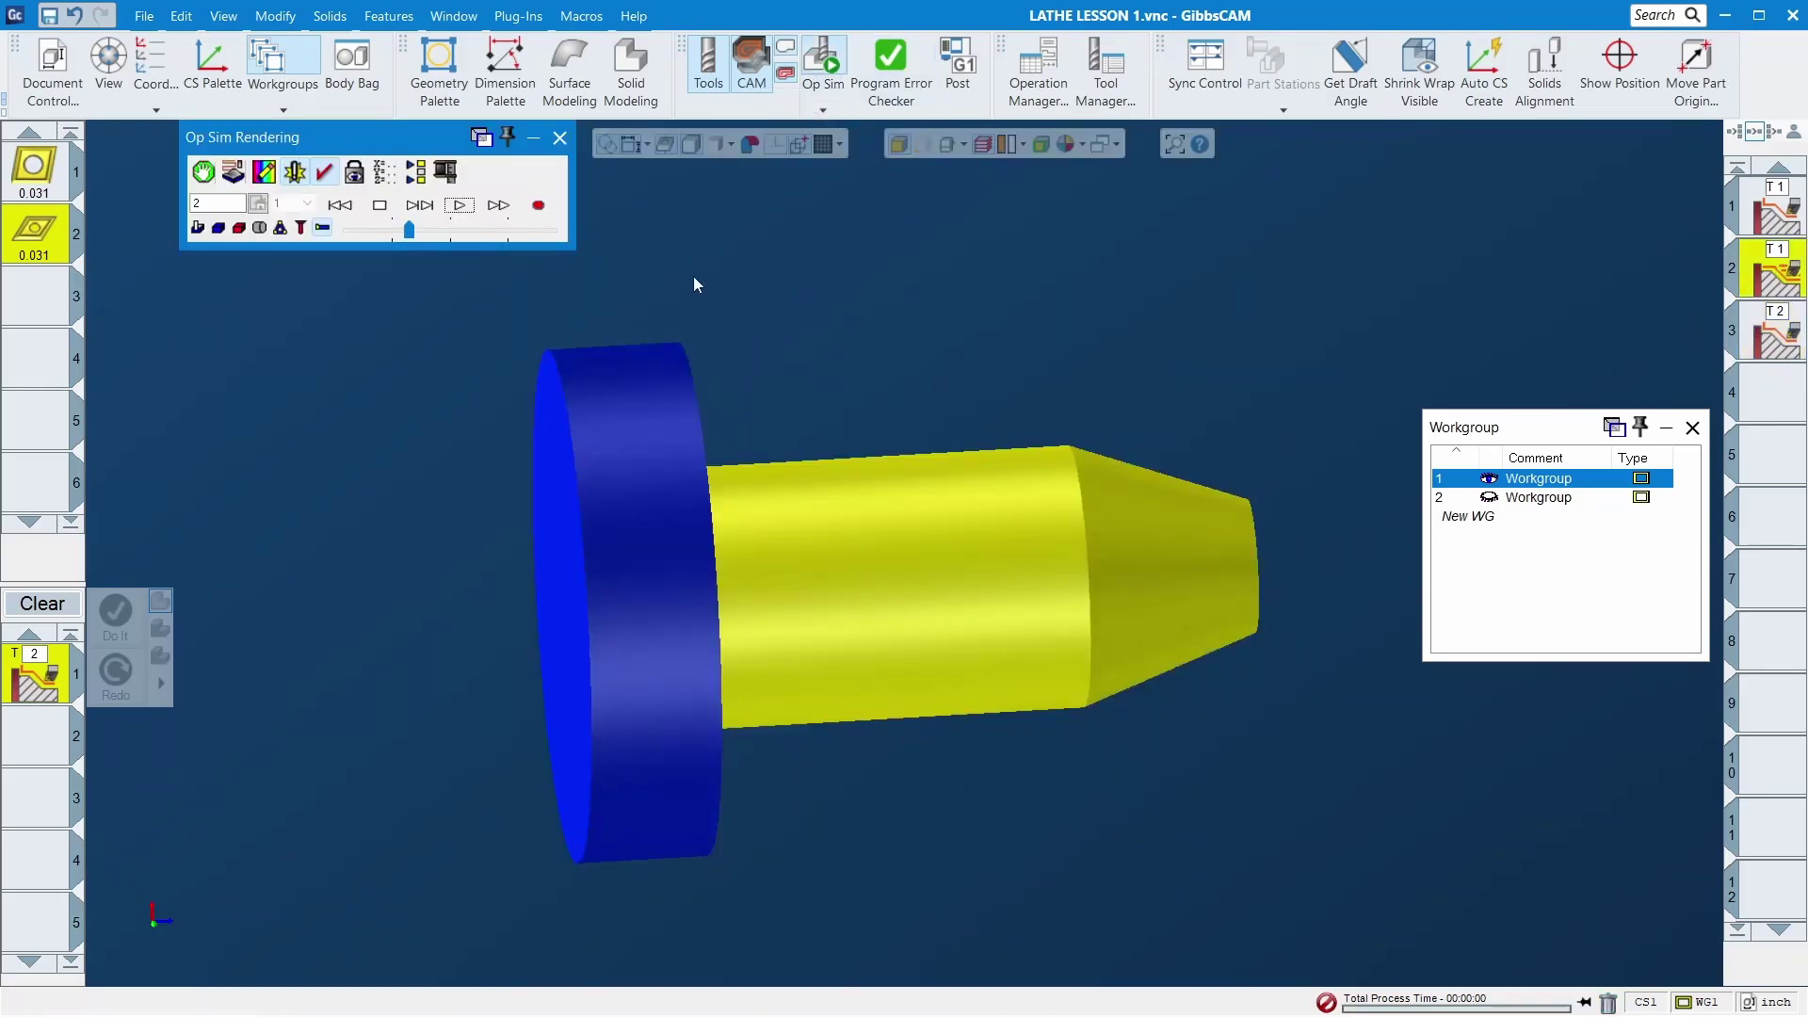
click(341, 206)
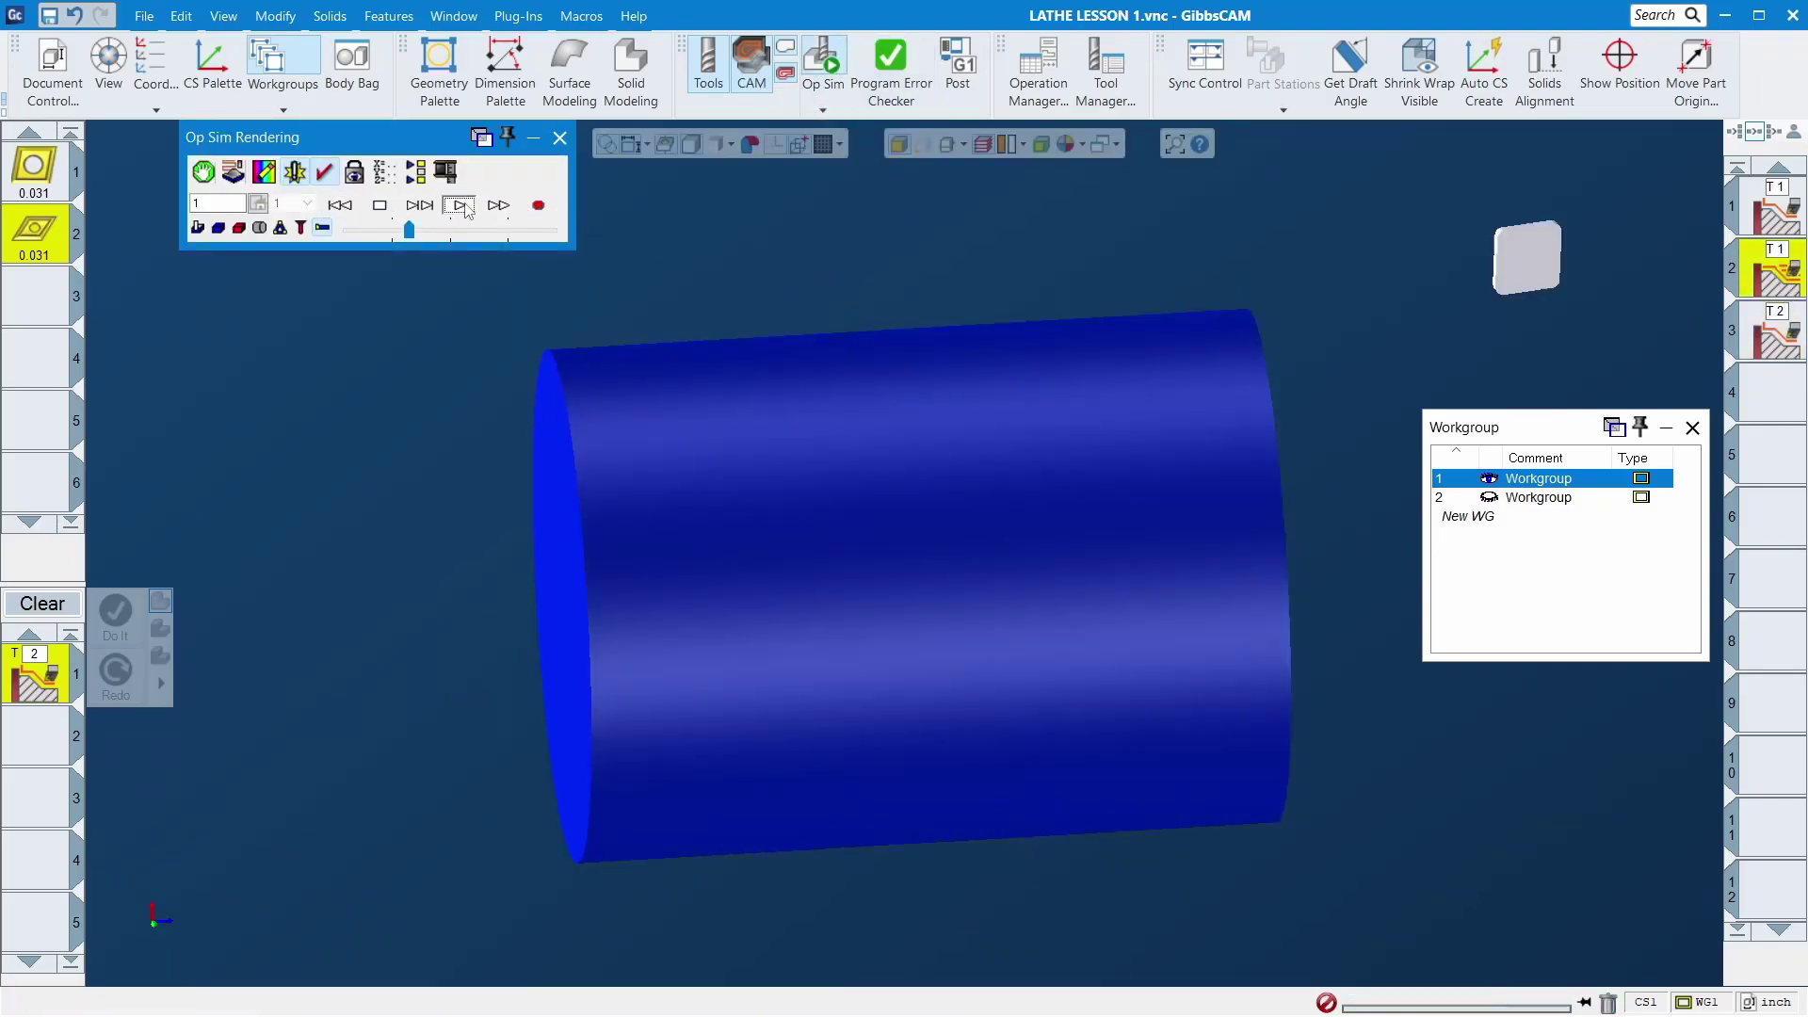
middle_drag(1081, 420, 1036, 471)
click(1692, 428)
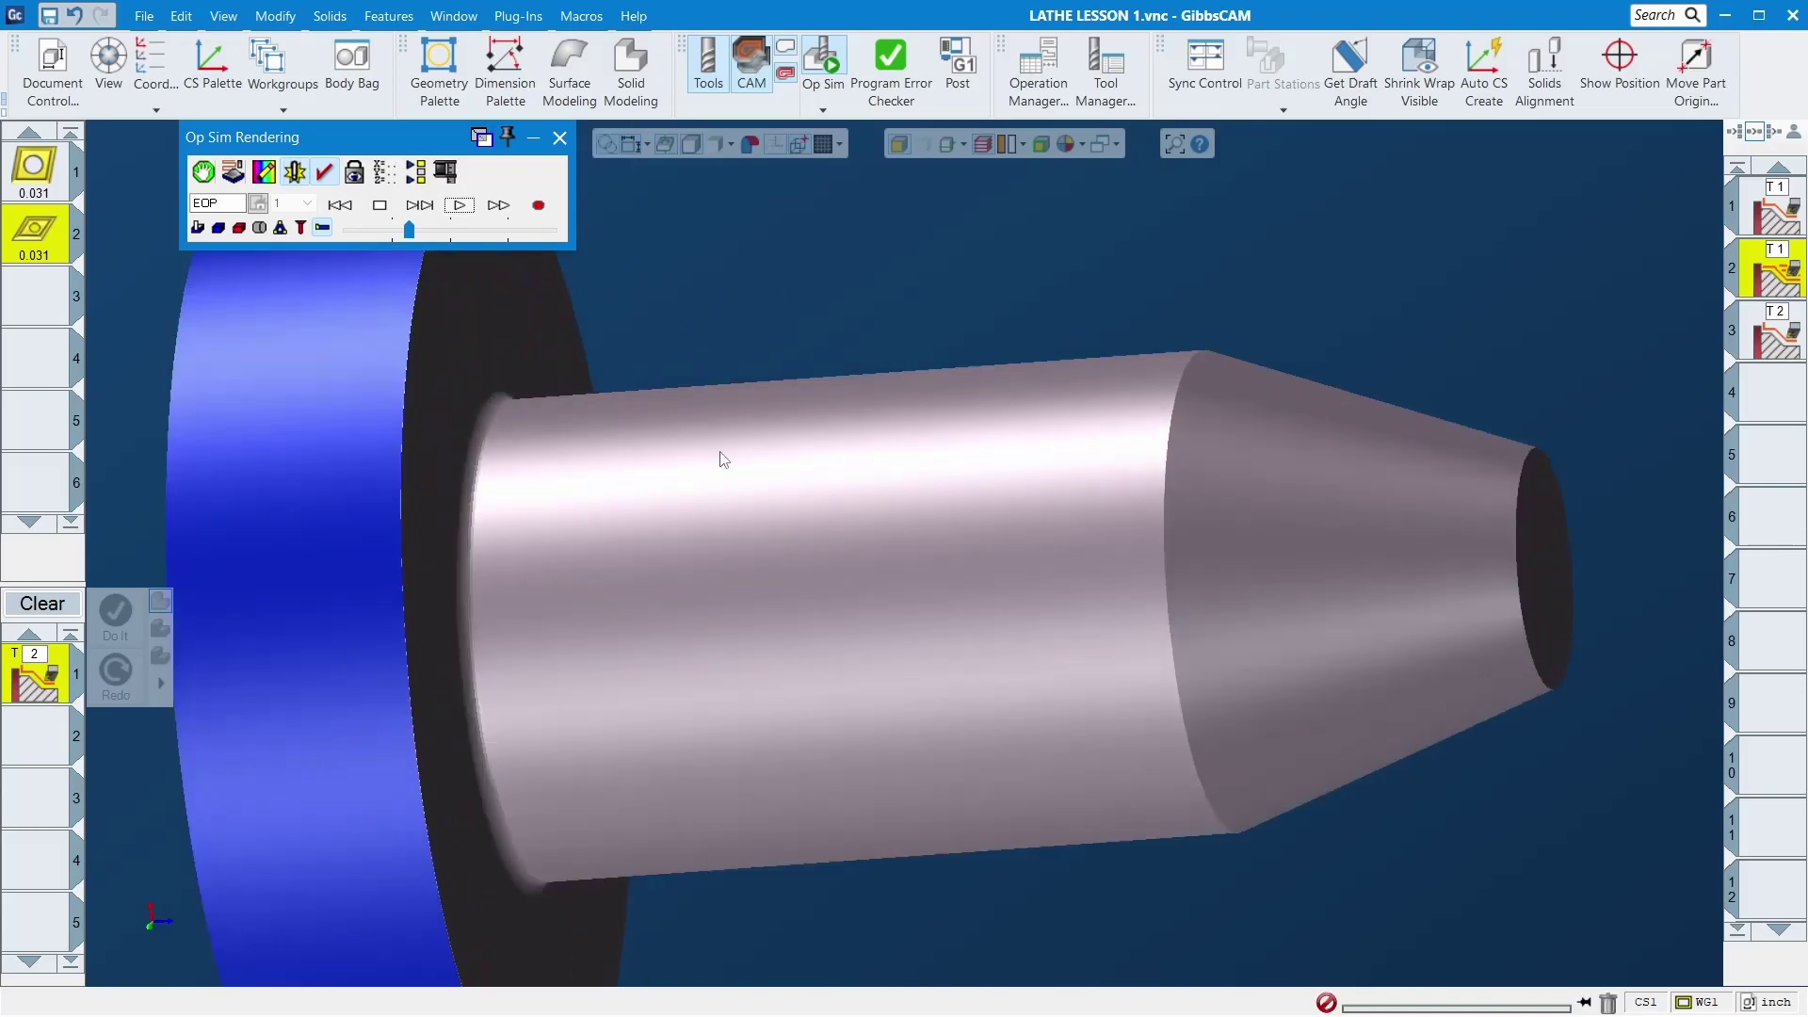
scroll(719, 457, down, 3)
middle_drag(394, 458, 489, 359)
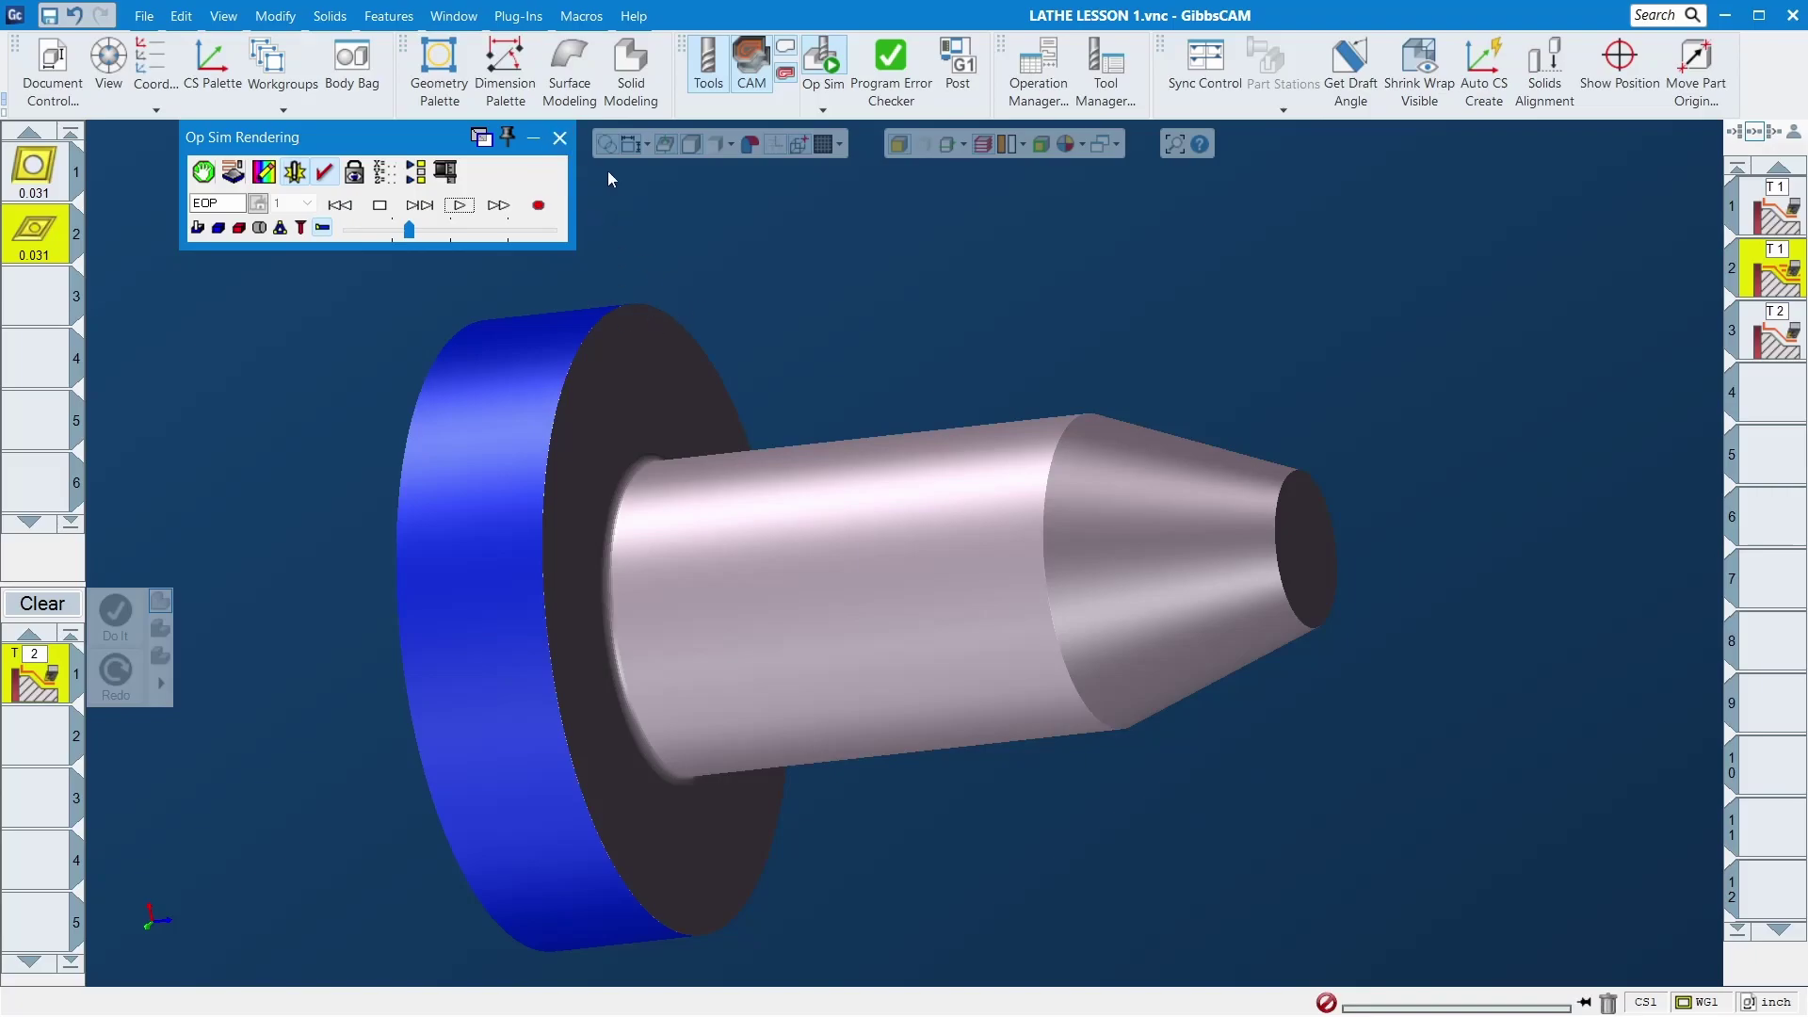
click(560, 138)
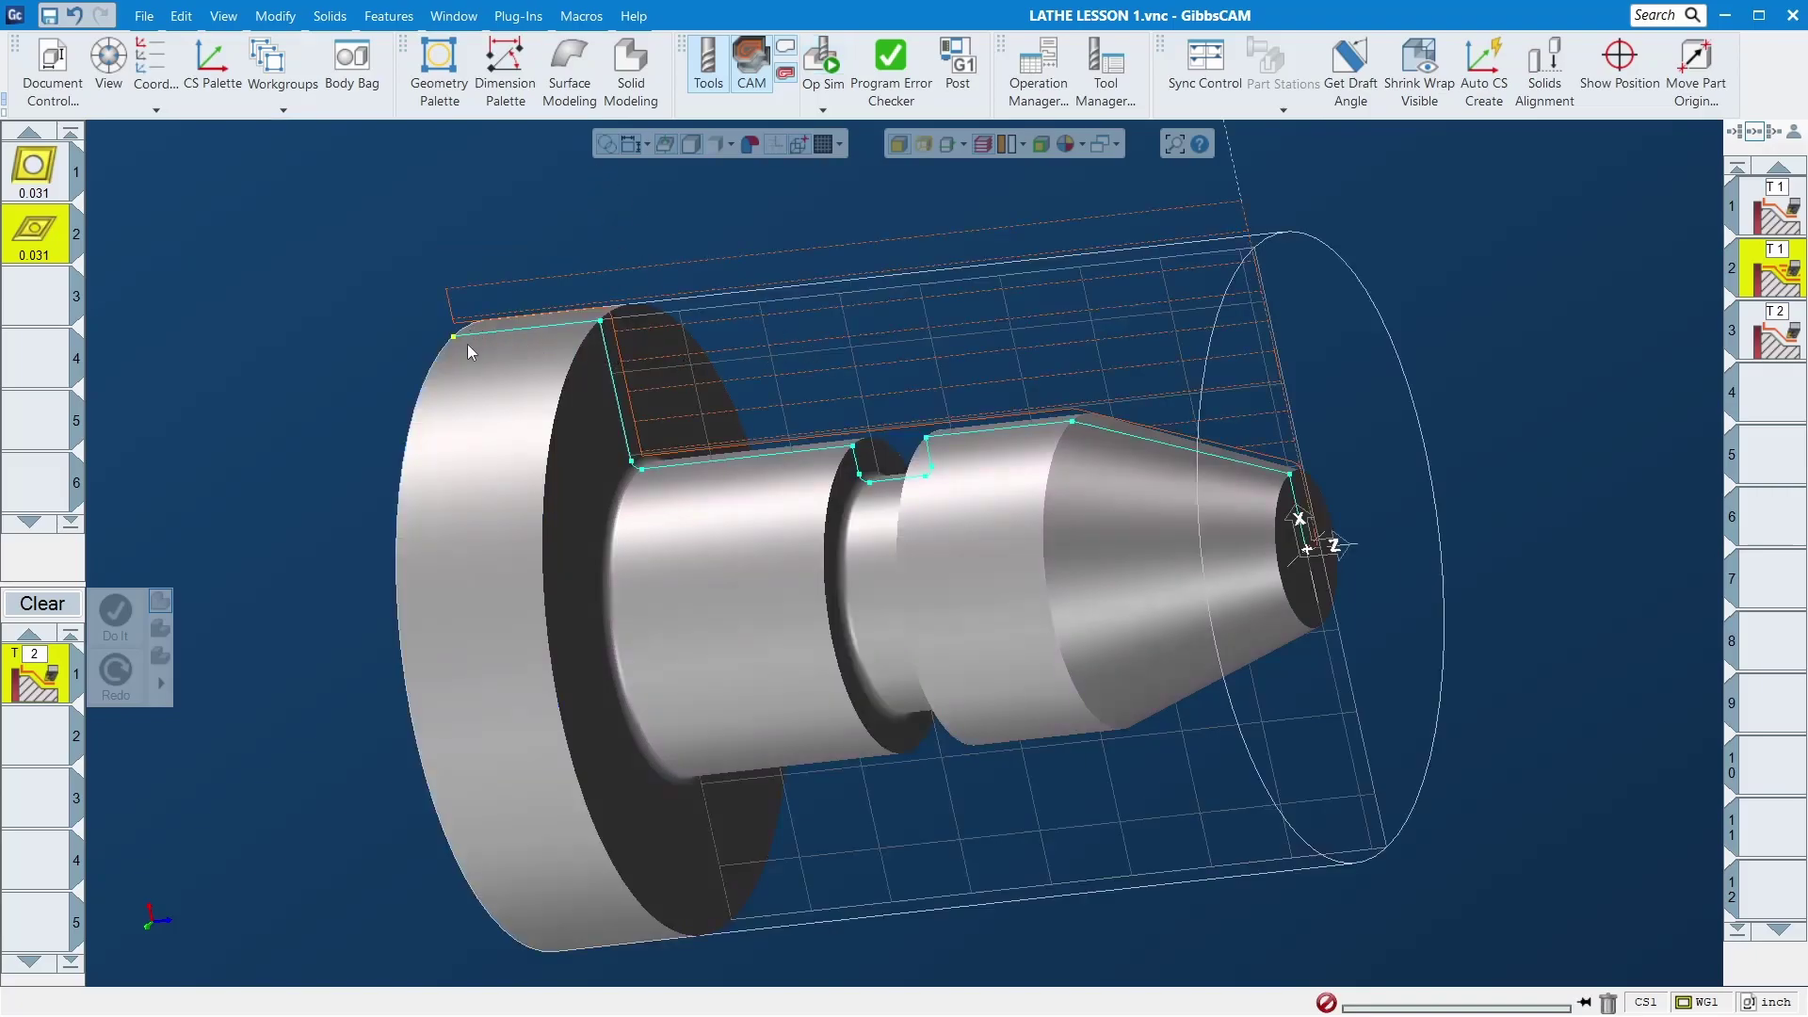
Step: Select the tool 2 finishing operation to examine its contour toolpath along the part profile
middle_drag(961, 392, 1433, 238)
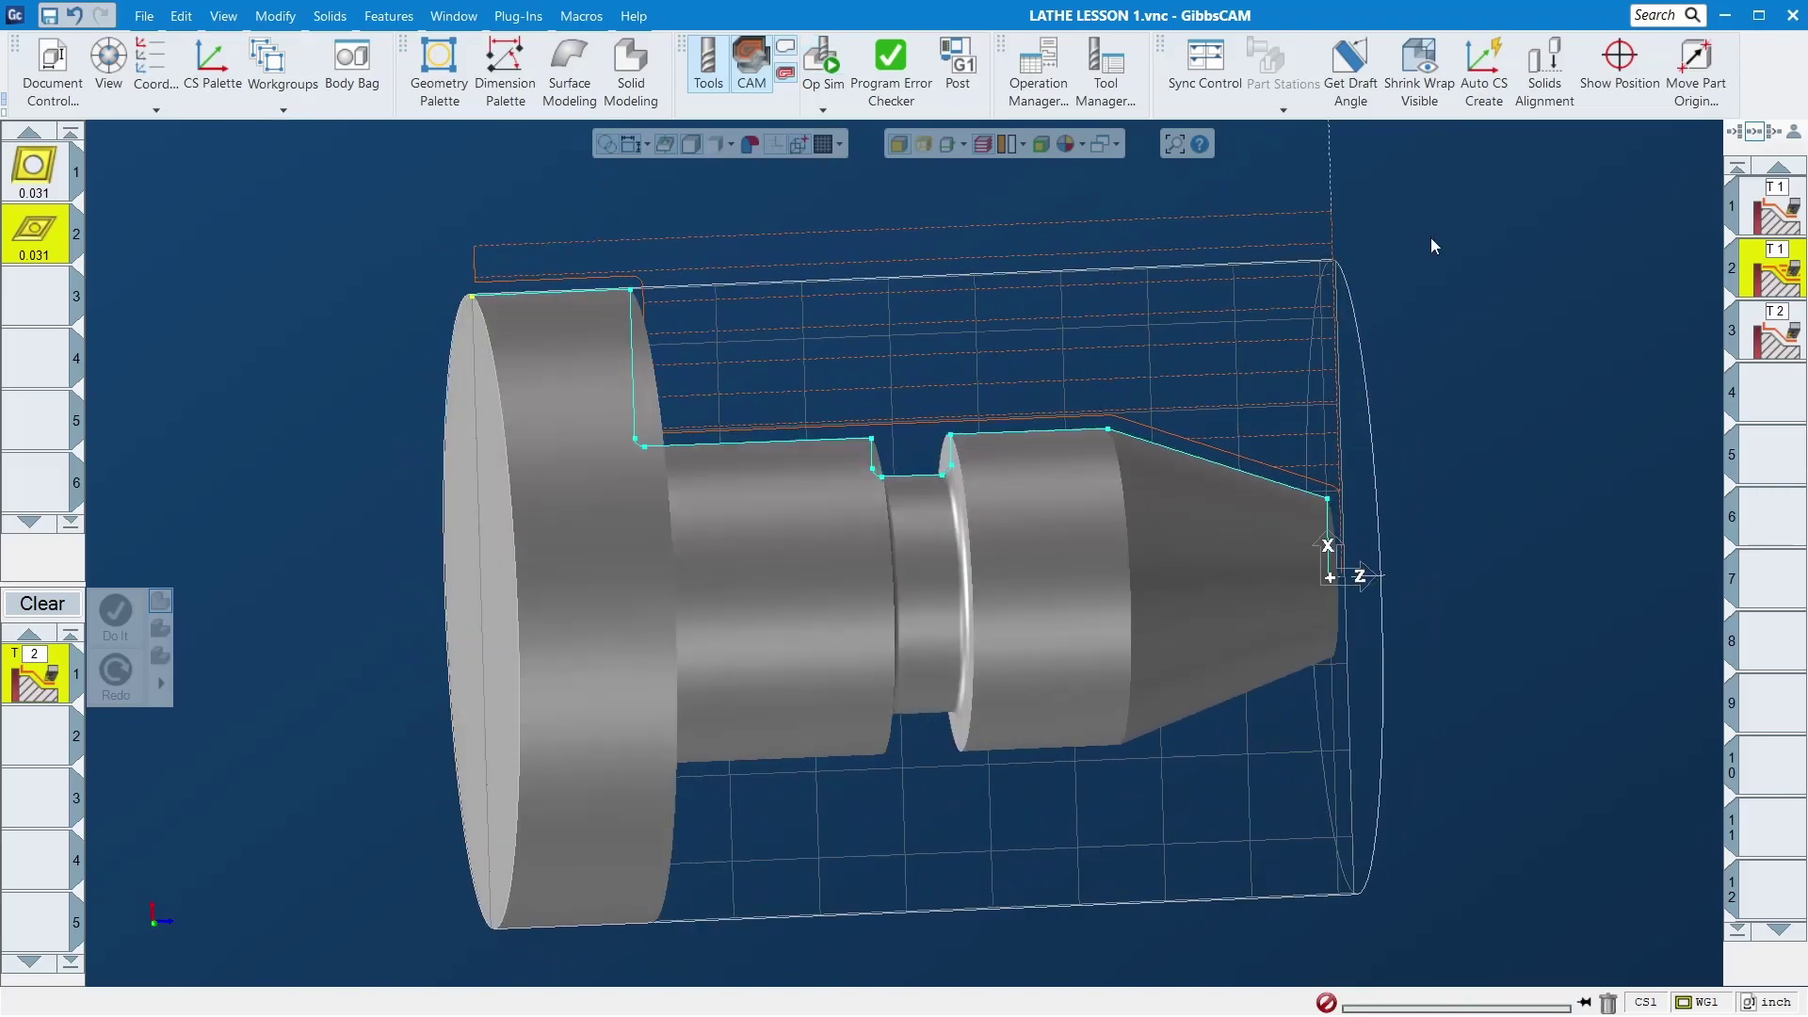
click(1776, 344)
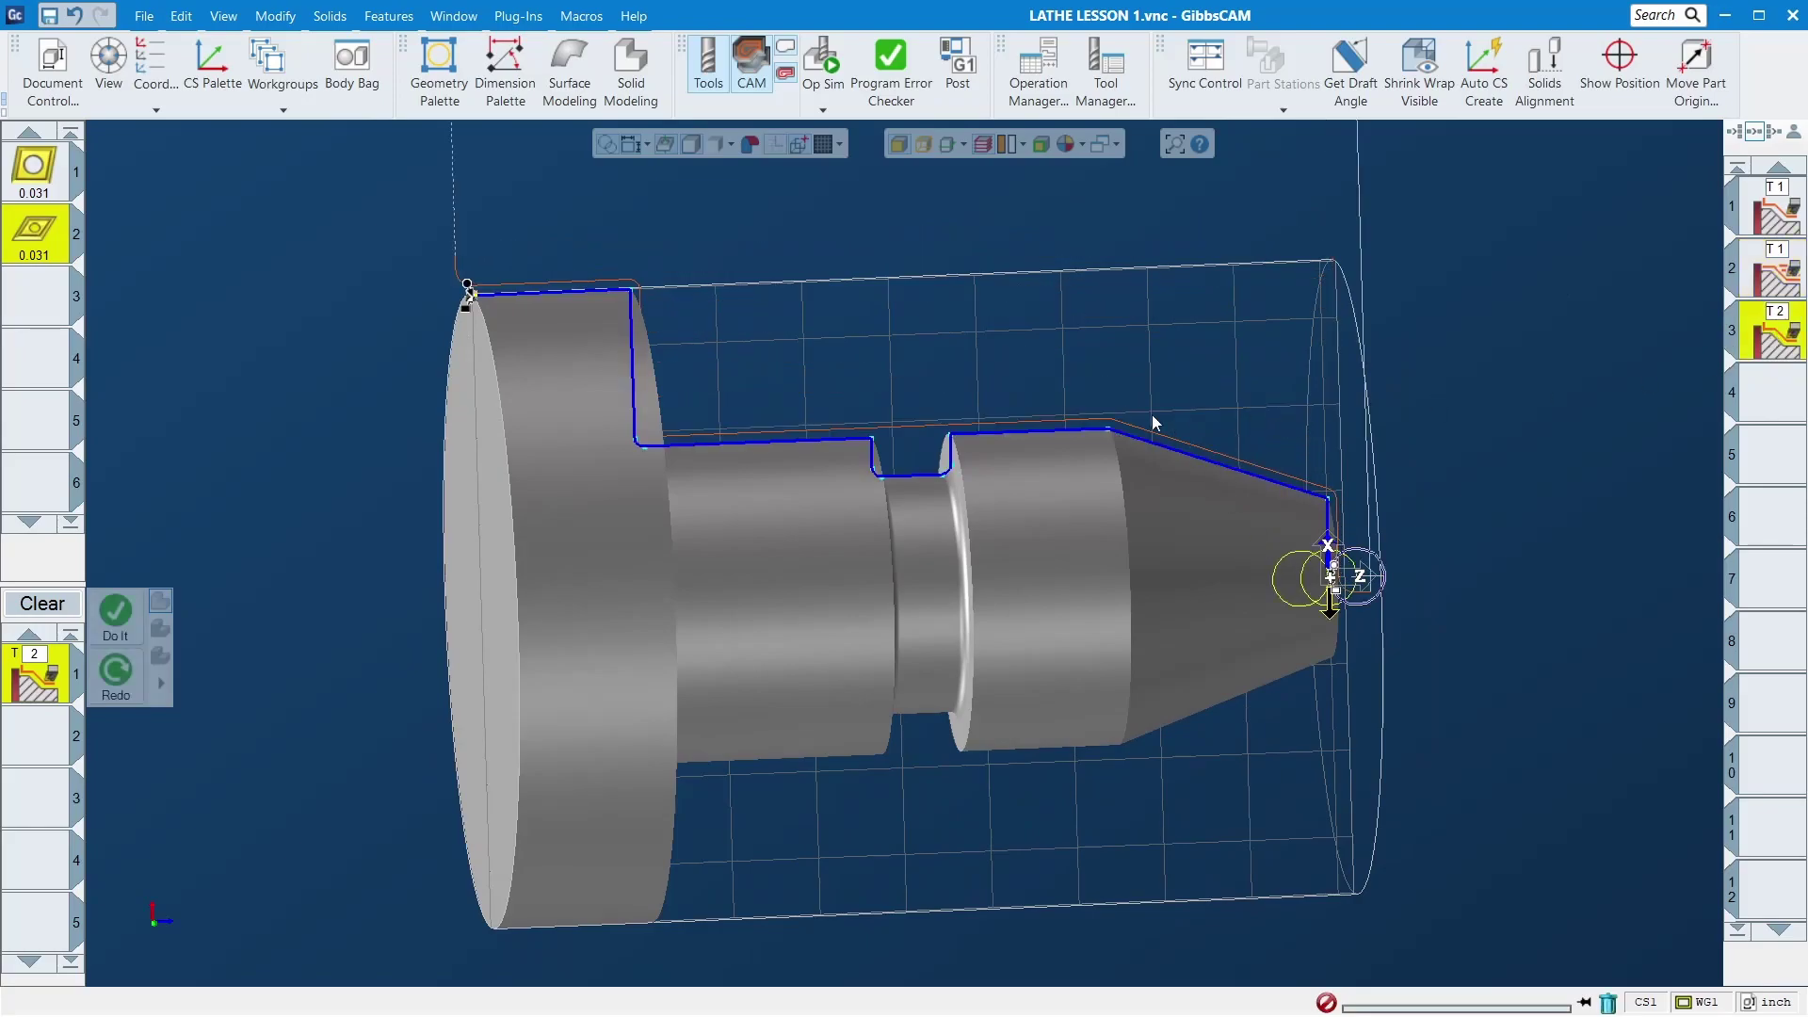
Step: Examine the finishing toolpath along the part from several angles and deselect its machined profile
middle_drag(961, 399, 1009, 738)
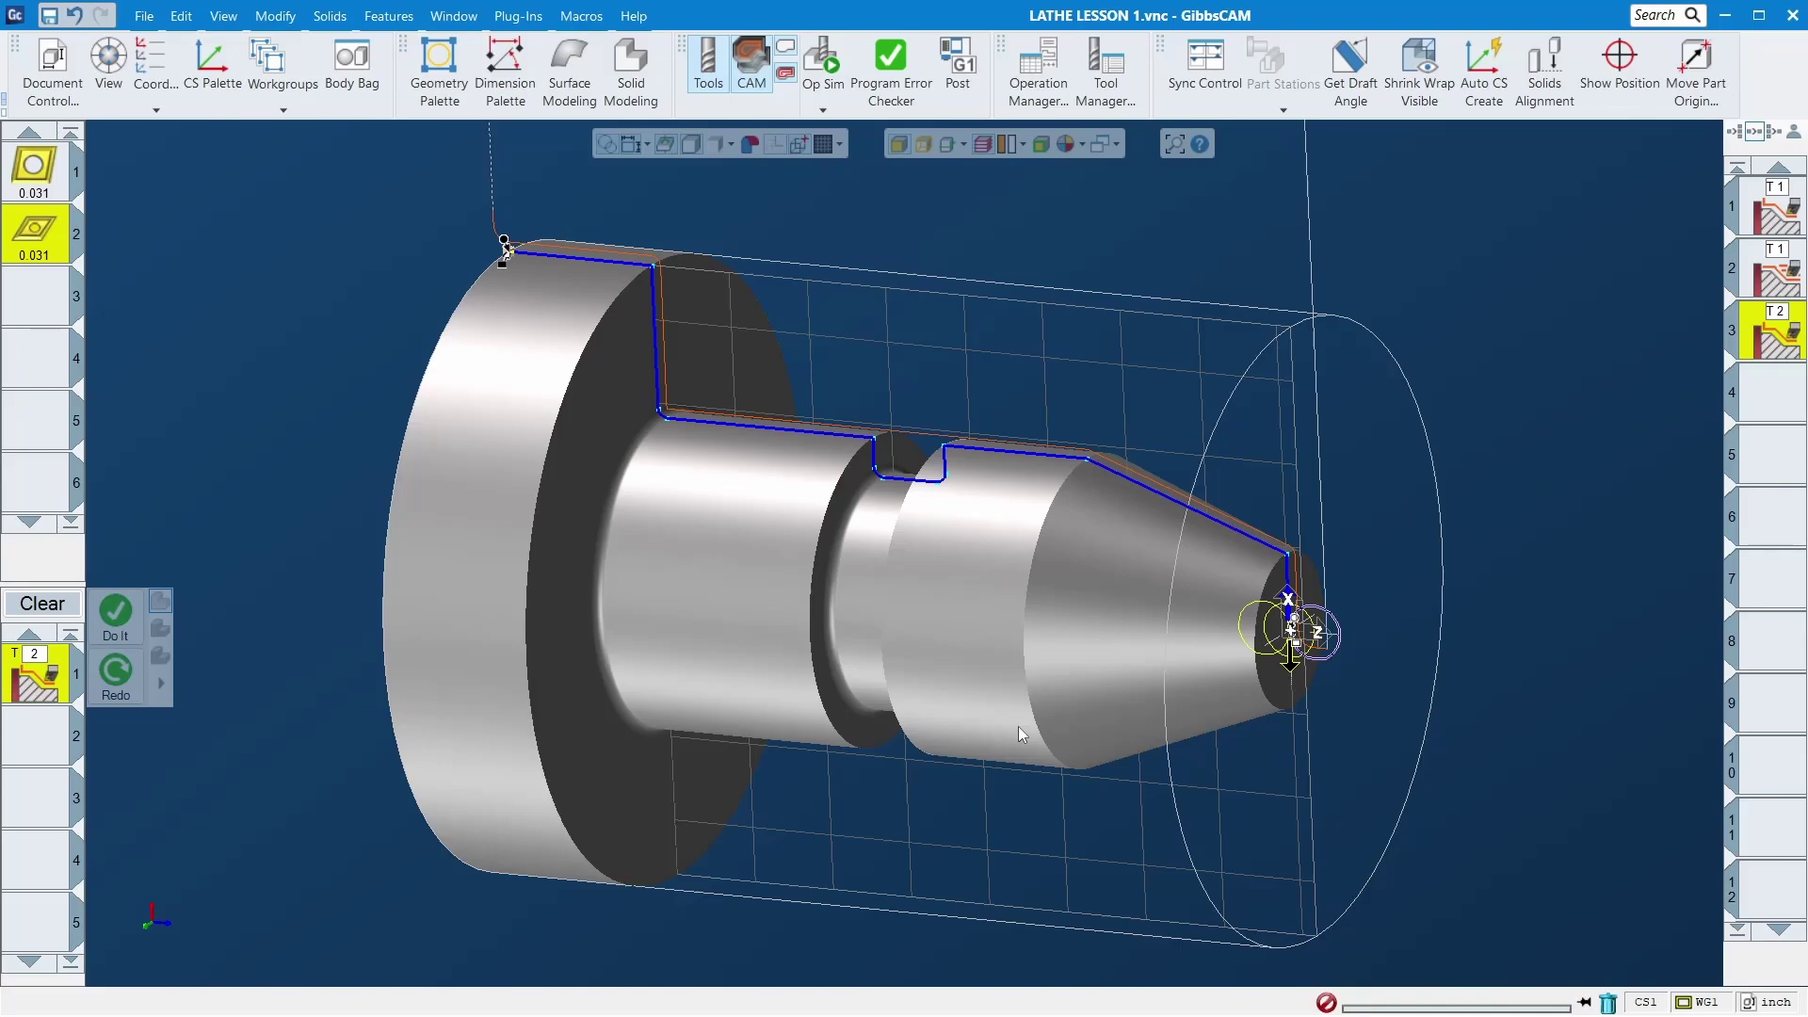
click(1488, 403)
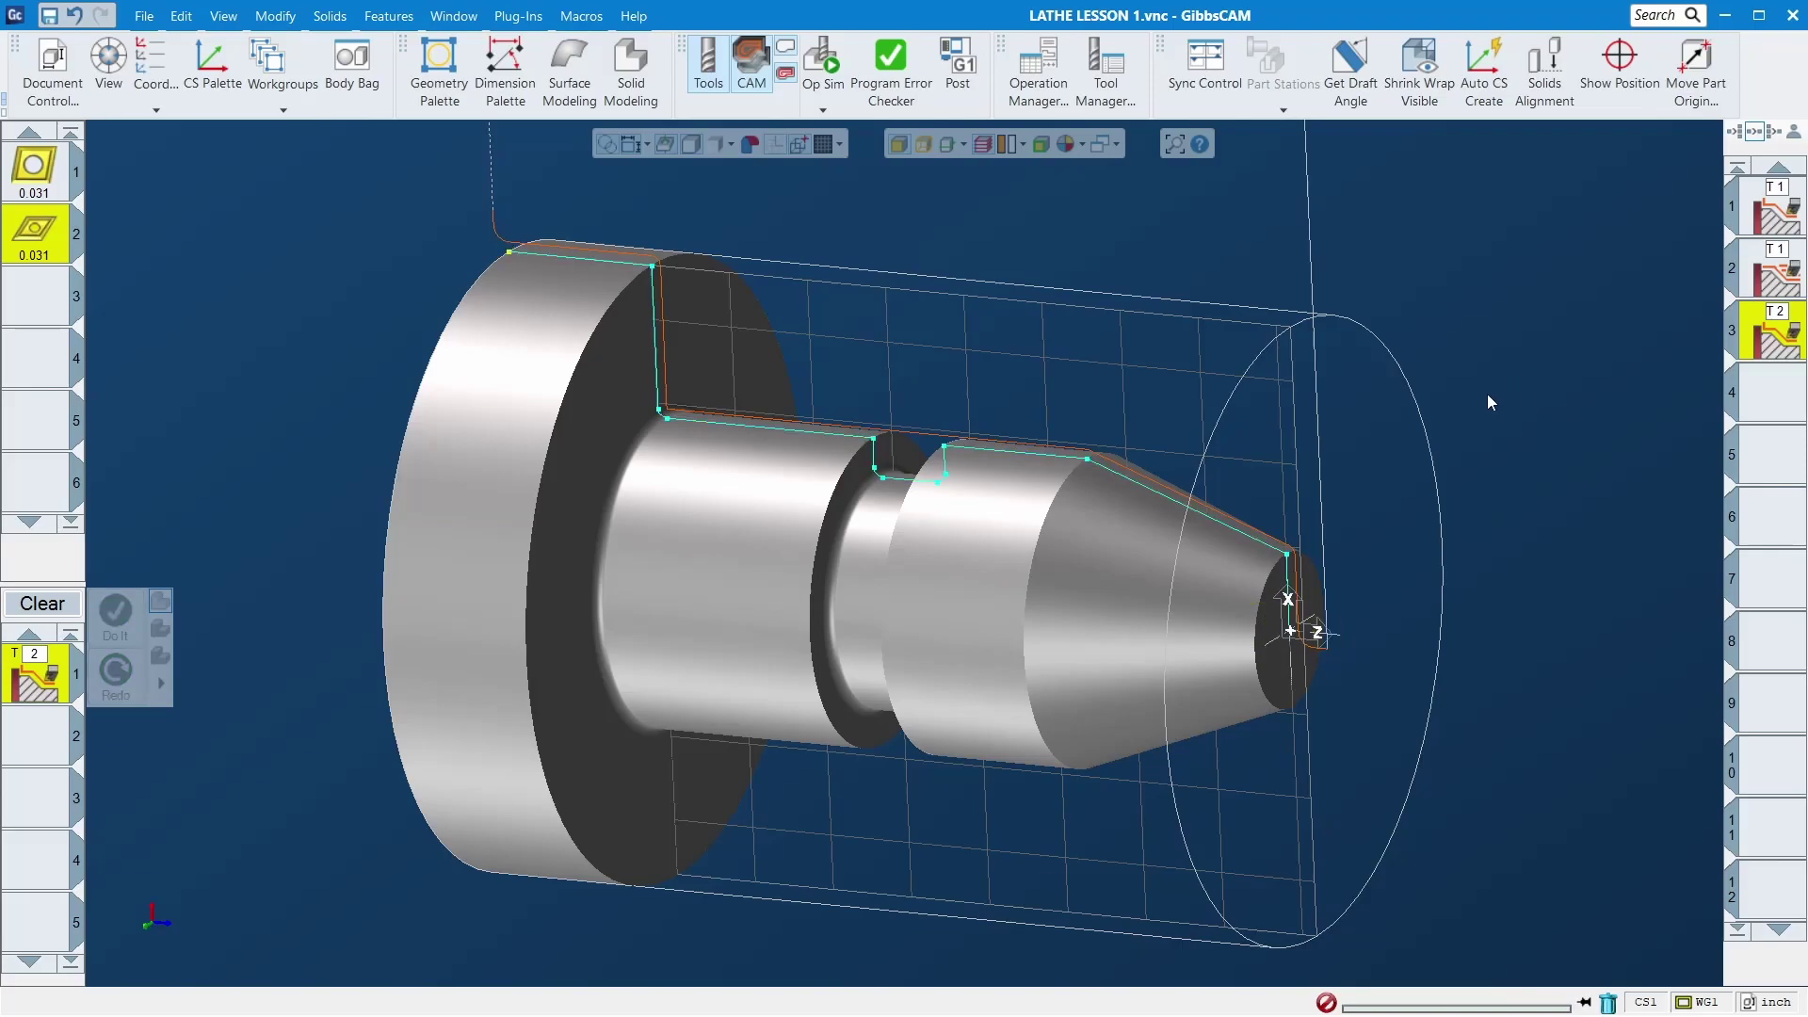
scroll(1458, 404, down, 4)
middle_drag(1447, 405, 1010, 311)
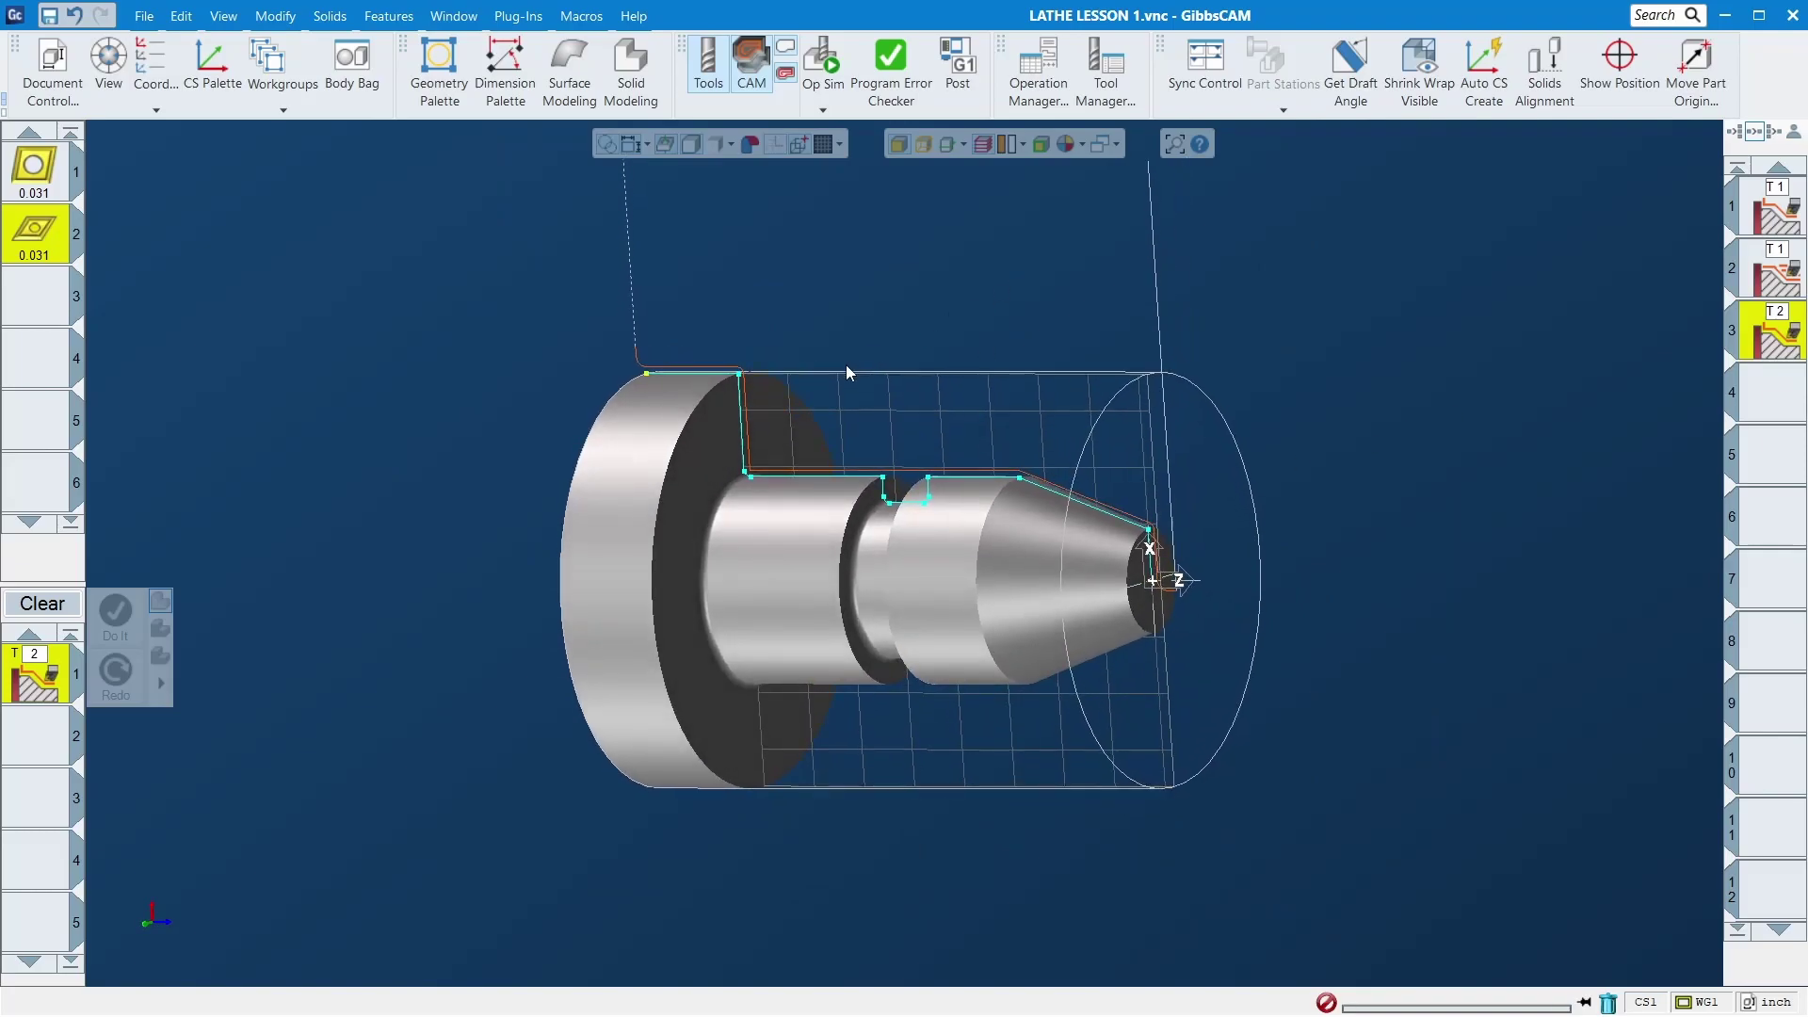
scroll(1041, 528, up, 2)
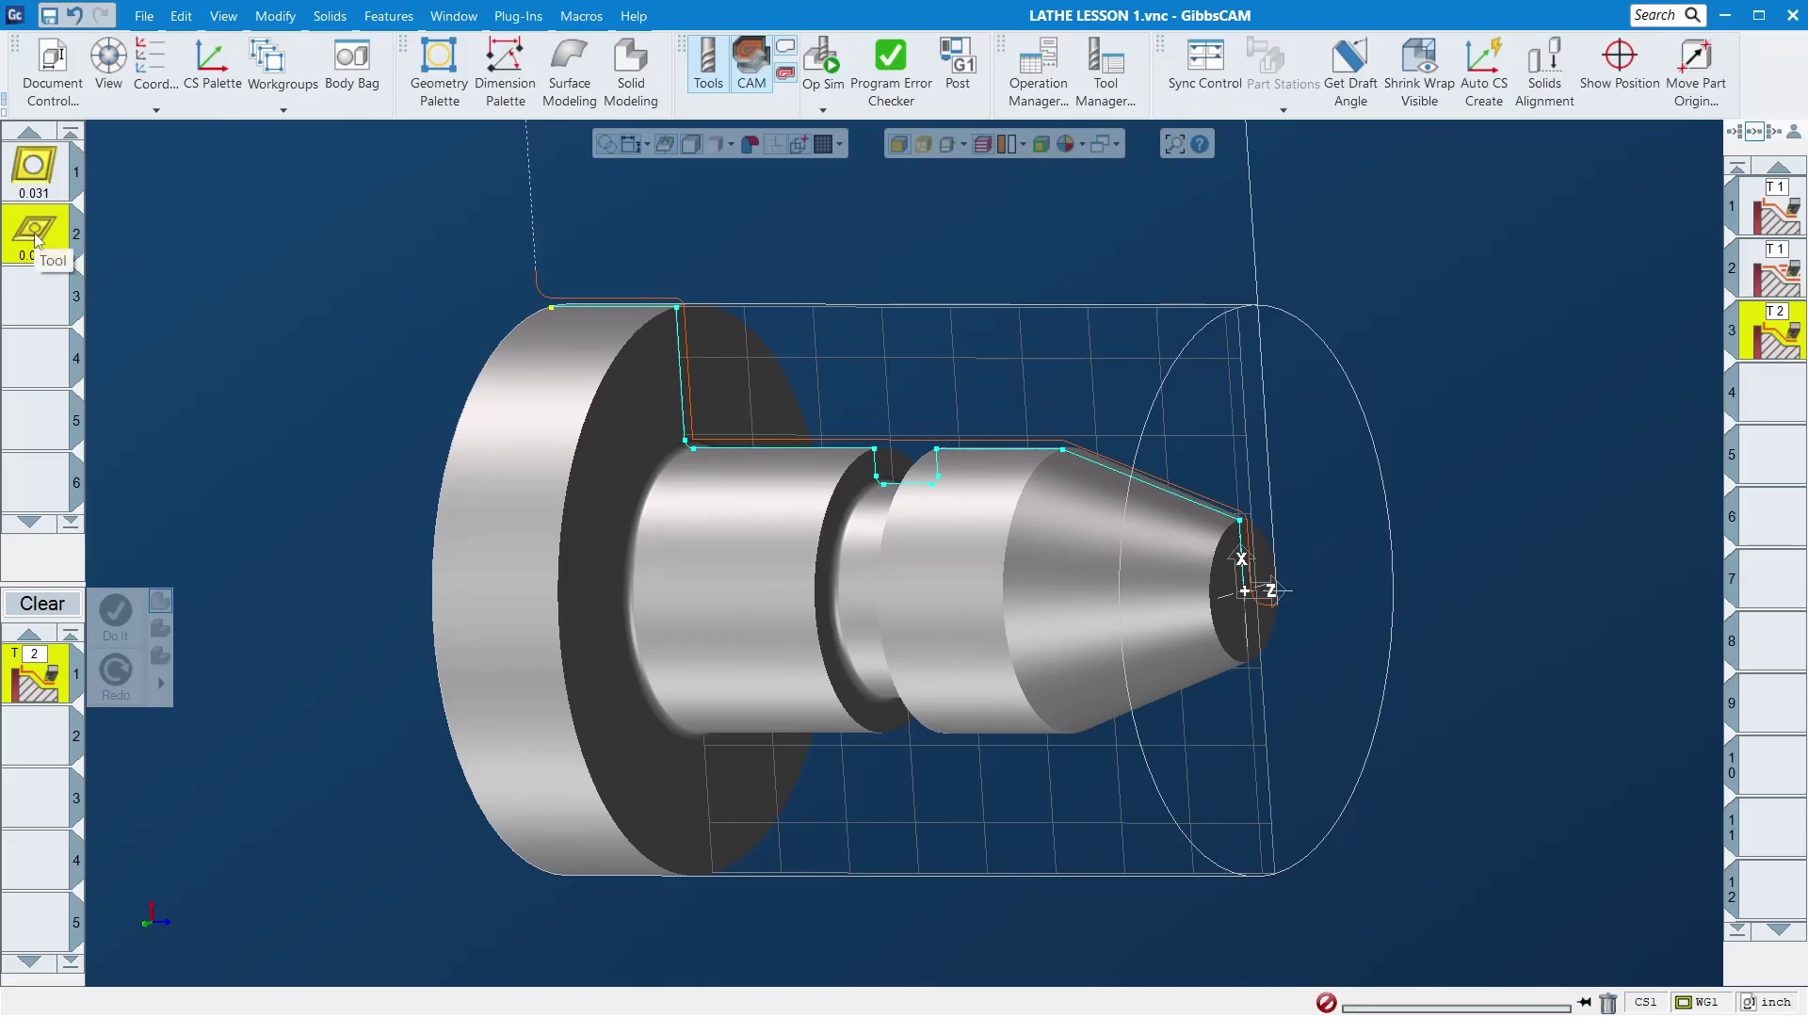
Step: Review the machine, material, stock and clearance settings of the part document, and close them without changes
click(79, 94)
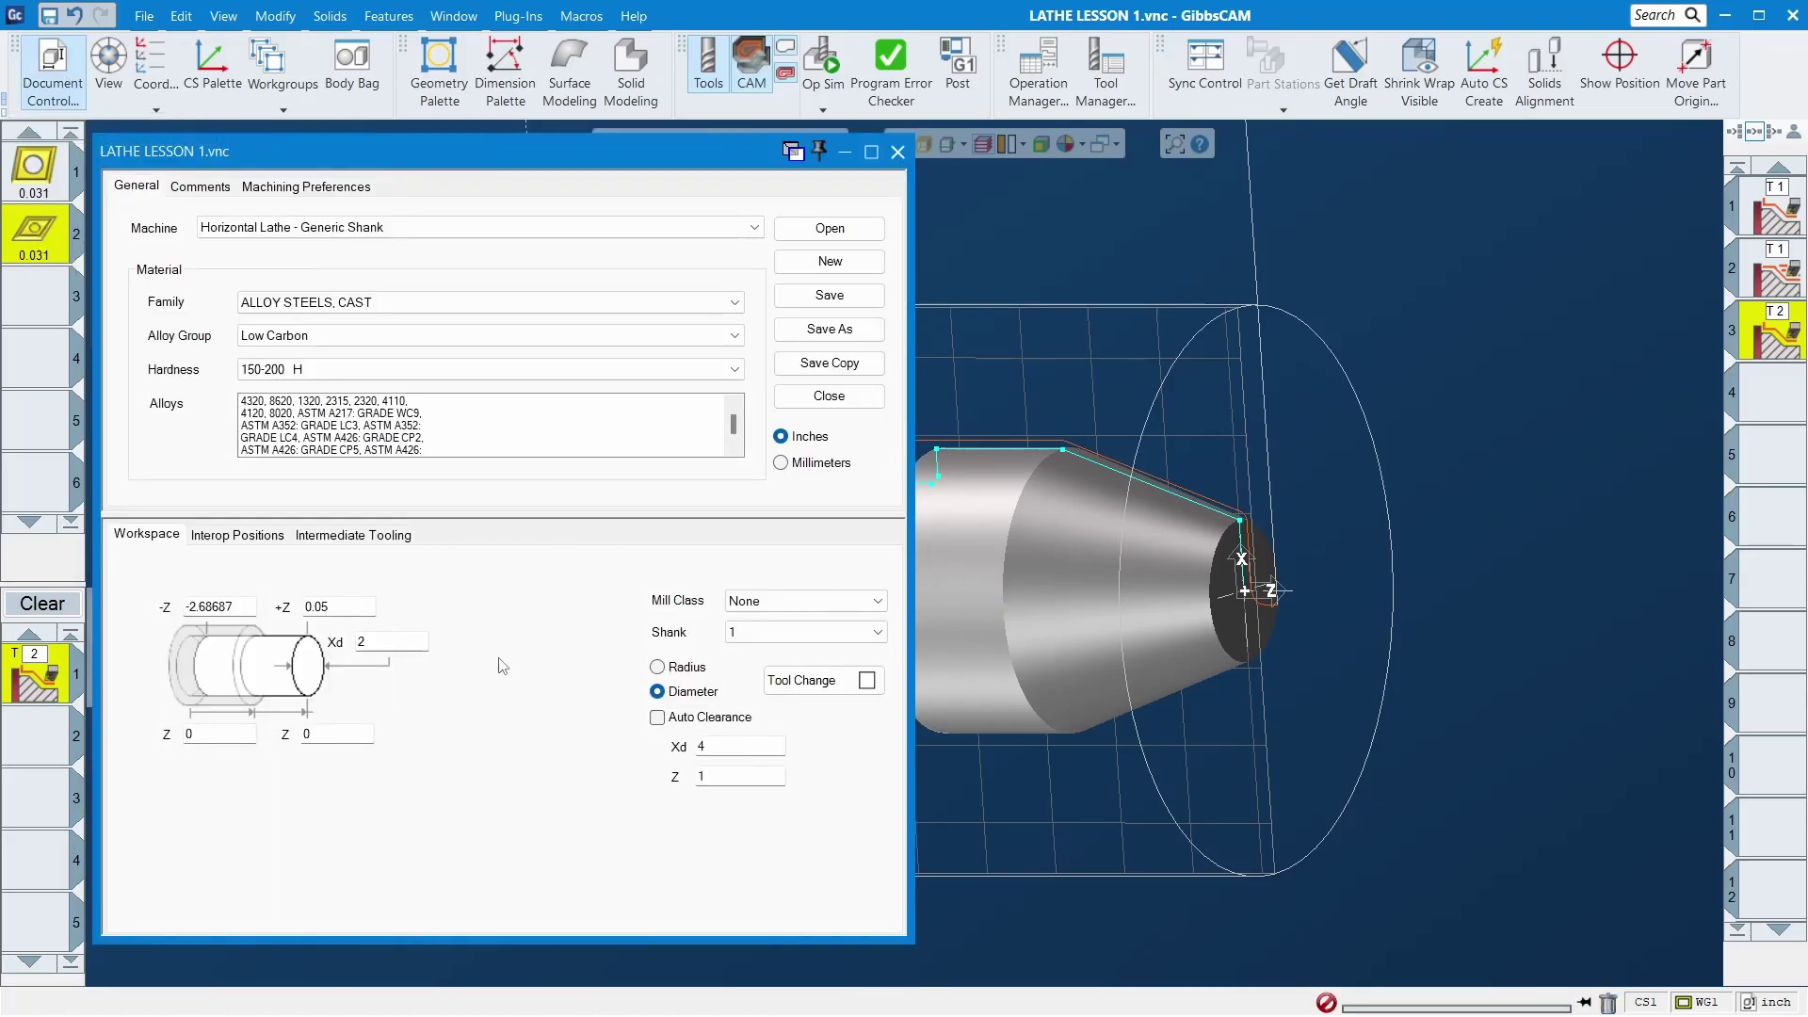
click(898, 153)
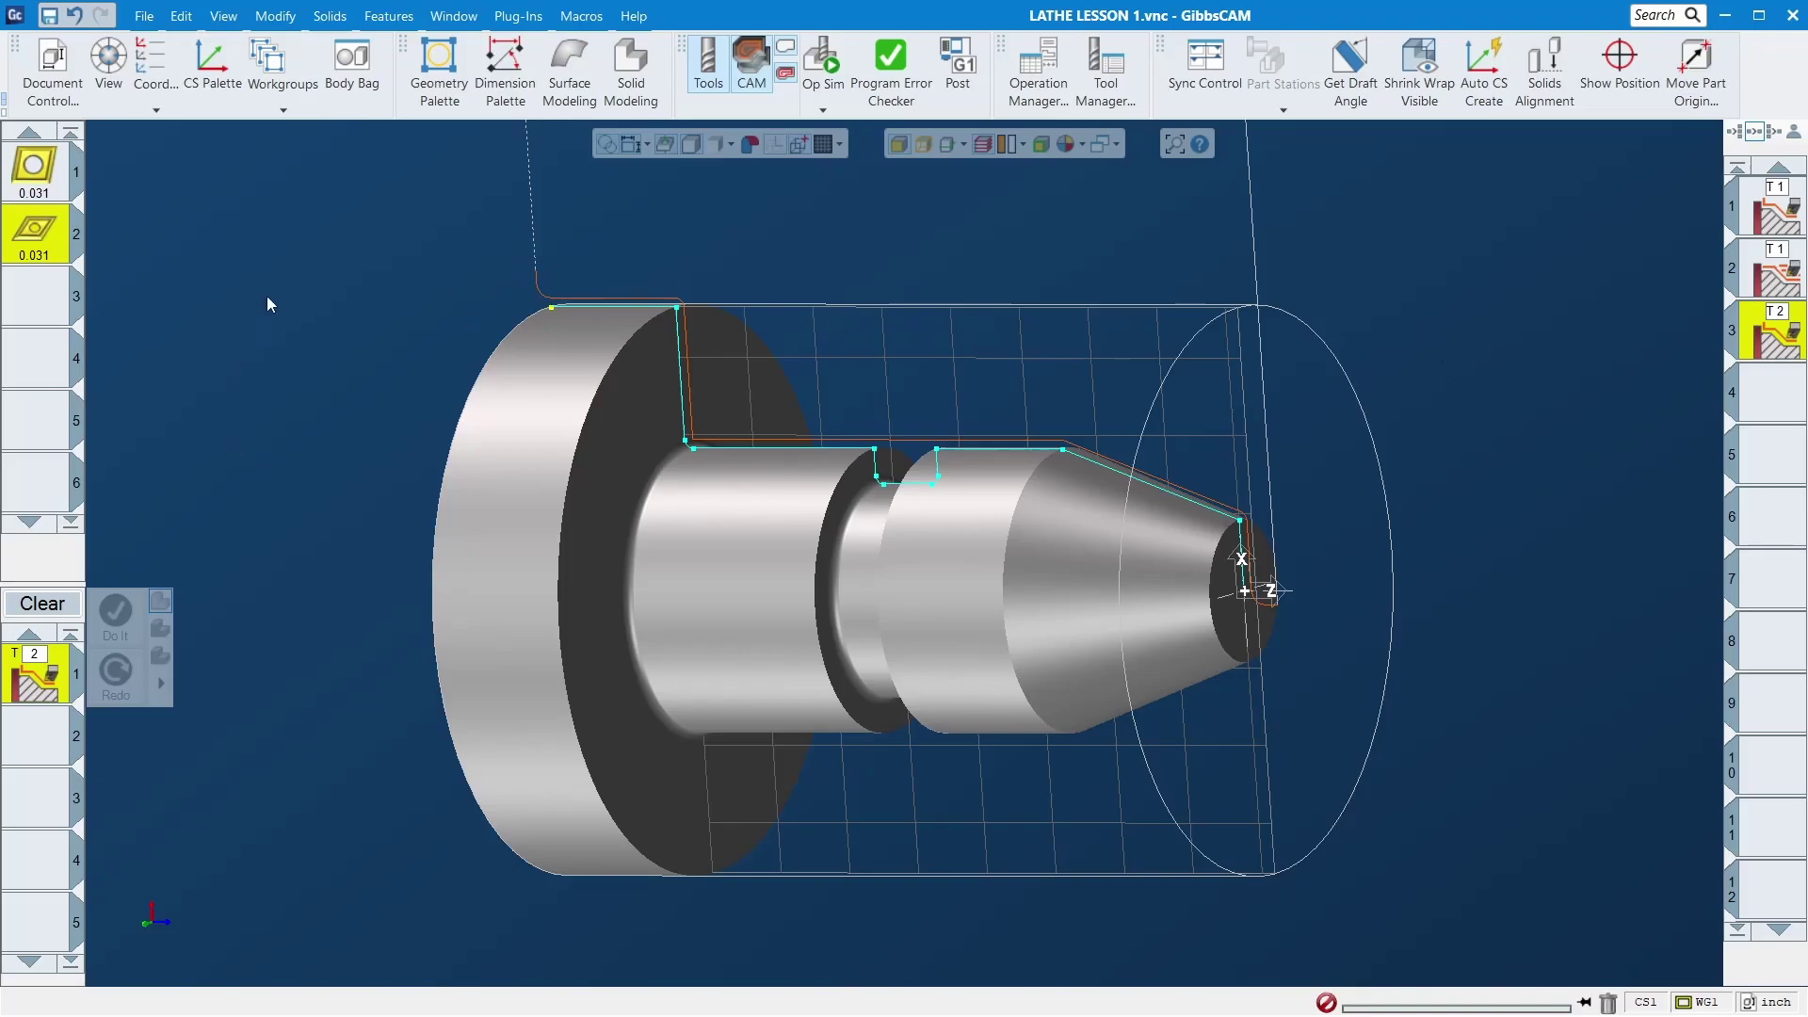
click(53, 71)
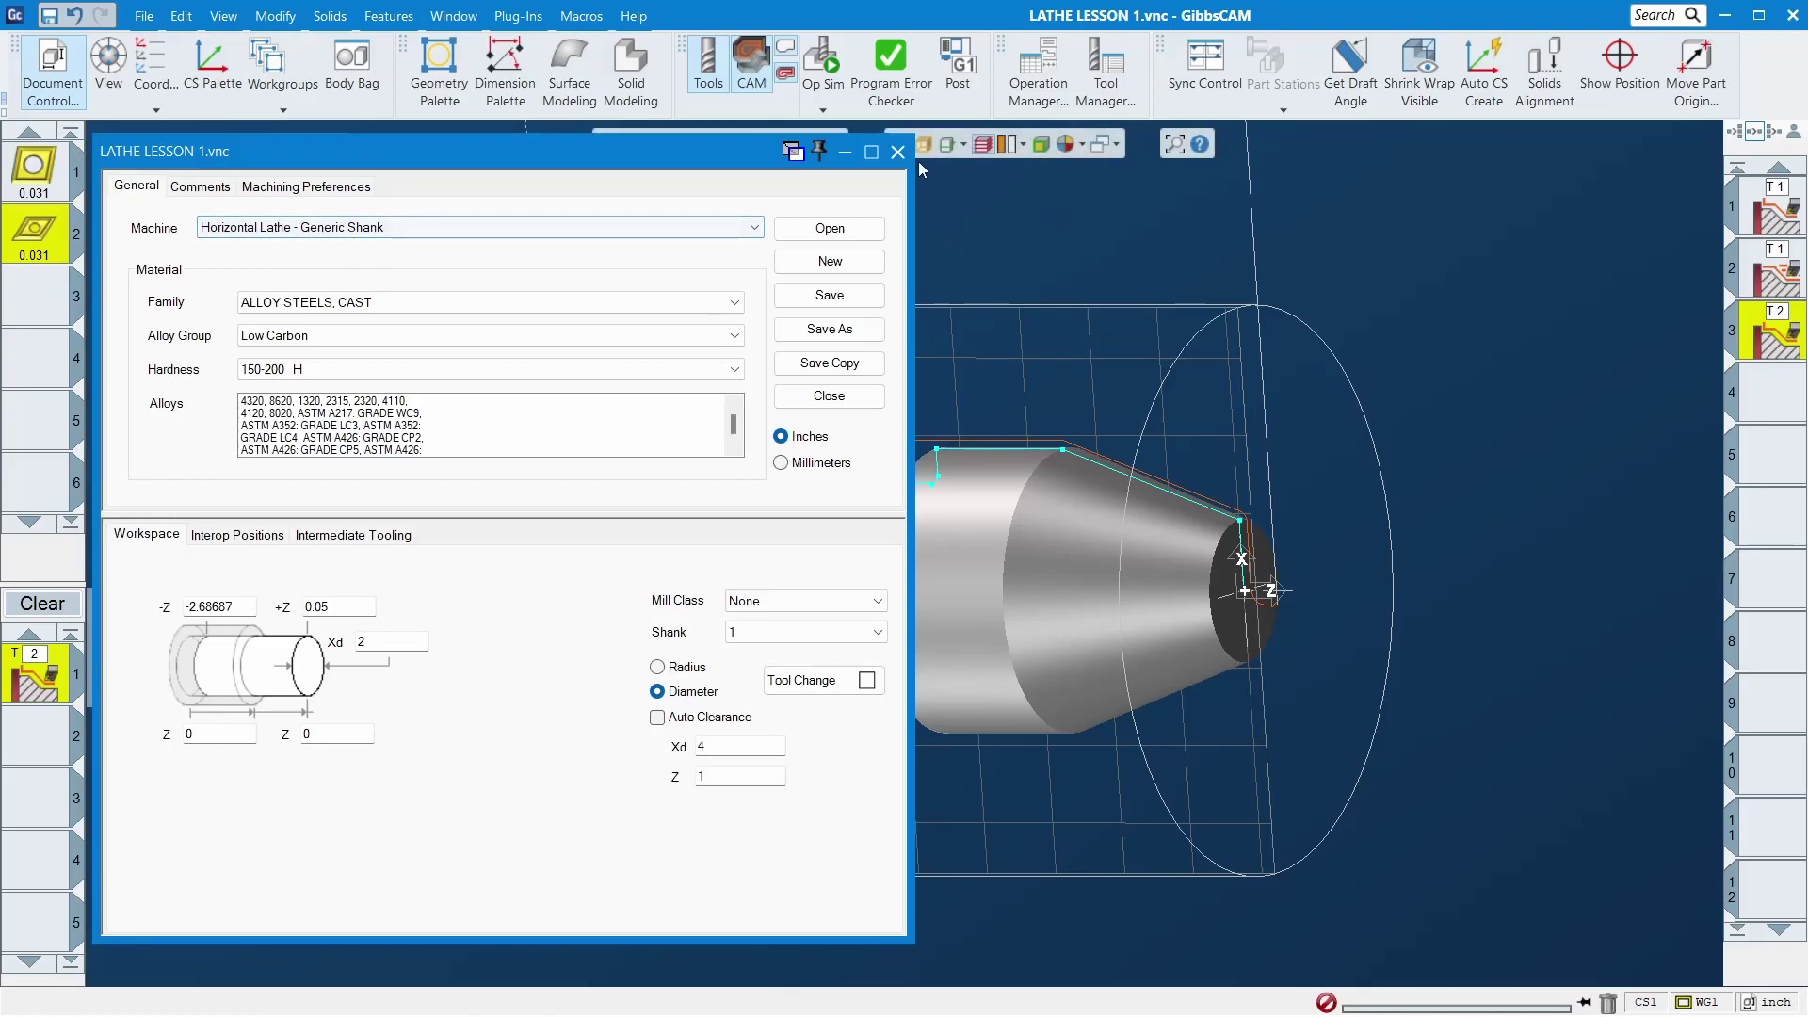
key(Escape)
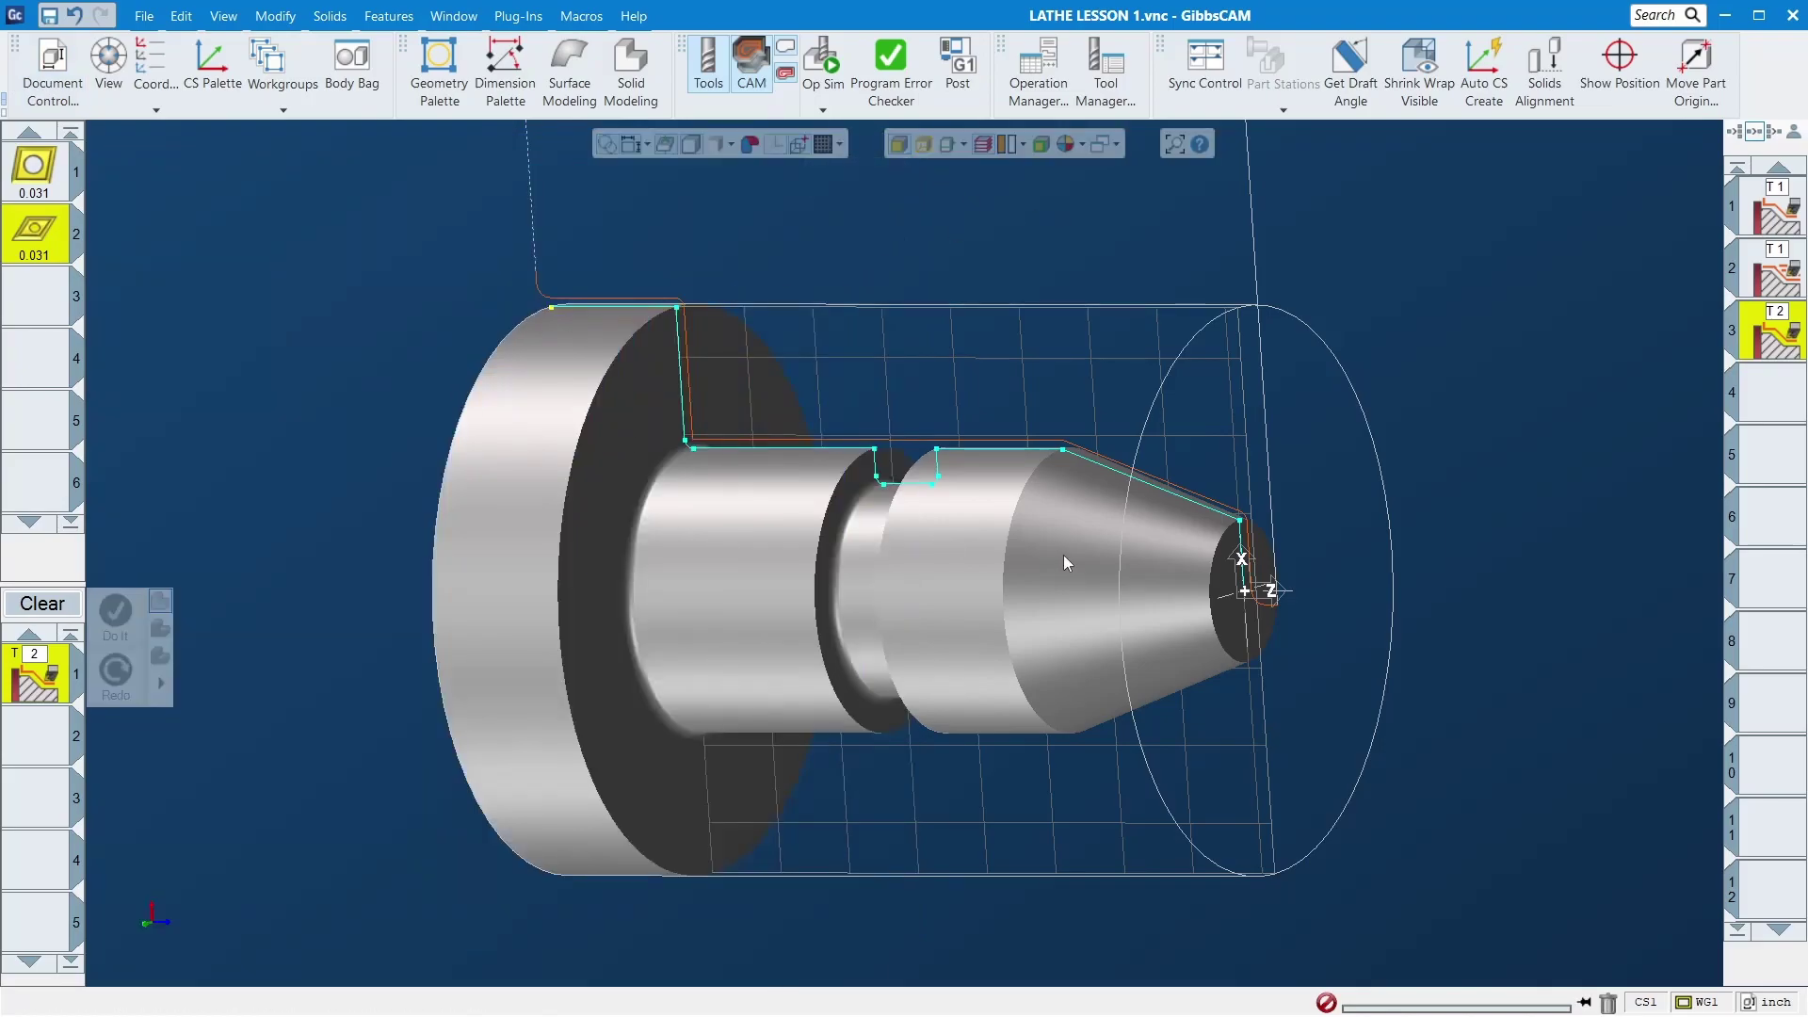
Step: Select the tool 1 facing operation to examine its toolpath on the front face, then deselect its geometry
middle_drag(1128, 560, 1151, 396)
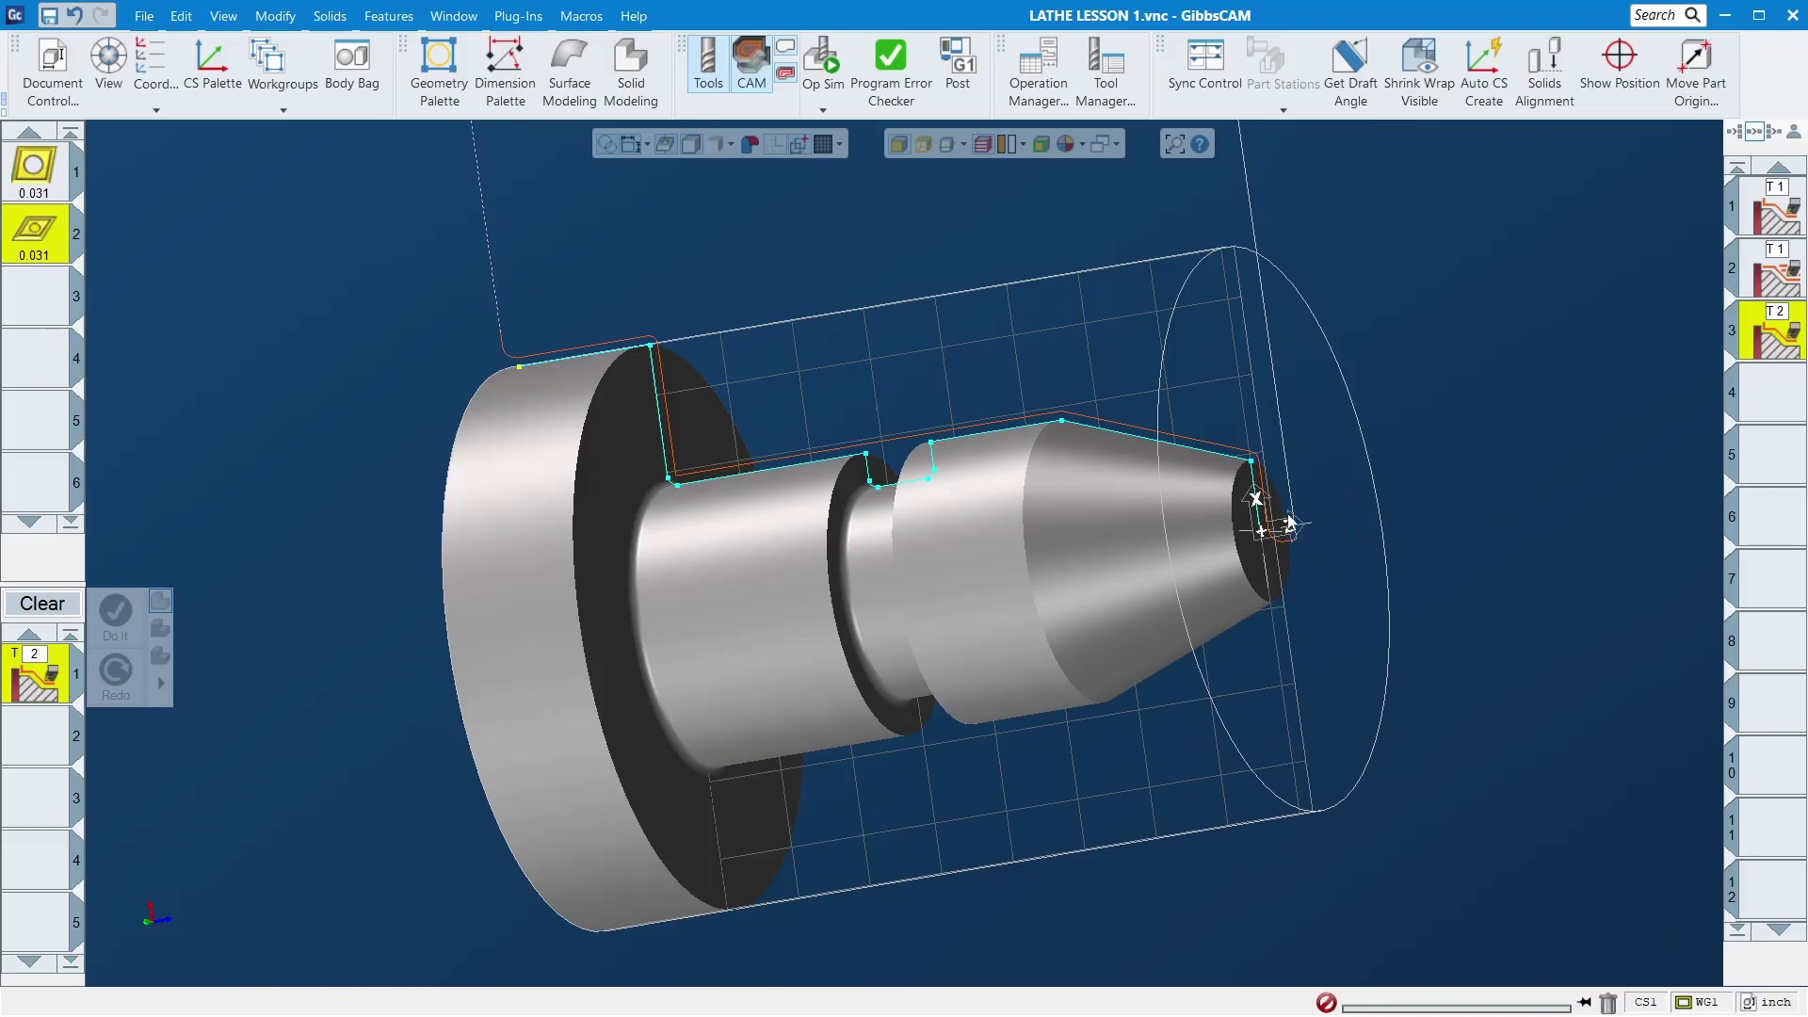
click(1780, 215)
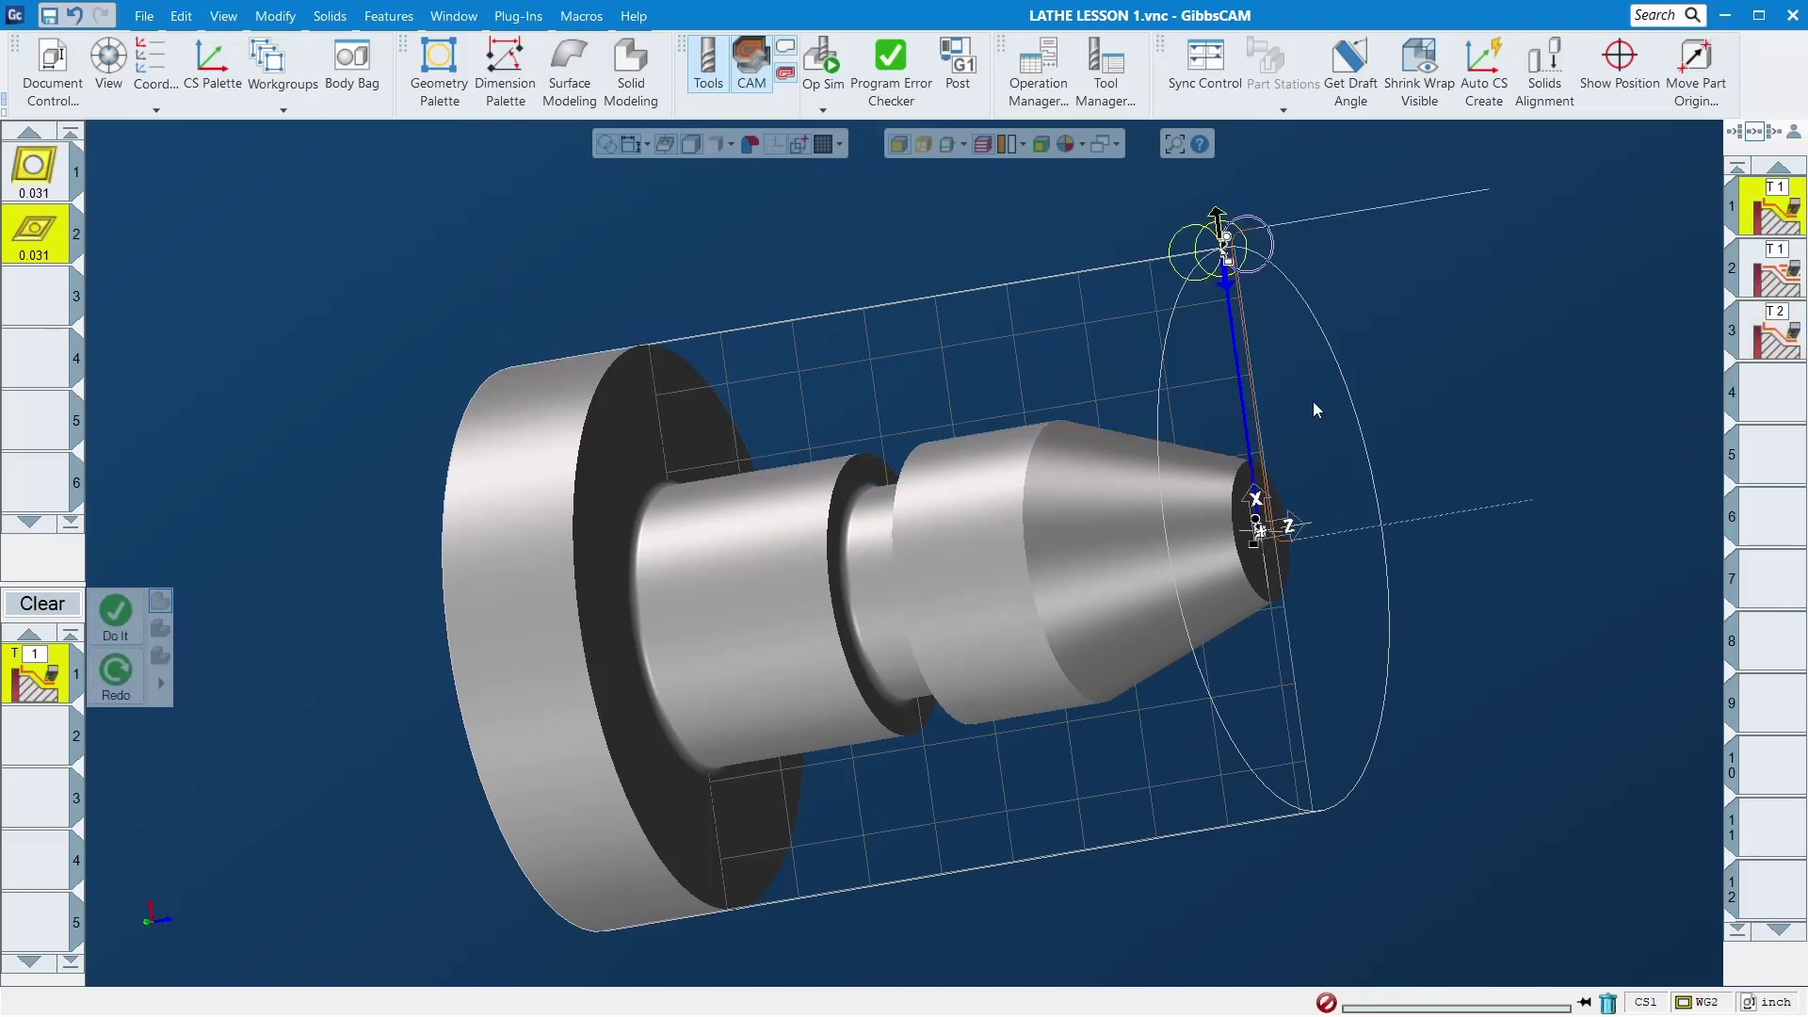
scroll(1245, 562, down, 2)
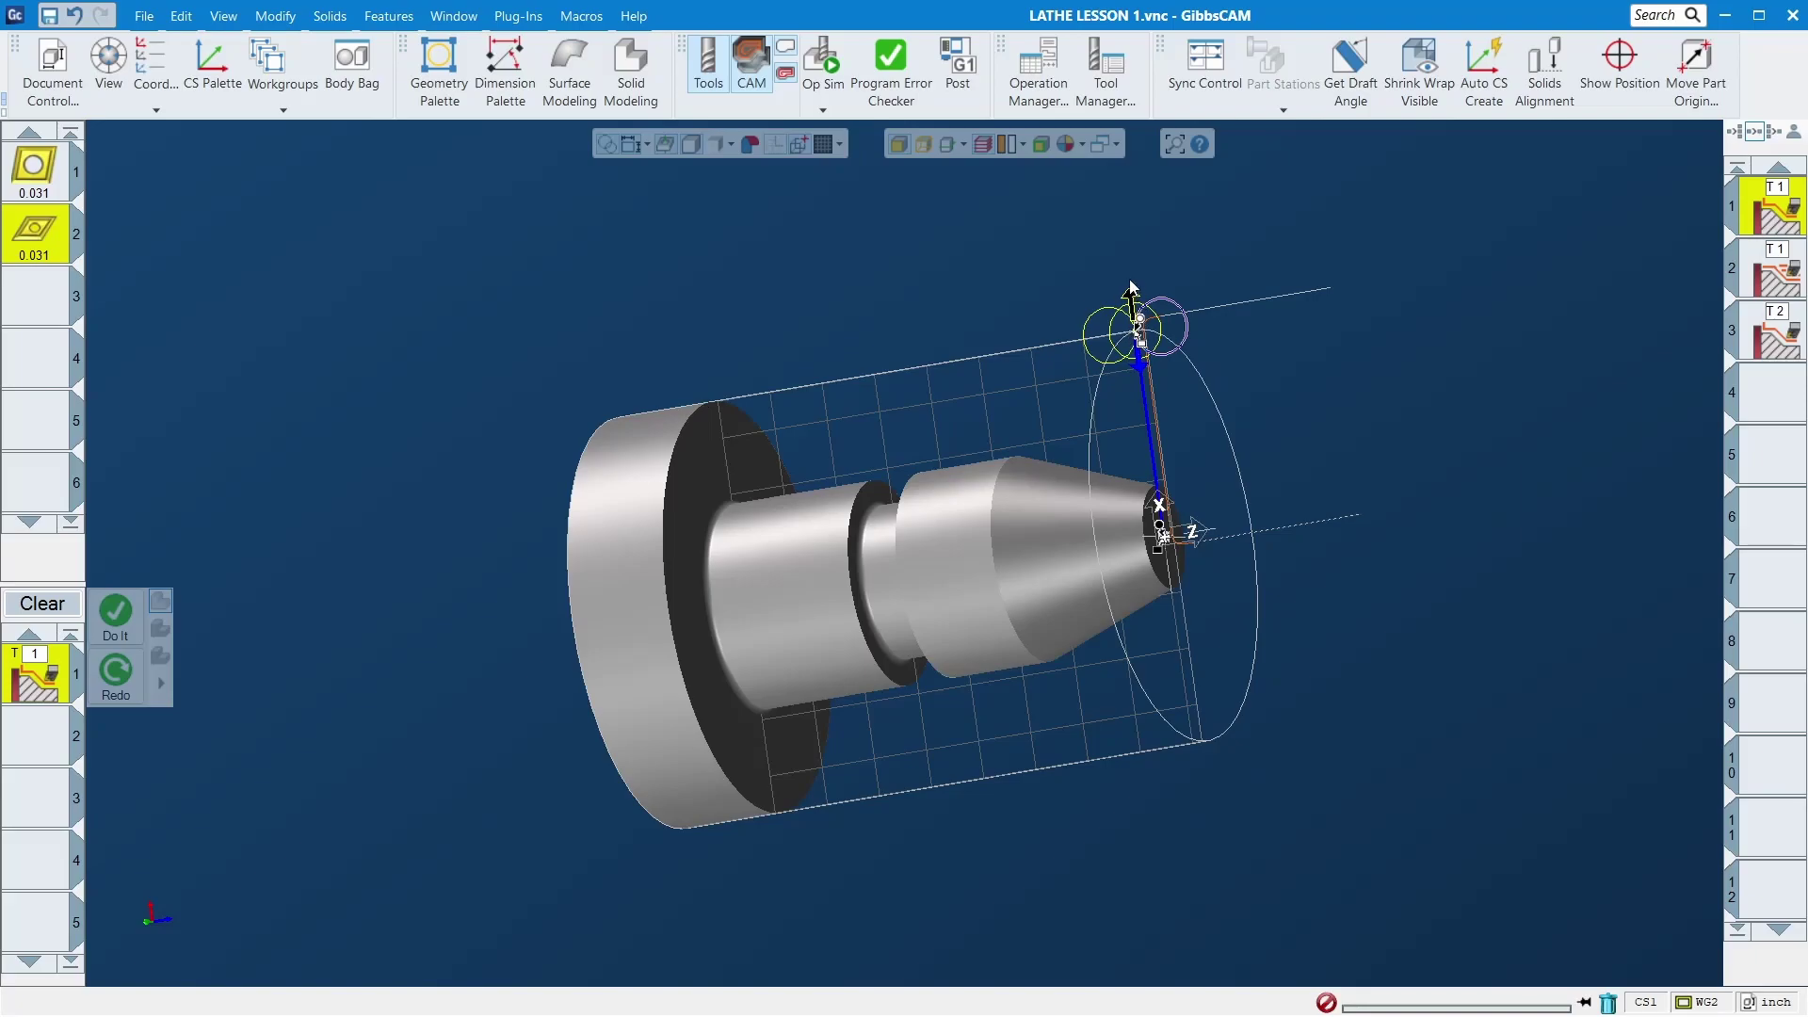
click(885, 296)
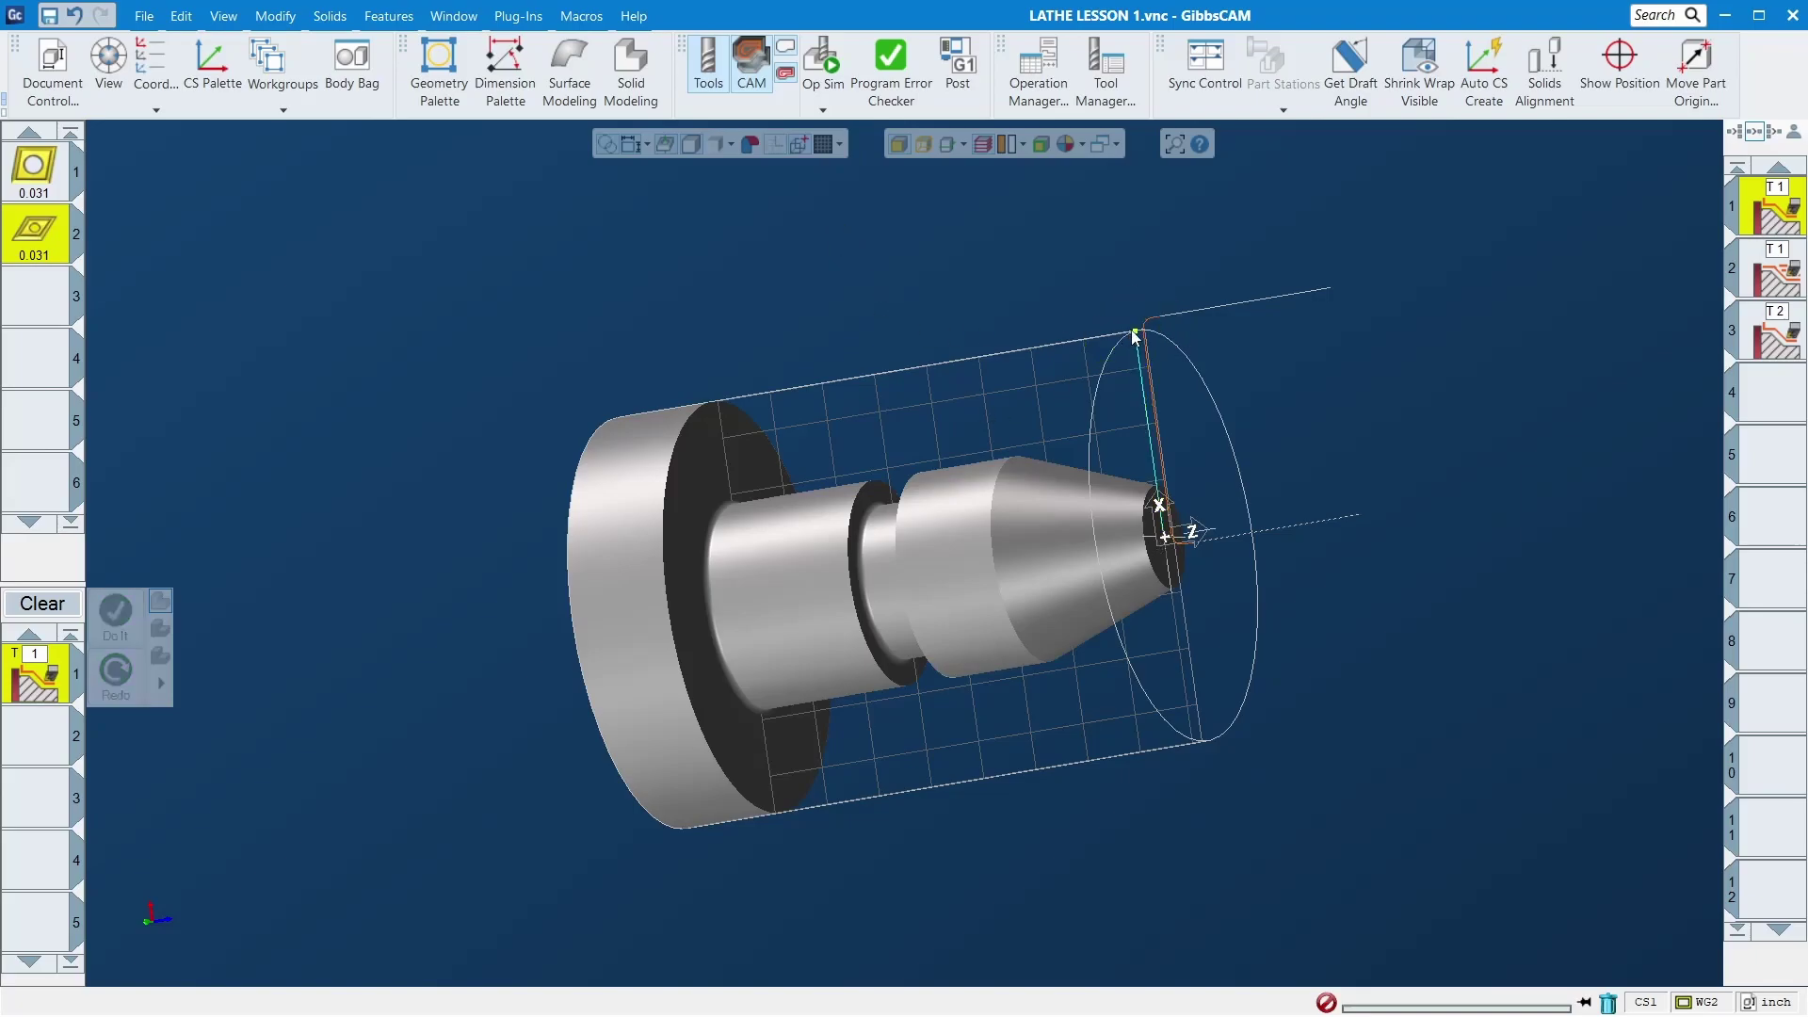